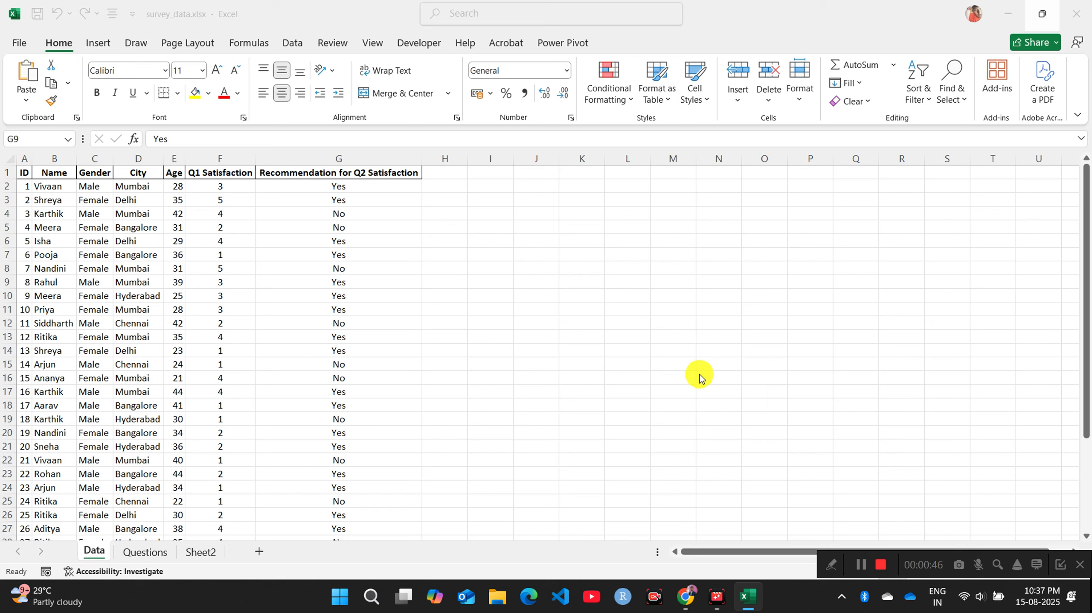
# Step: Look over the list on the Questions sheet and the survey columns on the Data sheet
pyautogui.click(135, 552)
pyautogui.click(134, 551)
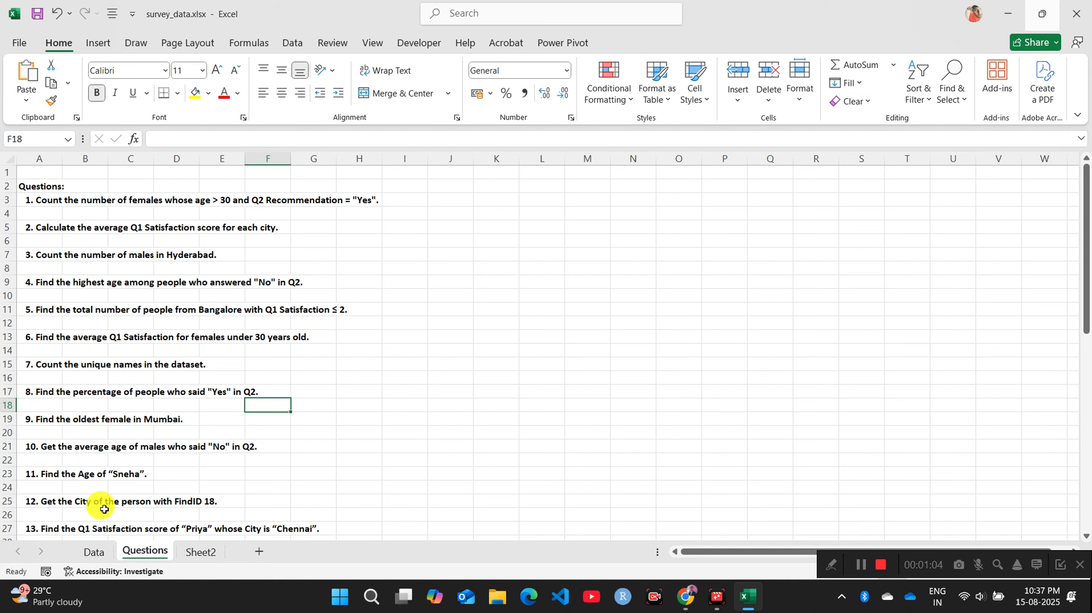
pyautogui.click(94, 552)
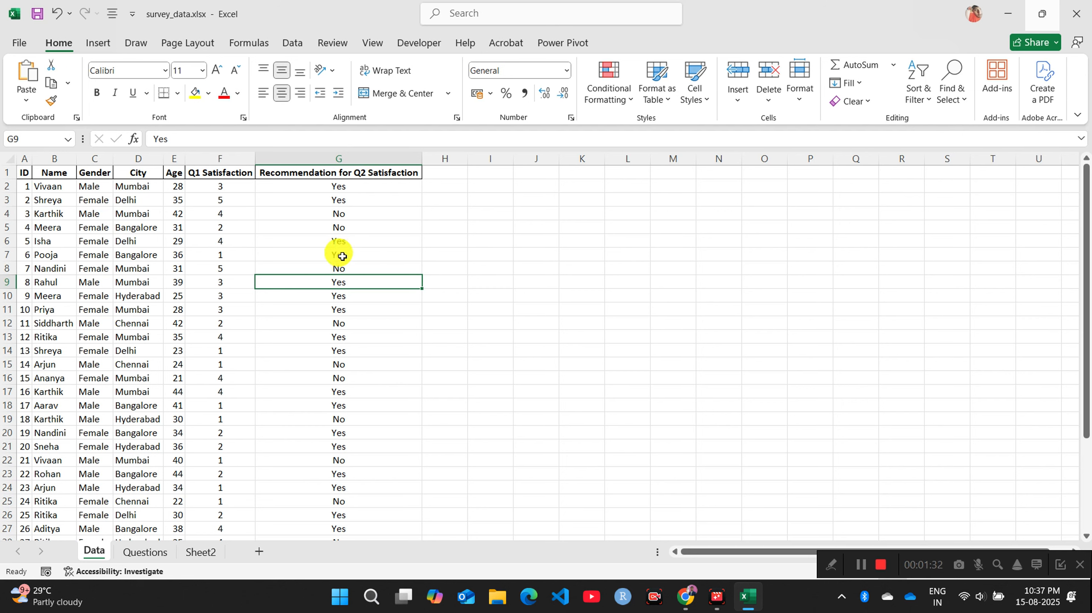
# Step: Copy question 1, about females over 30 with a "Yes" recommendation, from the Questions sheet into cell I2 of the Data sheet
pyautogui.click(148, 552)
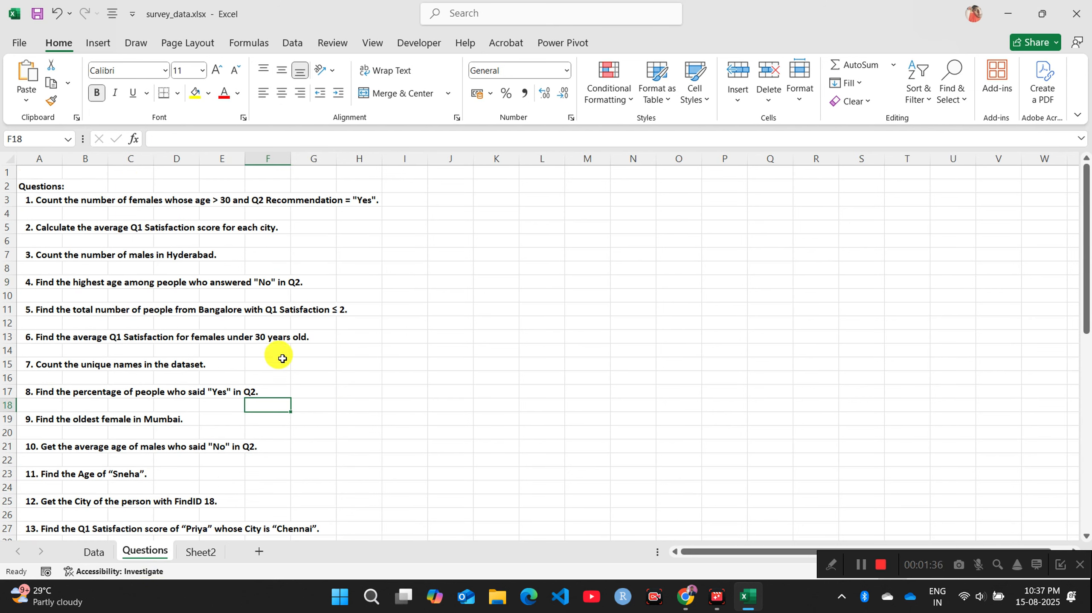
pyautogui.click(43, 201)
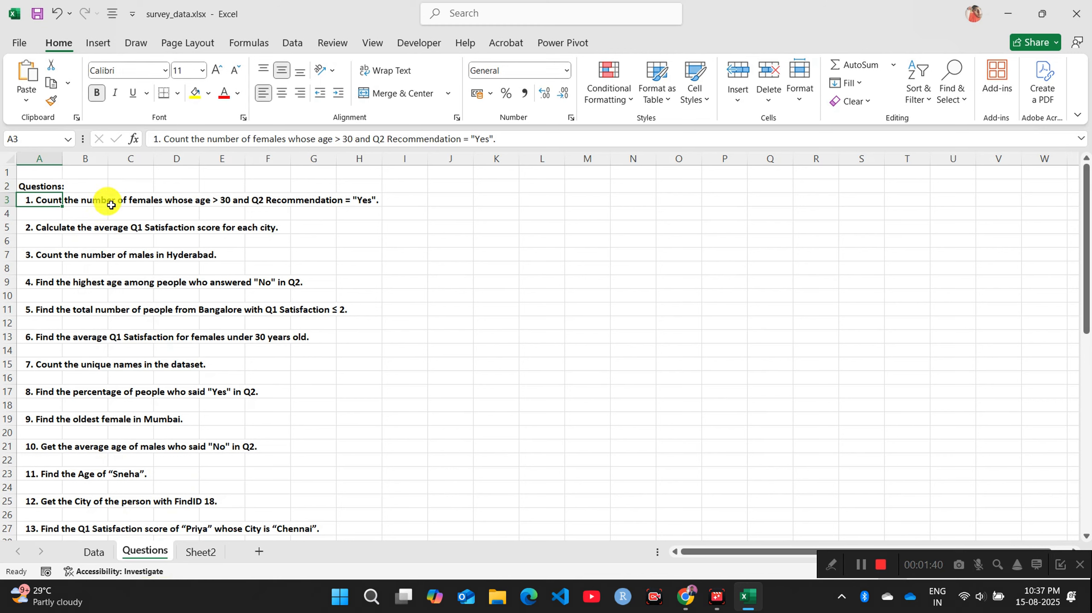
pyautogui.hotkey('ctrl', 'c')
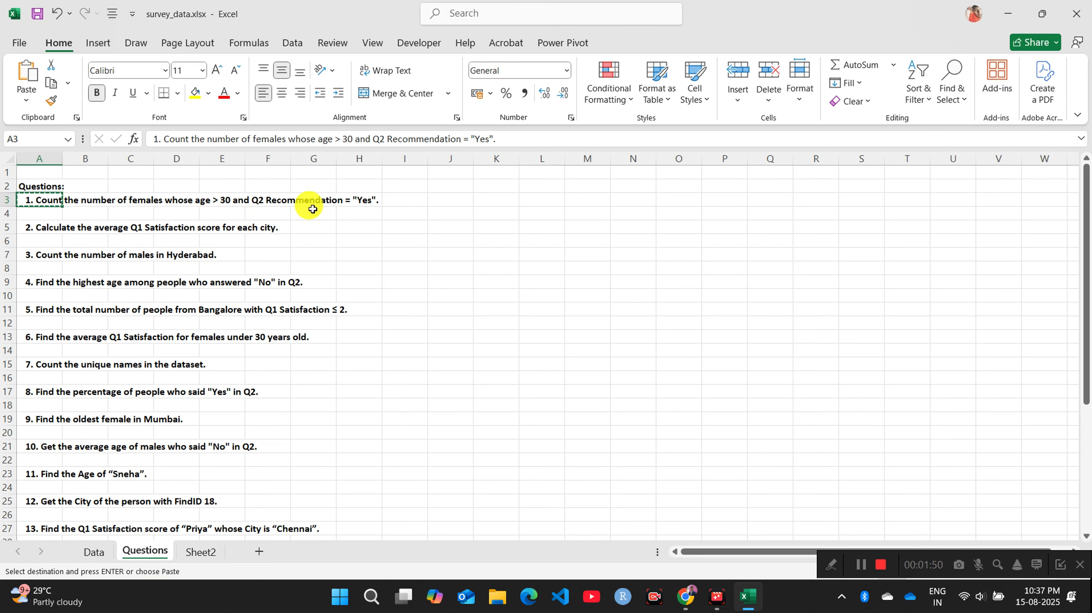
pyautogui.click(97, 553)
pyautogui.click(503, 188)
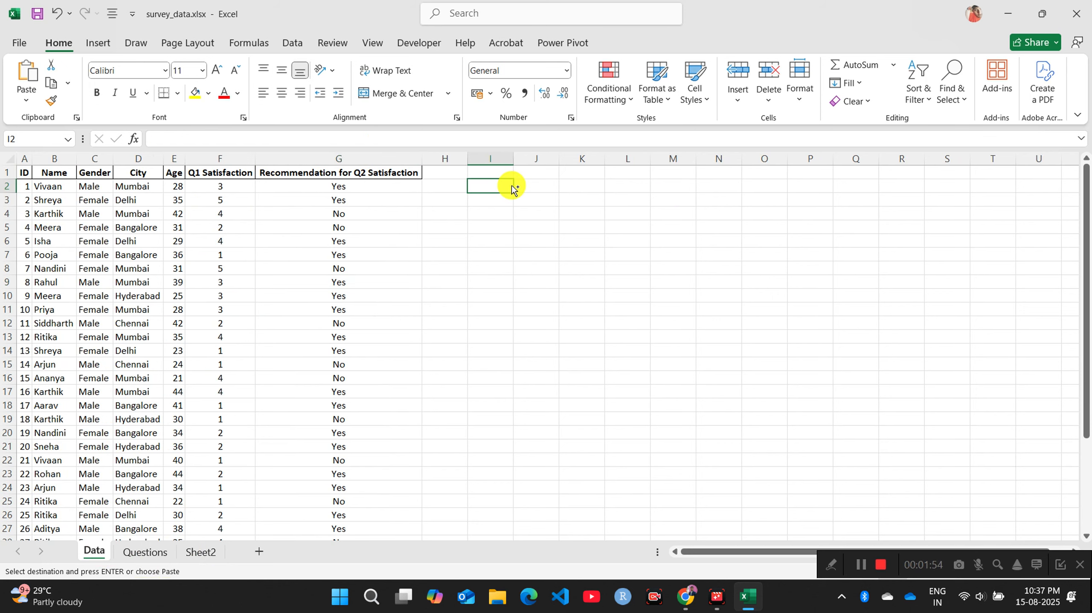
pyautogui.hotkey('ctrl', 'v')
# Step: Start a COUNTIFS formula in K3 with Gender column C:C and the criterion "Female" as its first condition
pyautogui.click(490, 200)
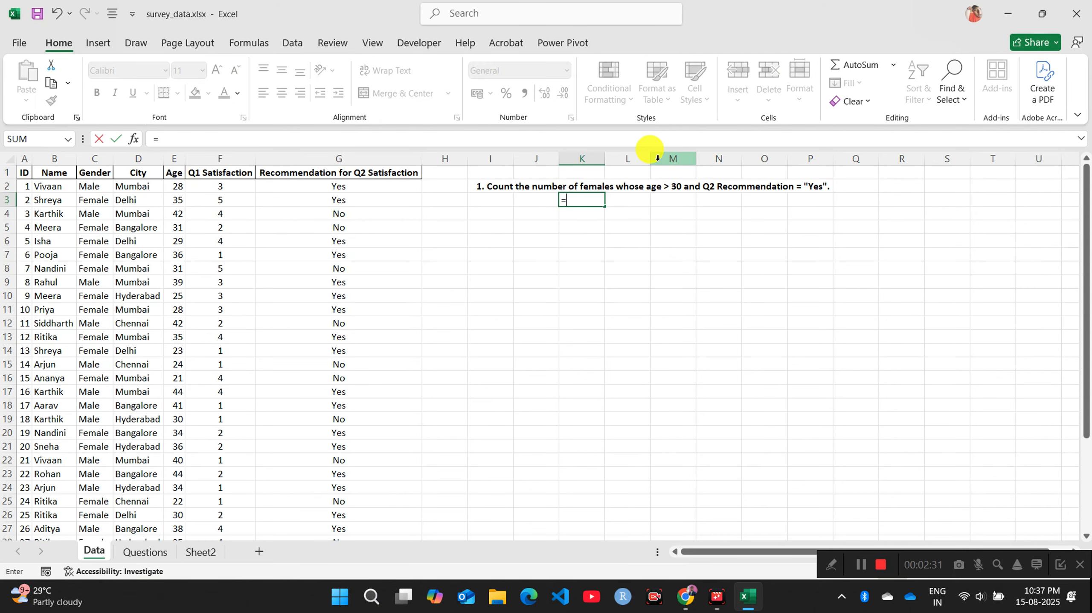
pyautogui.write('coun')
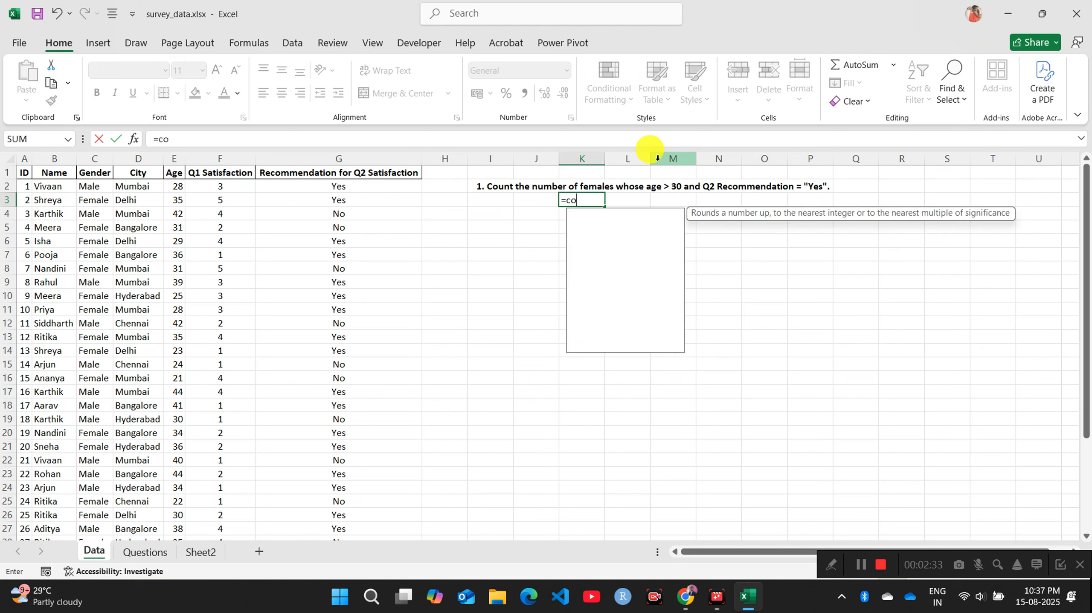
pyautogui.press('Down')
pyautogui.press('Down')
pyautogui.press('Down')
pyautogui.press('Down')
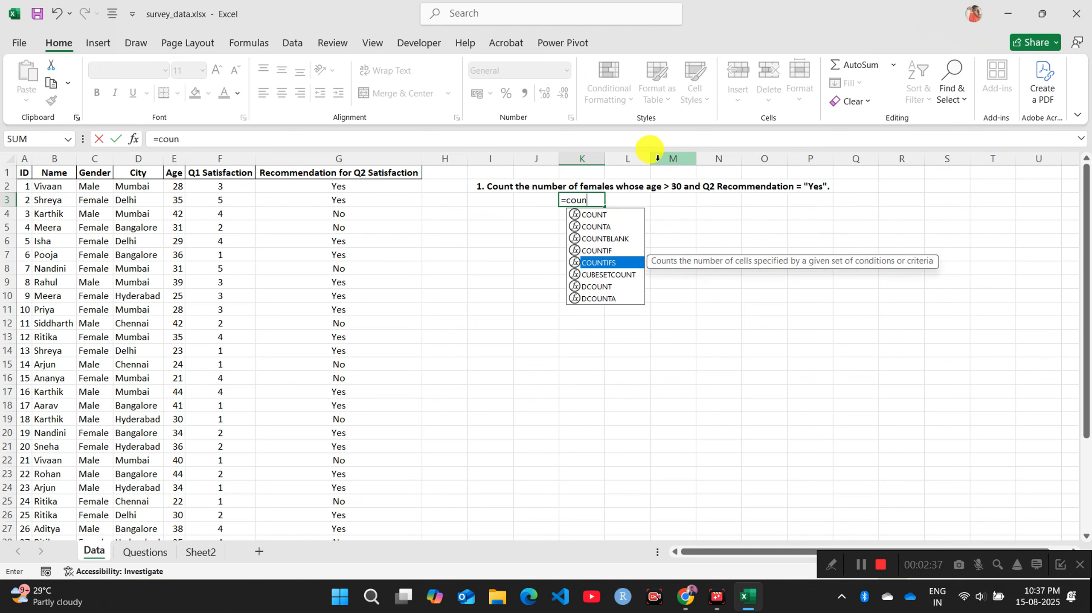
pyautogui.press('Tab')
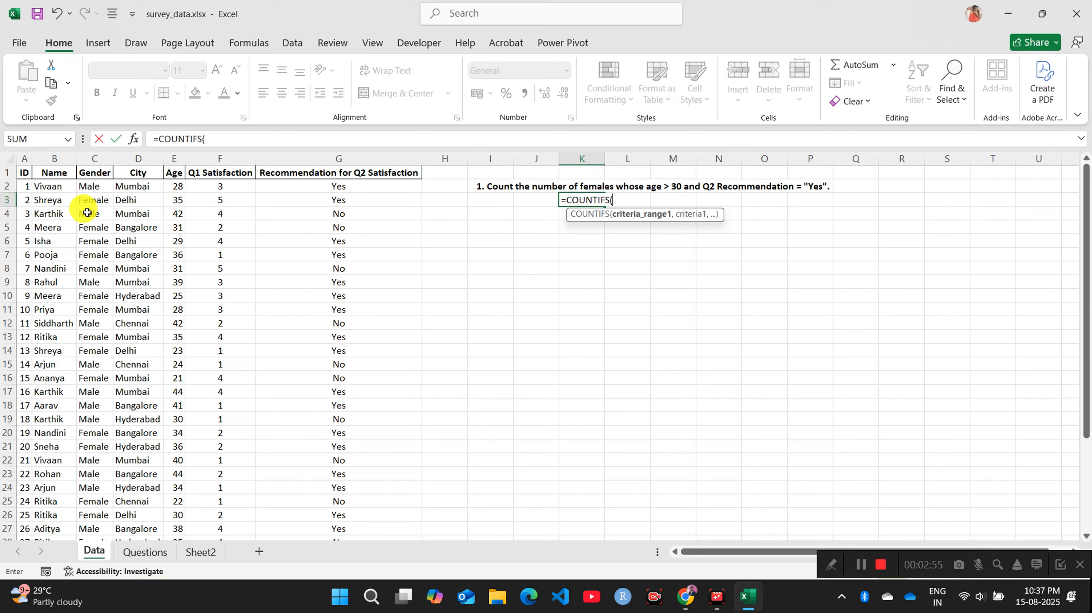
pyautogui.scroll(-3, 90, 275)
pyautogui.scroll(3, 97, 271)
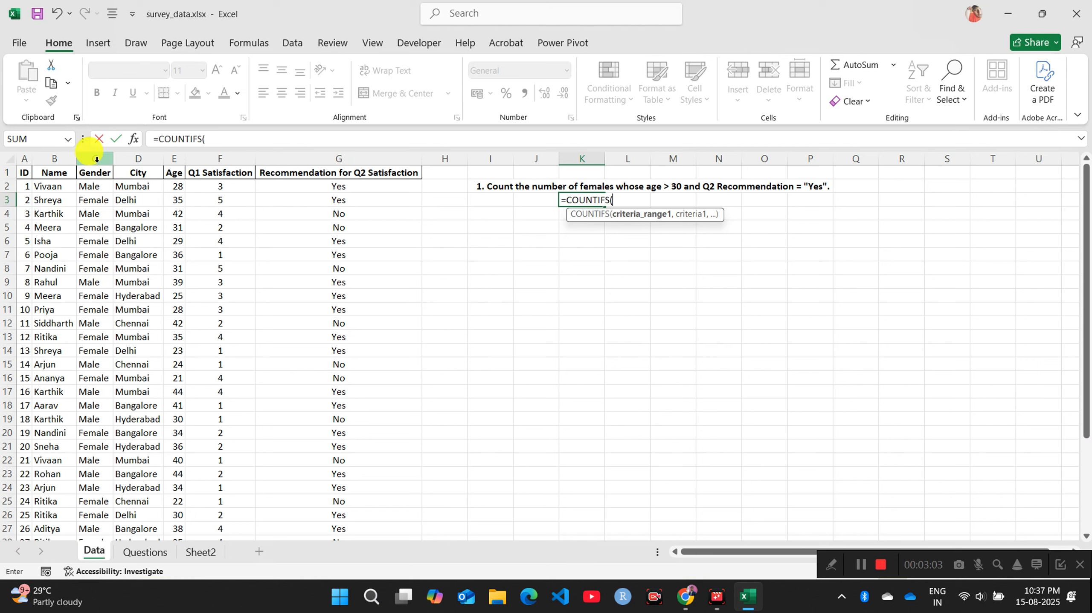
pyautogui.click(97, 159)
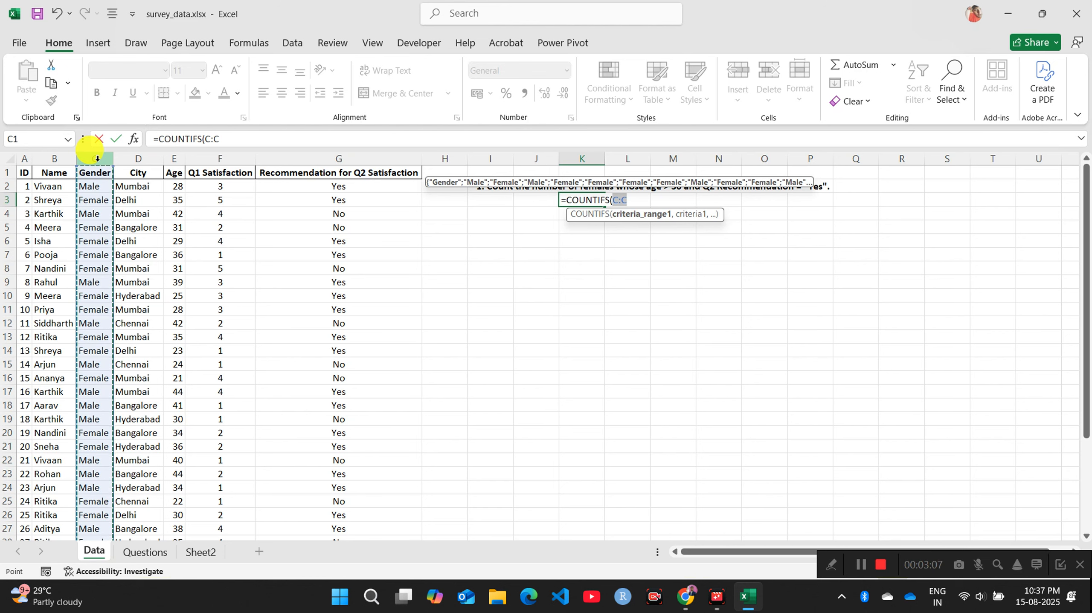
pyautogui.write(',"')
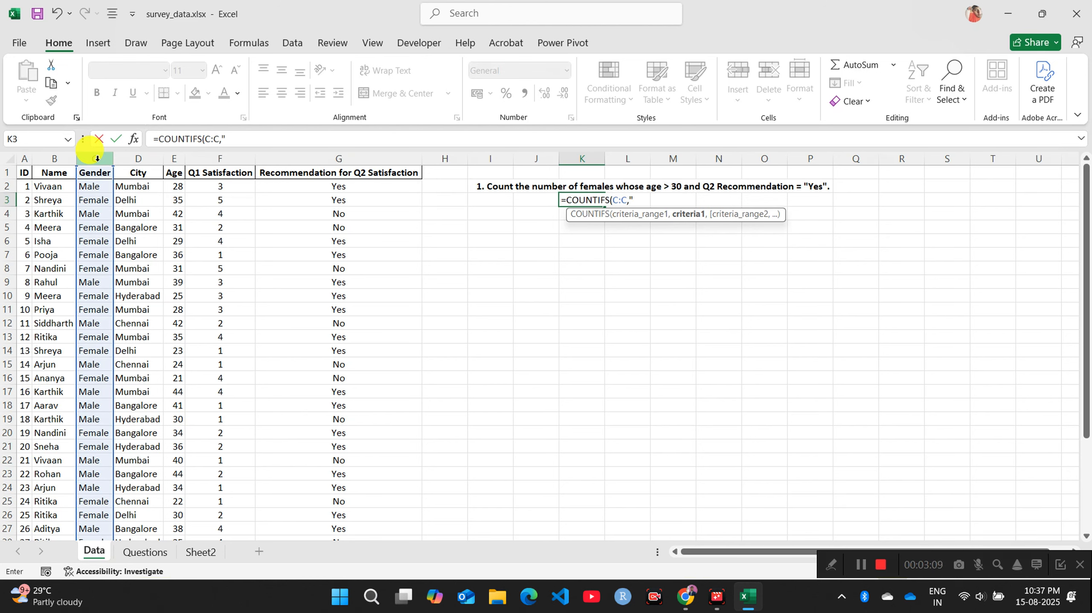
pyautogui.write('Female",')
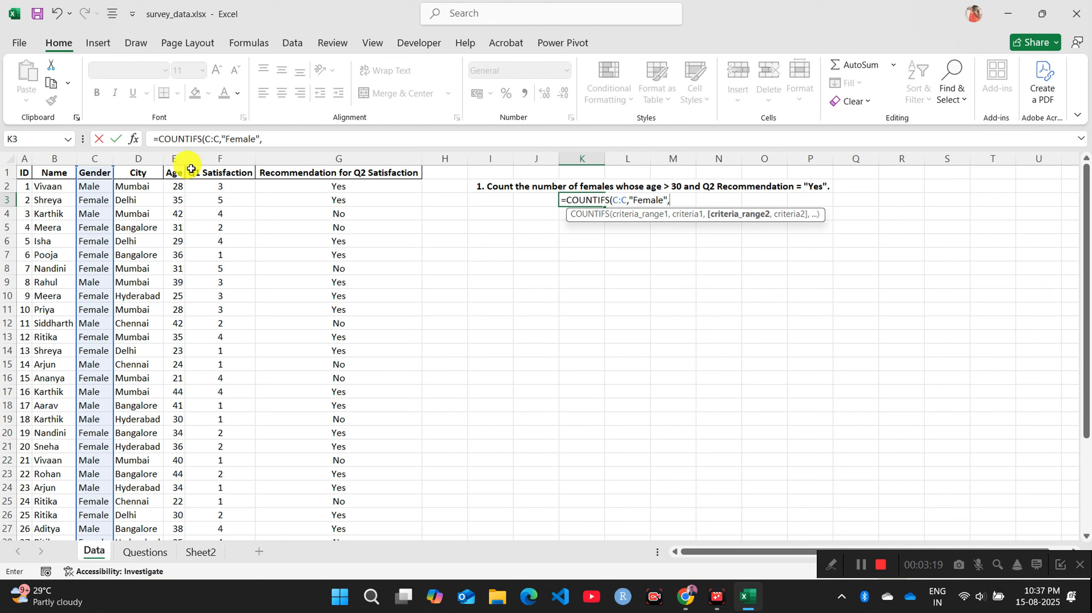
# Step: Complete K3's COUNTIFS with E:E ">30" and G:G "Yes", and fill the result cell yellow
pyautogui.click(177, 161)
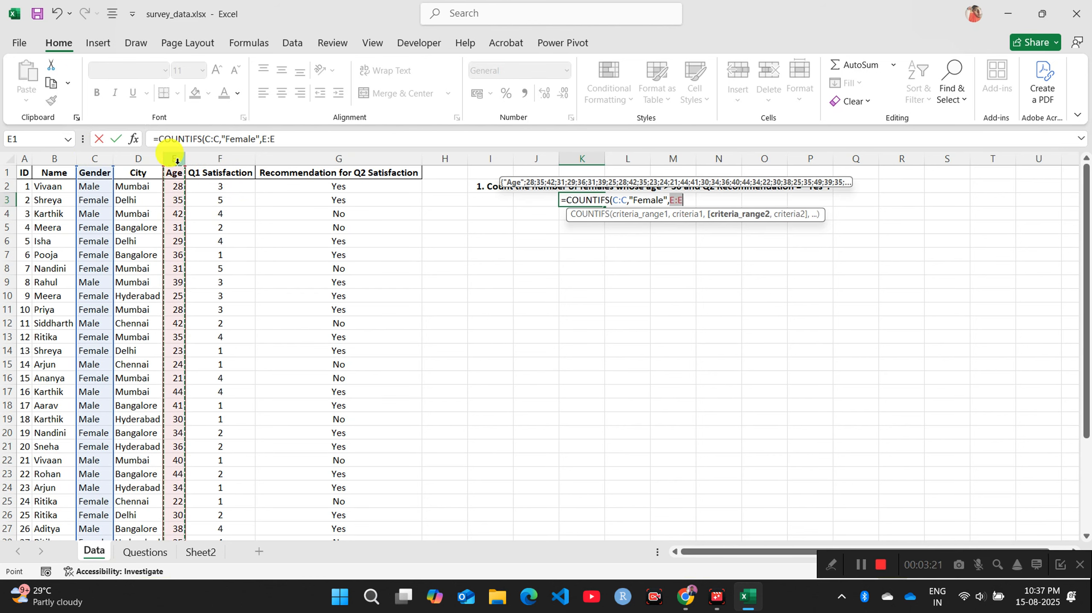
pyautogui.write(',')
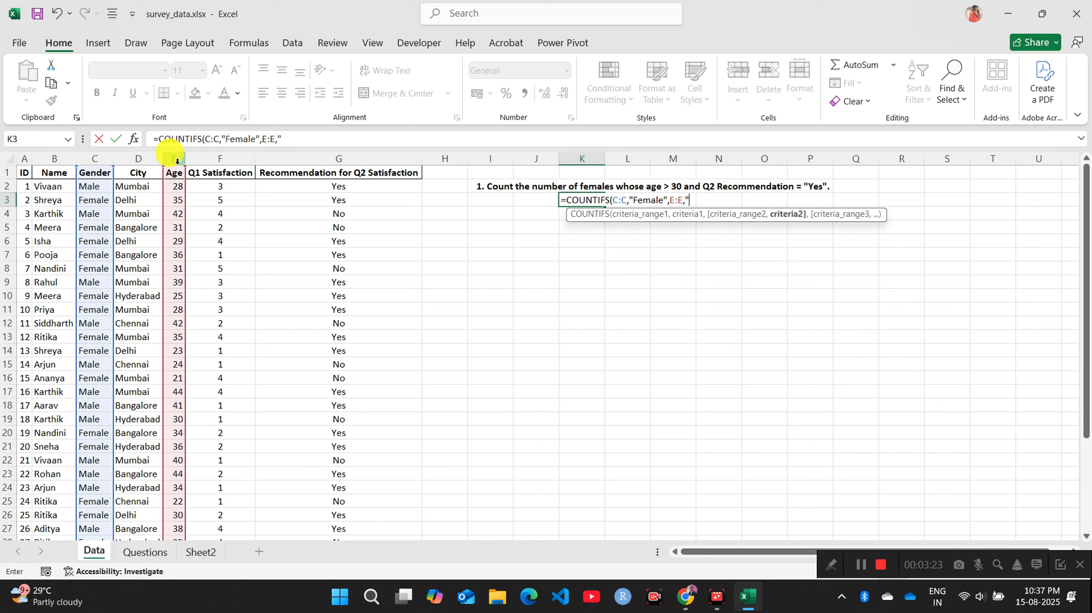
pyautogui.write('">30",')
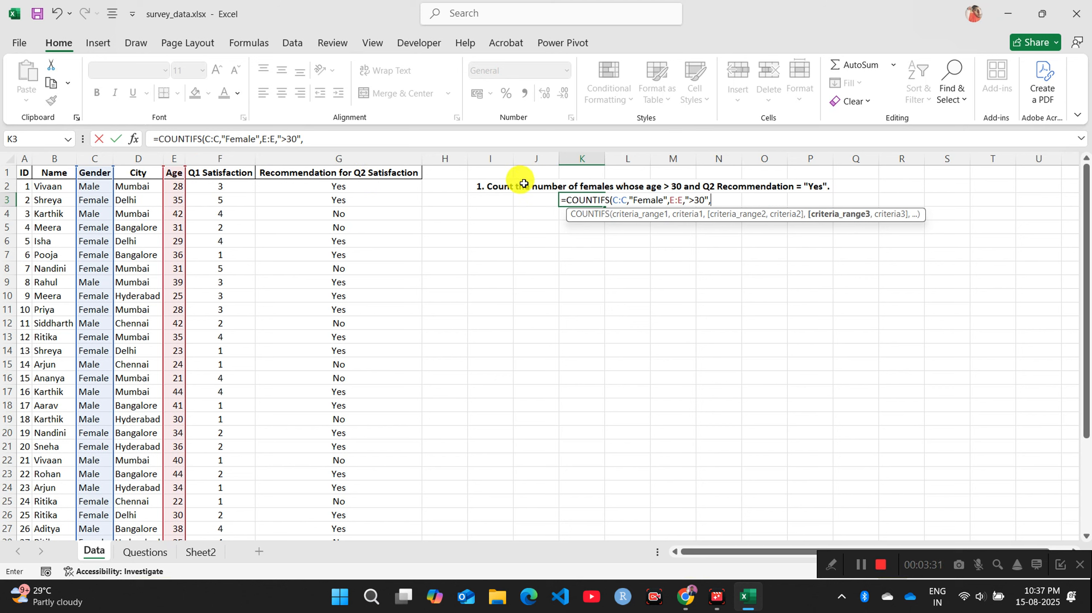
pyautogui.click(343, 159)
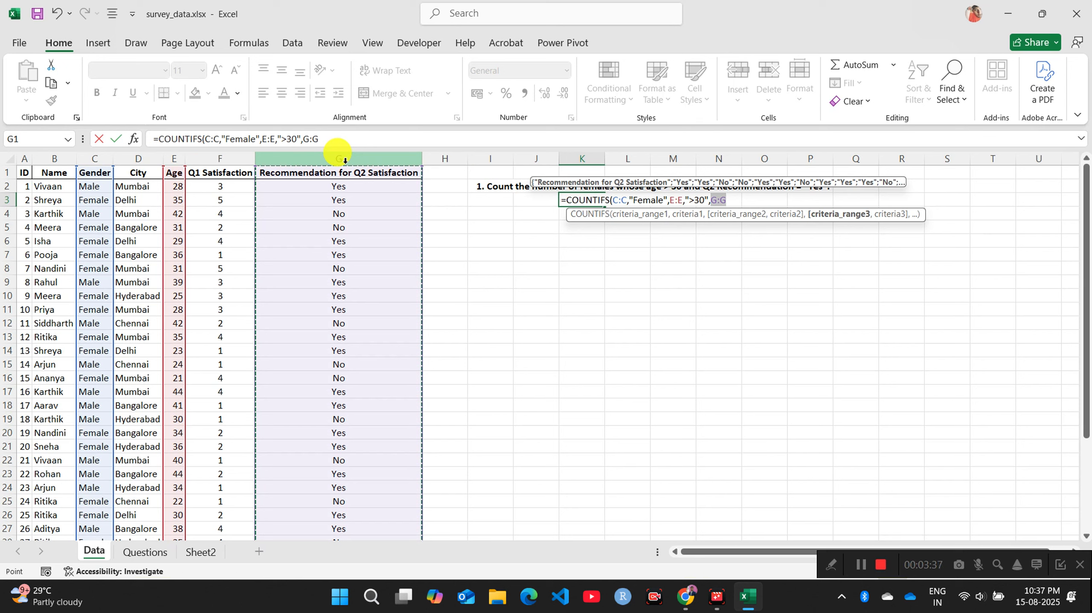
pyautogui.write(',"')
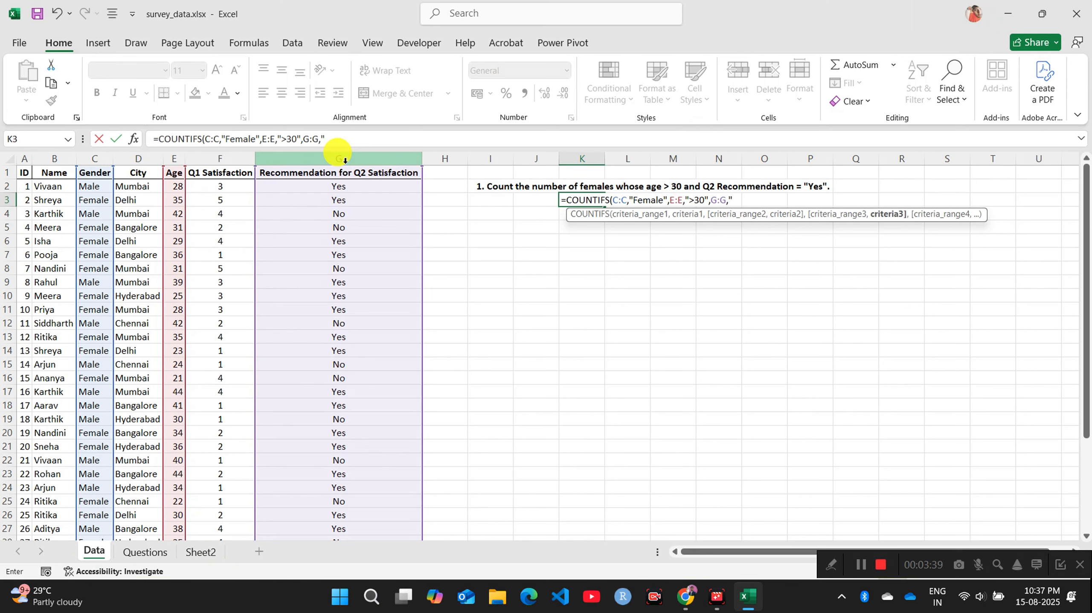
pyautogui.write('Yes")')
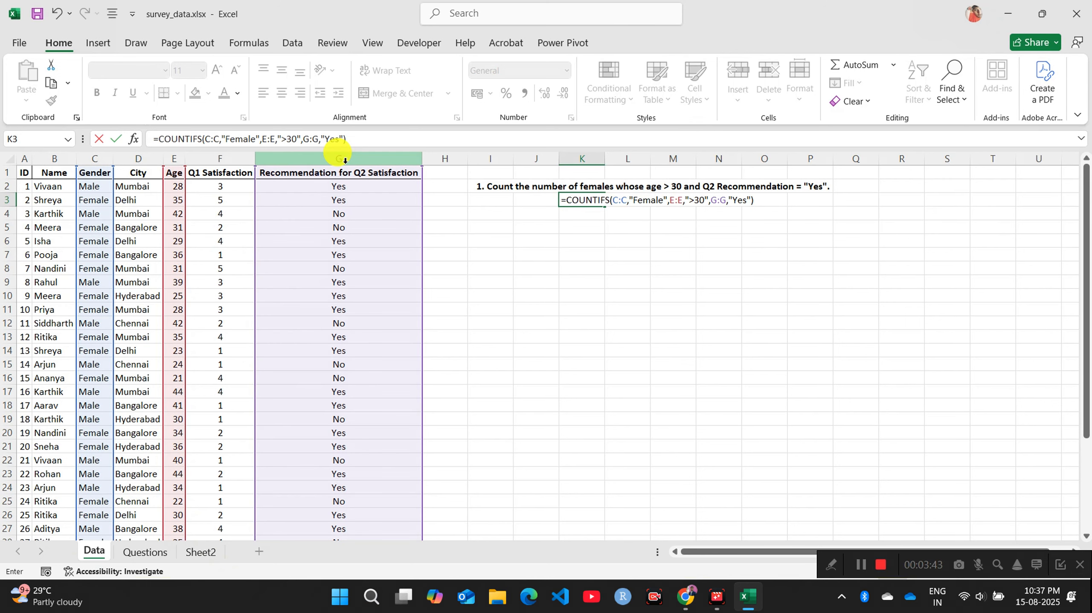
pyautogui.press('Return')
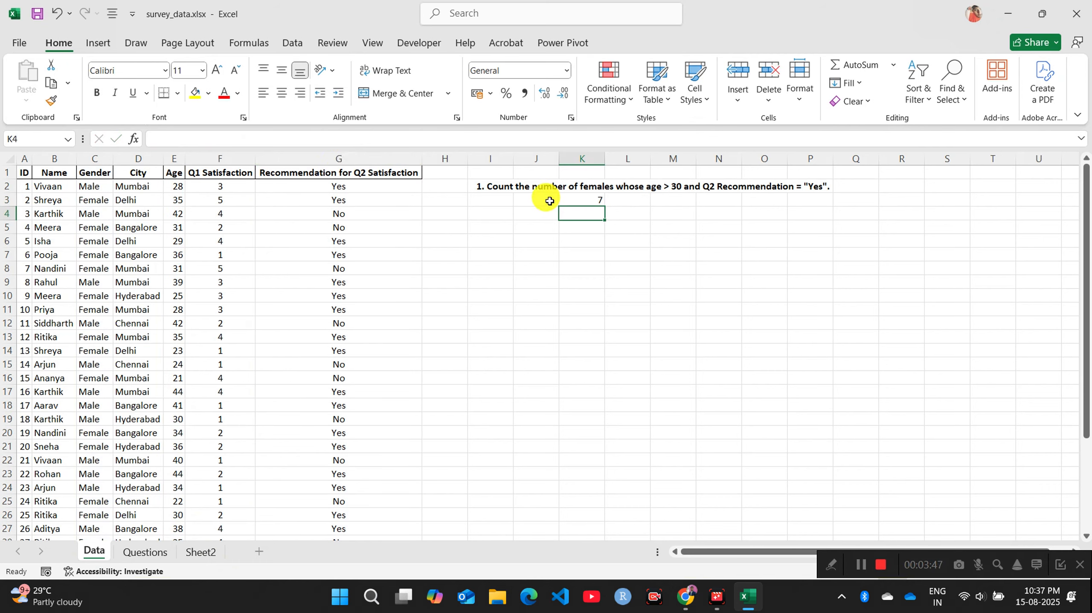
pyautogui.click(592, 201)
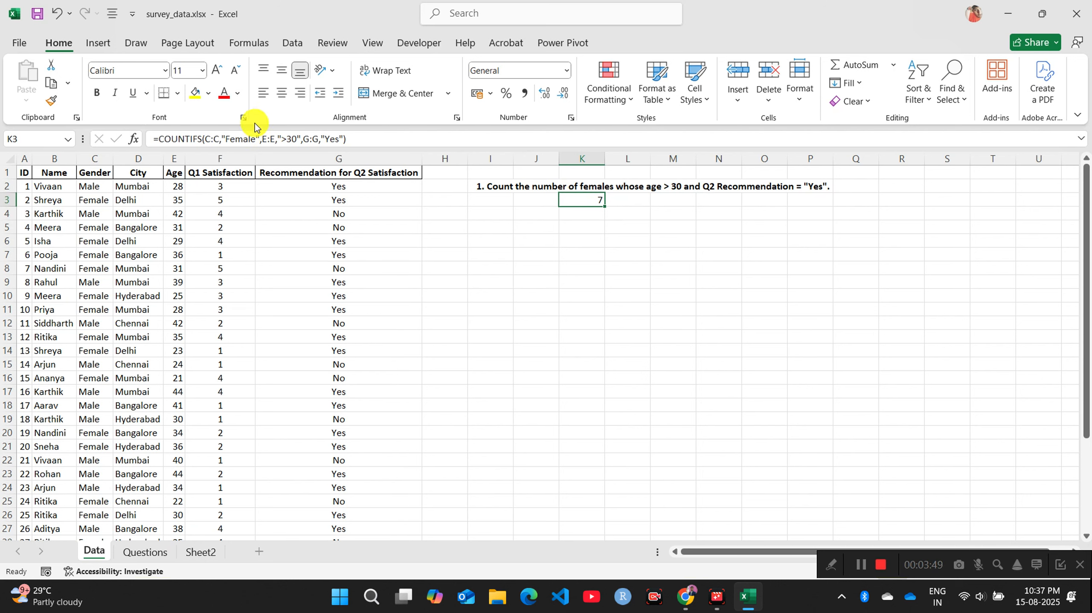
pyautogui.click(191, 94)
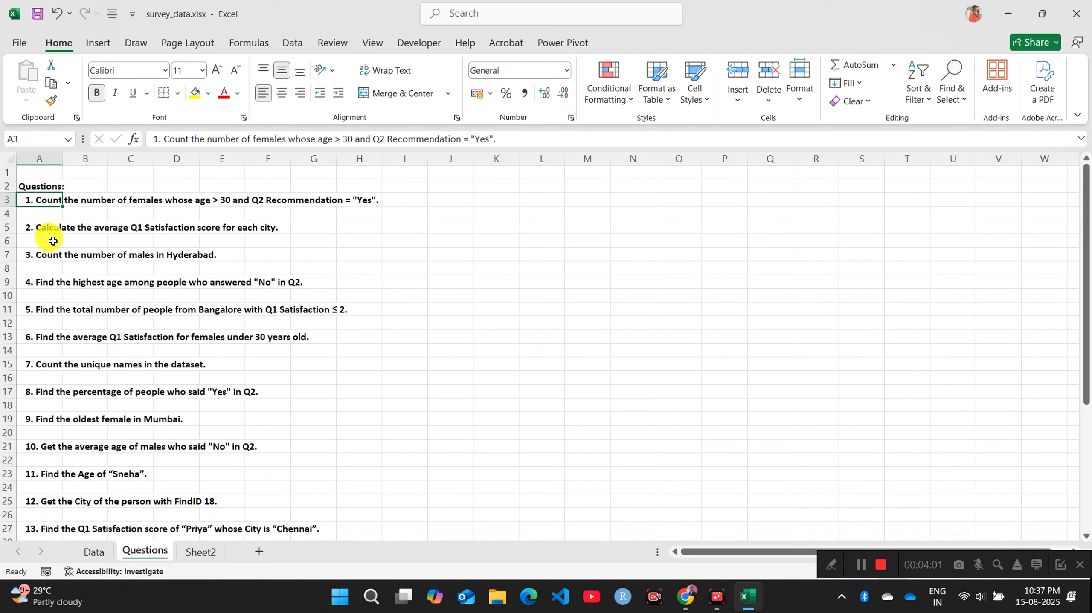
# Step: Copy question 2, on the average Q1 Satisfaction score per city, from the Questions sheet into cell I5 of the Data sheet
pyautogui.click(35, 230)
pyautogui.hotkey('ctrl', 'c')
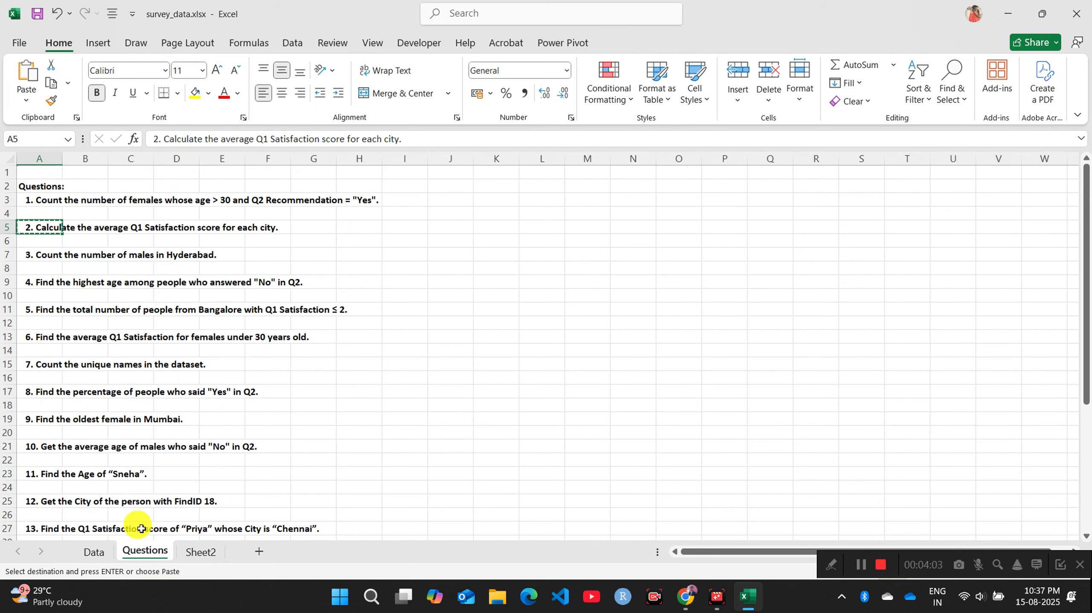
pyautogui.click(93, 552)
pyautogui.click(490, 230)
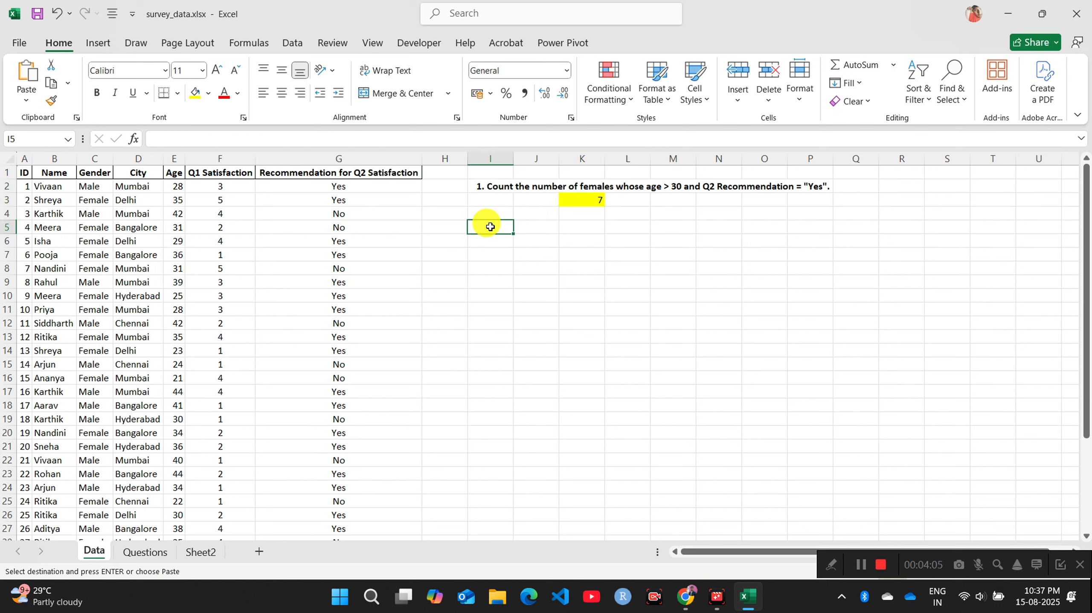
pyautogui.hotkey('ctrl', 'v')
pyautogui.click(579, 300)
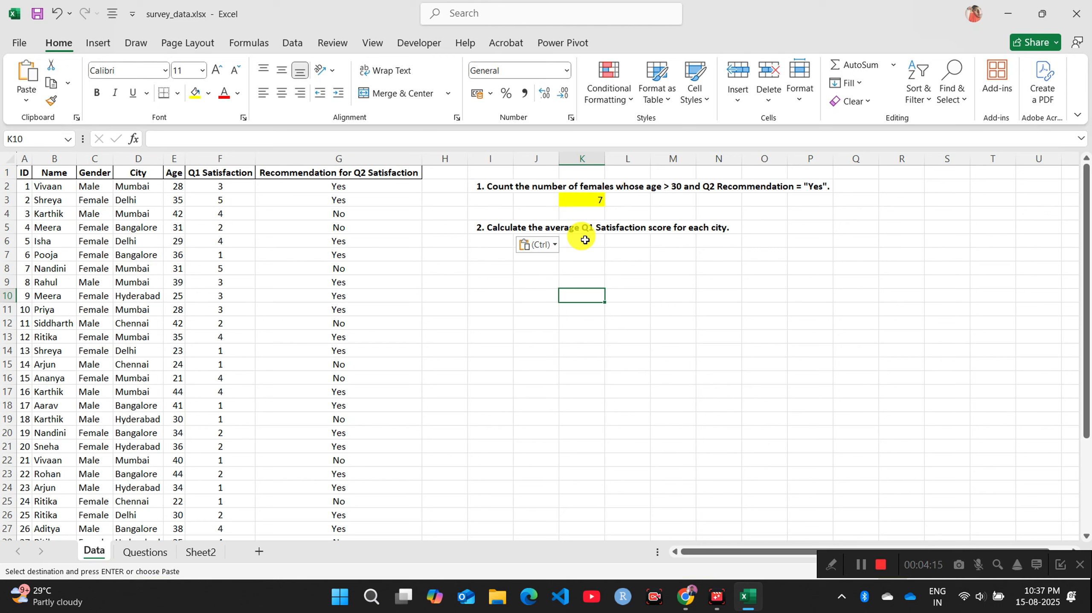
pyautogui.click(626, 254)
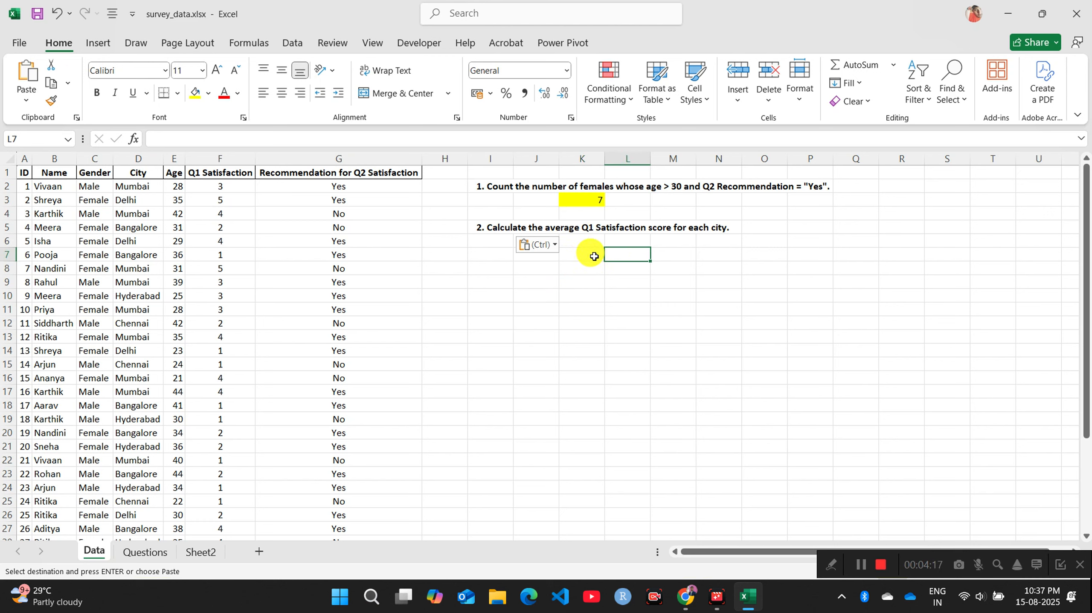
pyautogui.click(593, 255)
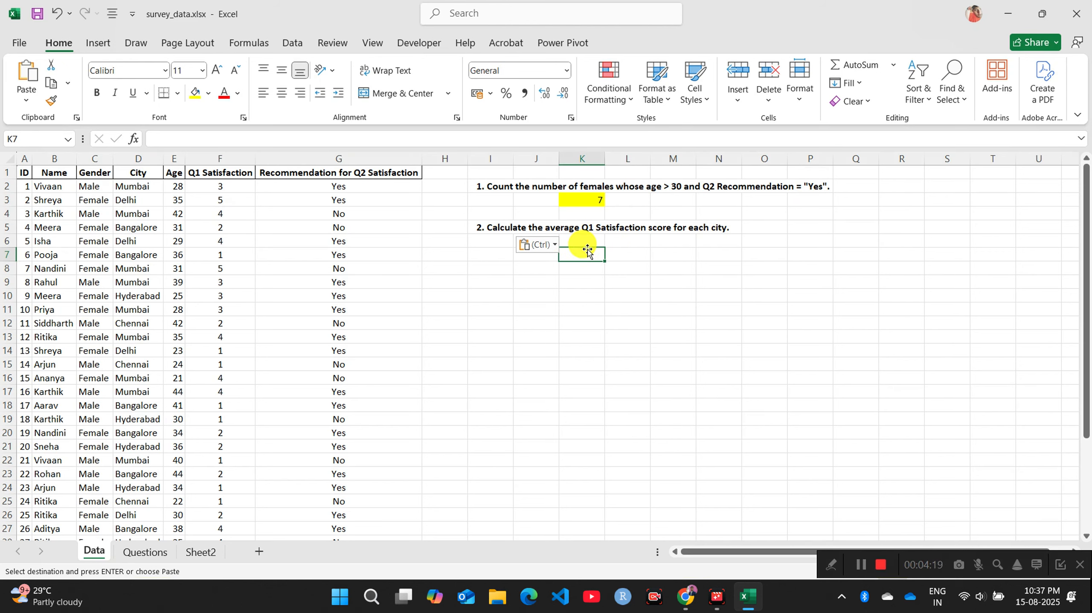
# Step: Copy the whole City column including its header, D1:D36, and paste it starting at J7 under question 2
pyautogui.click(135, 172)
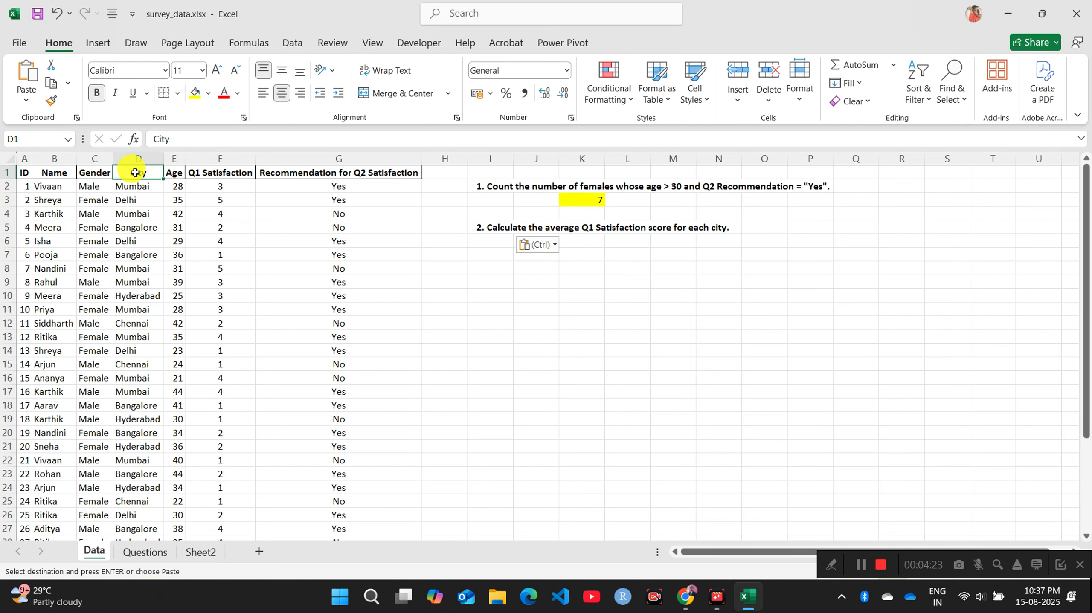
pyautogui.hotkey('ctrl', 'shift', 'Down')
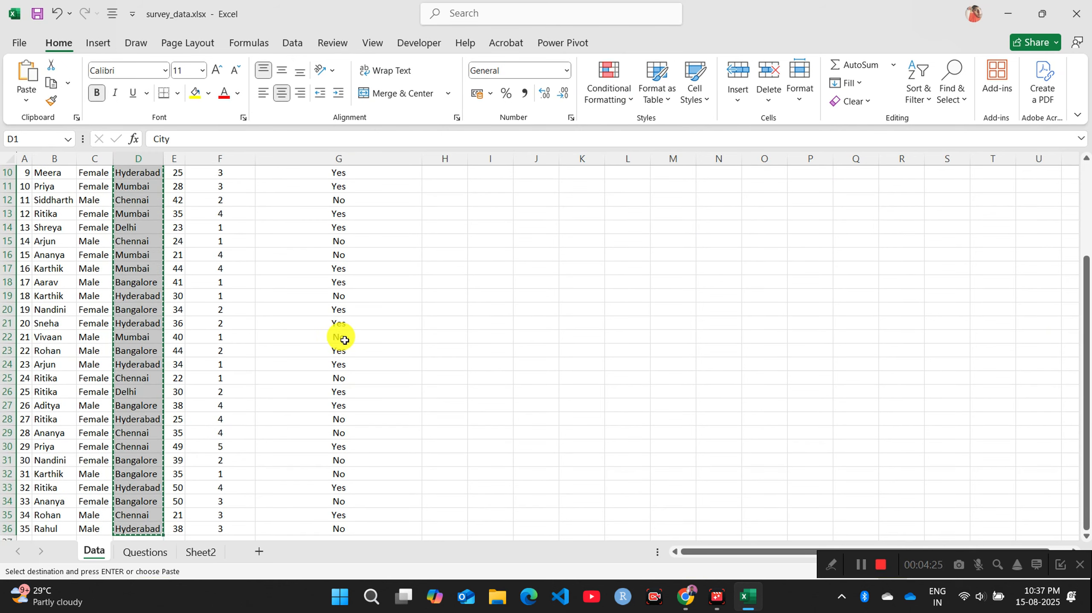
pyautogui.scroll(3, 339, 341)
pyautogui.click(585, 257)
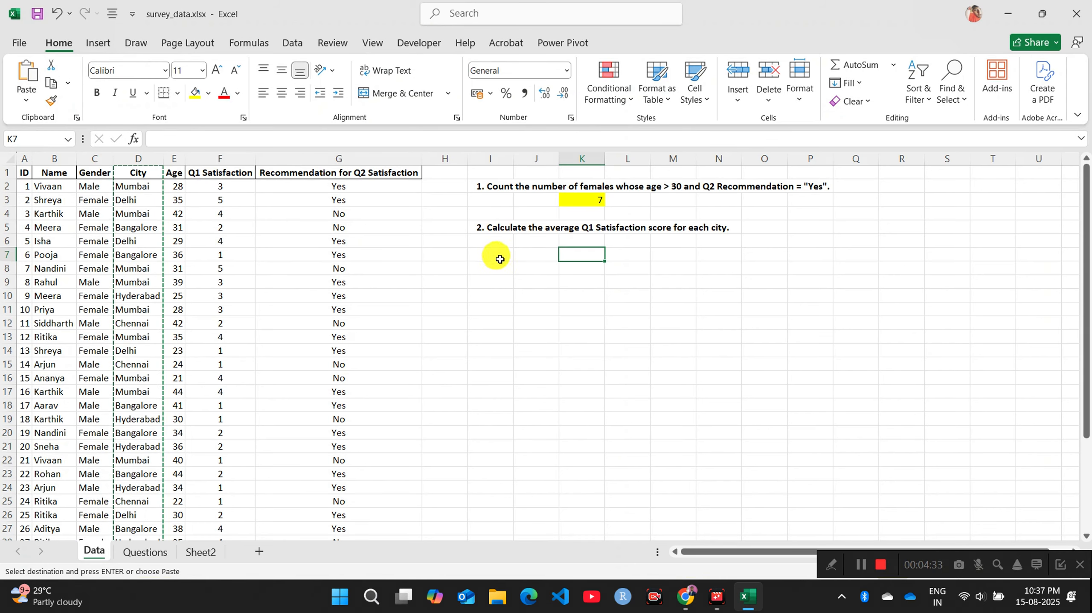
pyautogui.click(524, 251)
pyautogui.hotkey('ctrl', 'v')
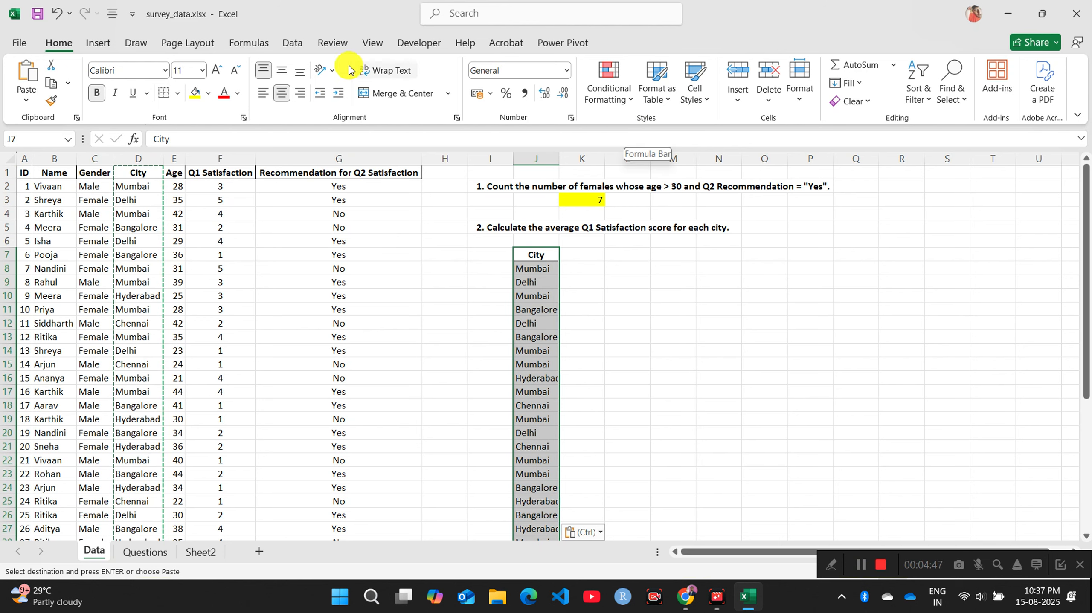
# Step: Remove the duplicates from the pasted City list in column J, treating the first row as a header
pyautogui.click(291, 43)
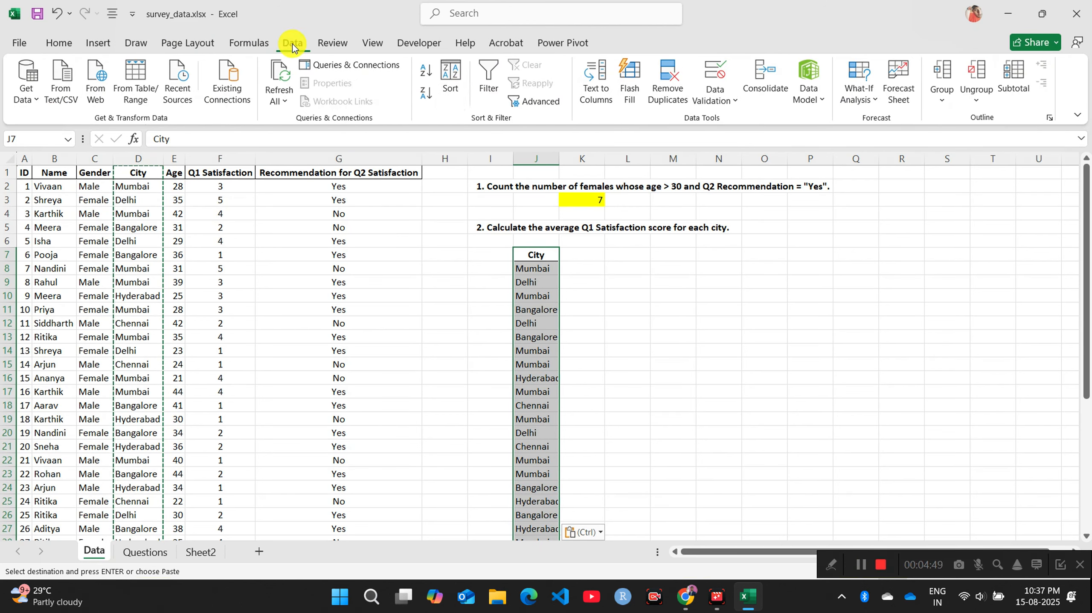
pyautogui.click(669, 82)
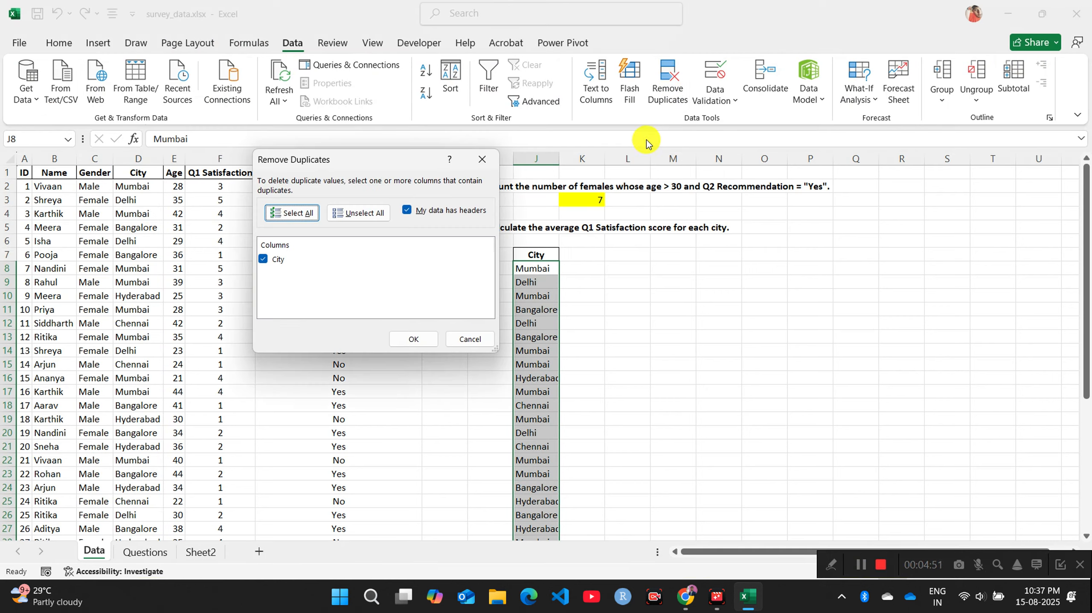
pyautogui.click(412, 340)
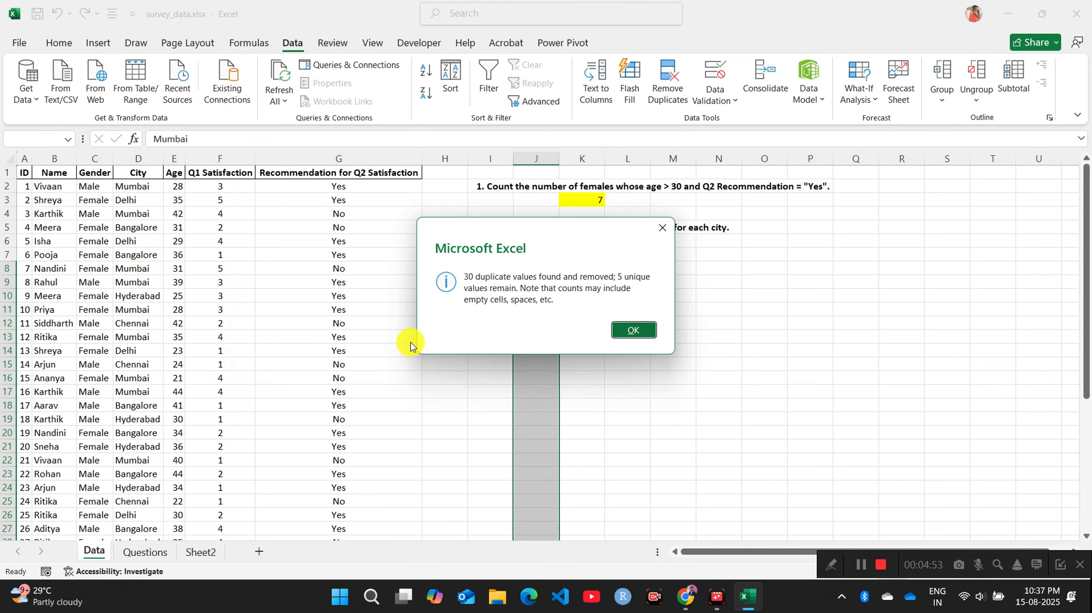
# Step: Close the duplicate removal summary and start an AVERAGEIF formula in L8 with the City range D1:D36 as its criteria range
pyautogui.click(634, 331)
pyautogui.click(581, 269)
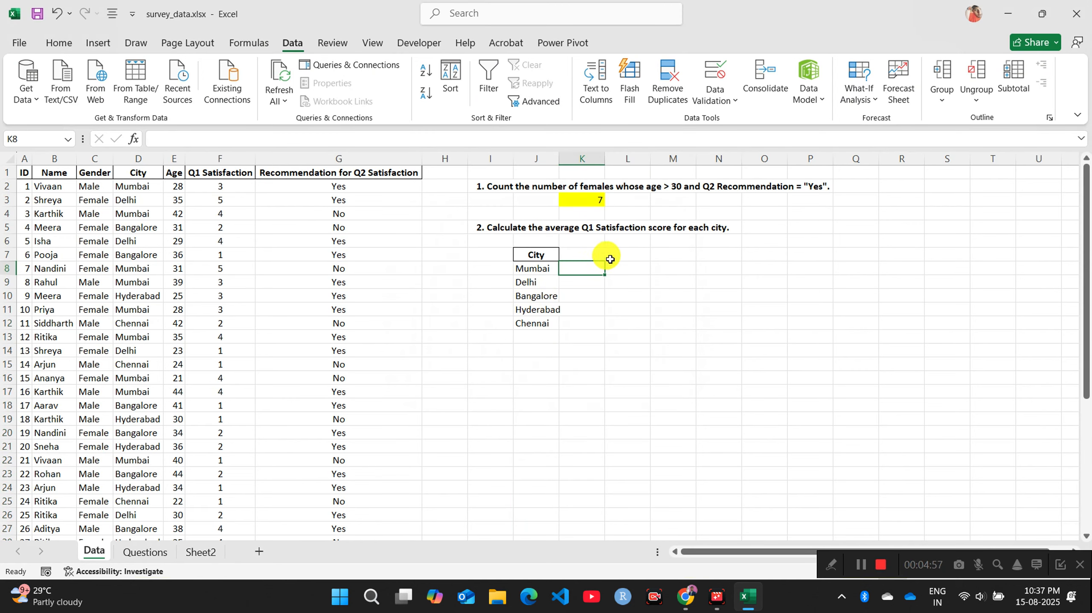
pyautogui.click(623, 263)
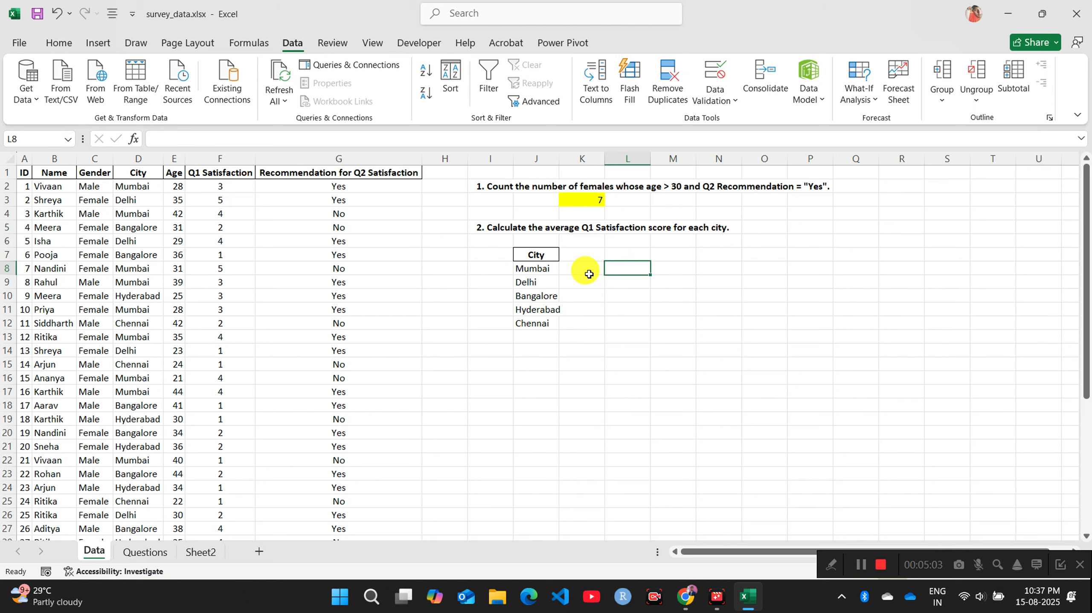
pyautogui.write('=')
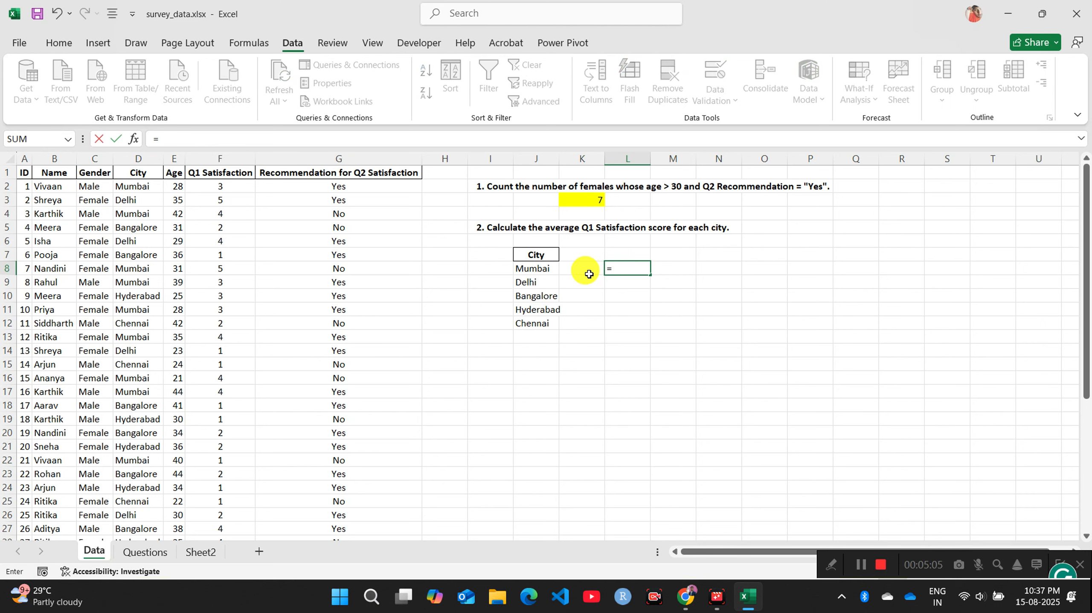
pyautogui.write('A')
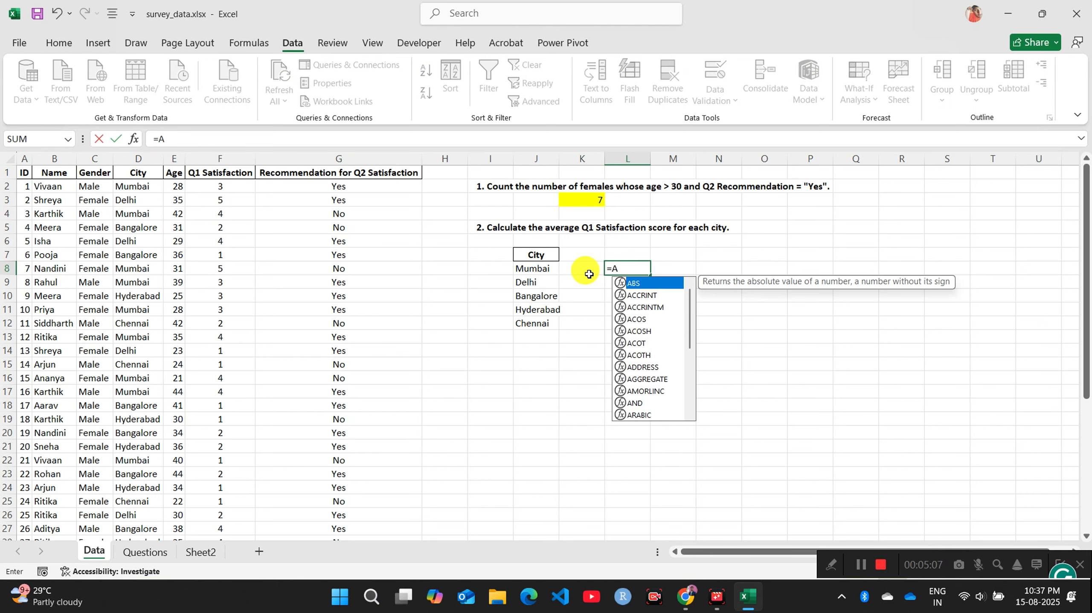
pyautogui.write('ver')
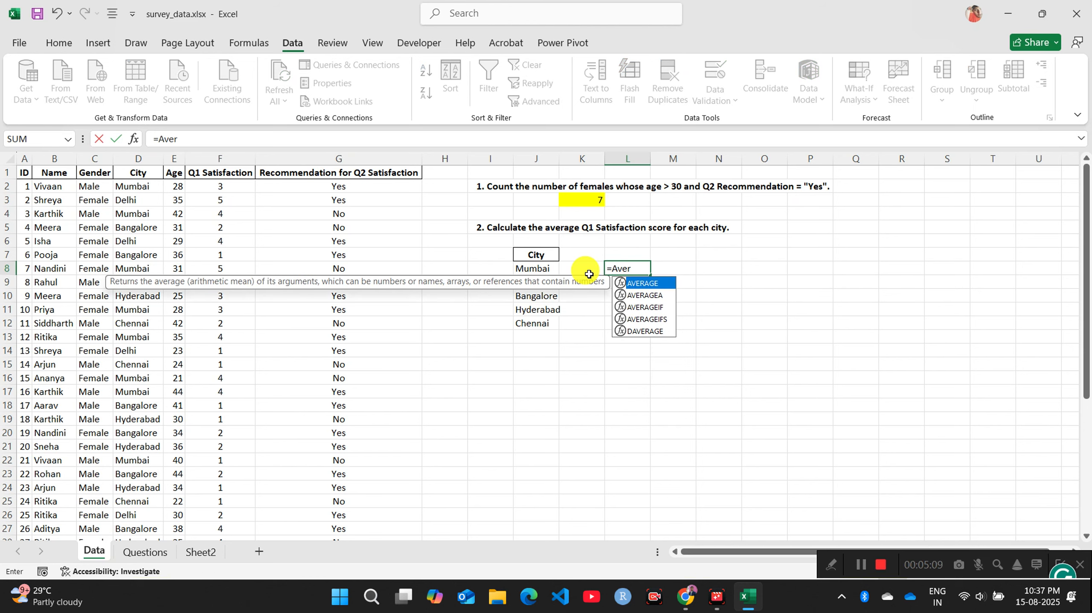
pyautogui.press('Down')
pyautogui.press('Down')
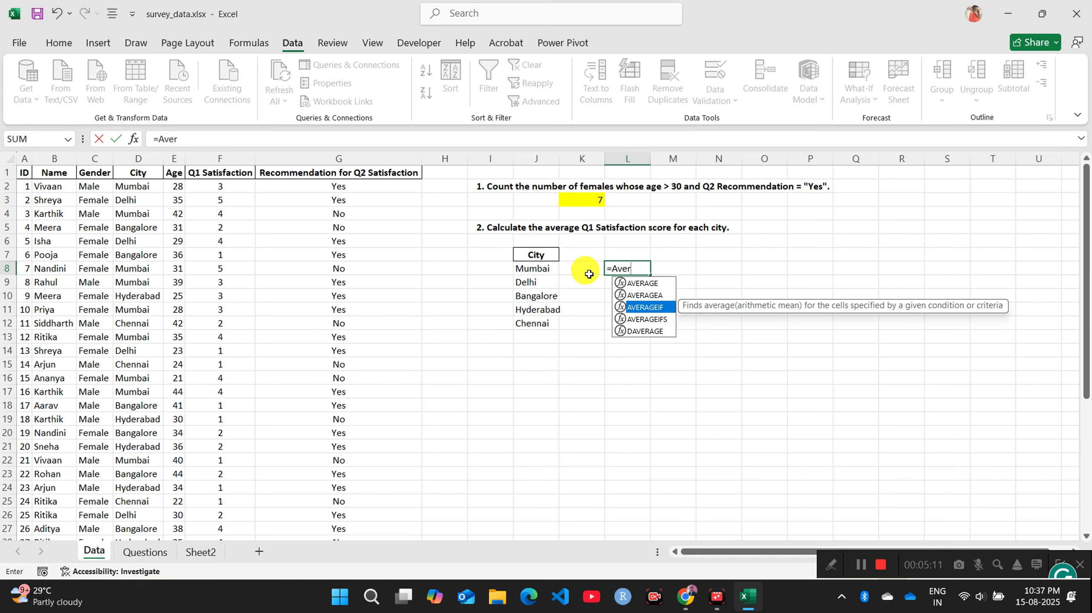
pyautogui.press('Tab')
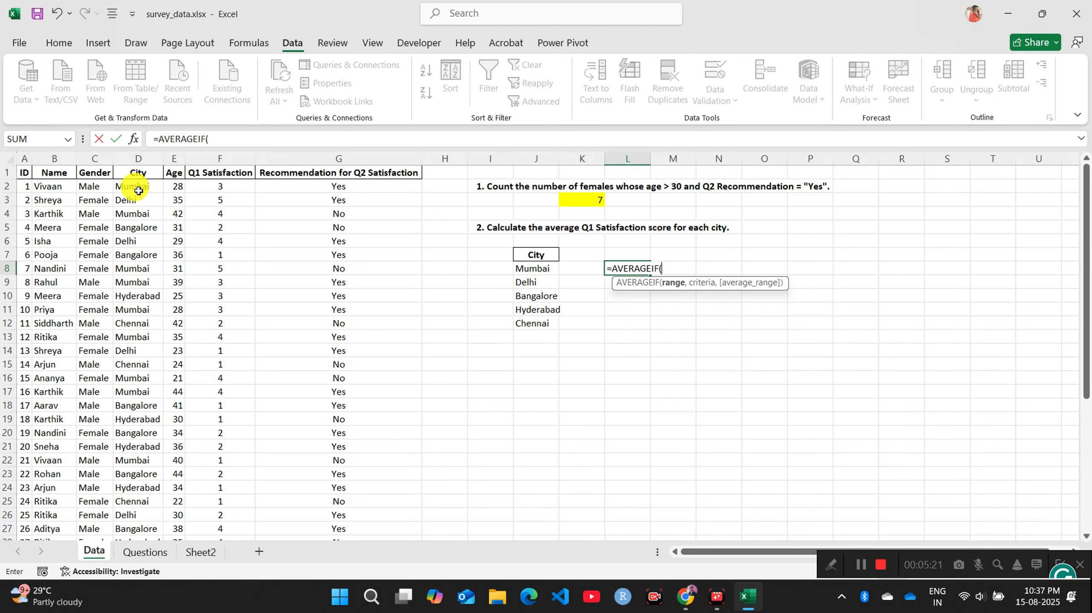
pyautogui.click(146, 175)
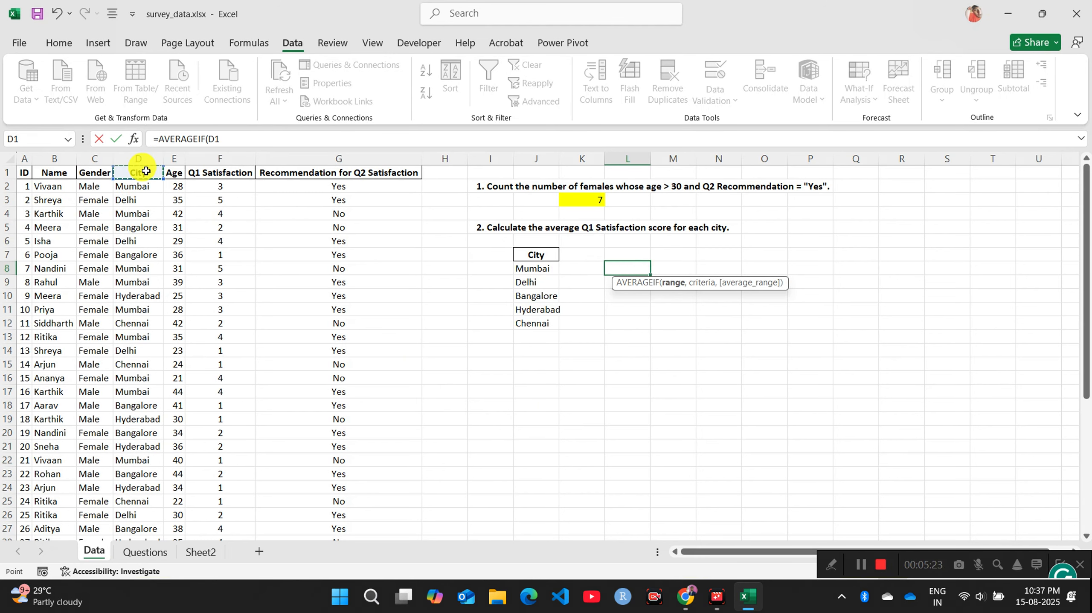
pyautogui.hotkey('ctrl', 'shift', 'Down')
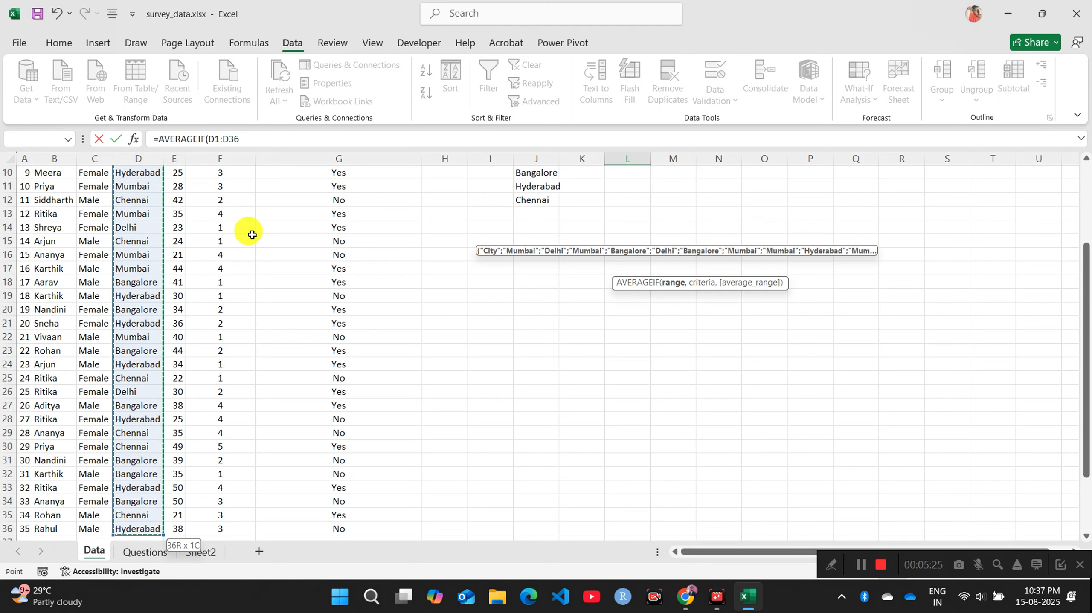
pyautogui.write(',')
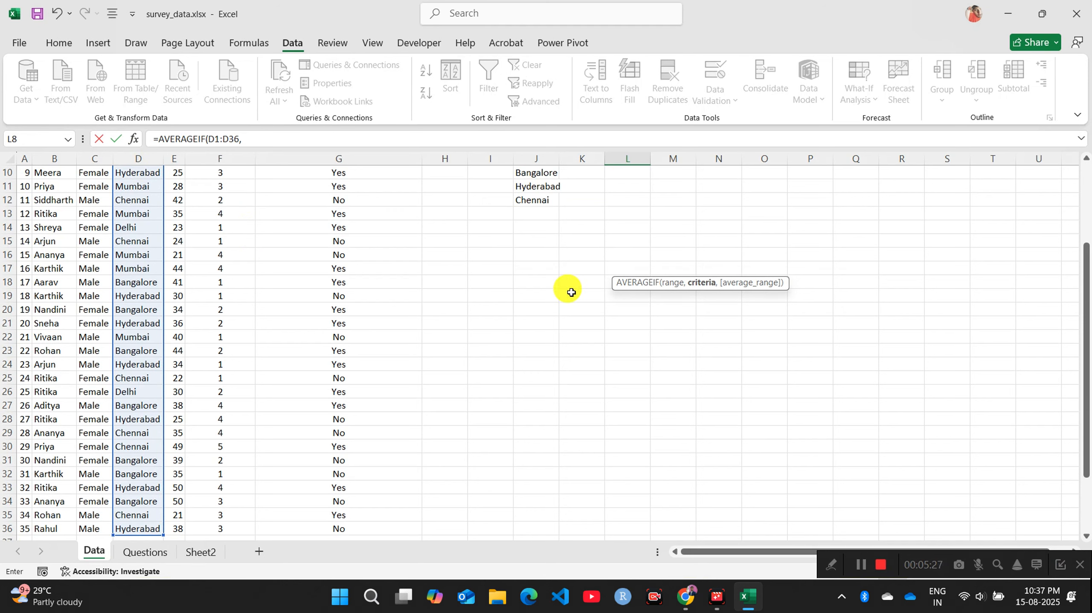
# Step: Complete L8's AVERAGEIF with J8 as the criterion and the Q1 Satisfaction range F1:F36 as the average range
pyautogui.scroll(3, 565, 287)
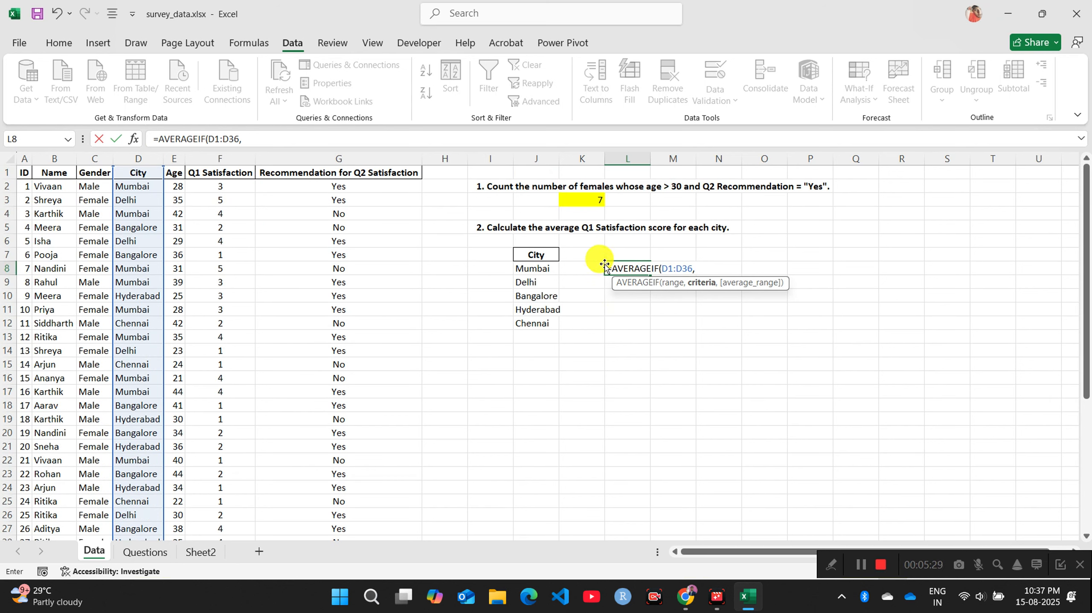
pyautogui.click(542, 270)
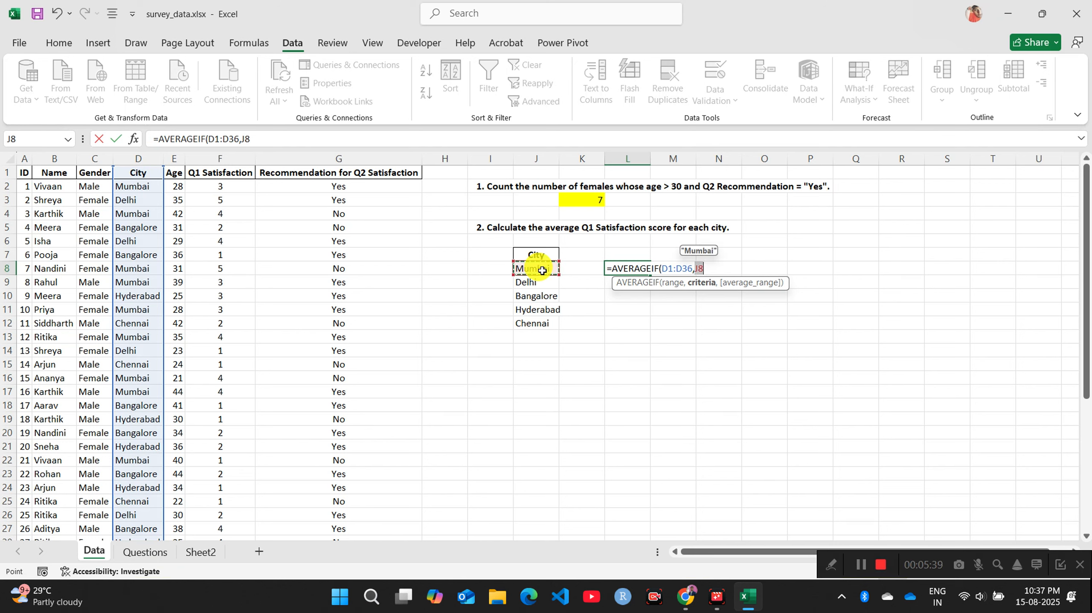
pyautogui.write(',')
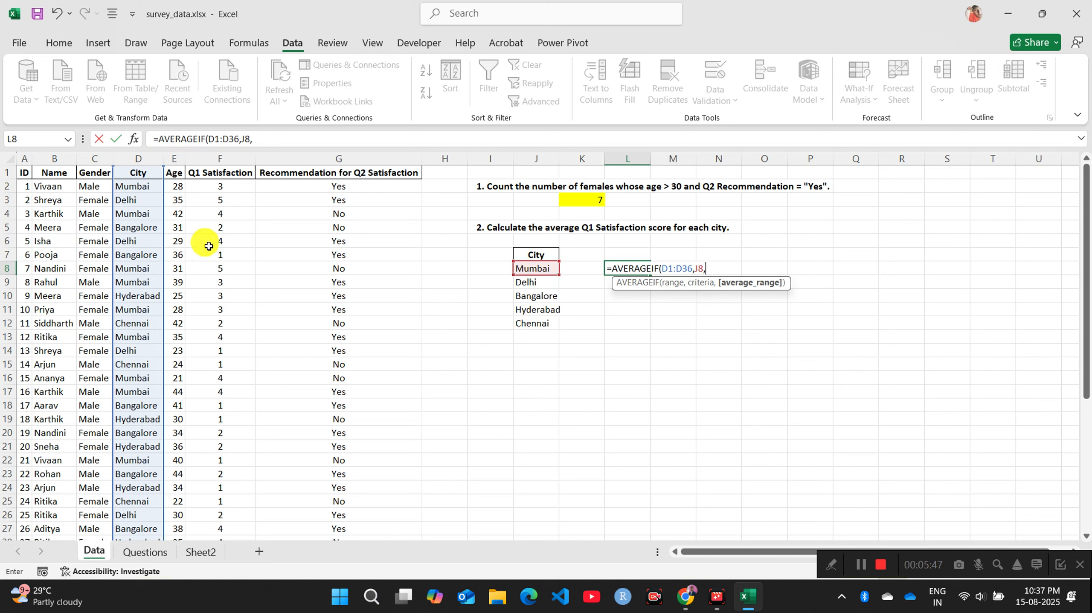
pyautogui.click(231, 159)
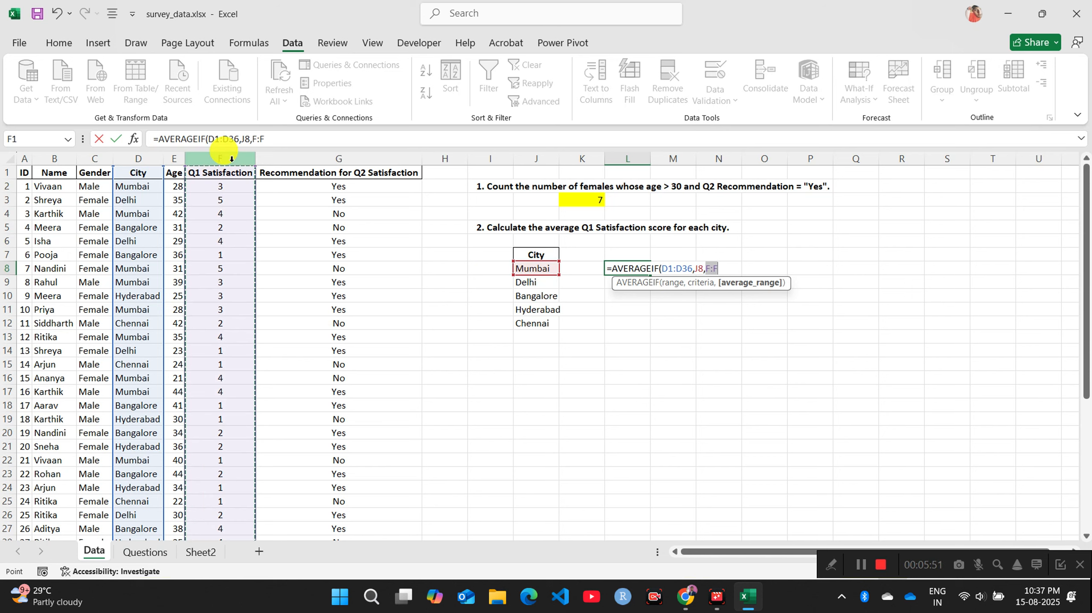
pyautogui.click(229, 173)
pyautogui.hotkey('ctrl', 'shift', 'Down')
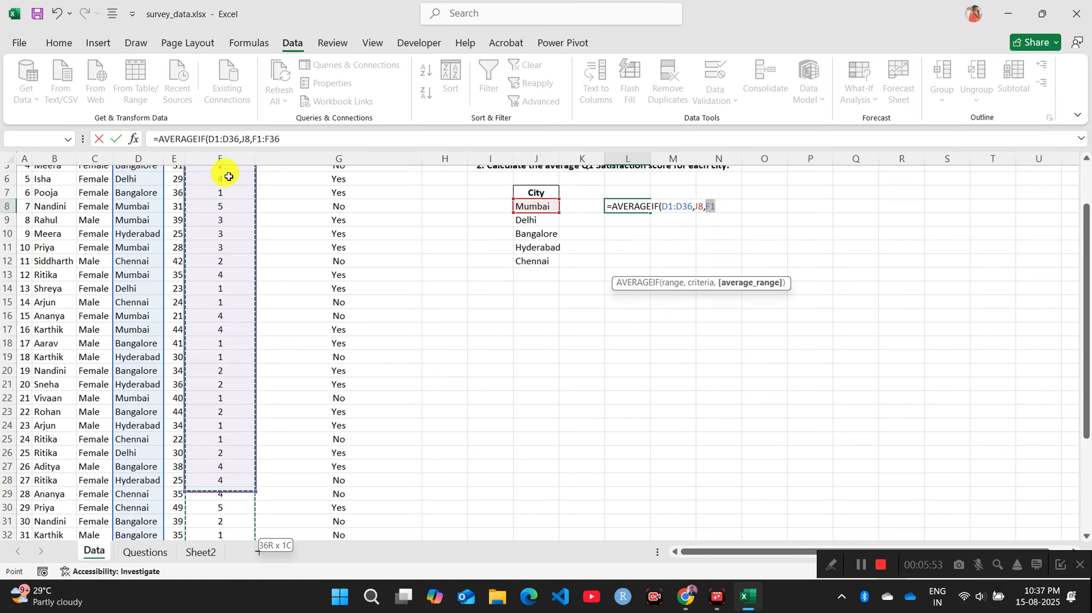
pyautogui.write(')')
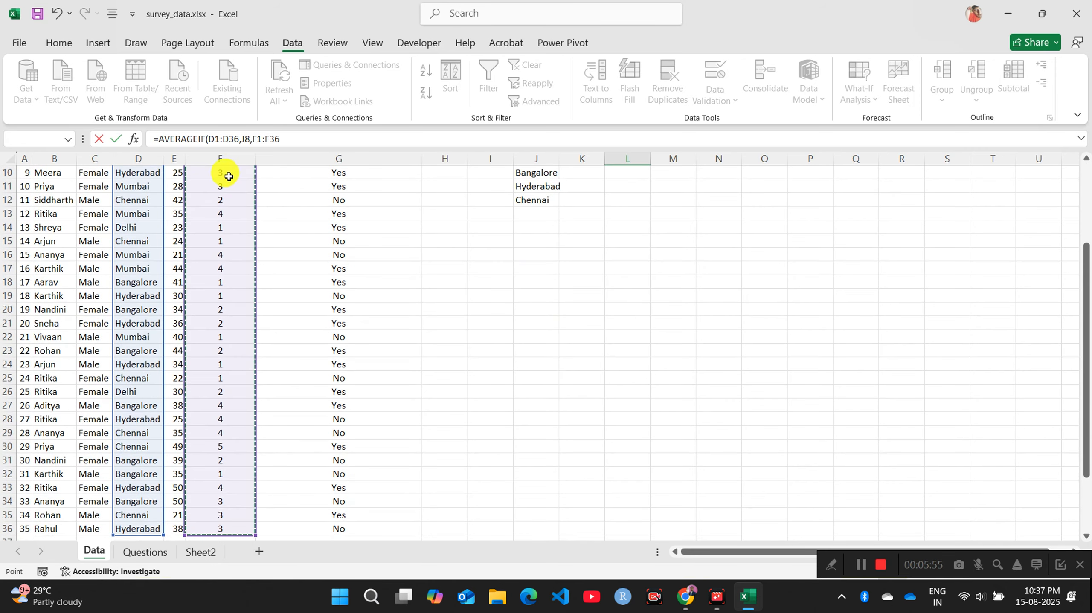
pyautogui.press('Return')
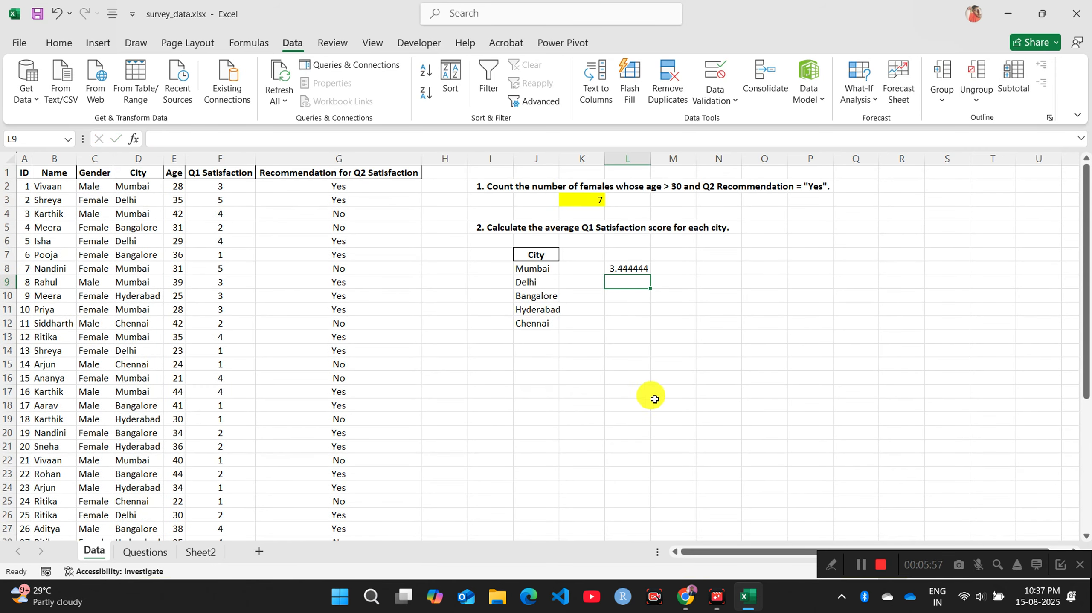
# Step: Copy the L8 average formula down through L12 and fill the city results J8:L12 yellow
pyautogui.click(642, 271)
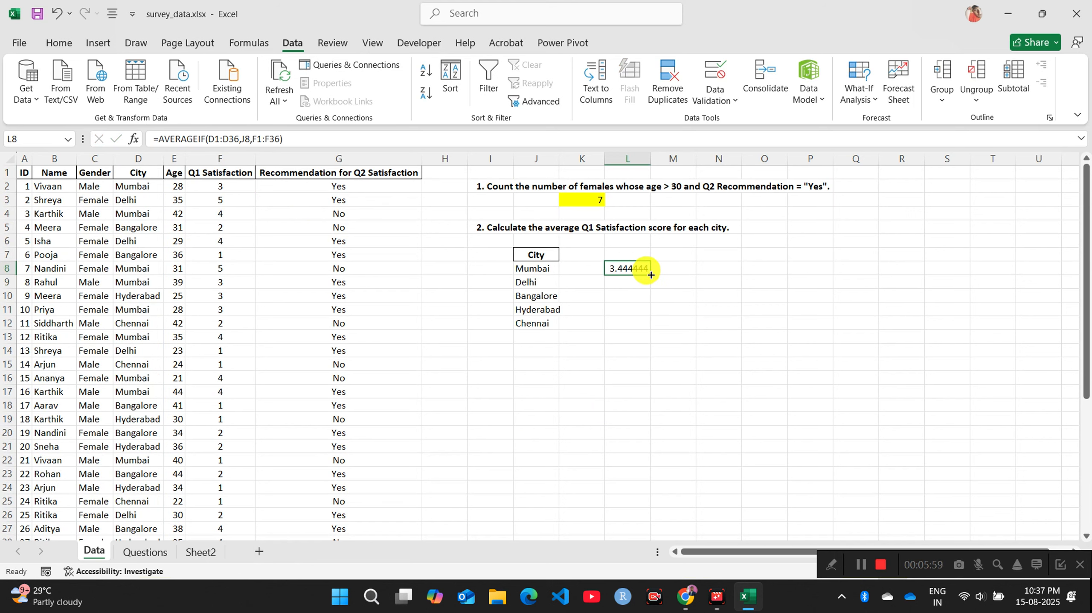
pyautogui.moveTo(650, 276); pyautogui.dragTo(656, 330)
pyautogui.moveTo(539, 265); pyautogui.dragTo(618, 322)
pyautogui.click(67, 44)
pyautogui.click(192, 95)
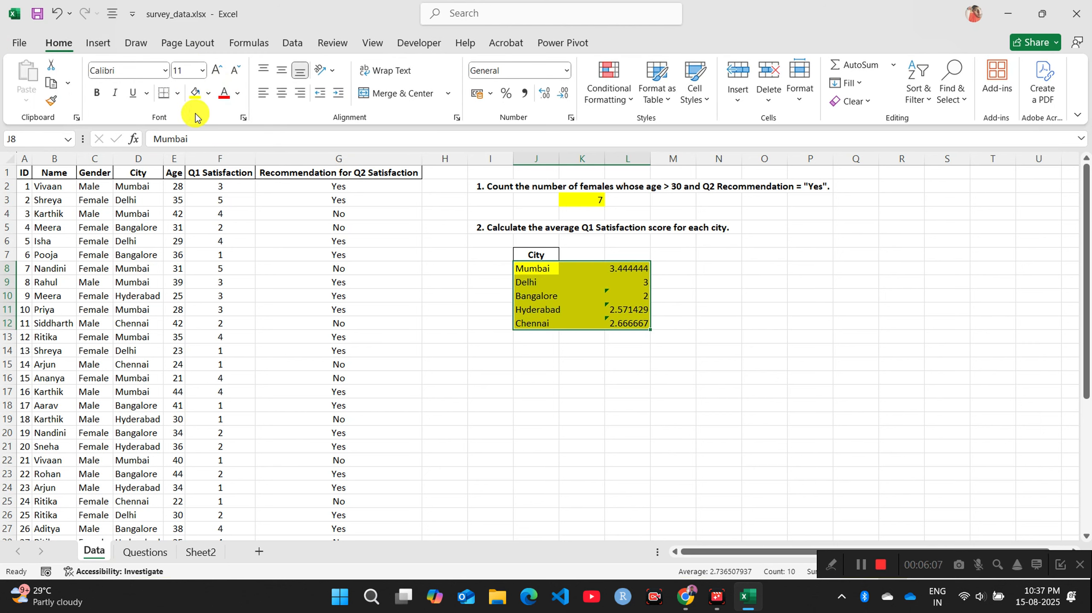
pyautogui.click(715, 255)
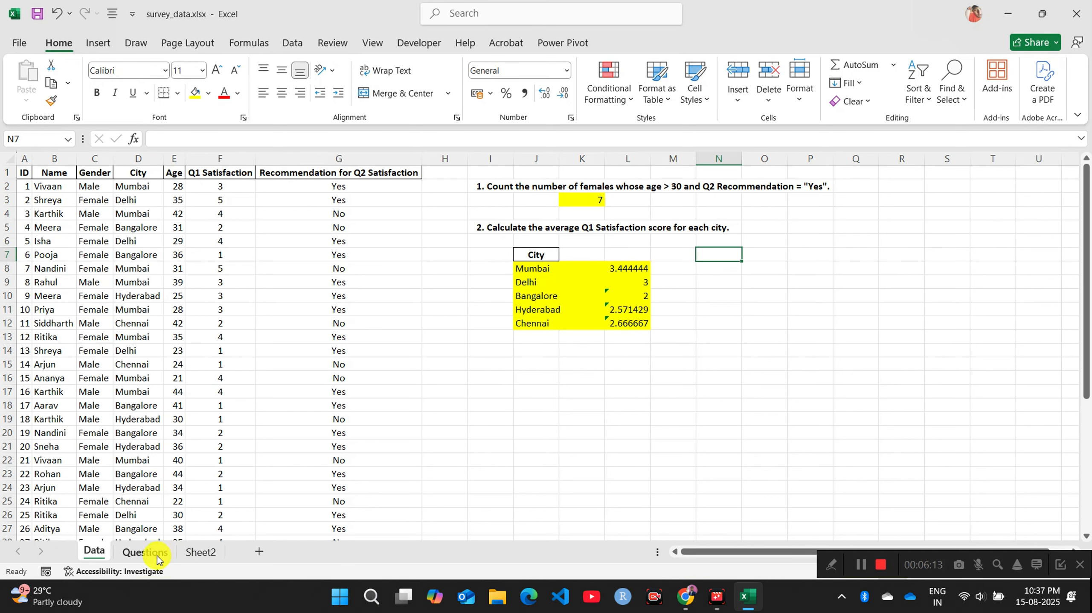
# Step: Copy question 3, on the number of males in Hyderabad, from the Questions sheet into cell I14 of the Data sheet
pyautogui.click(141, 553)
pyautogui.click(30, 254)
pyautogui.hotkey('ctrl', 'c')
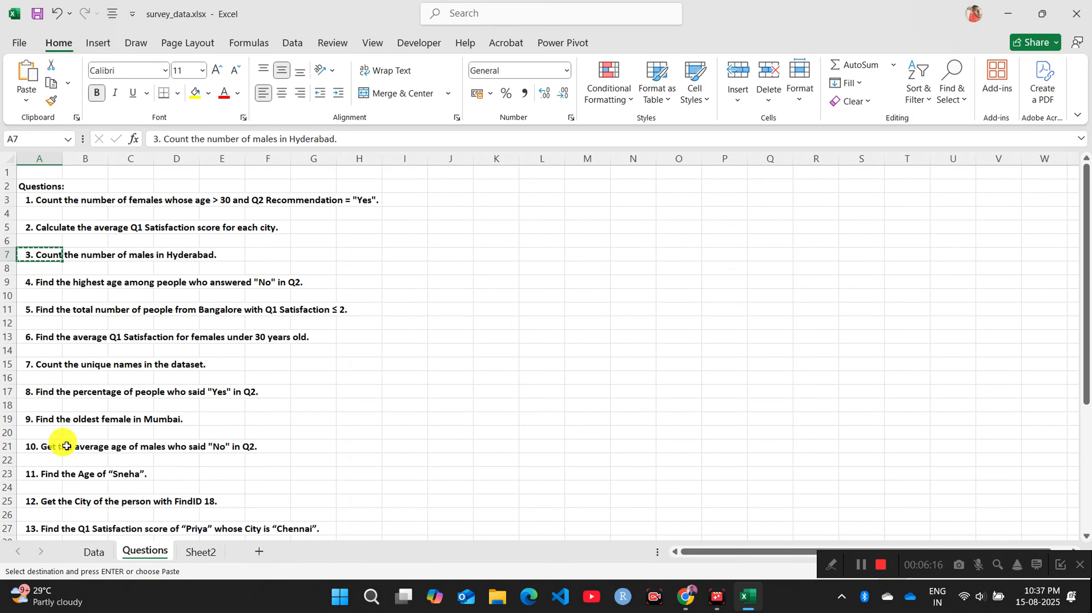
pyautogui.click(94, 552)
pyautogui.click(491, 351)
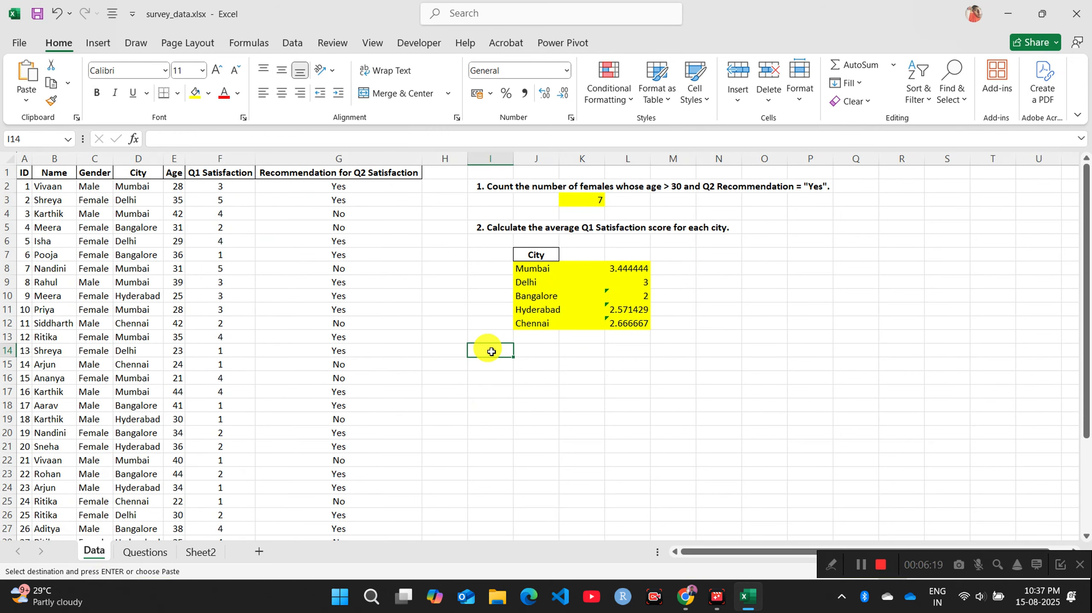
pyautogui.hotkey('ctrl', 'v')
pyautogui.click(748, 319)
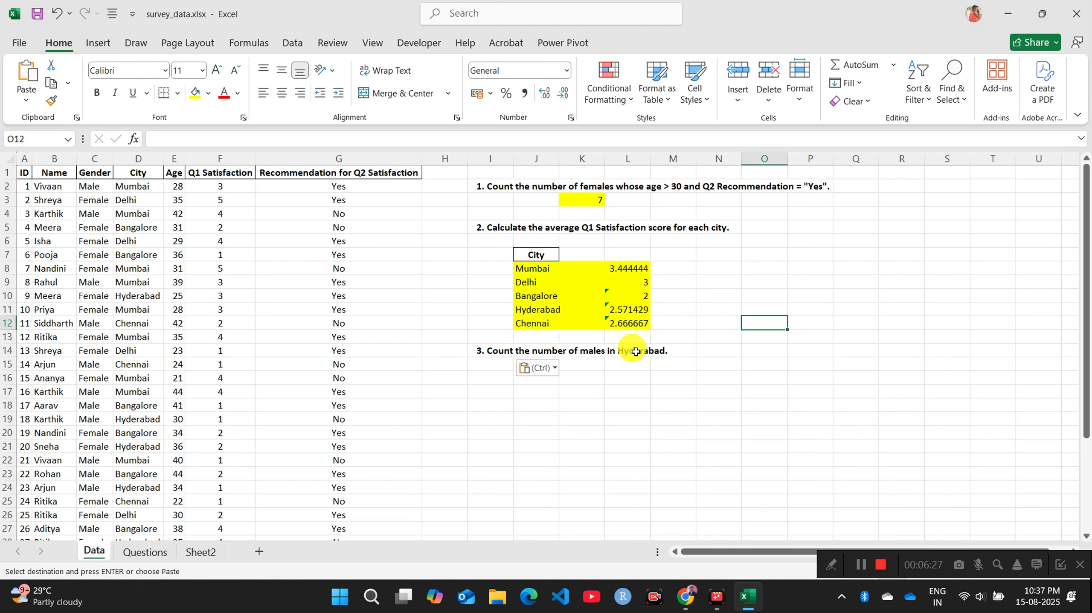
# Step: Start a COUNTIFS formula in K15 with the Gender range C1:C36 and the criterion "Male"
pyautogui.click(580, 363)
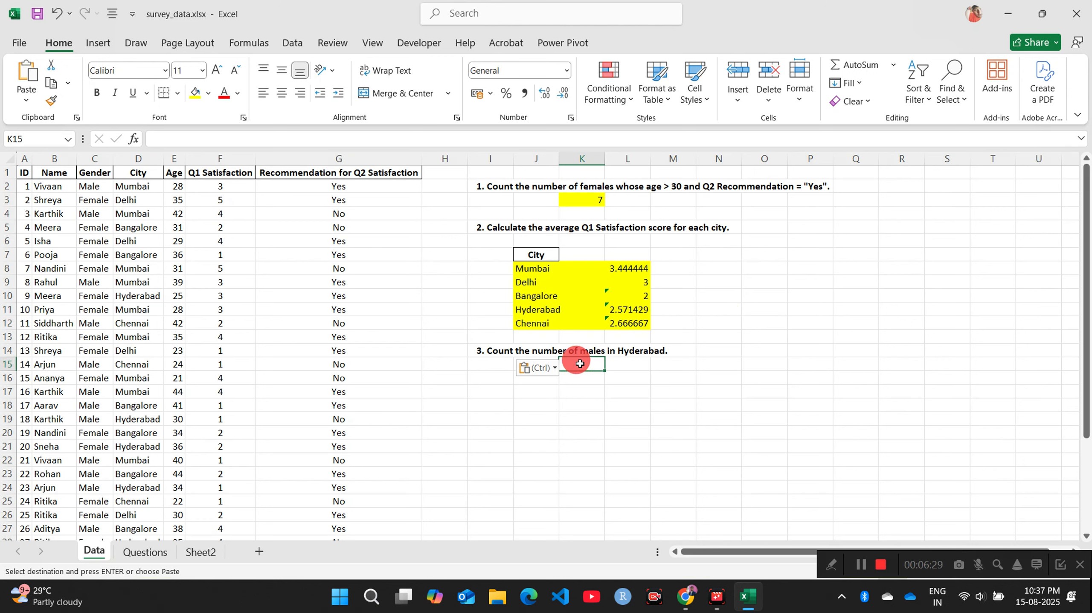
pyautogui.write('=cou')
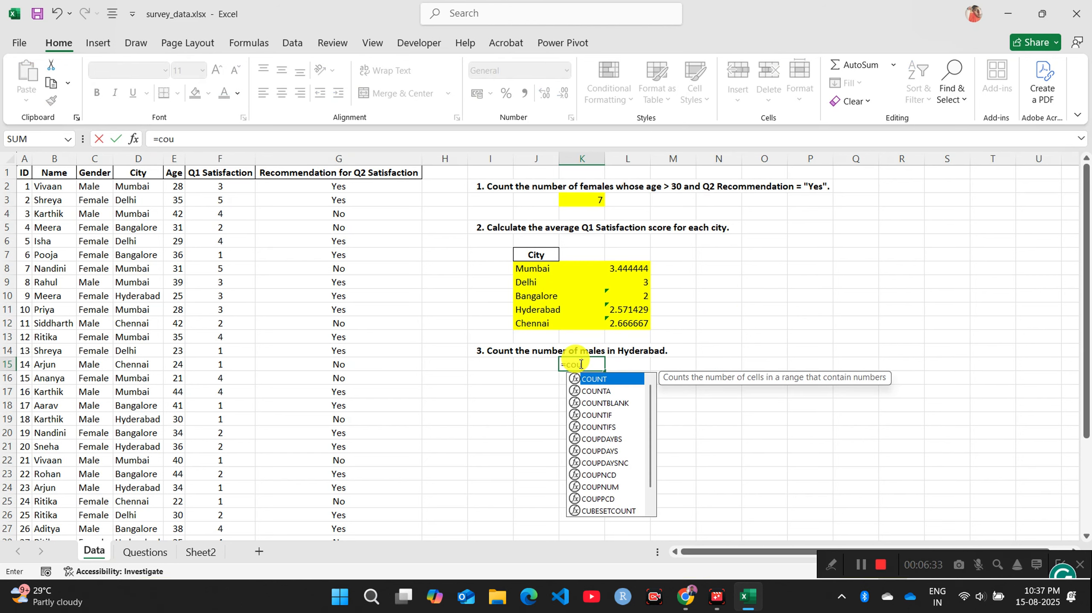
pyautogui.press('Down')
pyautogui.press('Down')
pyautogui.press('Down')
pyautogui.press('Down')
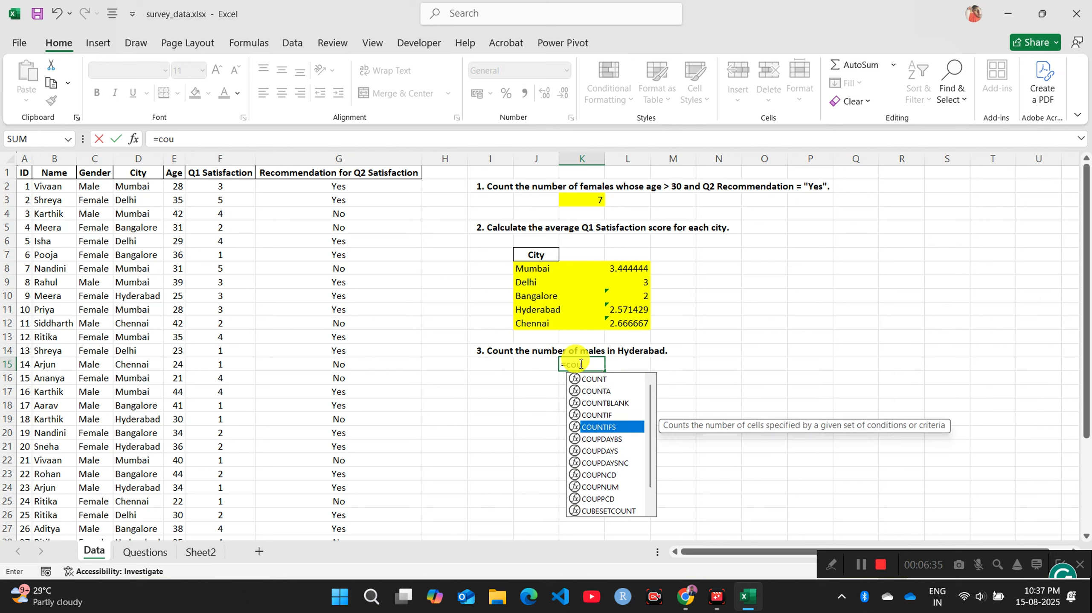
pyautogui.press('Tab')
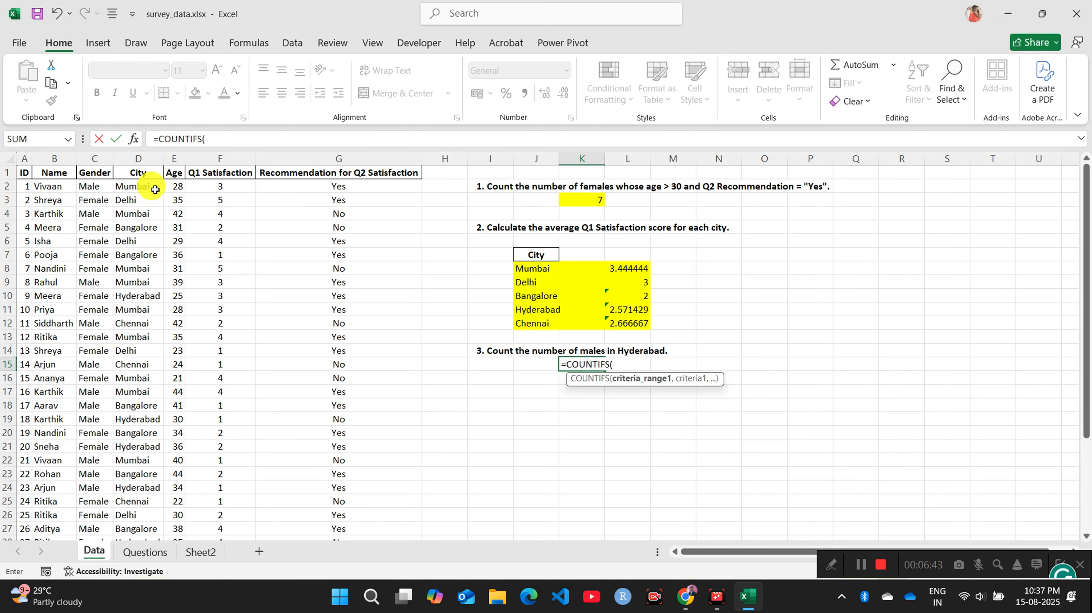
pyautogui.moveTo(94, 172); pyautogui.dragTo(98, 170)
pyautogui.write(',')
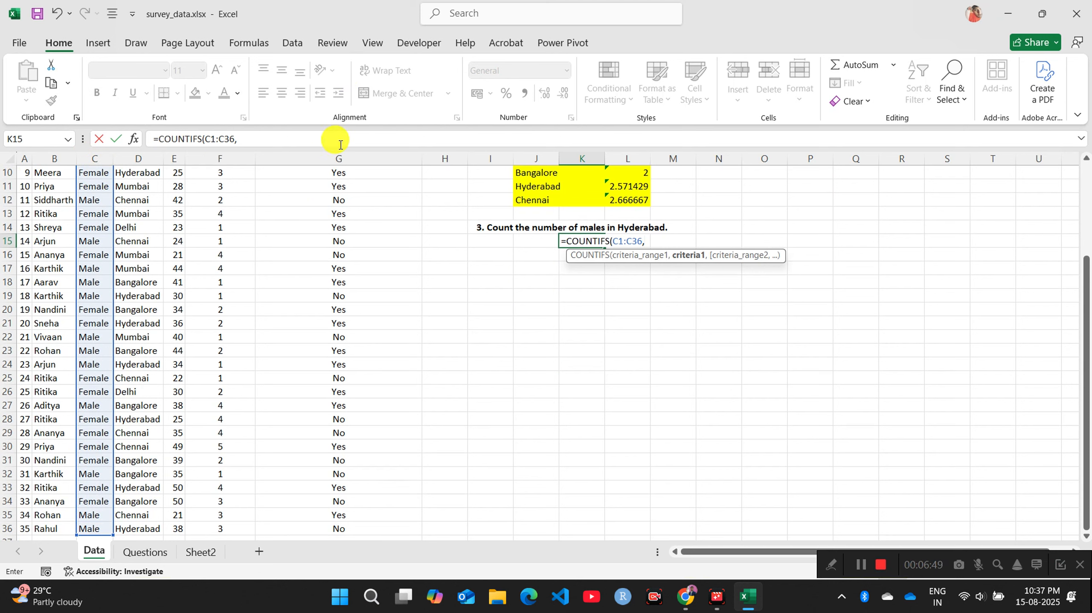
pyautogui.write('"Male')
pyautogui.write(',')
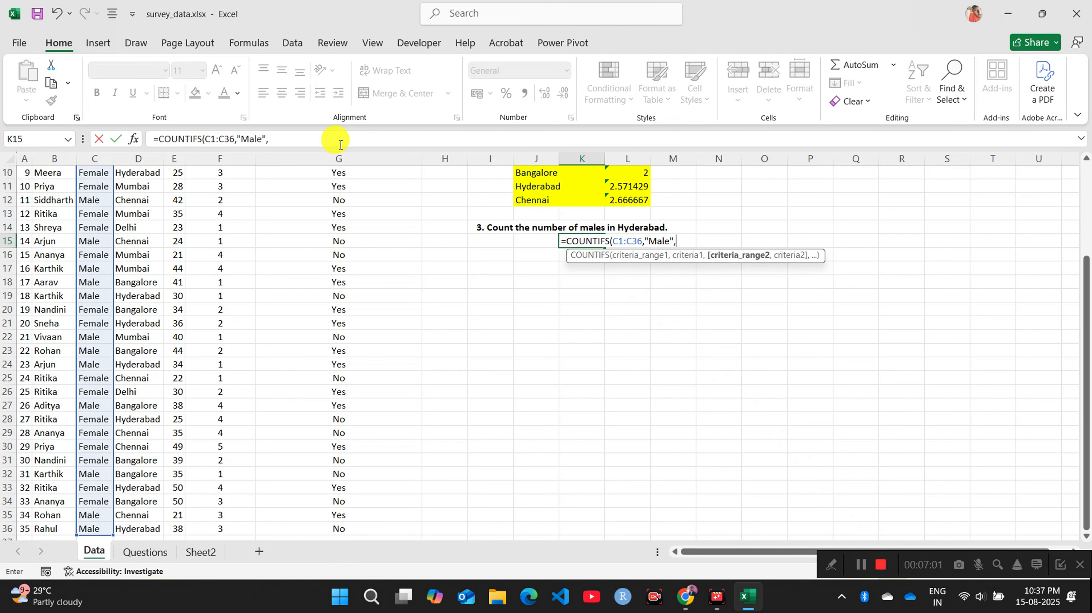
# Step: Complete K15's COUNTIFS with the City range D1:D36 and the criterion "Hyderabad", and select the result cell
pyautogui.scroll(3, 272, 297)
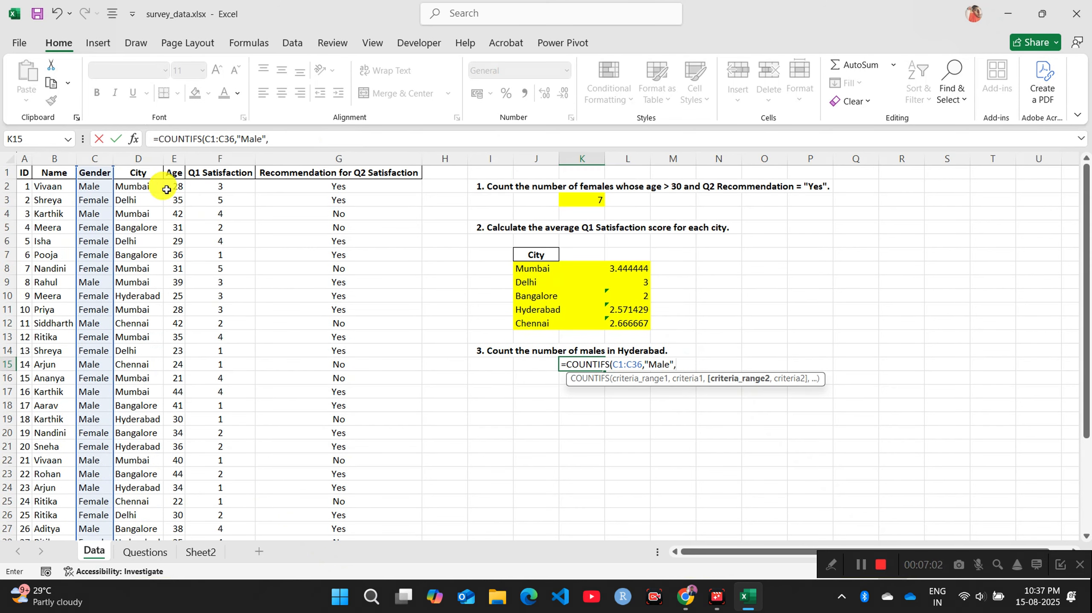
pyautogui.click(135, 170)
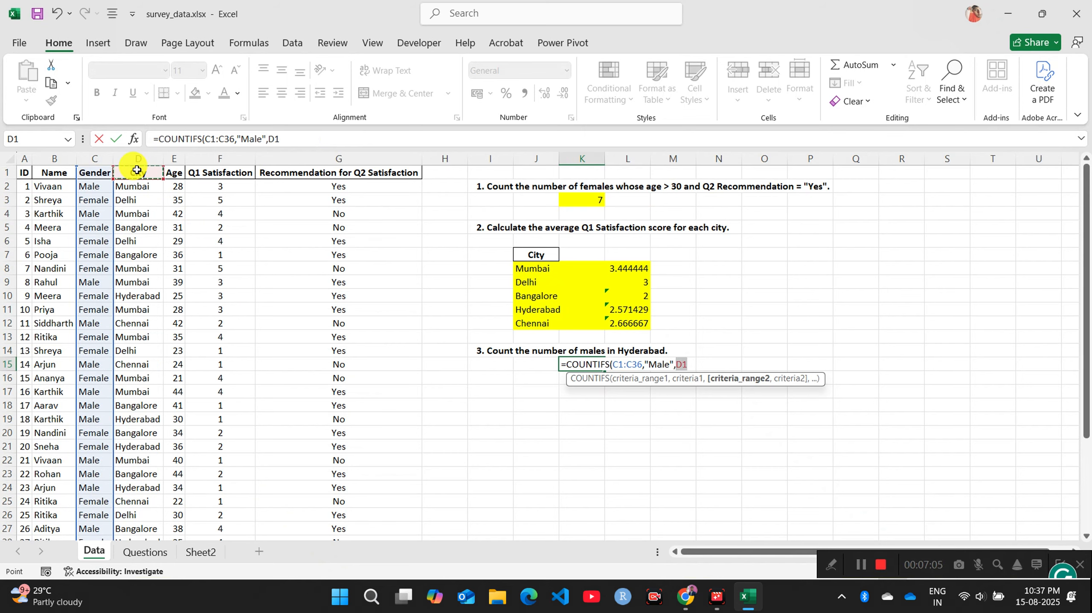
pyautogui.hotkey('ctrl', 'shift', 'Down')
pyautogui.write(',"Hyderabad')
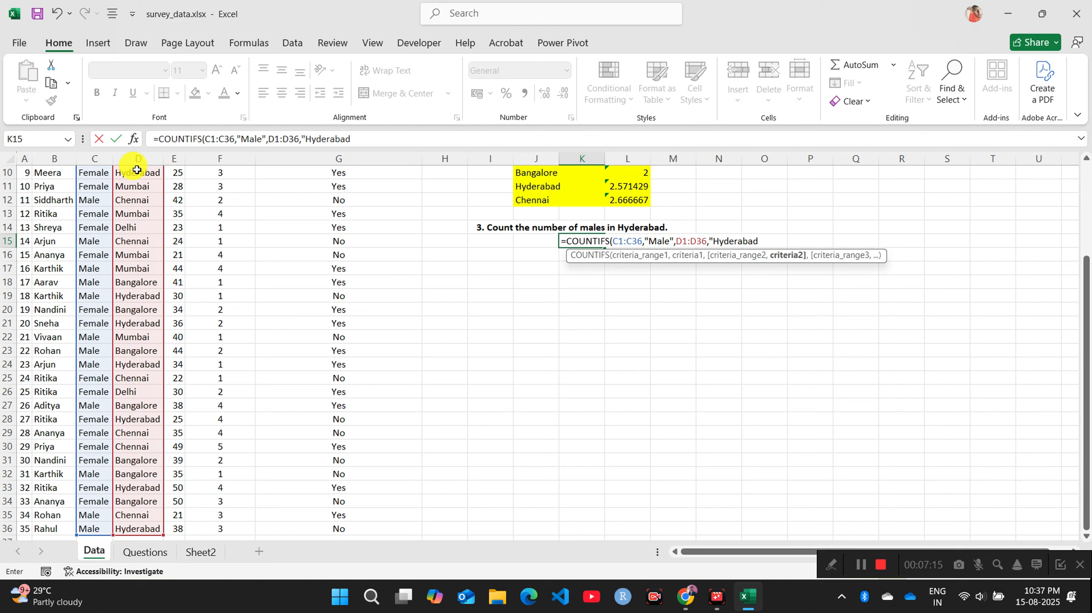
pyautogui.press('Return')
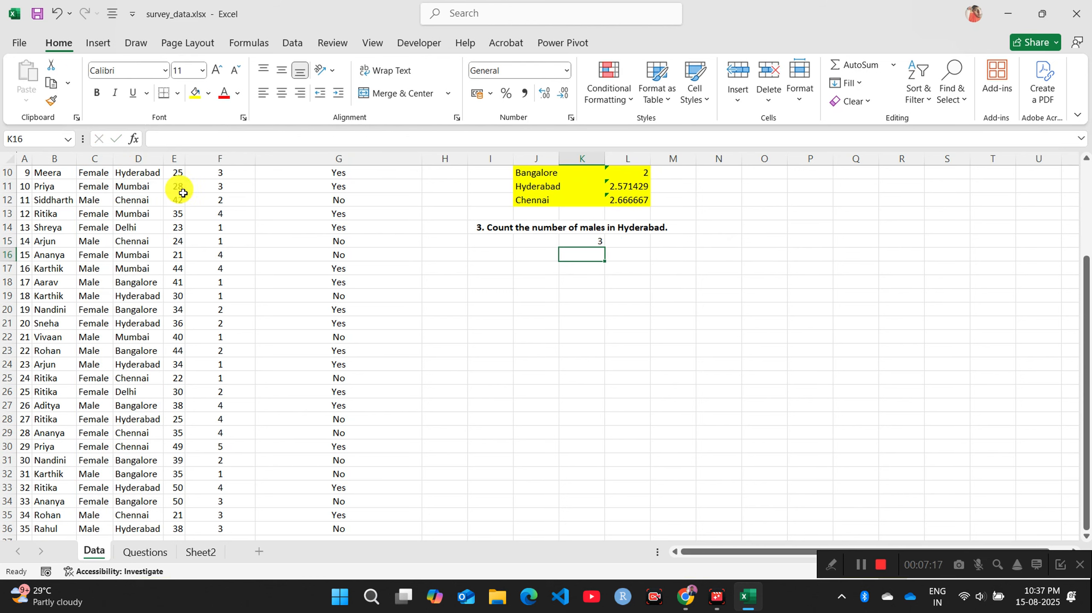
pyautogui.scroll(2, 547, 282)
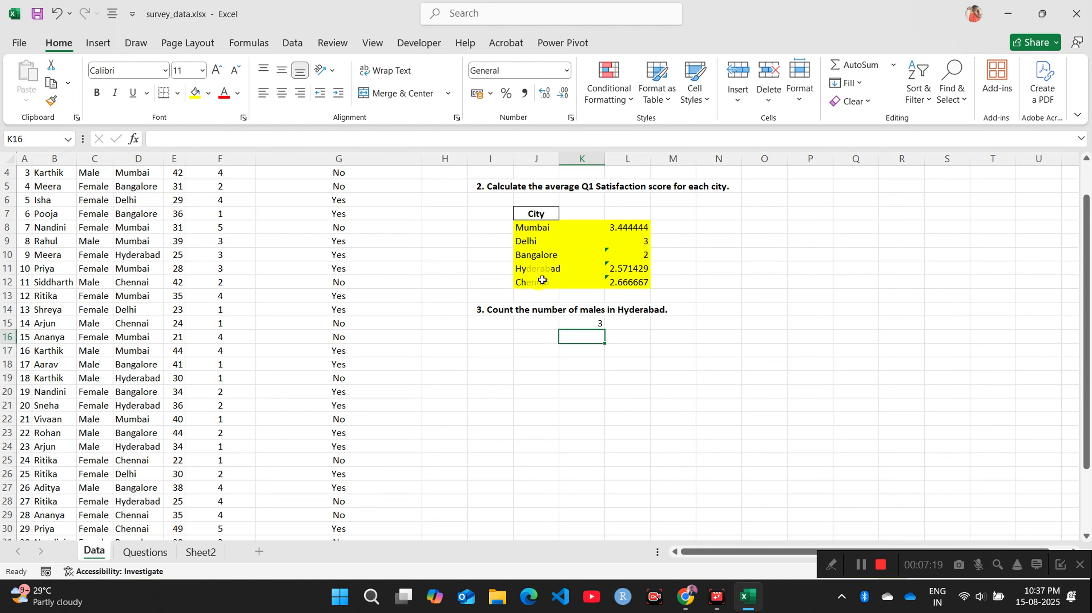
pyautogui.click(574, 323)
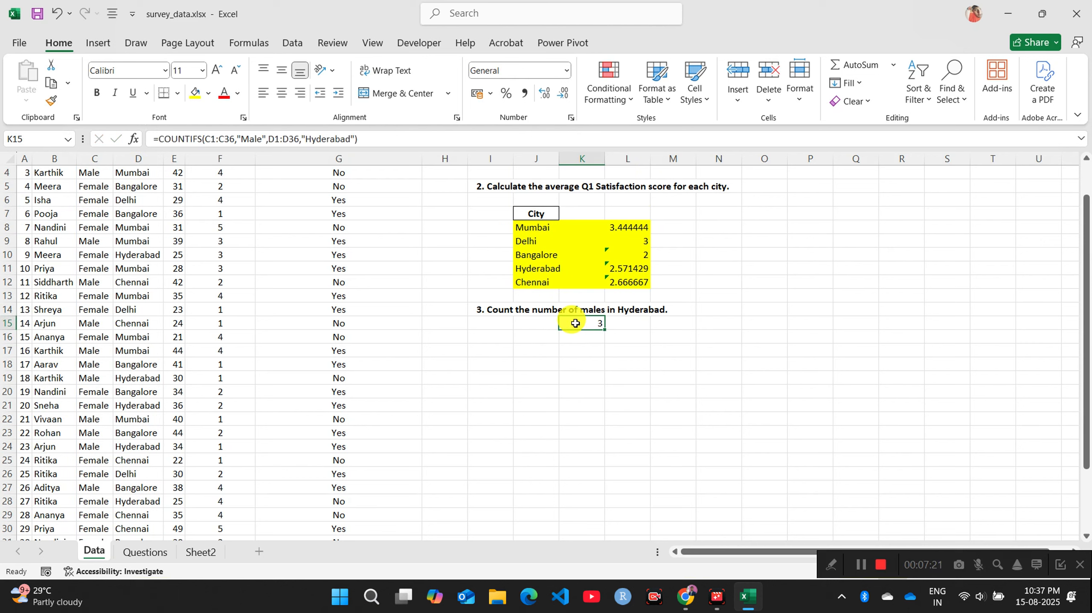
# Step: Fill K15 yellow and copy question 4, on the highest age among "No" answers in Q2, from the Questions sheet into I17 of the Data sheet
pyautogui.click(196, 93)
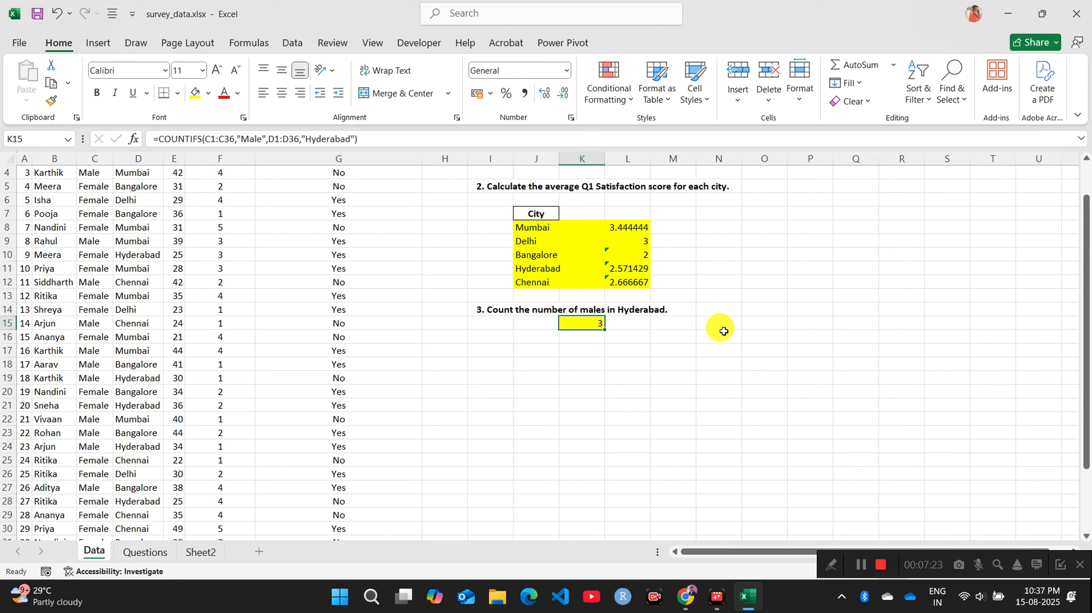
pyautogui.scroll(1, 705, 307)
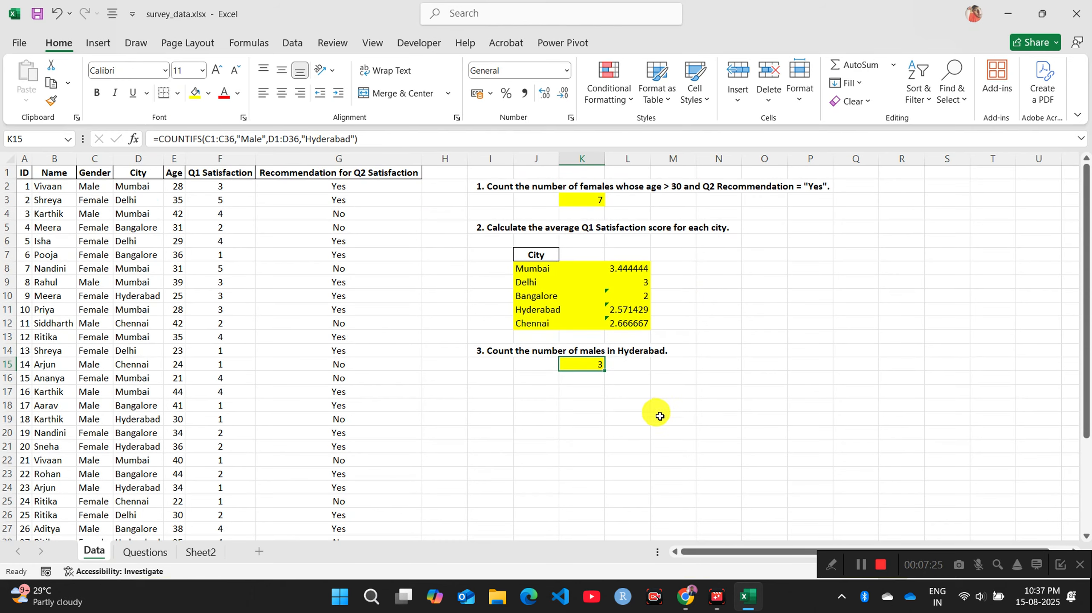
pyautogui.click(145, 552)
pyautogui.click(44, 285)
pyautogui.hotkey('ctrl', 'c')
pyautogui.click(91, 551)
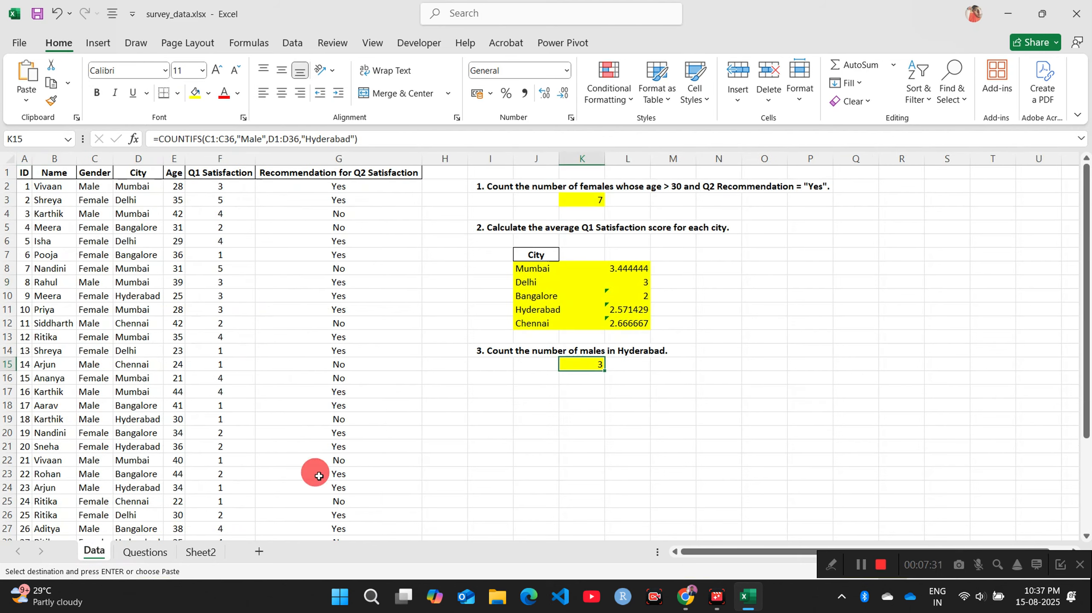
pyautogui.click(492, 389)
pyautogui.hotkey('ctrl', 'v')
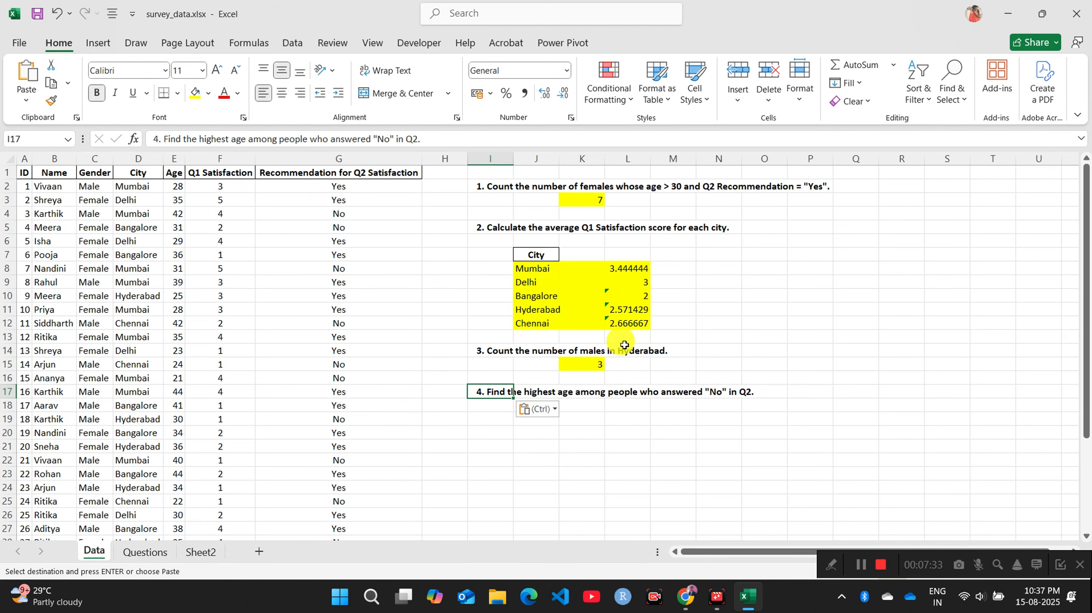
# Step: Start a MAXIFS formula in K18 with the whole Age column E:E as the max range
pyautogui.scroll(-1, 492, 382)
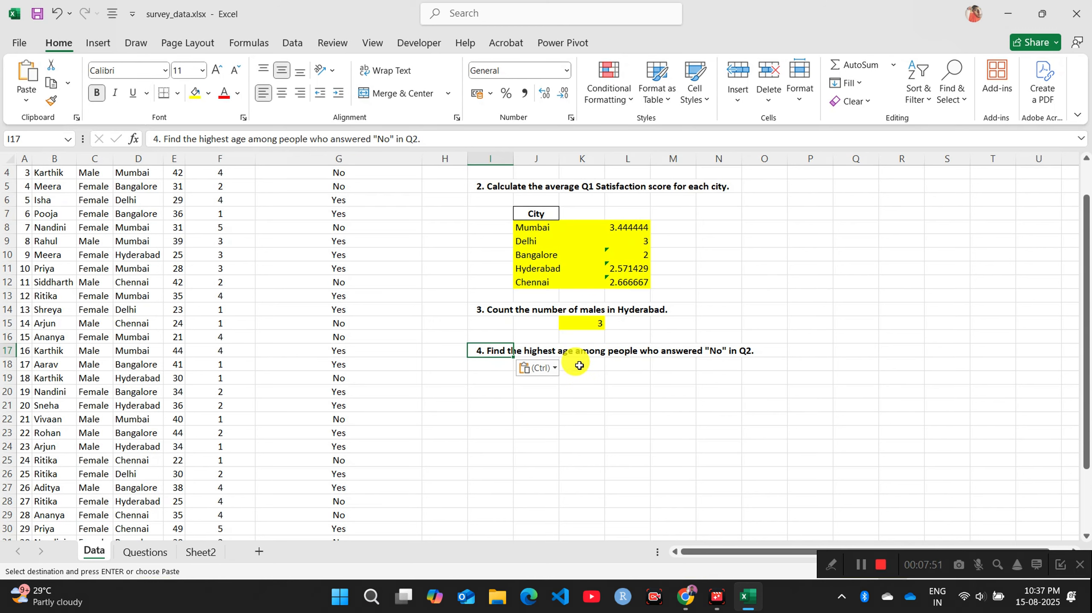
pyautogui.click(580, 365)
pyautogui.write('=')
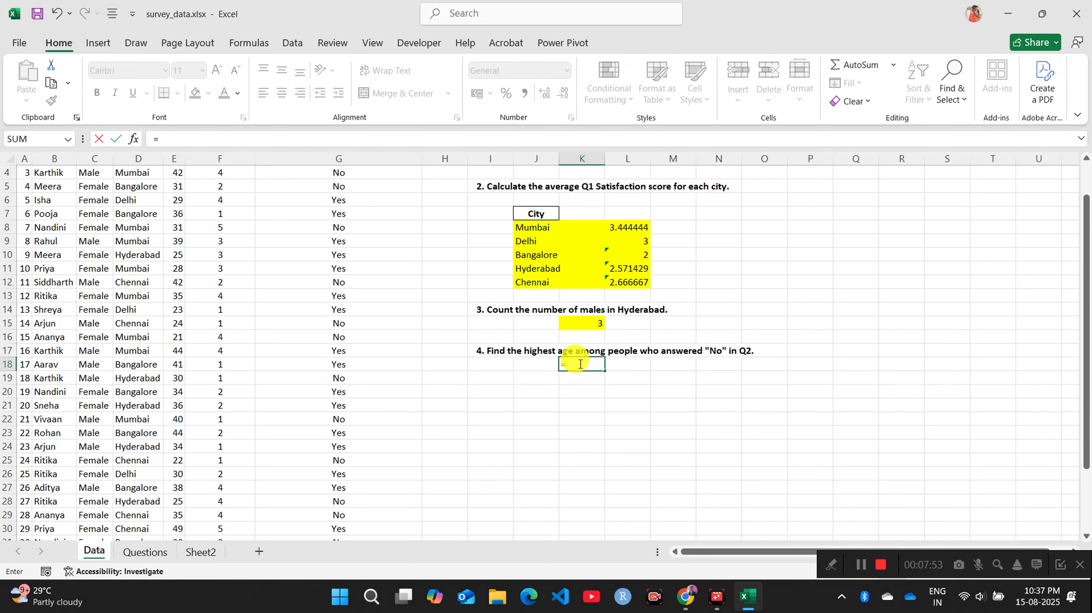
pyautogui.write('max')
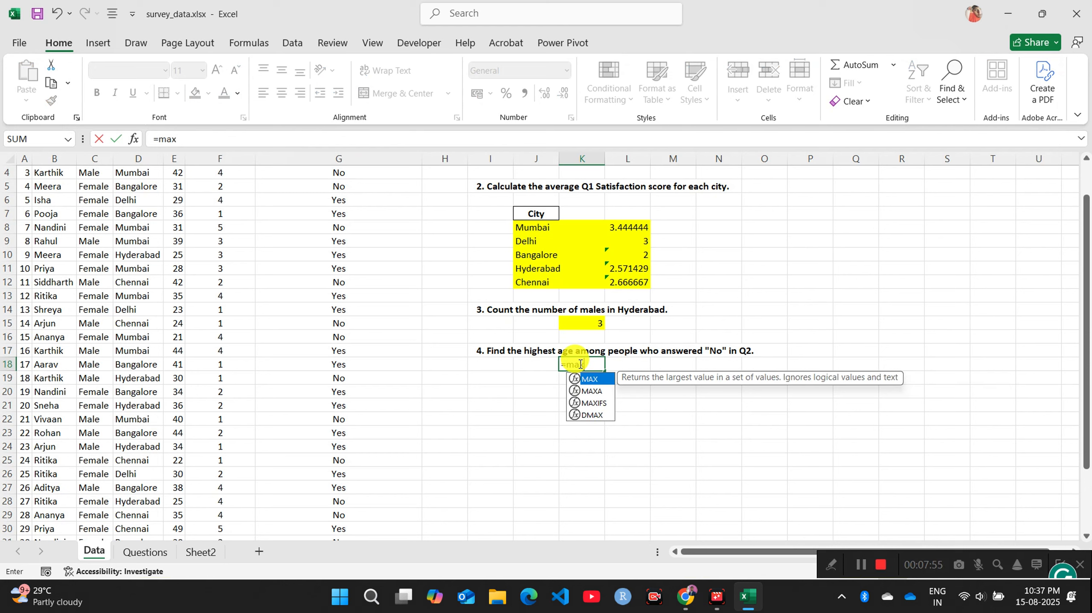
pyautogui.press('Down')
pyautogui.press('Down')
pyautogui.press('Tab')
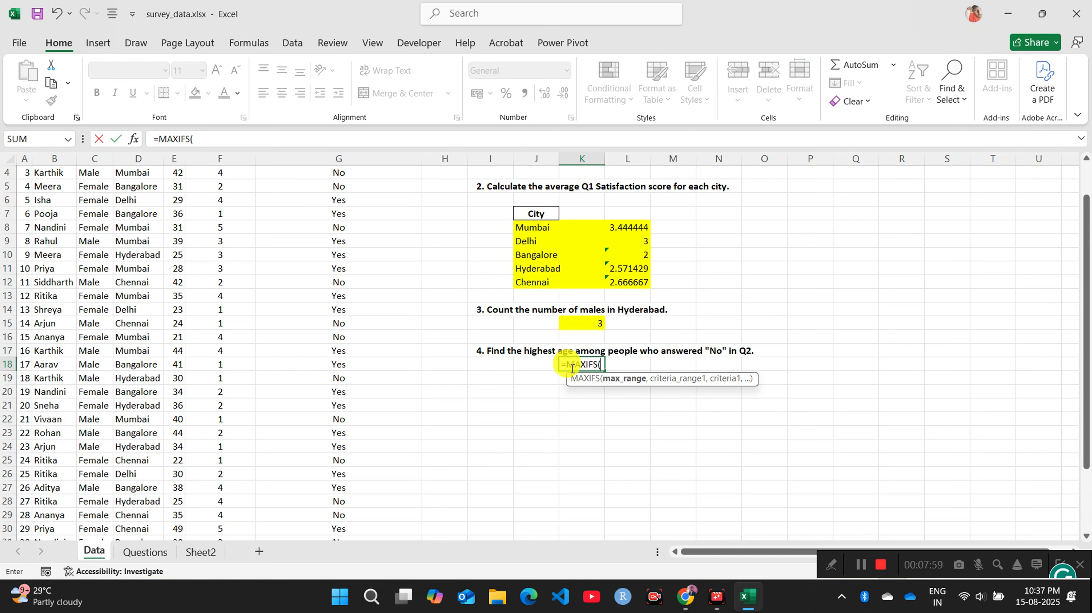
pyautogui.scroll(1, 118, 232)
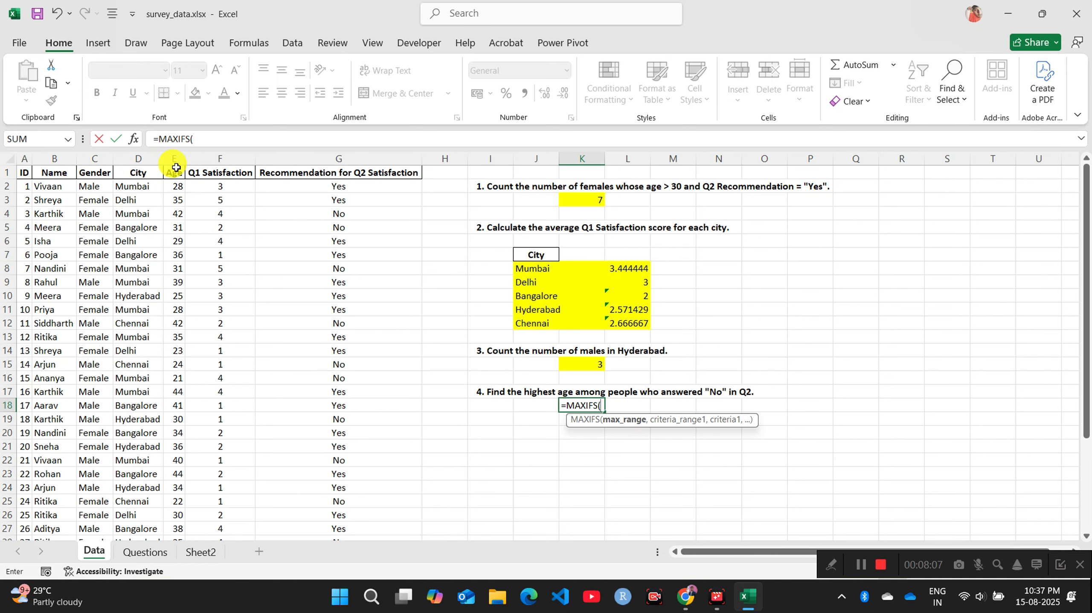
pyautogui.scroll(-7, 174, 185)
pyautogui.scroll(8, 171, 212)
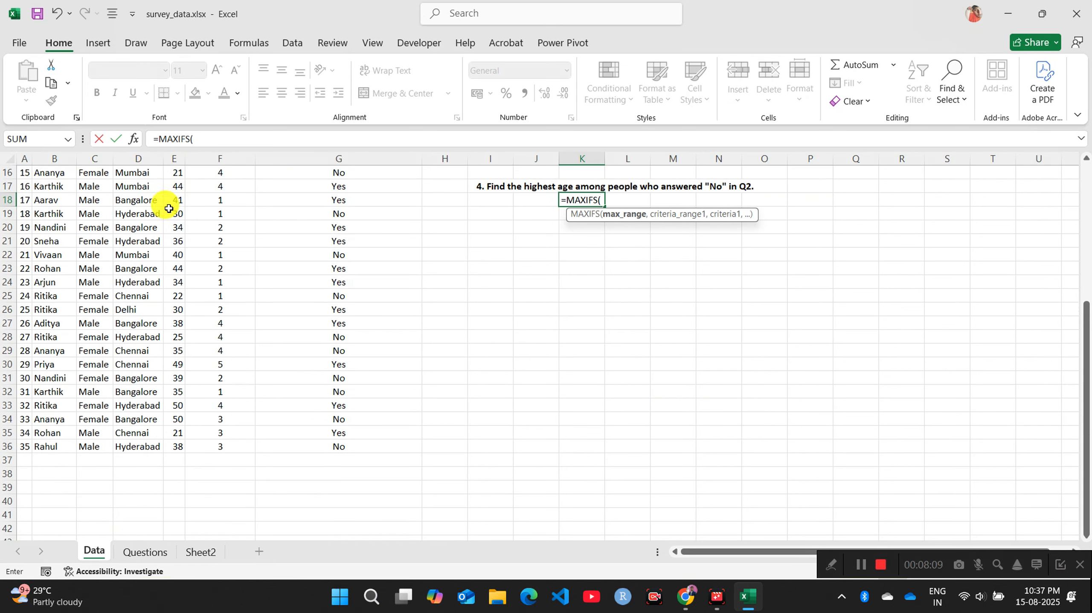
pyautogui.click(176, 160)
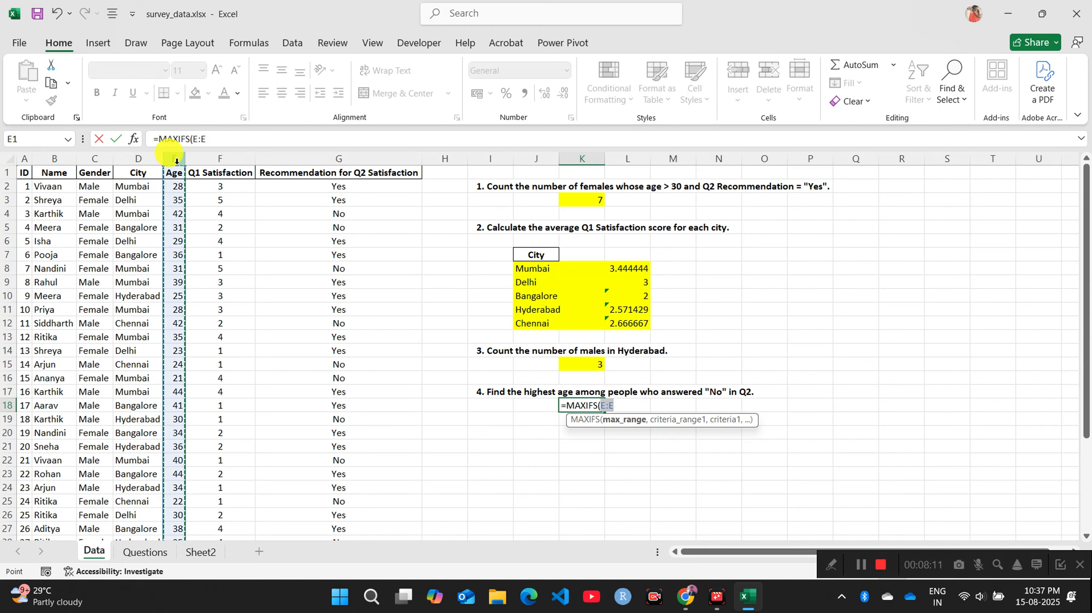
pyautogui.write(',')
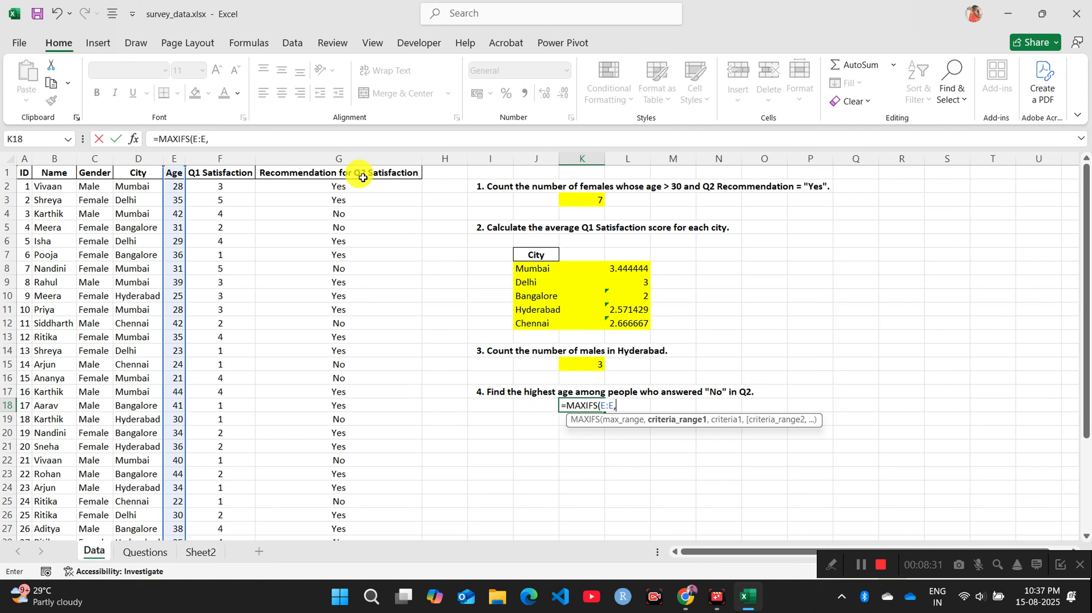
# Step: Complete K18's MAXIFS with the Q2 recommendation column G:G and the criterion "No"
pyautogui.click(352, 159)
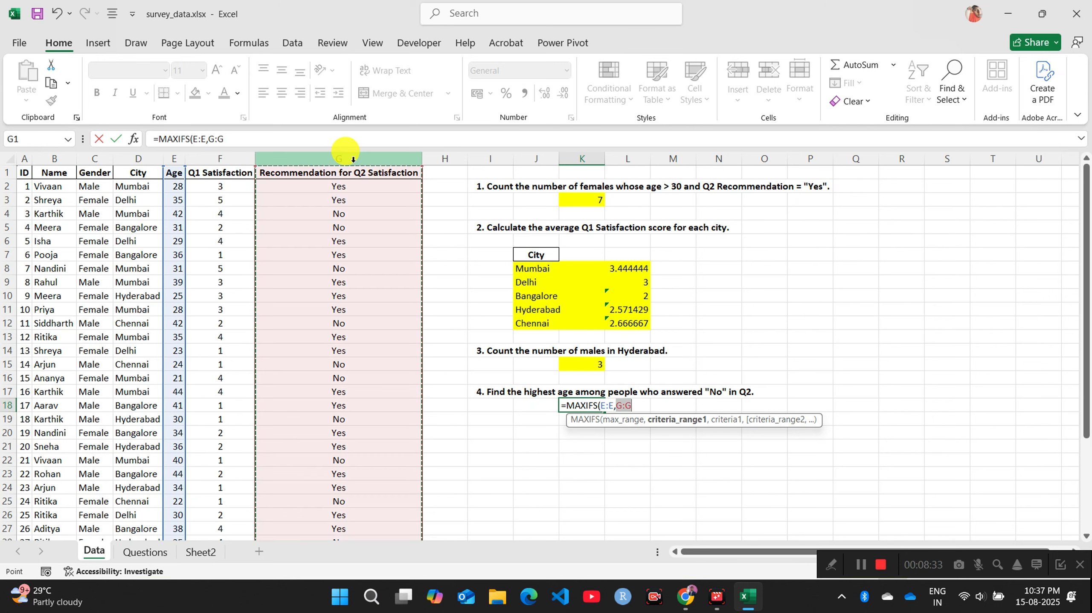
pyautogui.write(',"No')
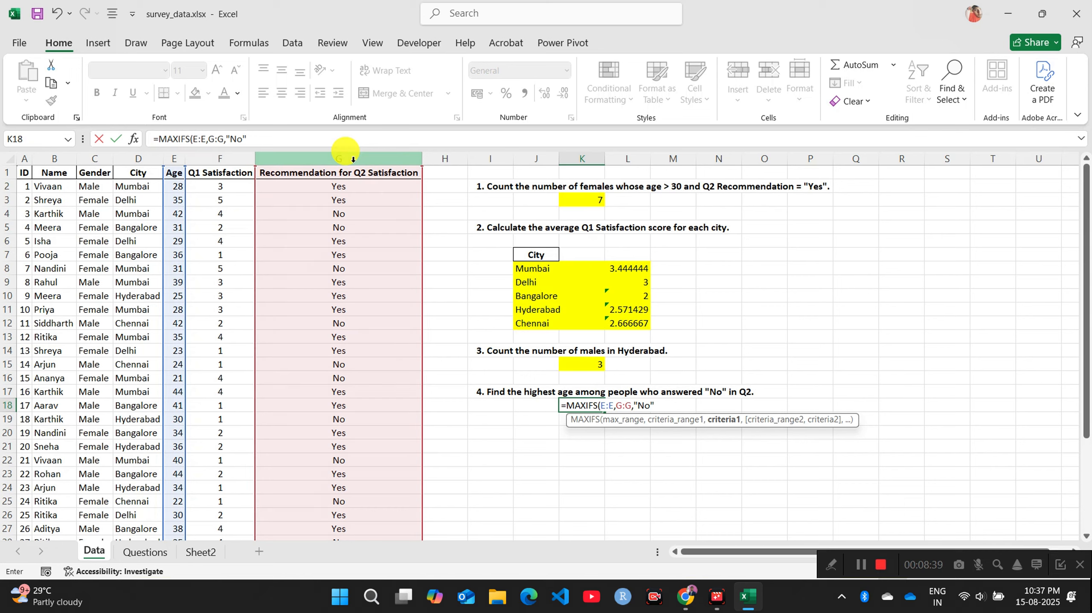
pyautogui.write('")')
pyautogui.press('Return')
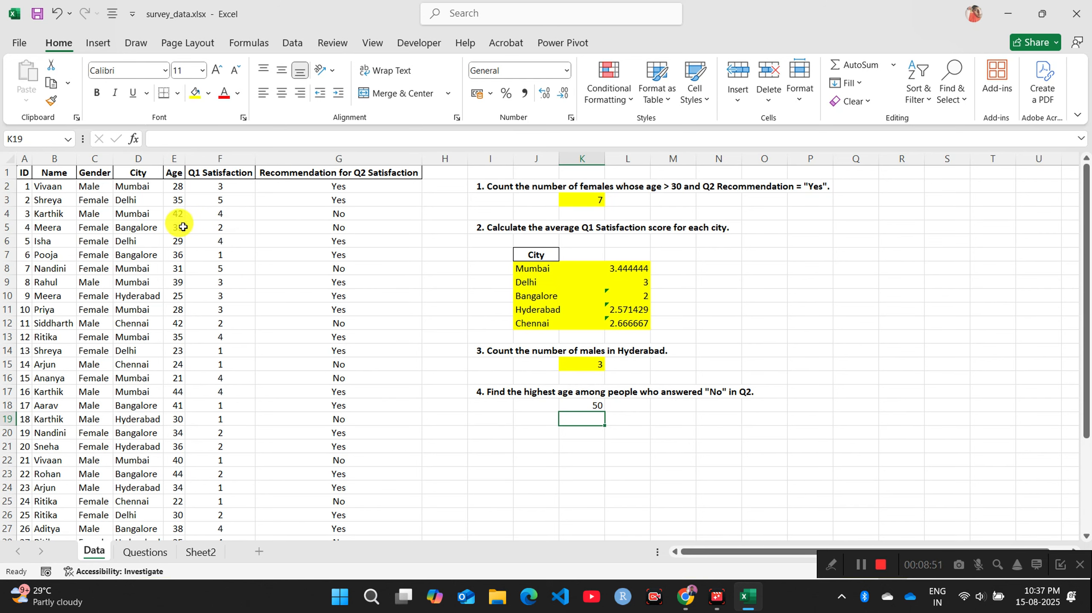
# Step: Check the question 4 result against the age and Q2 answer in E34:G34, and fill K18 yellow
pyautogui.scroll(-4, 186, 228)
pyautogui.scroll(-1, 179, 251)
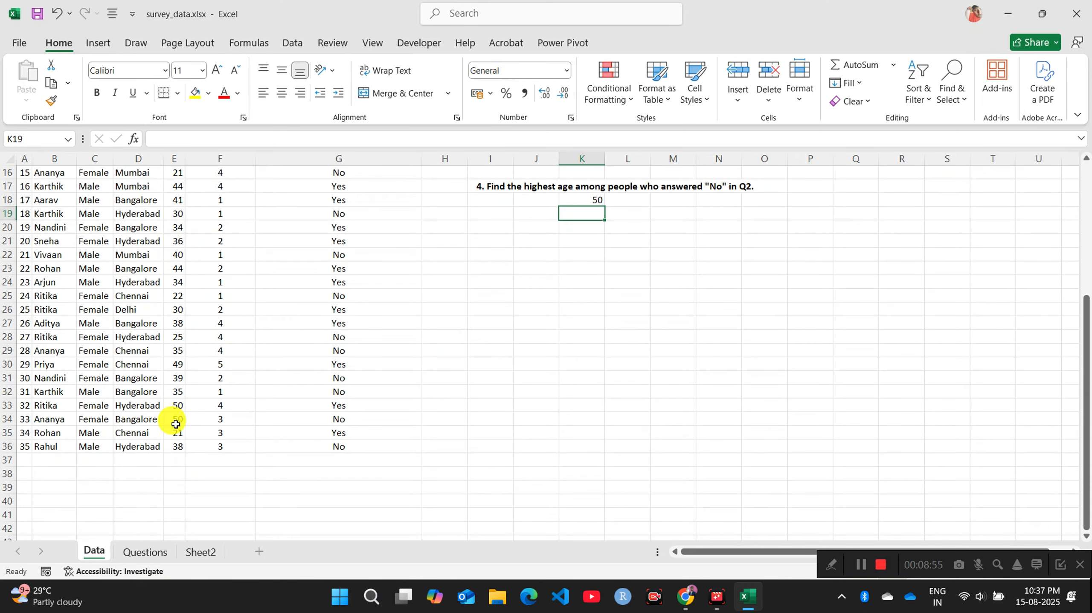
pyautogui.moveTo(171, 419); pyautogui.dragTo(326, 416)
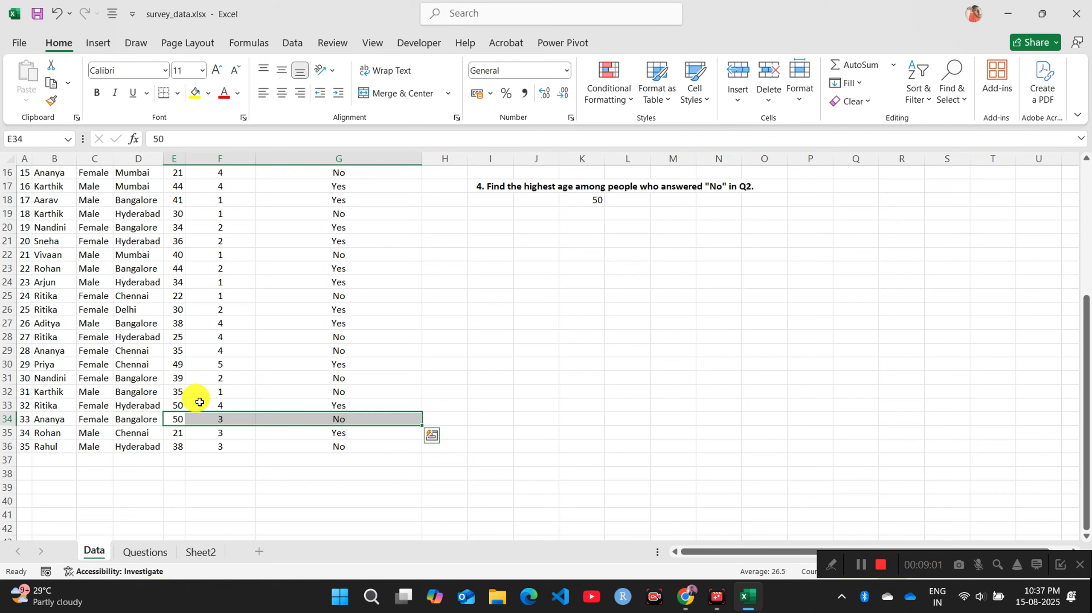
pyautogui.scroll(5, 243, 359)
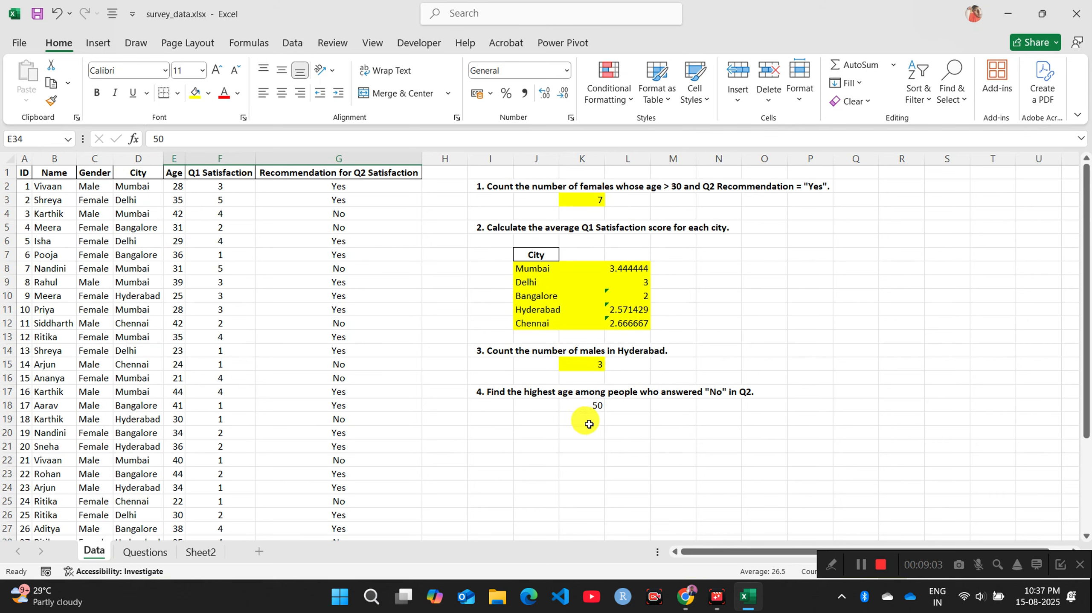
pyautogui.click(596, 409)
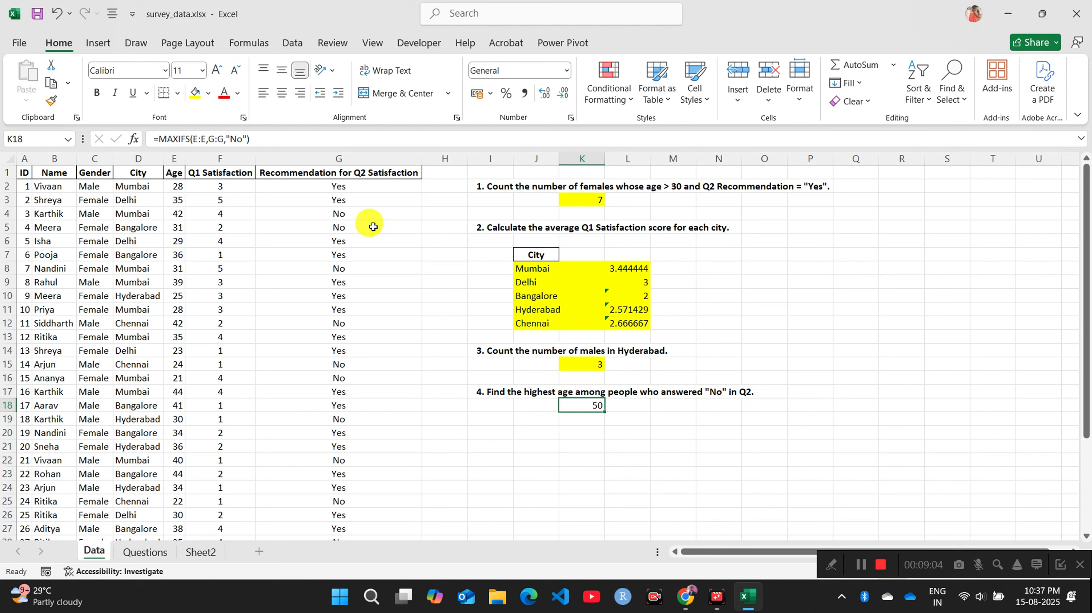
pyautogui.click(193, 95)
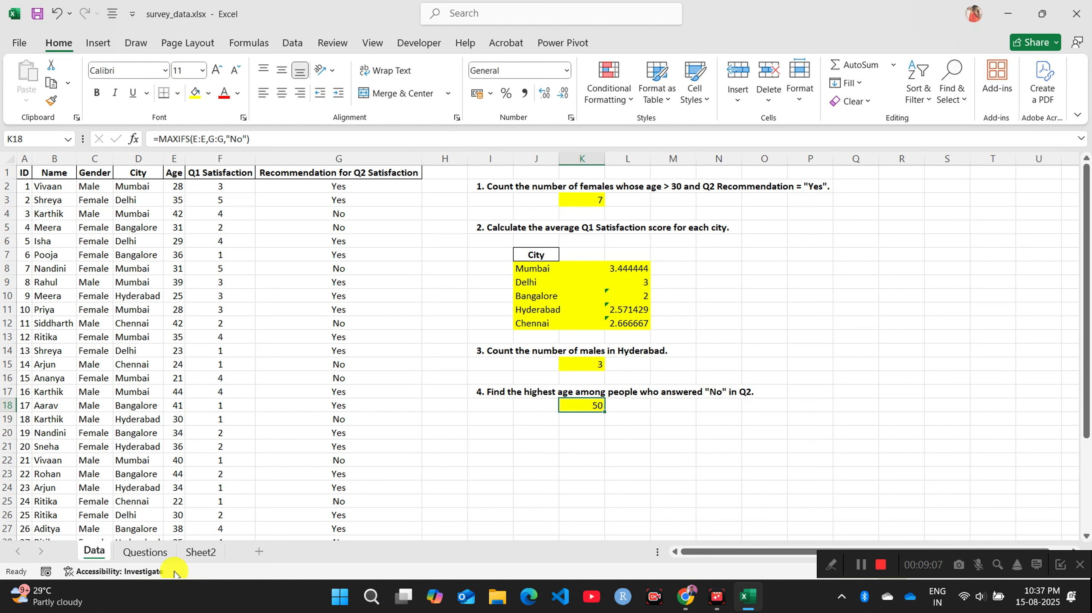
# Step: Copy question 5, on people from Bangalore with Q1 Satisfaction ≤ 2, from the Questions sheet into cell I21 of the Data sheet
pyautogui.click(146, 553)
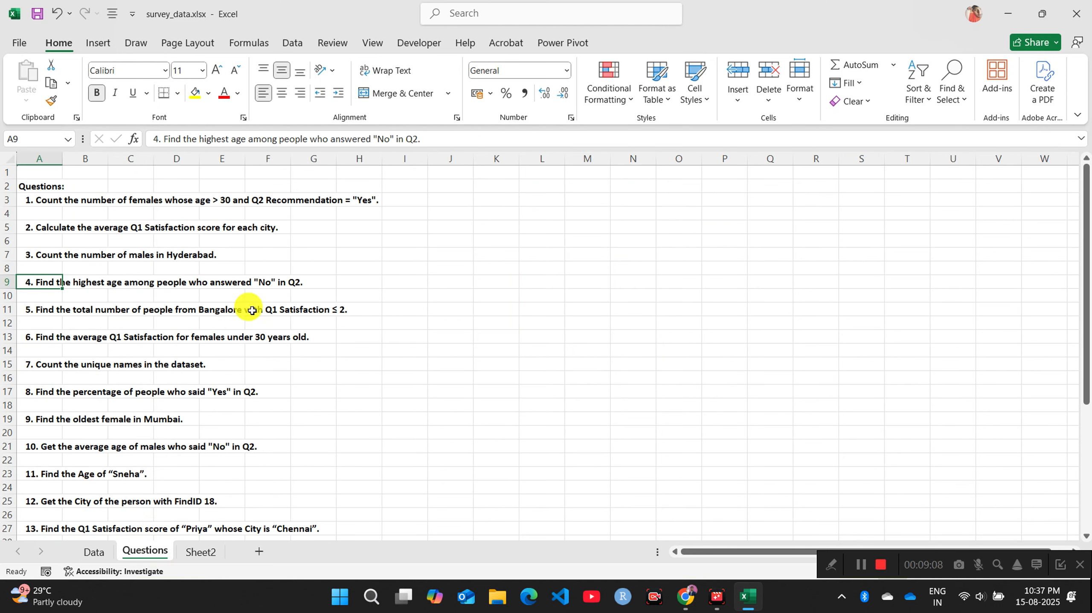
pyautogui.click(50, 310)
pyautogui.hotkey('ctrl', 'c')
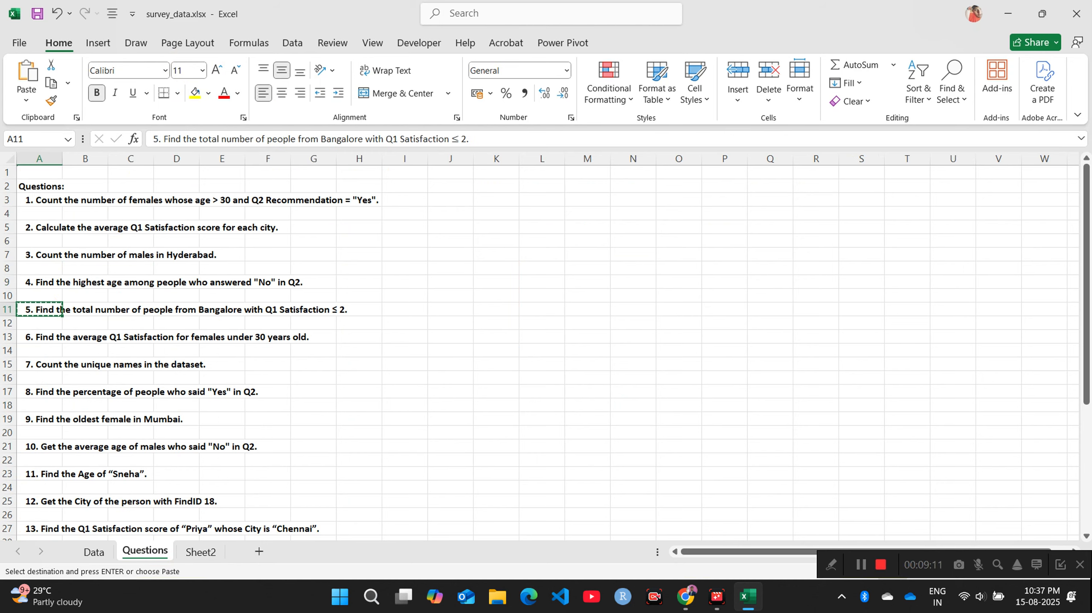
pyautogui.click(95, 553)
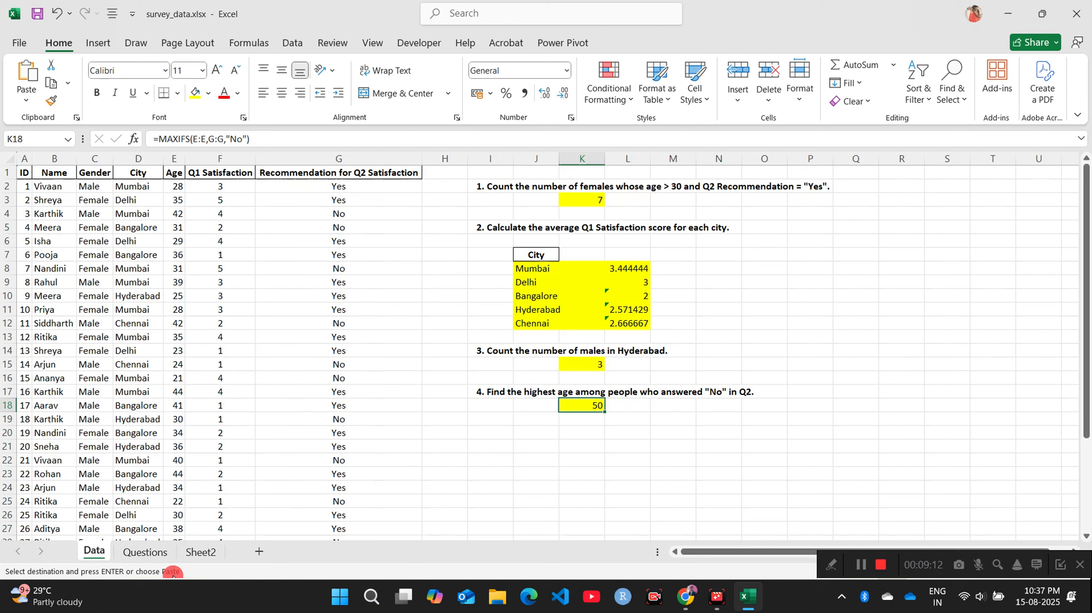
pyautogui.click(487, 443)
pyautogui.hotkey('ctrl', 'v')
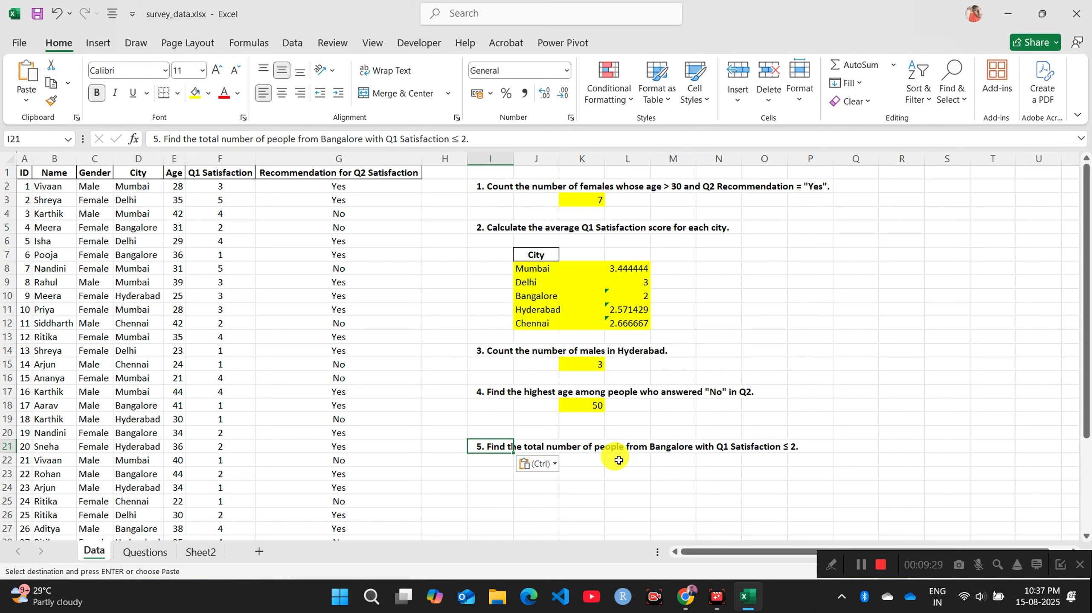
# Step: Start a COUNTIFS formula in K22 with the City range D2:D36 and the criterion "Bangalore"
pyautogui.click(583, 459)
pyautogui.write('=co')
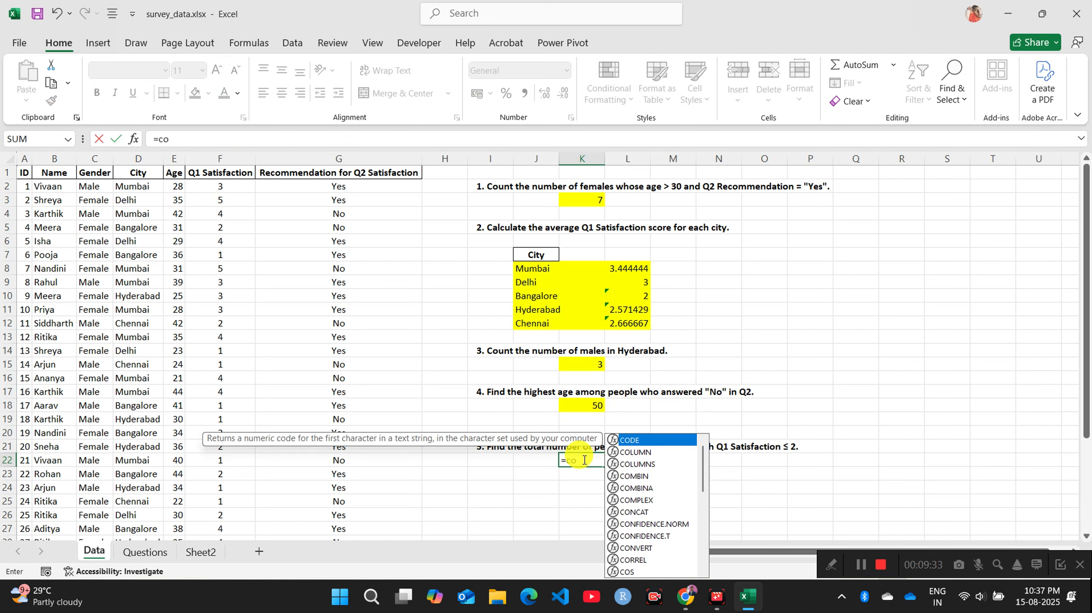
pyautogui.write('un')
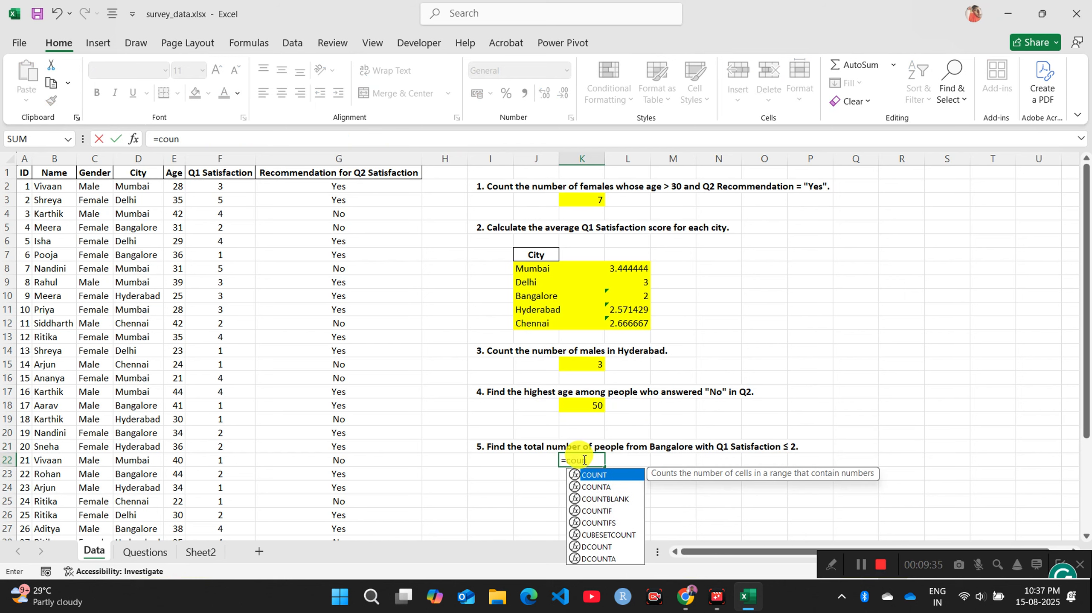
pyautogui.press('Down')
pyautogui.press('Down')
pyautogui.press('Down')
pyautogui.press('Down')
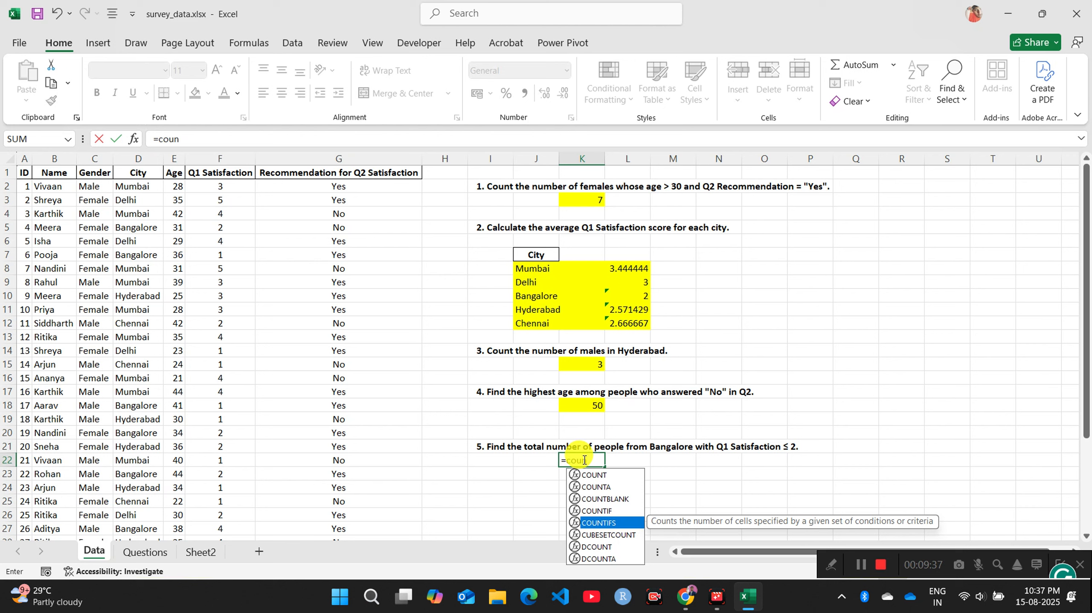
pyautogui.press('Tab')
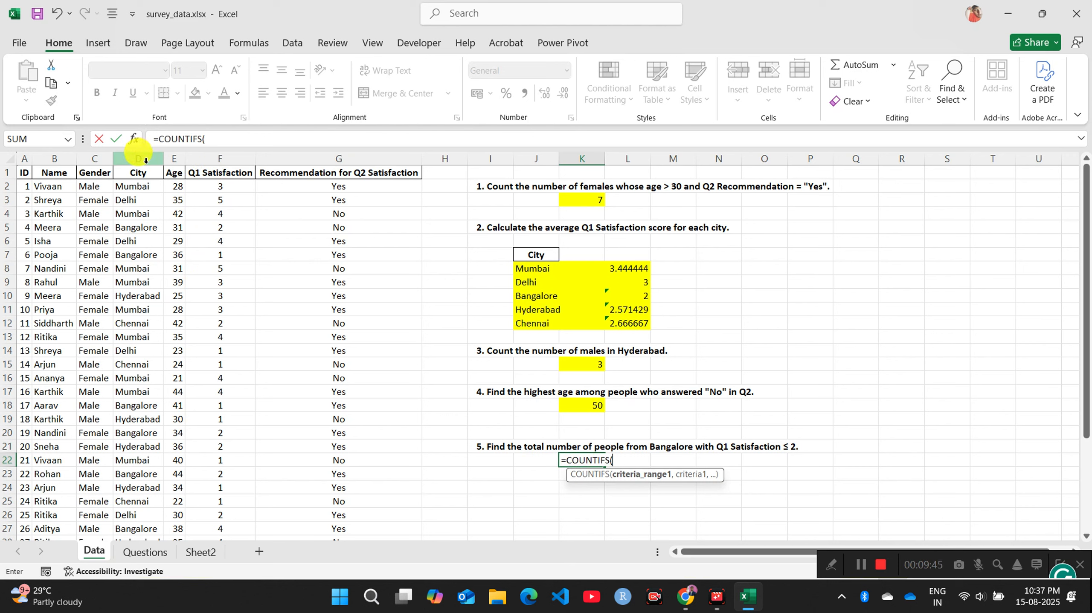
pyautogui.click(144, 186)
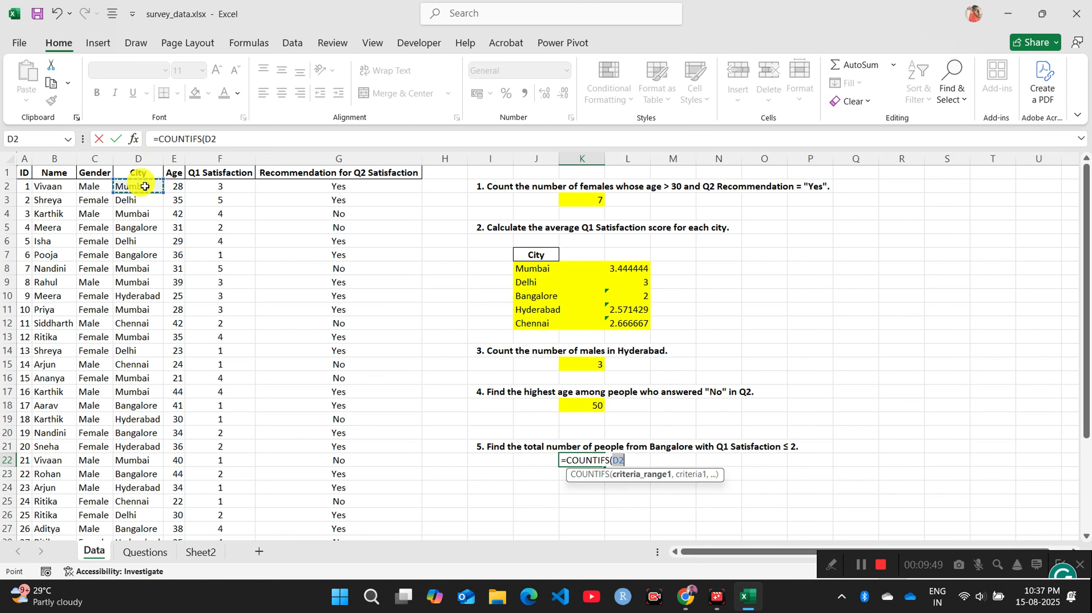
pyautogui.hotkey('ctrl', 'shift', 'Down')
pyautogui.write(',')
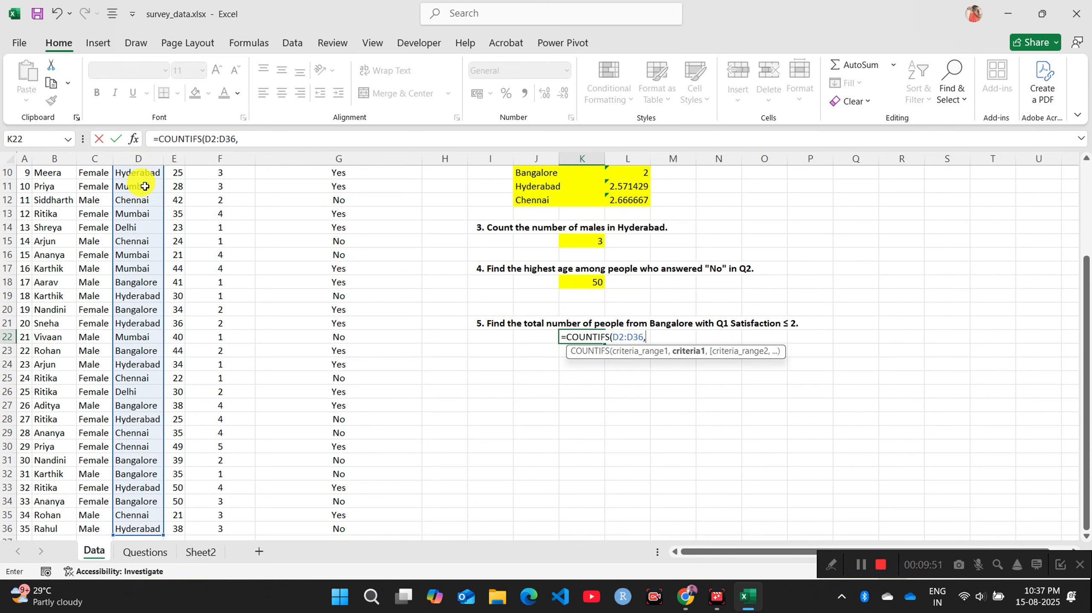
pyautogui.scroll(3, 145, 185)
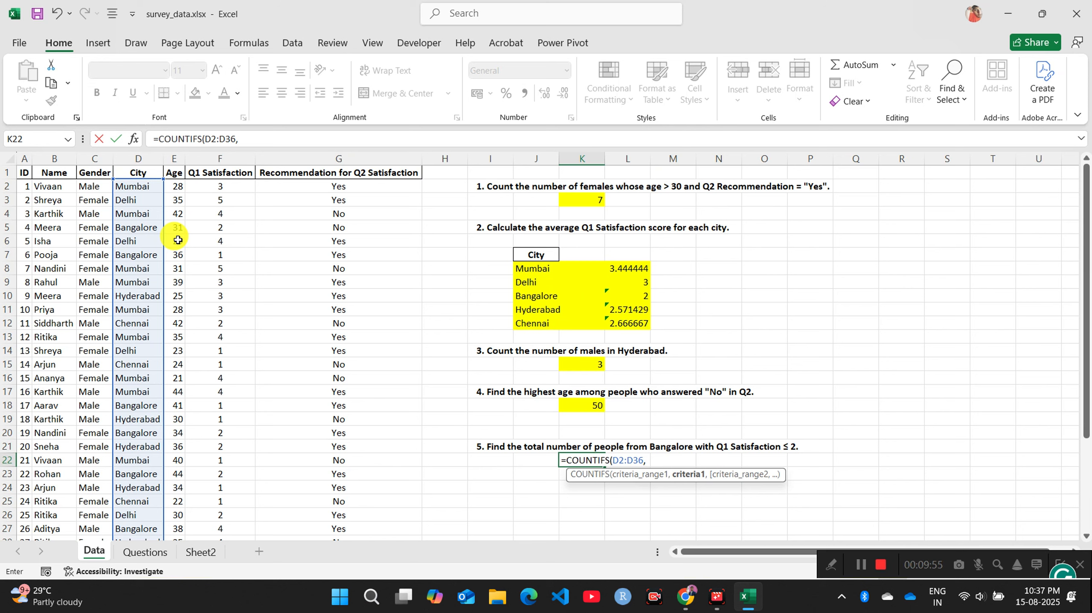
pyautogui.write('"Bangalore",')
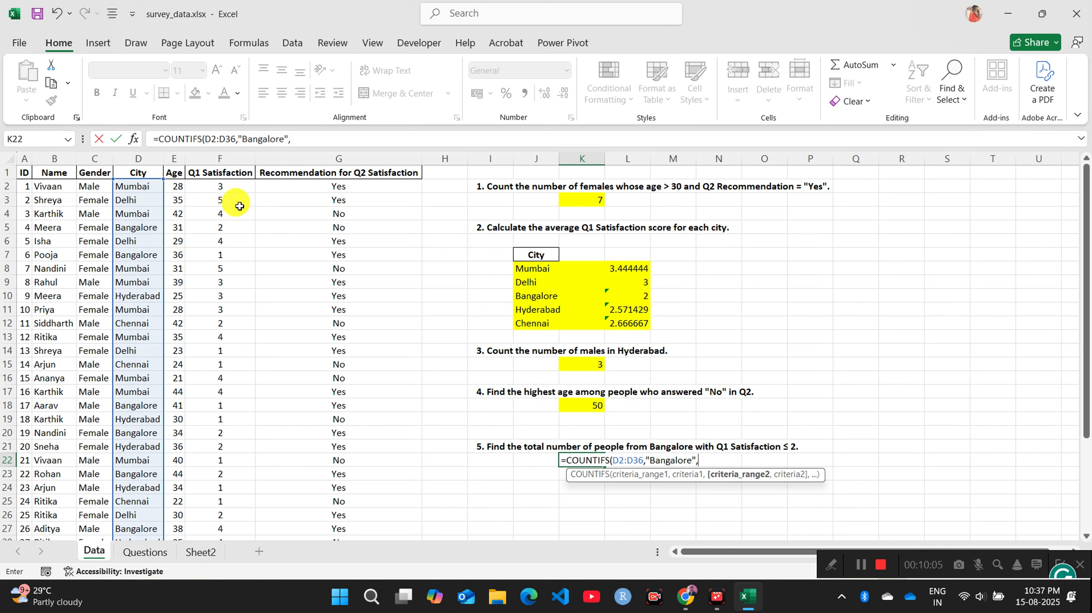
# Step: Complete K22's COUNTIFS with the Q1 Satisfaction range F2:F36 and the criterion "<=2"
pyautogui.click(224, 185)
pyautogui.hotkey('ctrl', 'shift', 'Down')
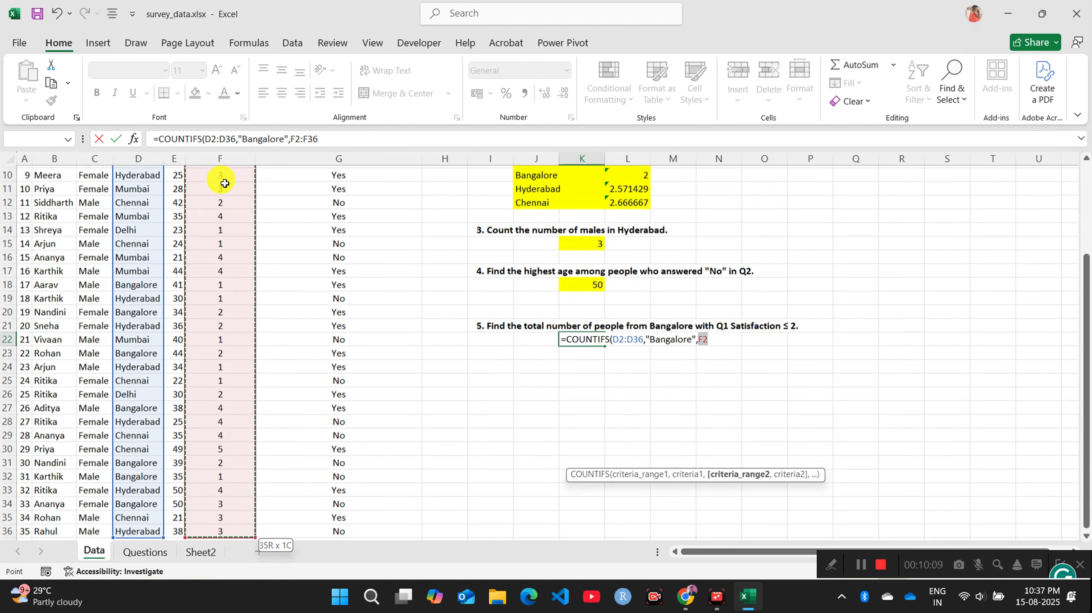
pyautogui.write(',')
pyautogui.scroll(3, 228, 180)
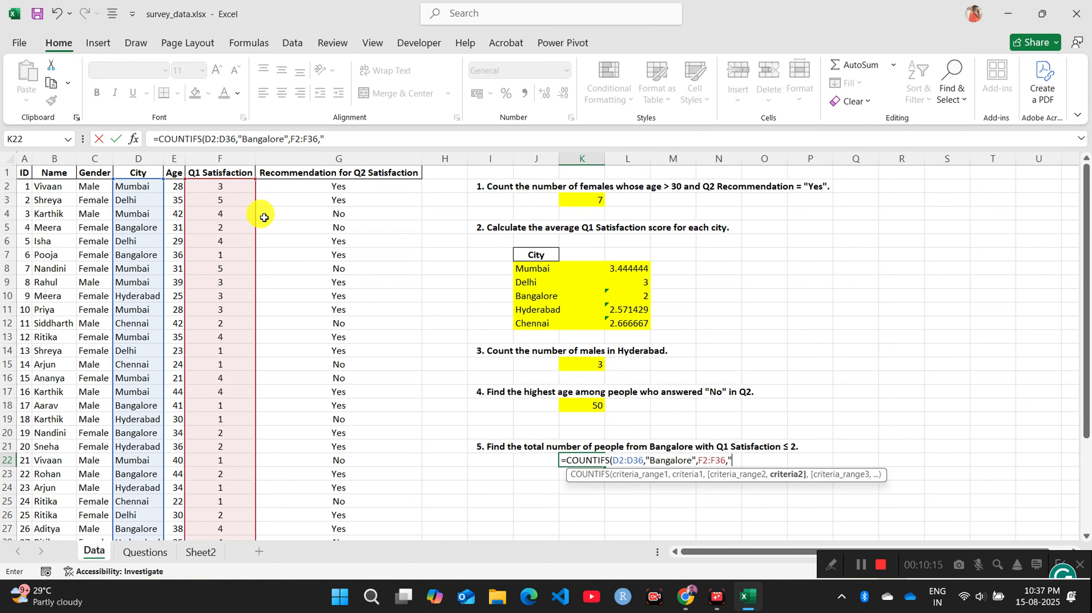
pyautogui.write('"<=2')
pyautogui.press('Return')
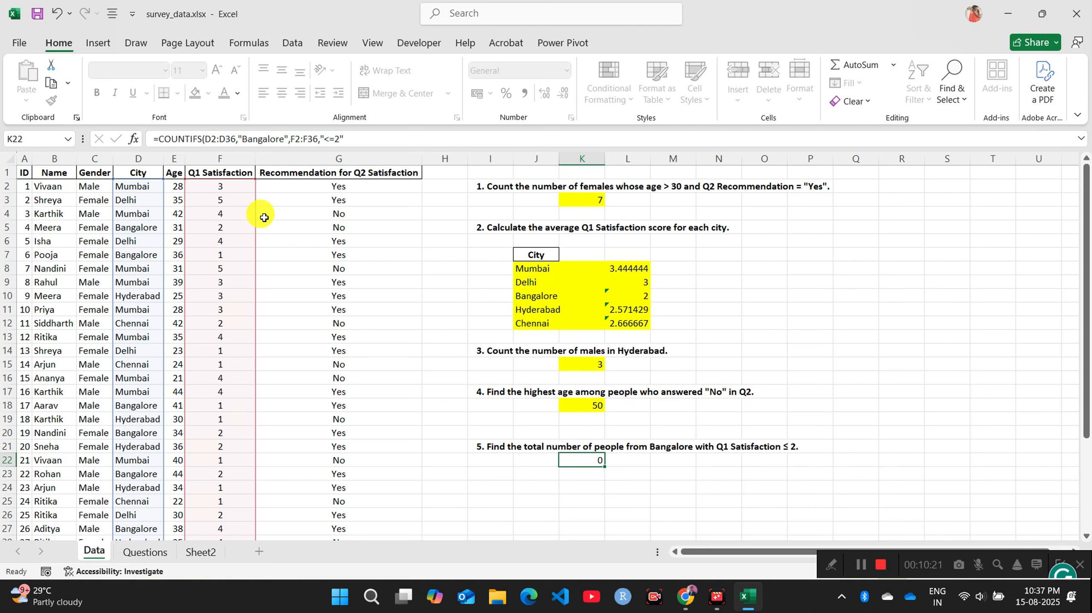
# Step: Fill K22 yellow and copy question 6, on the average Q1 Satisfaction for females under 30, from the Questions sheet into I24 of the Data sheet
pyautogui.click(578, 458)
pyautogui.click(197, 95)
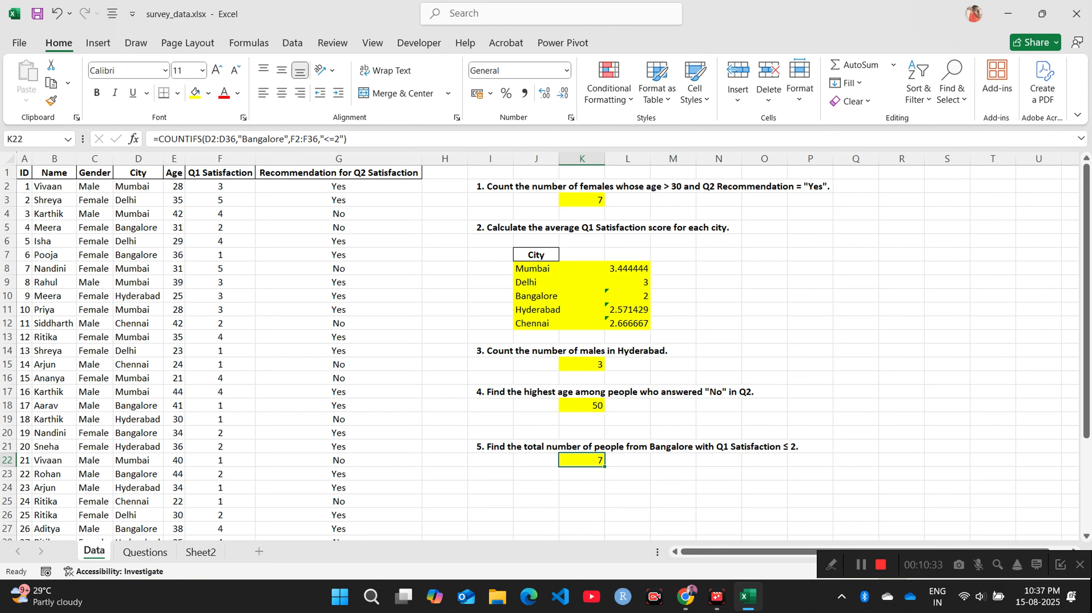
pyautogui.click(143, 553)
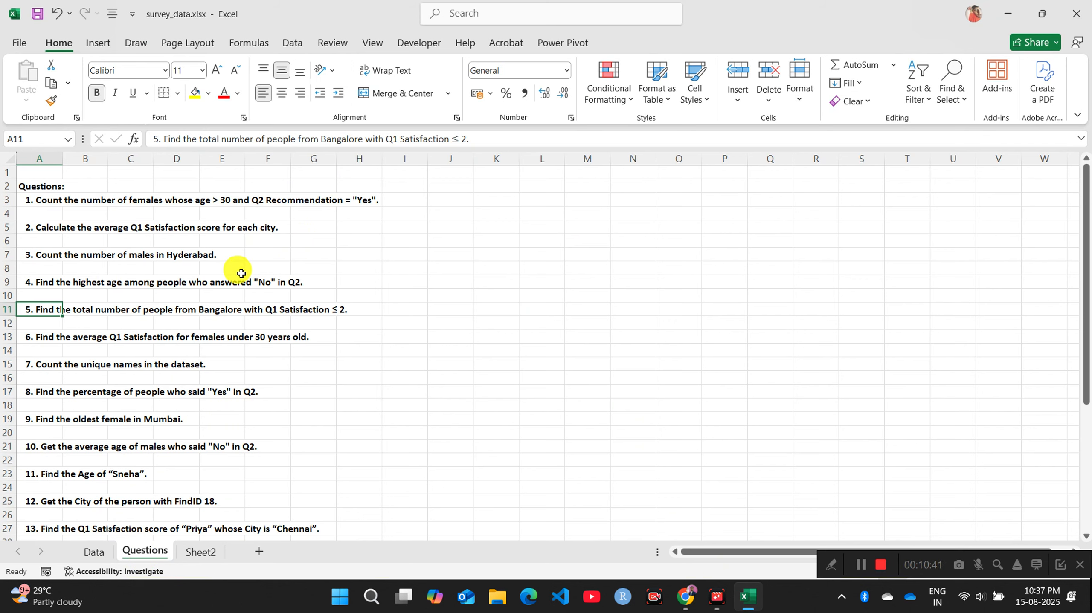
pyautogui.click(43, 339)
pyautogui.hotkey('ctrl', 'c')
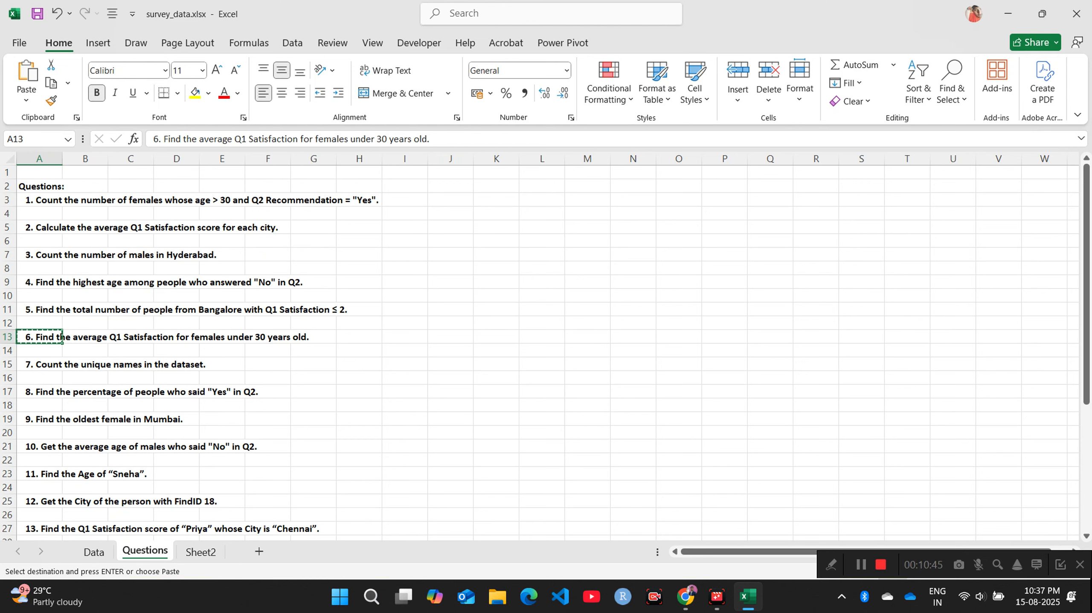
pyautogui.click(93, 553)
pyautogui.click(490, 489)
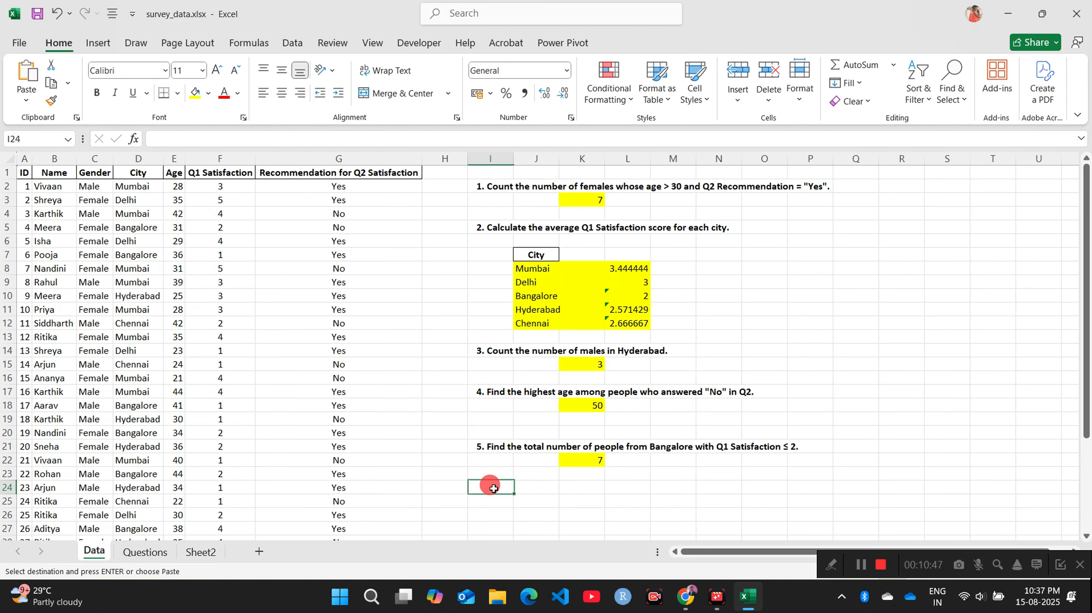
pyautogui.hotkey('ctrl', 'v')
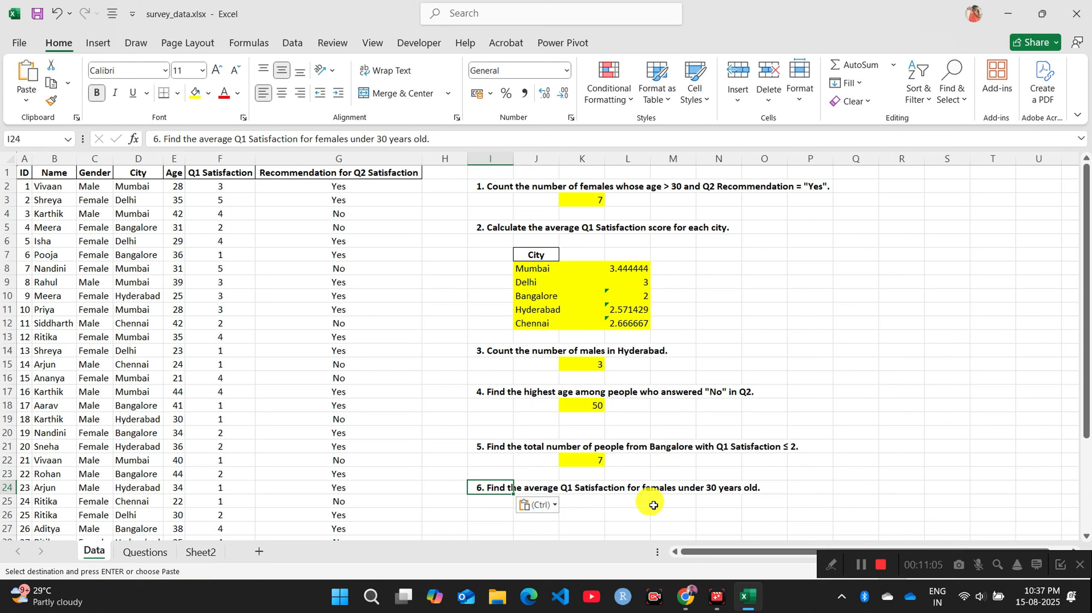
# Step: Start an AVERAGEIFS formula in K25 with the Q1 Satisfaction scores F2:F36 as the average range
pyautogui.press('Down')
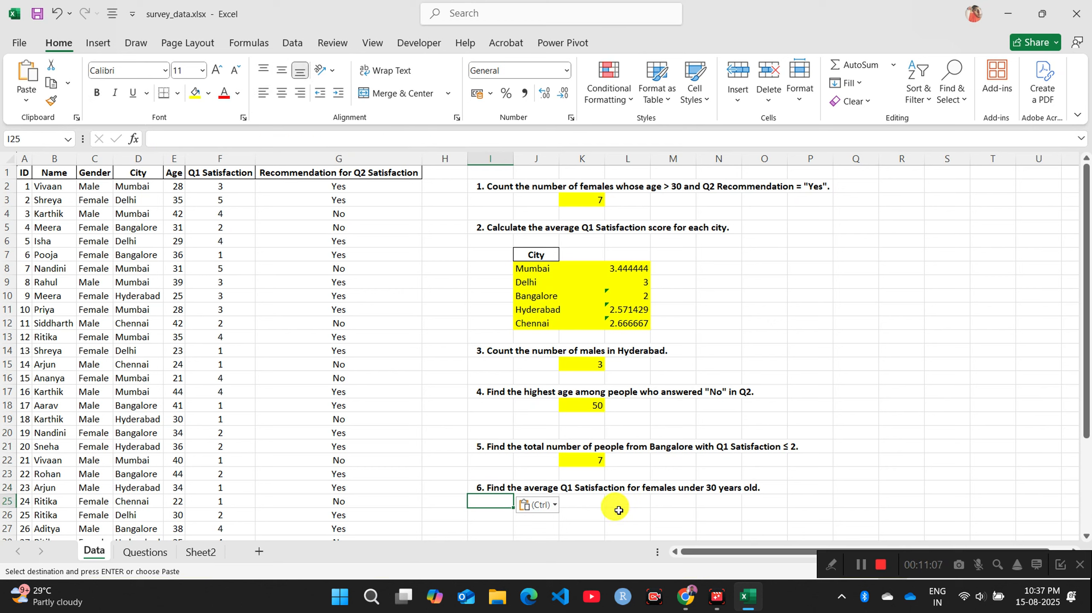
pyautogui.press('Right')
pyautogui.press('Right')
pyautogui.write('=ave')
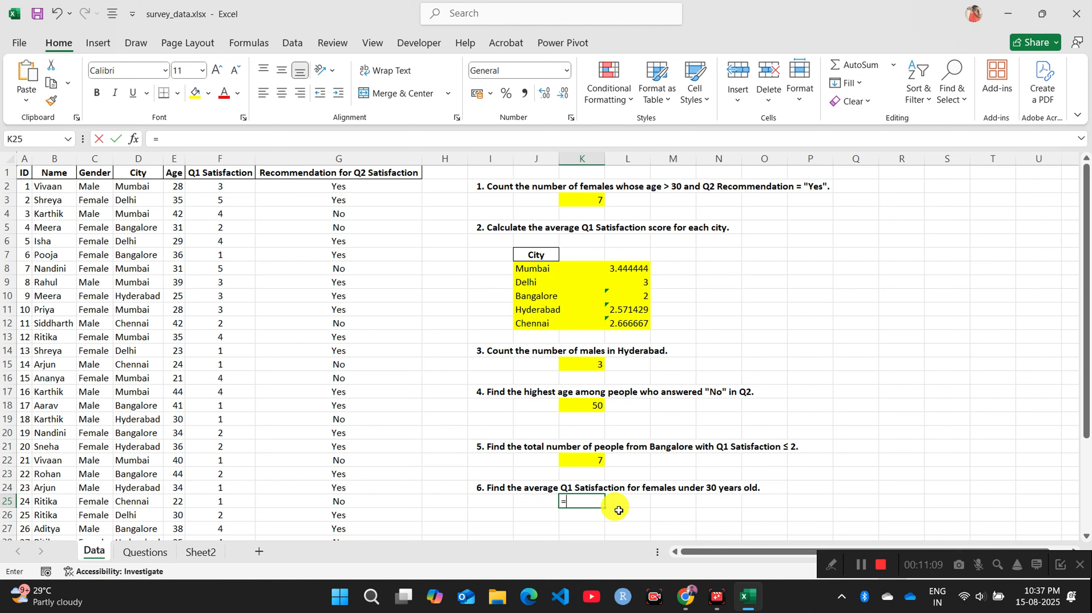
pyautogui.press('Down')
pyautogui.press('Down')
pyautogui.press('Down')
pyautogui.press('Down')
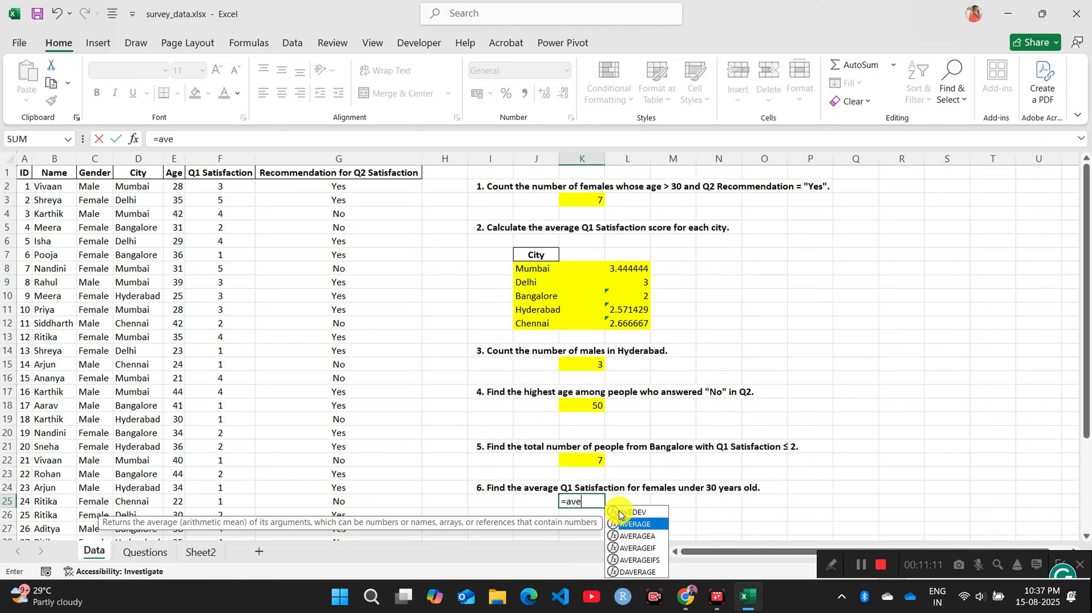
pyautogui.press('Tab')
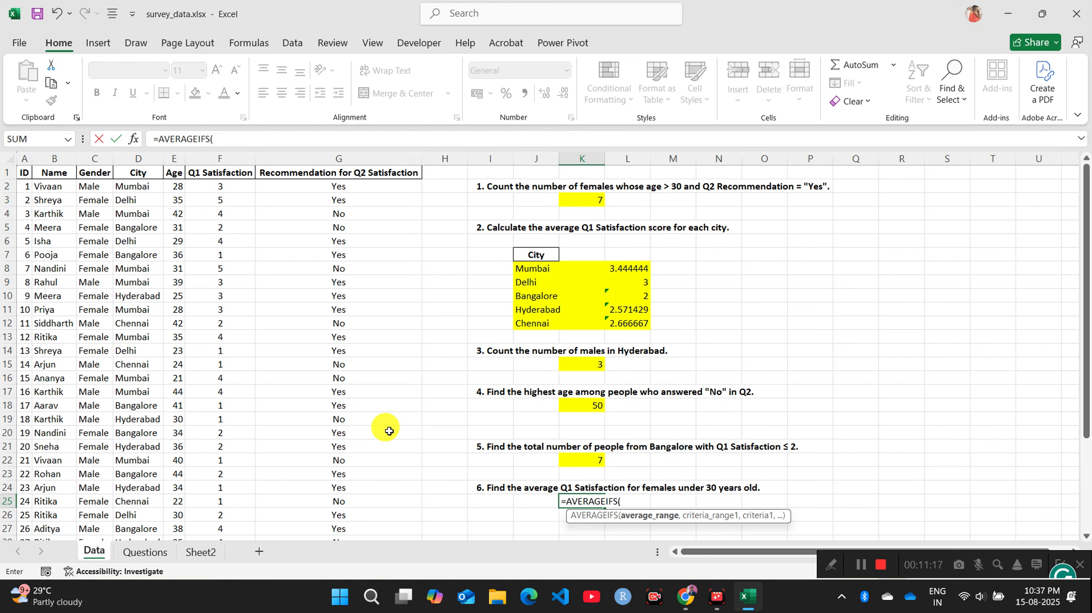
pyautogui.click(217, 160)
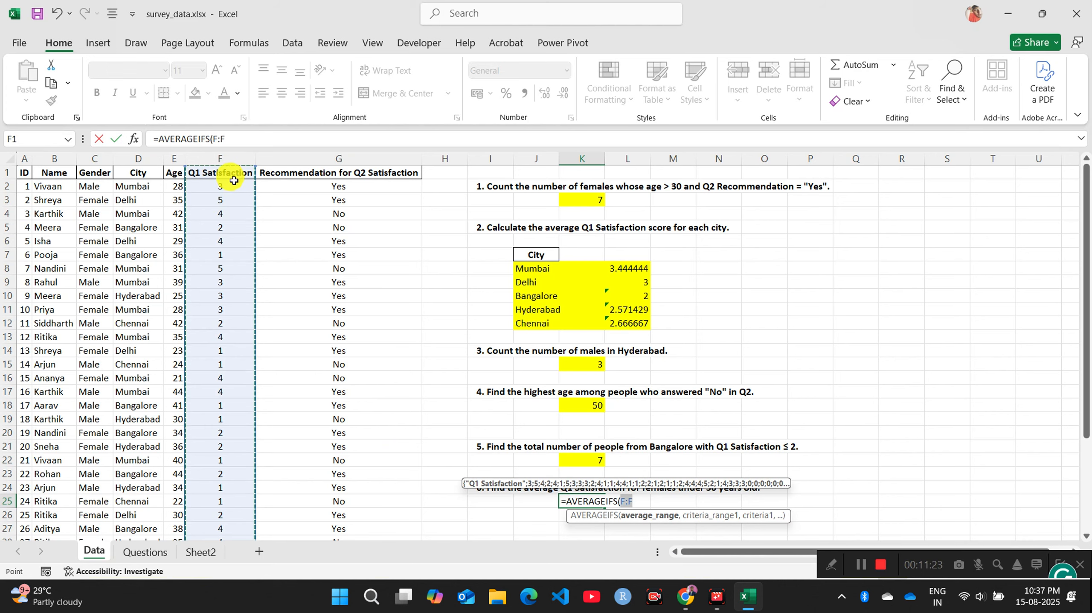
pyautogui.click(232, 186)
pyautogui.hotkey('ctrl', 'shift', 'Down')
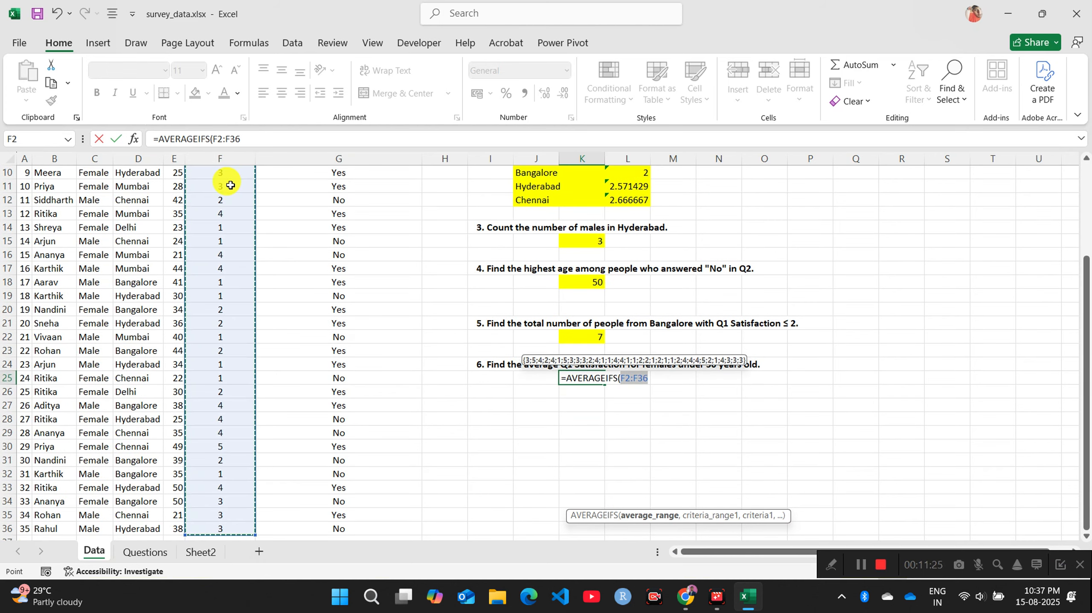
pyautogui.write(',')
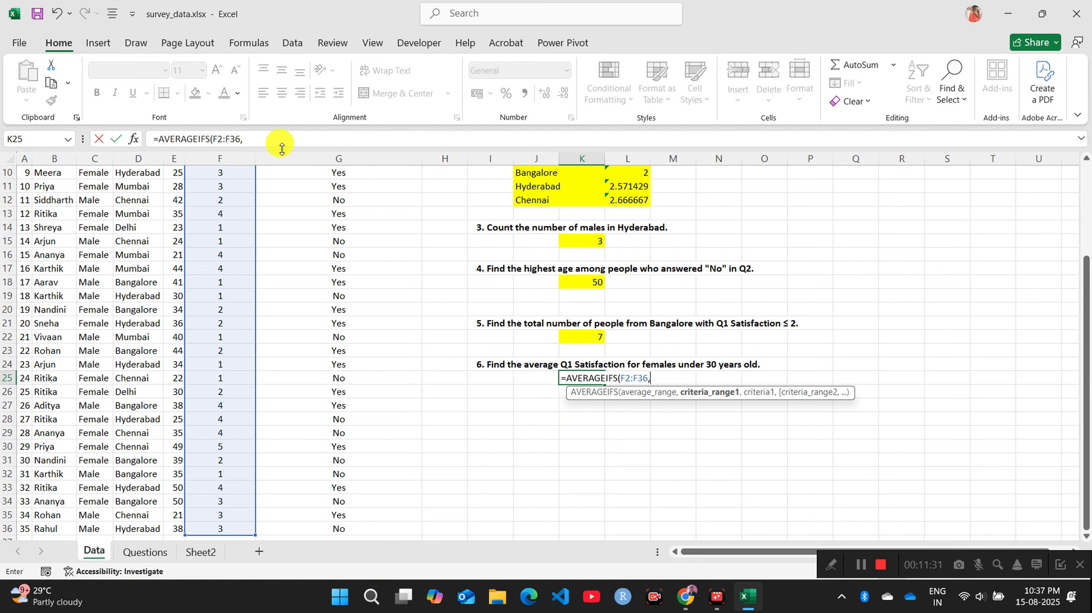
# Step: Add the Gender range C2:C36 with the criterion "Female" to K25's AVERAGEIFS formula
pyautogui.scroll(3, 171, 257)
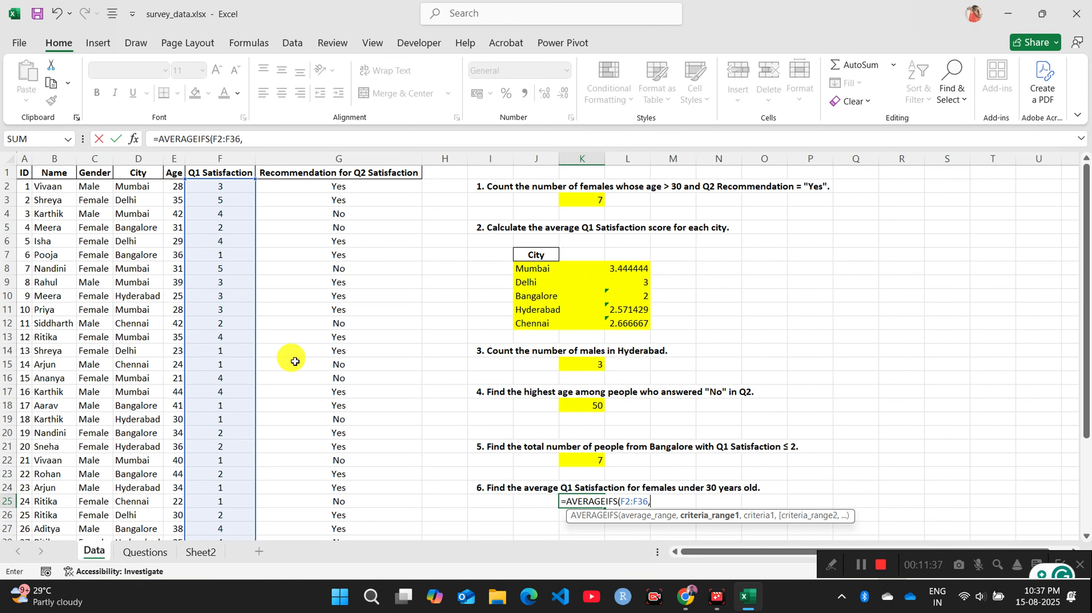
pyautogui.click(106, 184)
pyautogui.hotkey('ctrl', 'shift', 'Down')
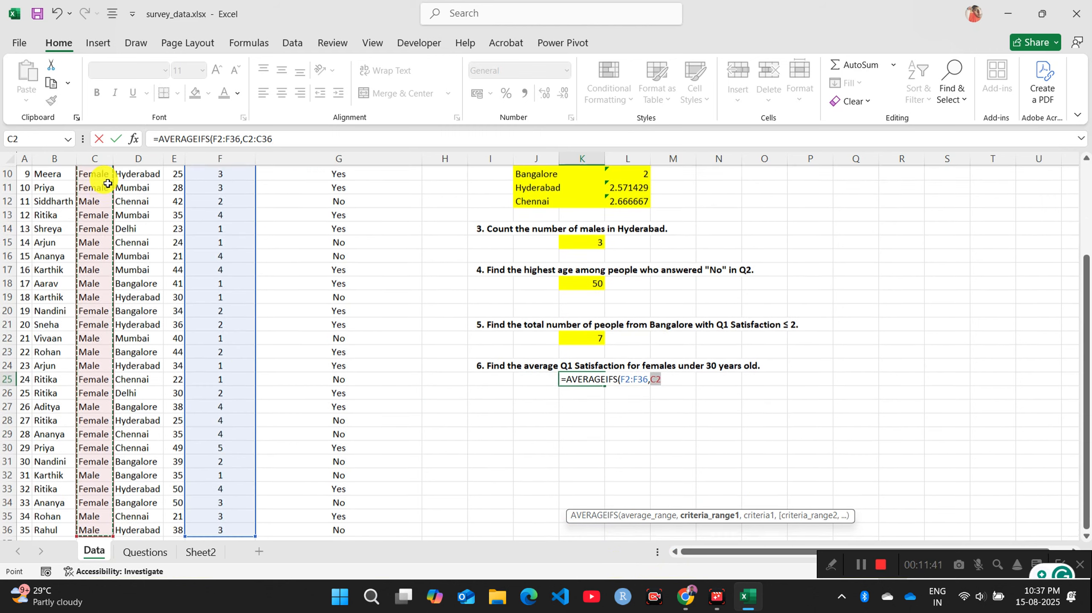
pyautogui.write(',"Fem')
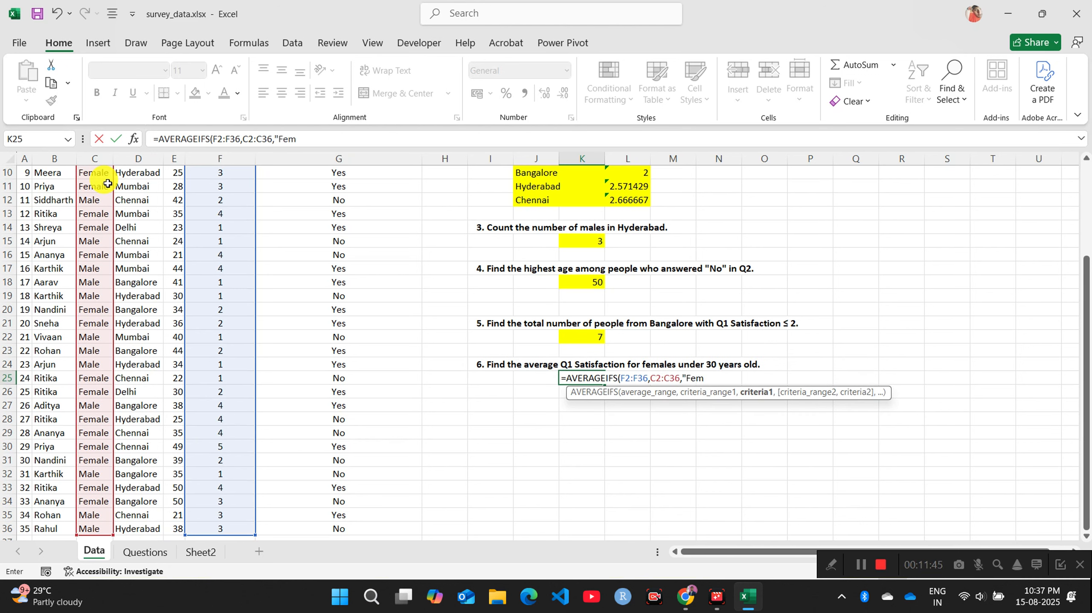
pyautogui.write('ale",')
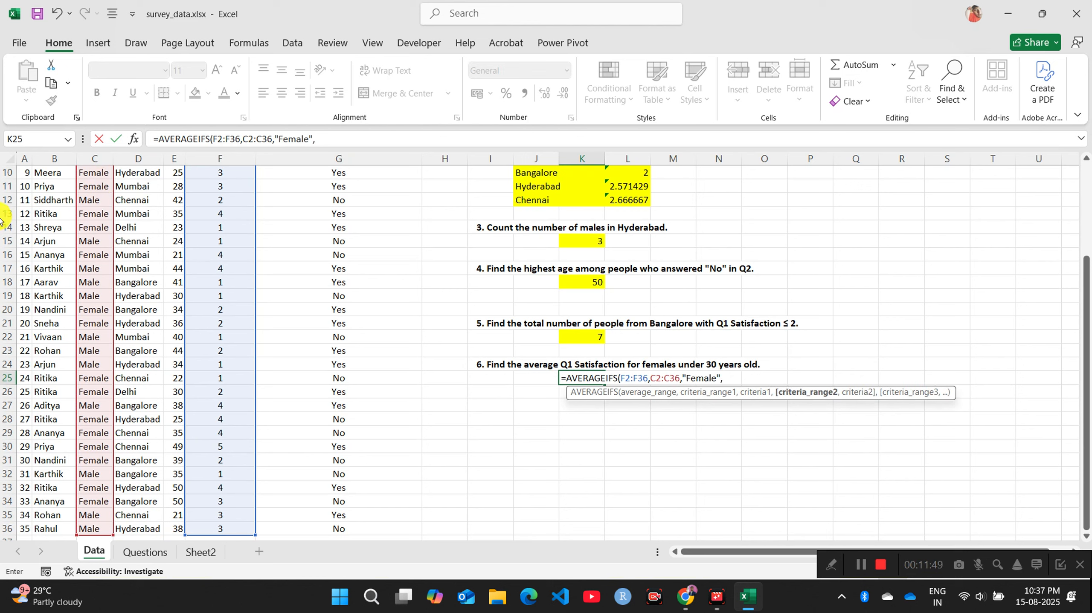
# Step: Complete K25's AVERAGEIFS with the Age range E2:E36 and the criterion "<30"
pyautogui.scroll(3, 122, 231)
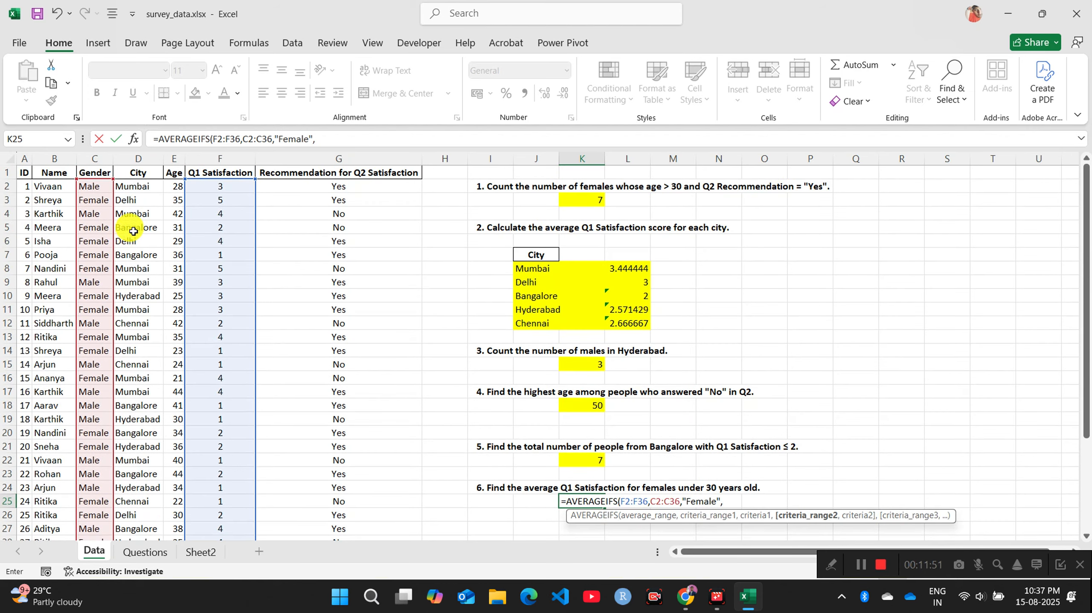
pyautogui.click(176, 185)
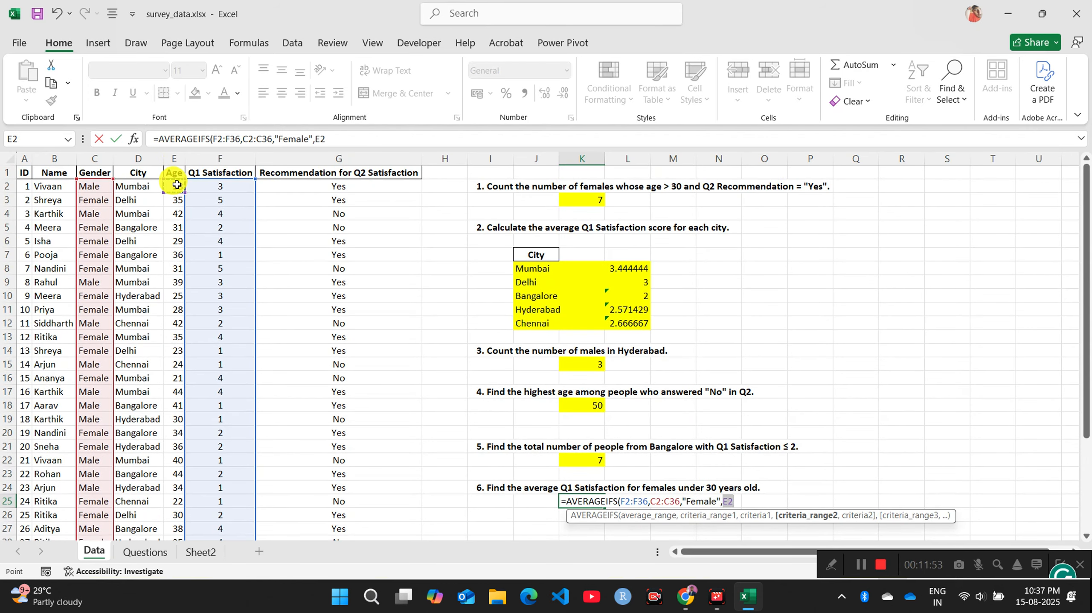
pyautogui.hotkey('ctrl', 'shift', 'Down')
pyautogui.write(',"<30')
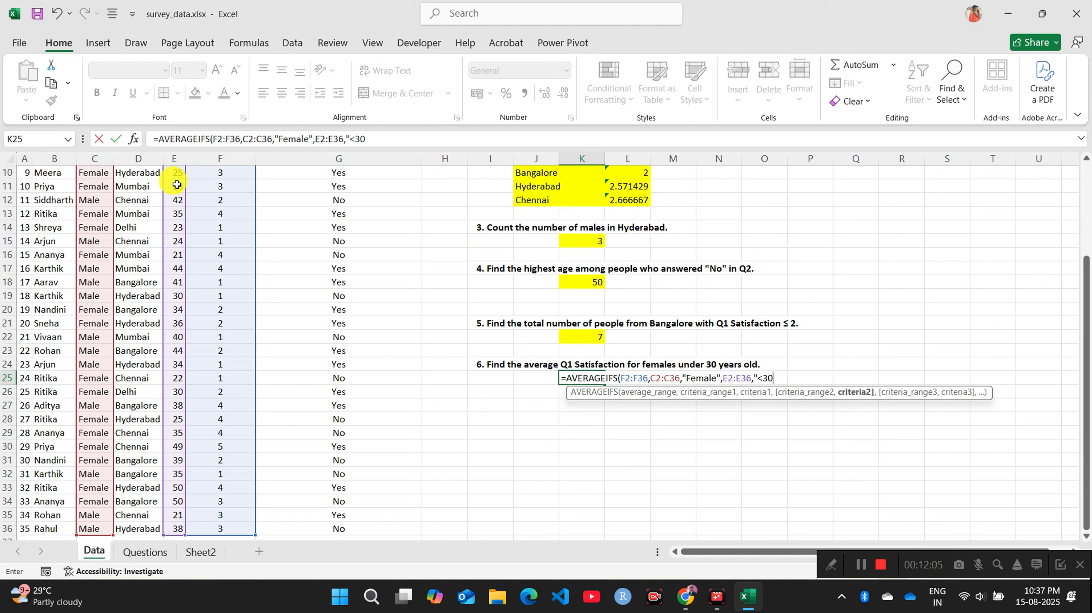
pyautogui.press('Return')
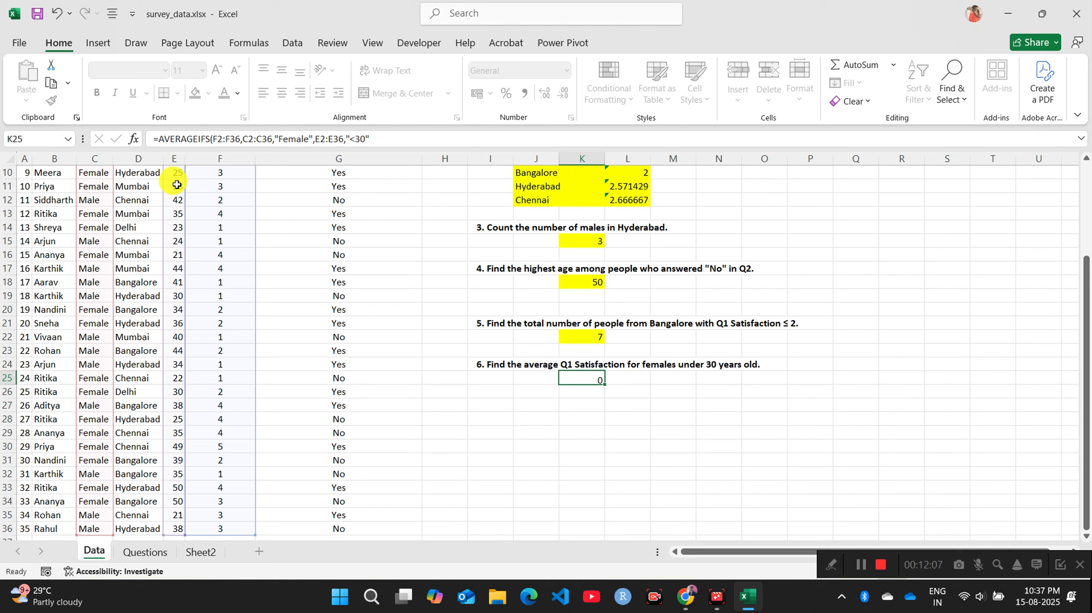
# Step: Fill the question 6 result cell K25 yellow
pyautogui.scroll(3, 650, 398)
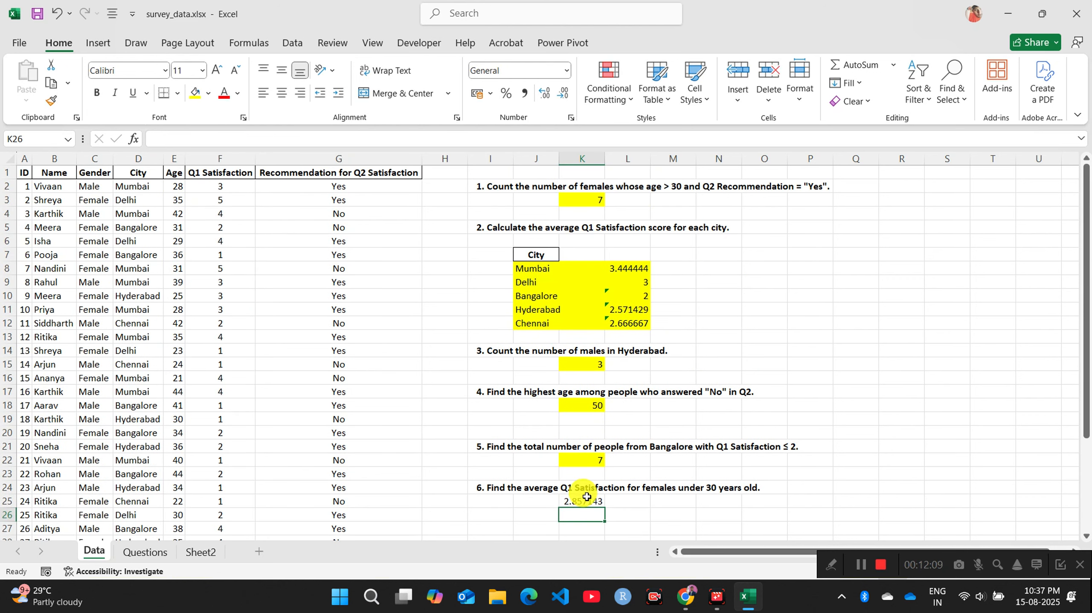
pyautogui.click(585, 500)
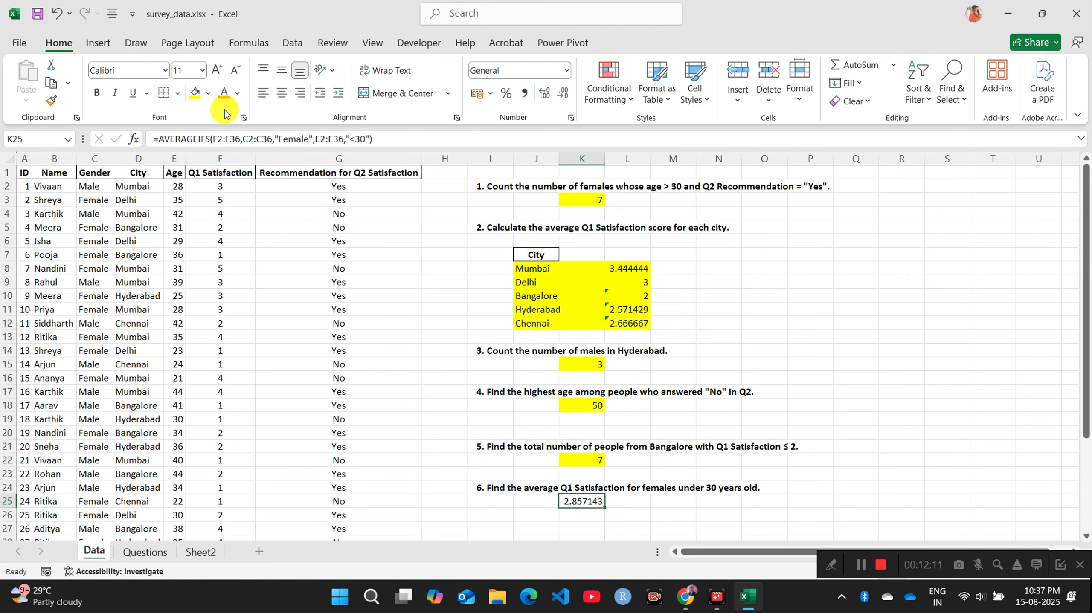
pyautogui.click(196, 93)
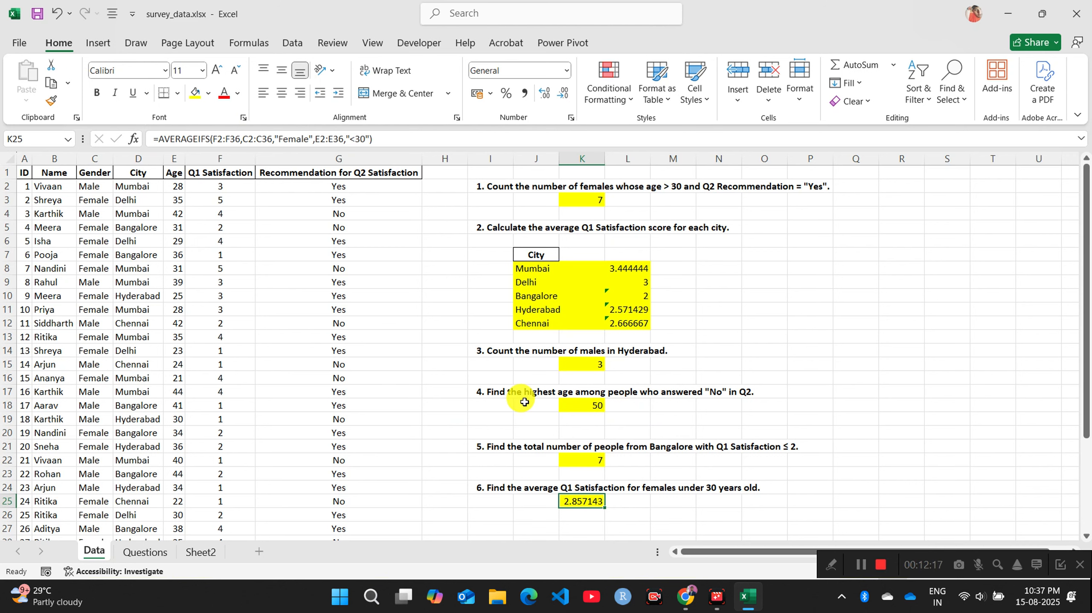
# Step: Copy question 7, on counting the unique names, from the Questions sheet into cell I27 of the Data sheet
pyautogui.scroll(-1, 122, 498)
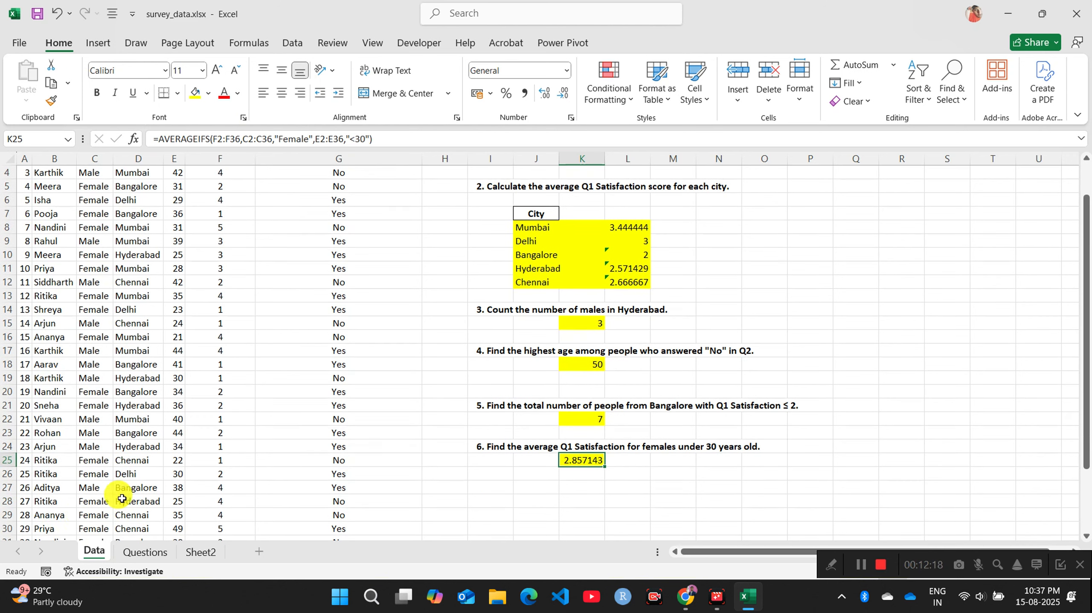
pyautogui.click(145, 552)
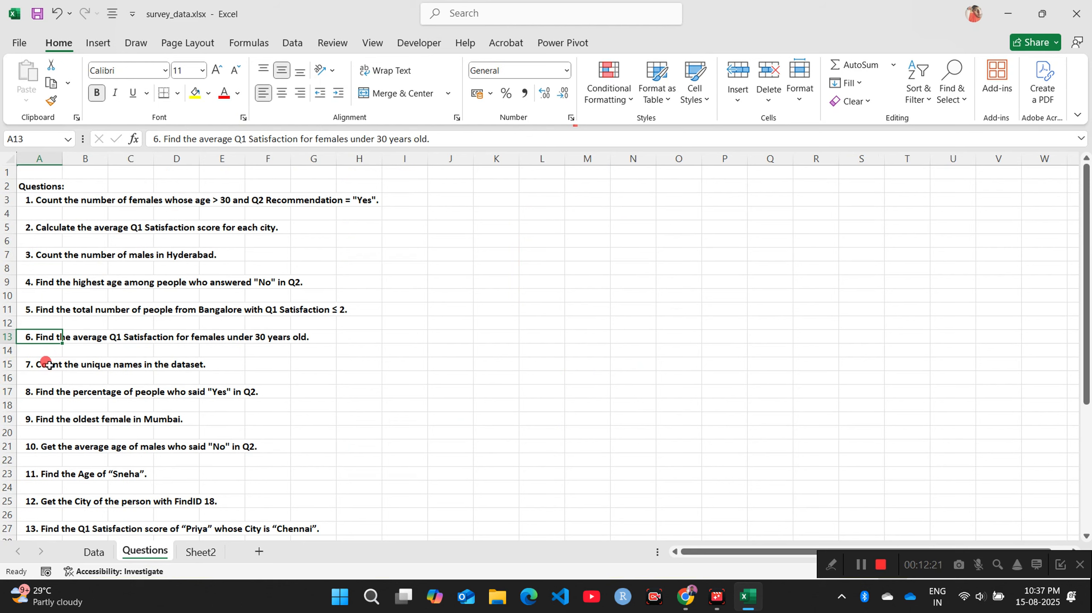
pyautogui.click(49, 365)
pyautogui.hotkey('ctrl', 'c')
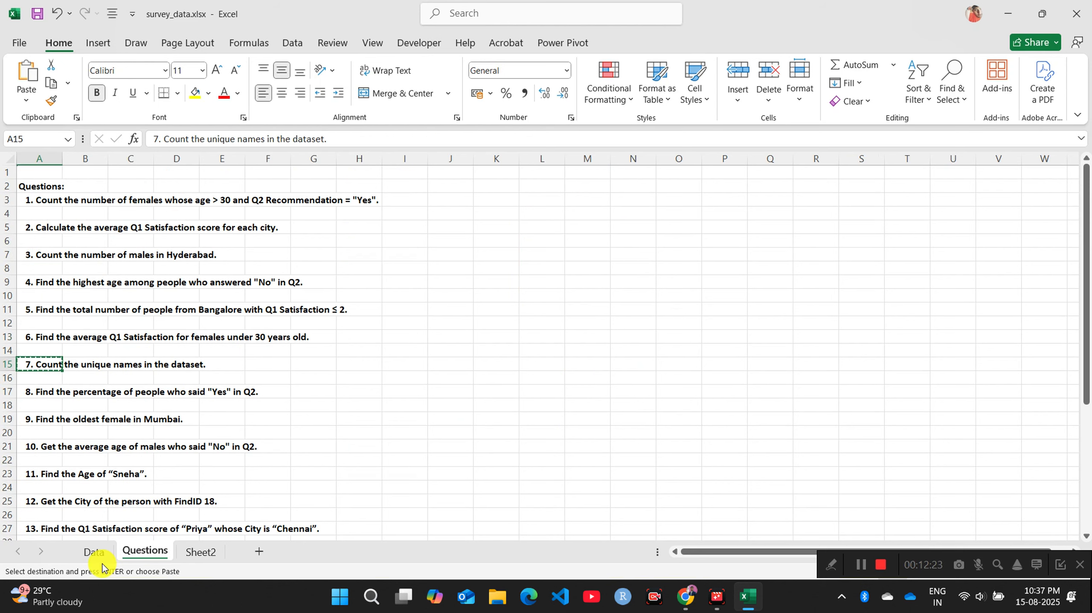
pyautogui.click(94, 552)
pyautogui.click(494, 488)
pyautogui.hotkey('ctrl', 'v')
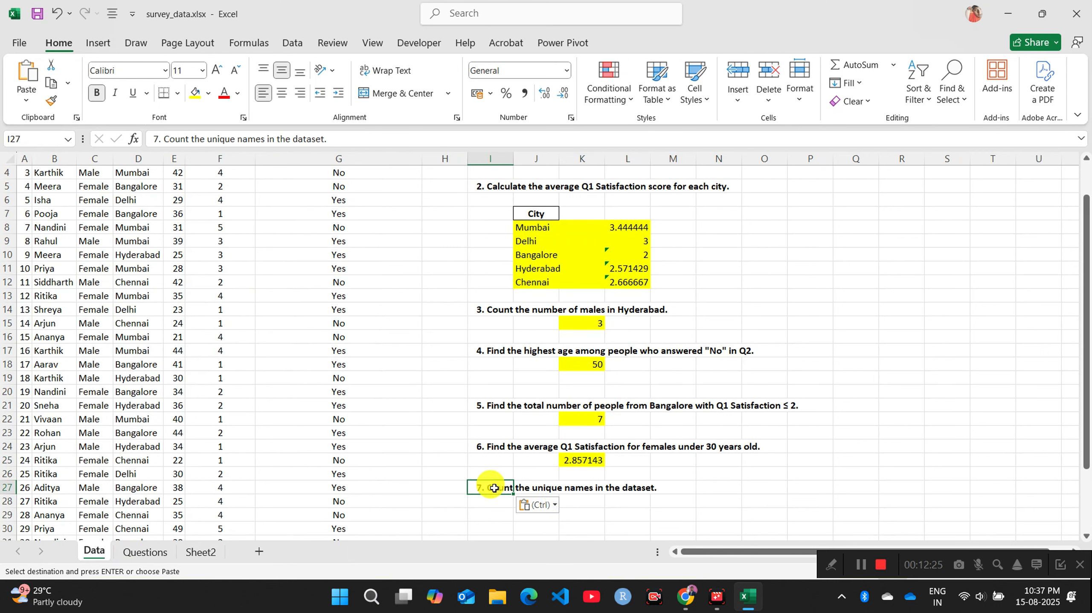
# Step: Start a COUNTA formula in K28 below question 7
pyautogui.click(852, 363)
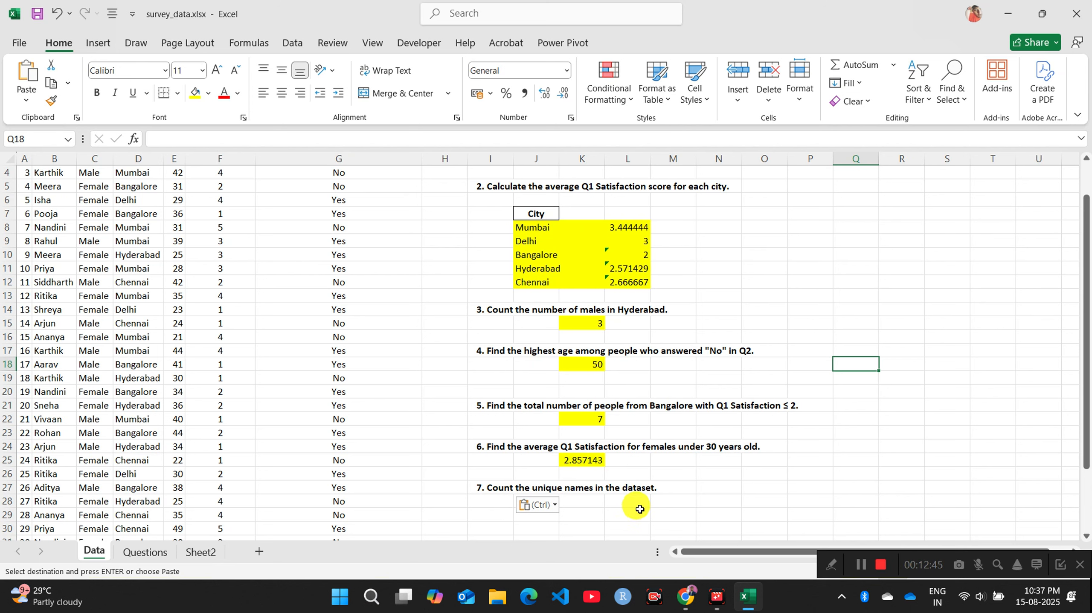
pyautogui.click(585, 501)
pyautogui.press('Escape')
pyautogui.write('=')
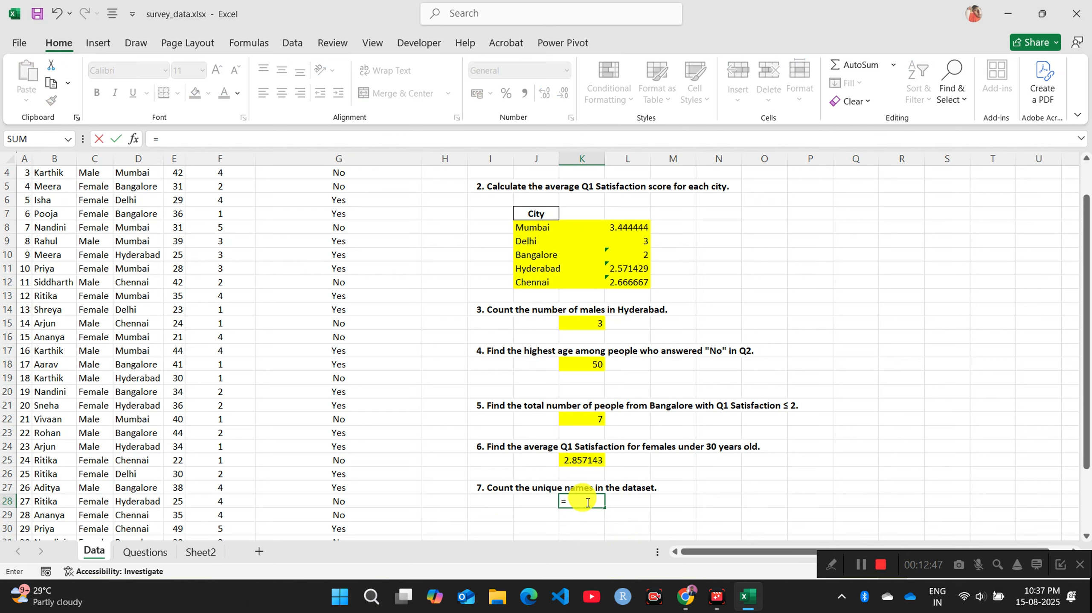
pyautogui.write('coun')
pyautogui.press('Down')
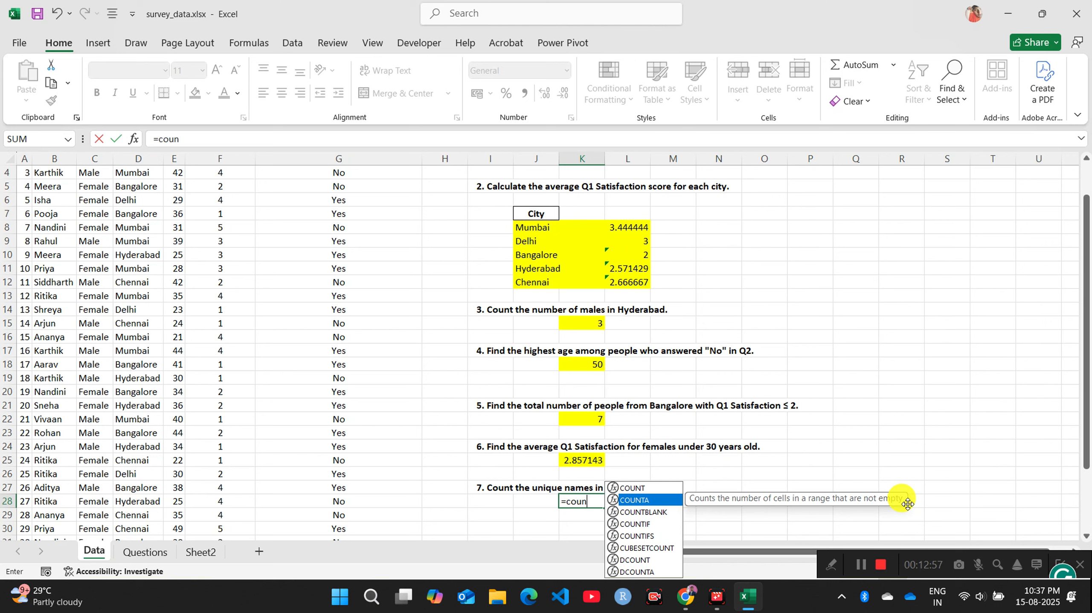
pyautogui.press('Tab')
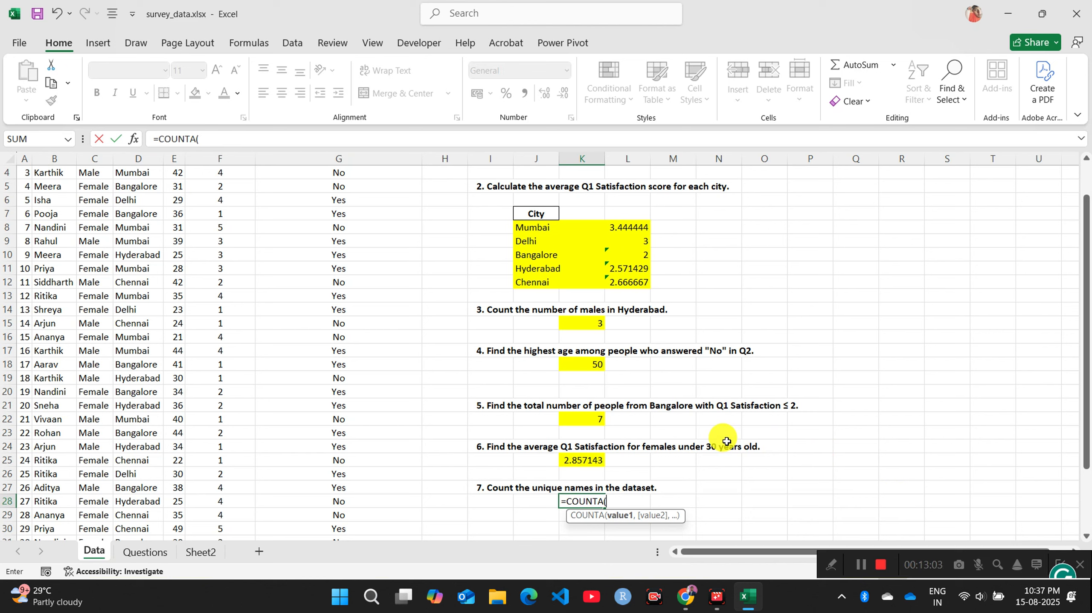
# Step: Complete K28's COUNTA formula with UNIQUE over the names in B2:B36 and fill the cell yellow
pyautogui.write('U')
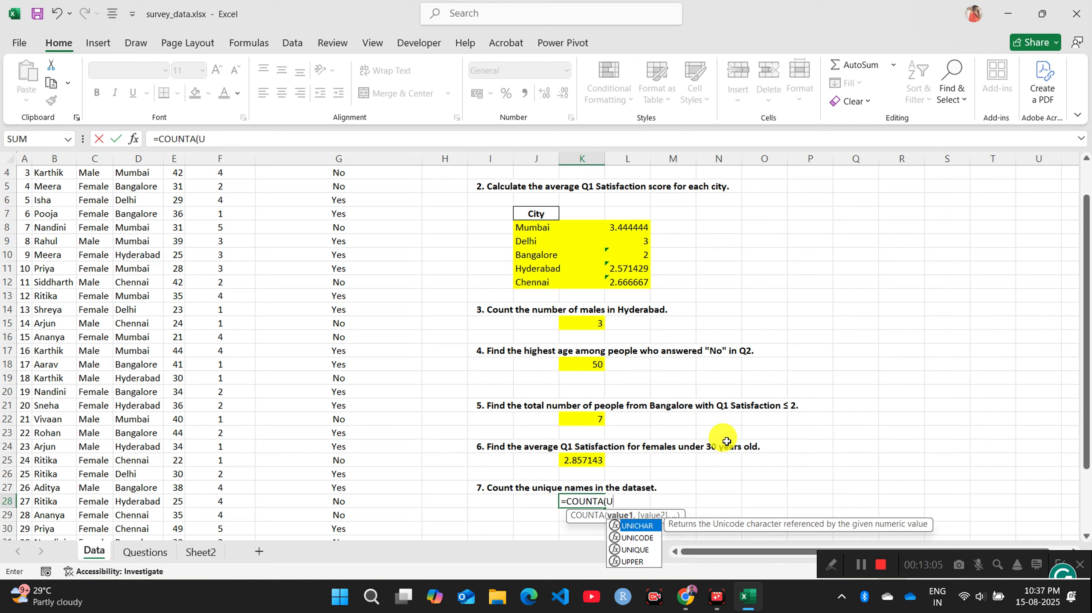
pyautogui.press('Down')
pyautogui.press('Down')
pyautogui.press('Tab')
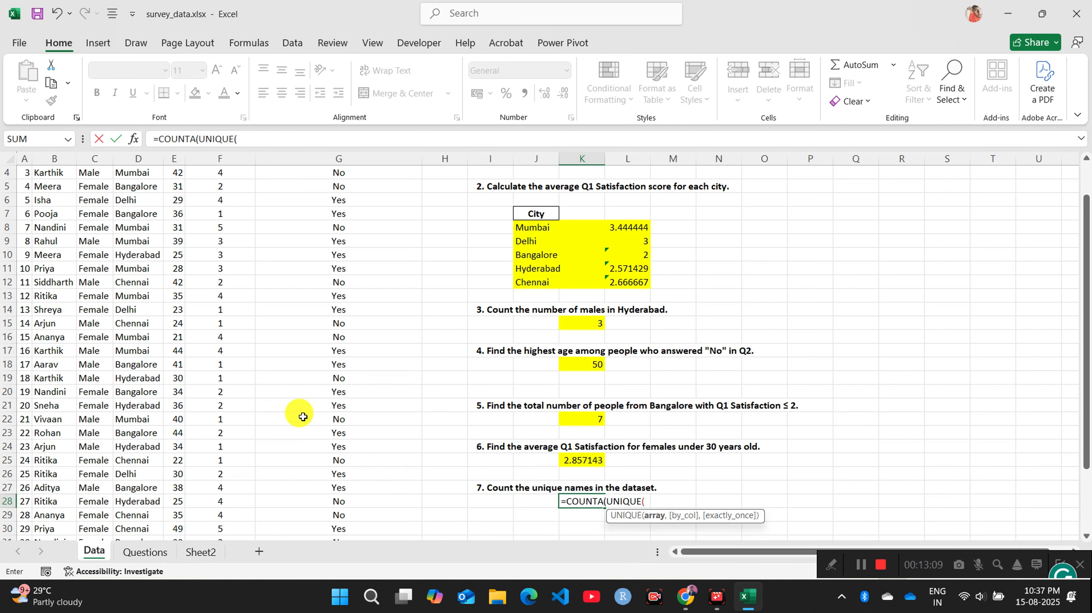
pyautogui.scroll(1, 296, 406)
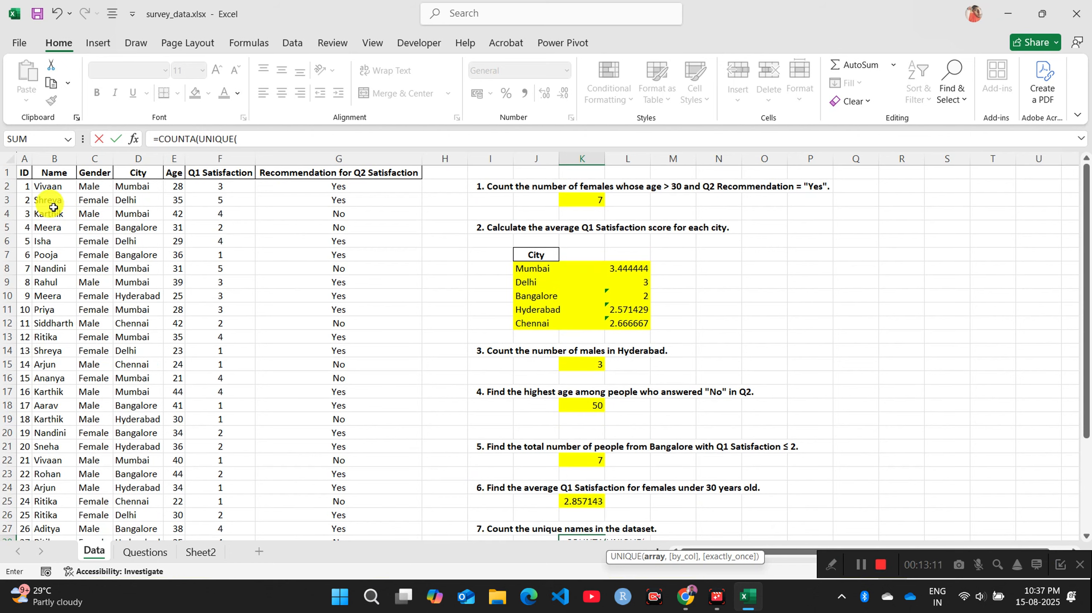
pyautogui.click(49, 187)
pyautogui.hotkey('ctrl', 'shift', 'Down')
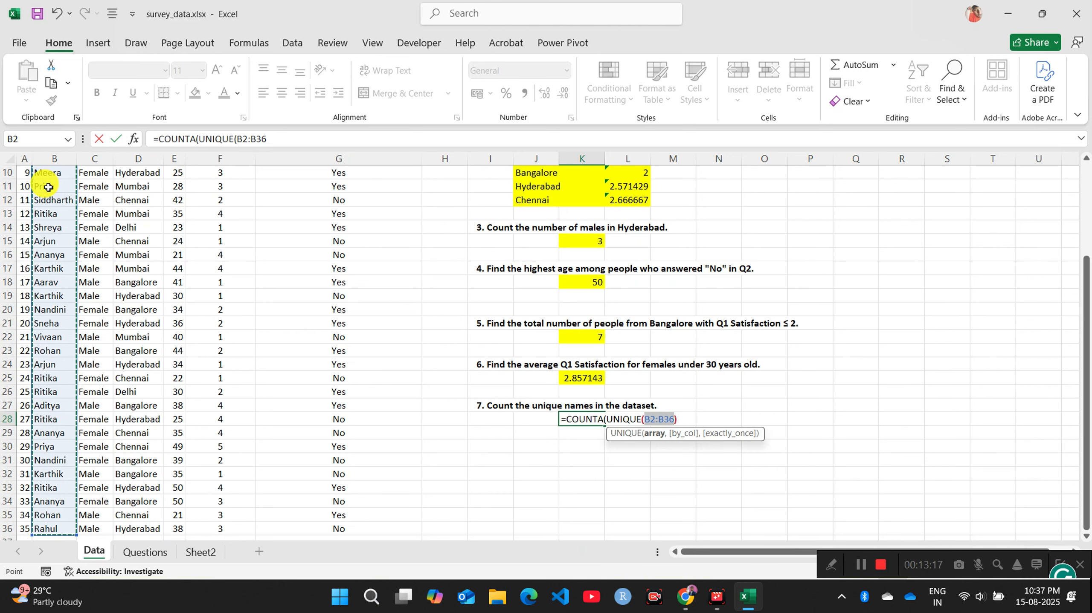
pyautogui.write(')')
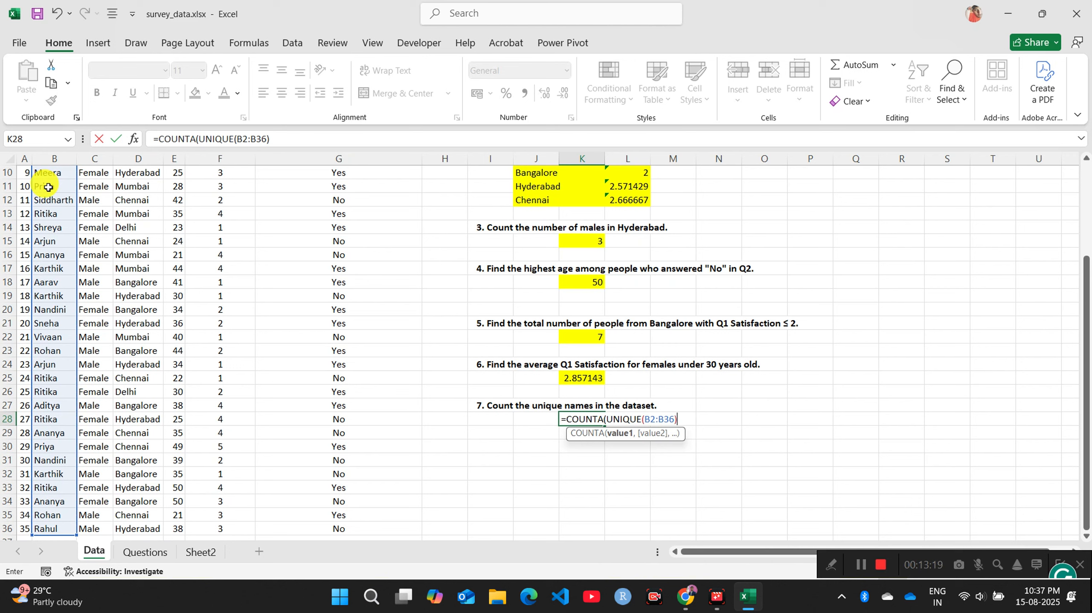
pyautogui.write(')')
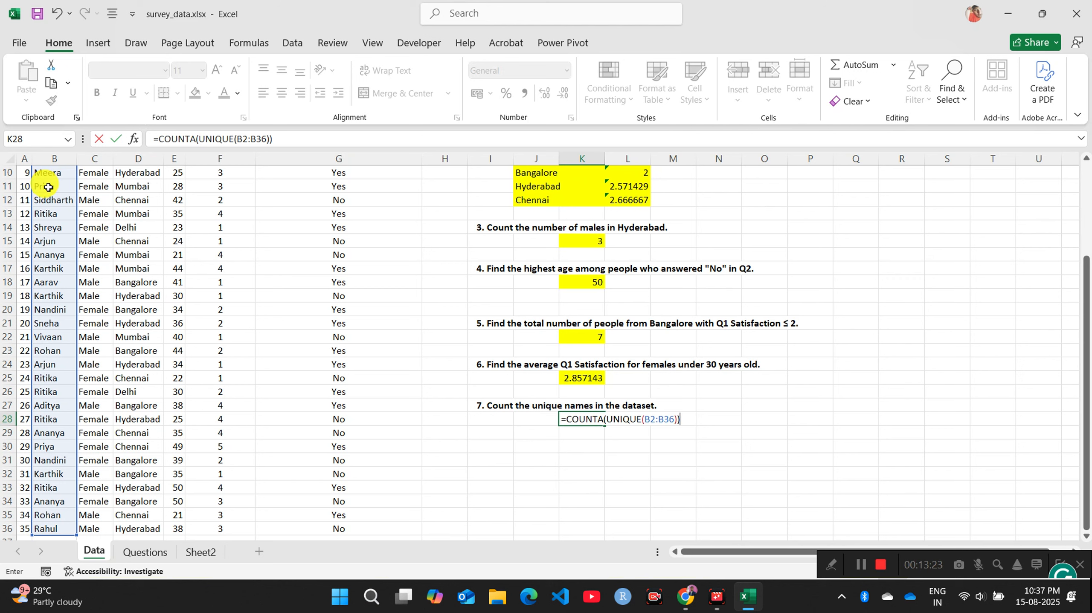
pyautogui.press('Return')
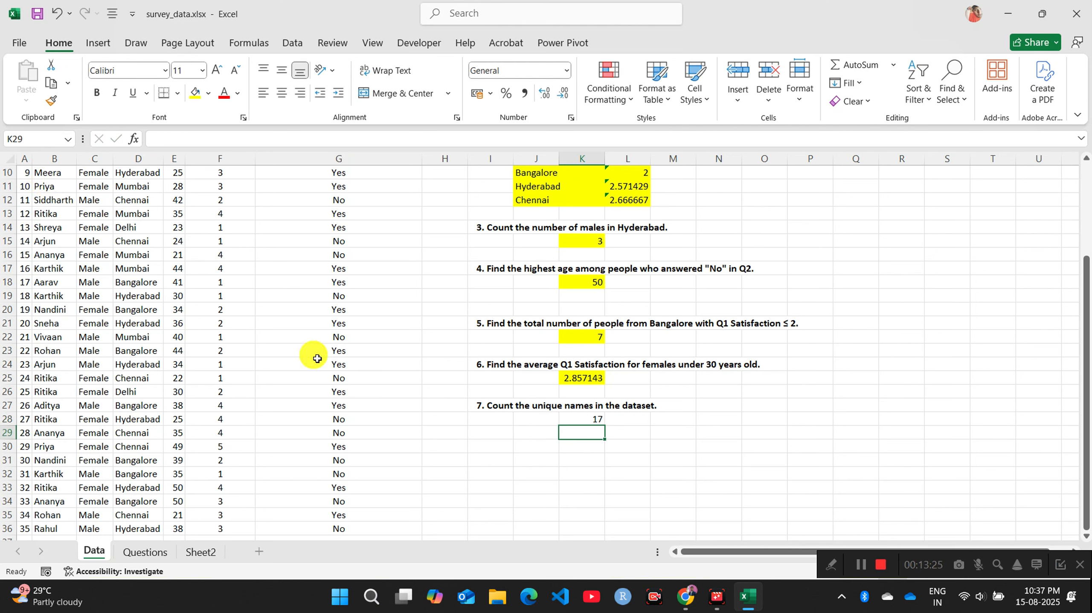
pyautogui.click(580, 418)
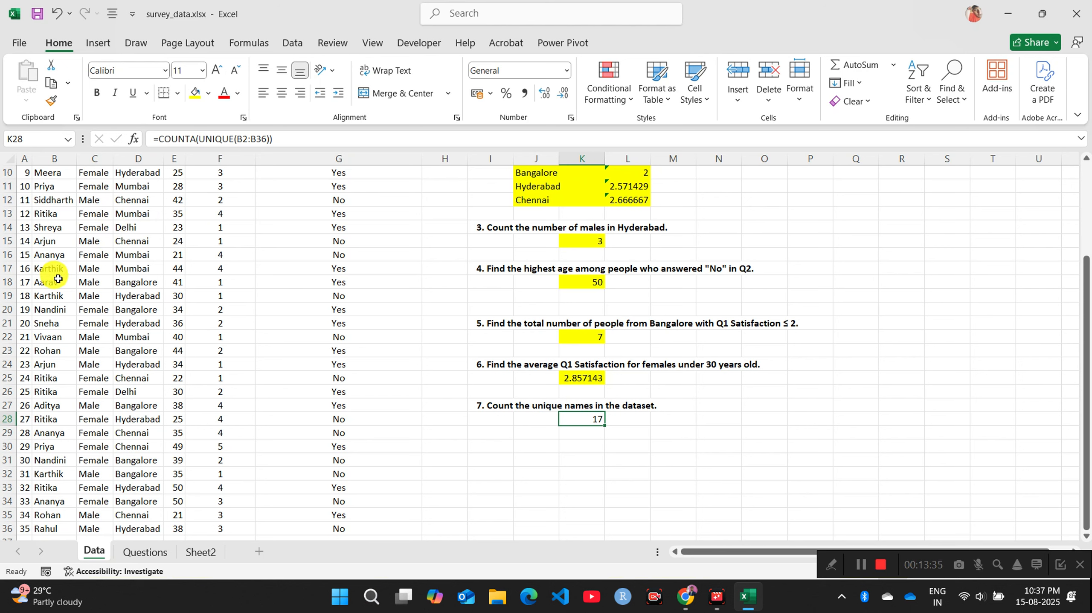
pyautogui.click(194, 93)
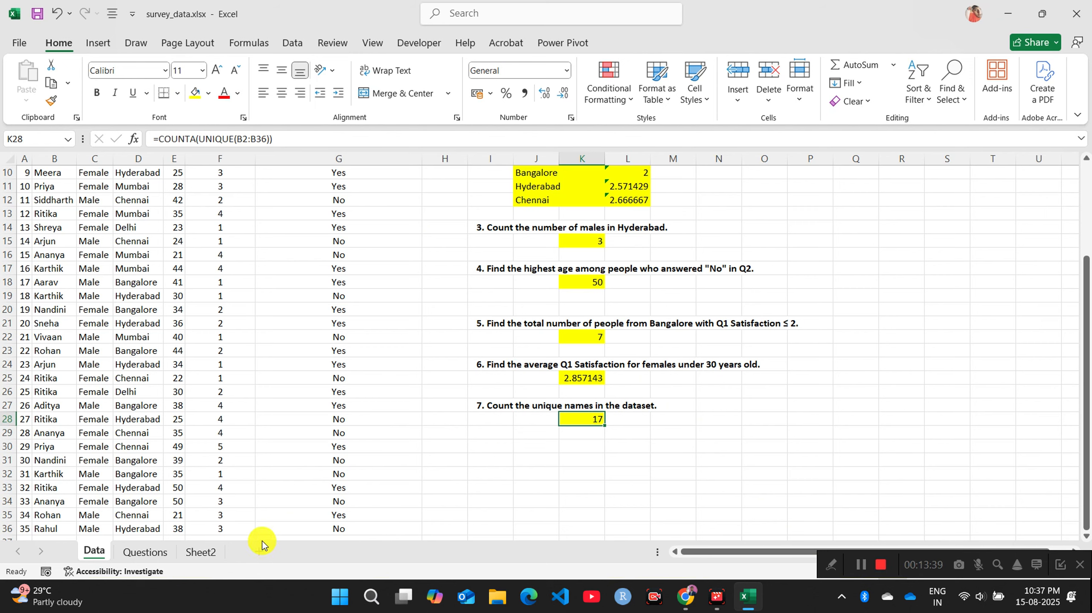
# Step: Copy question 8, on the percentage of "Yes" answers in Q2, from the Questions sheet into cell I30 of the Data sheet
pyautogui.click(151, 554)
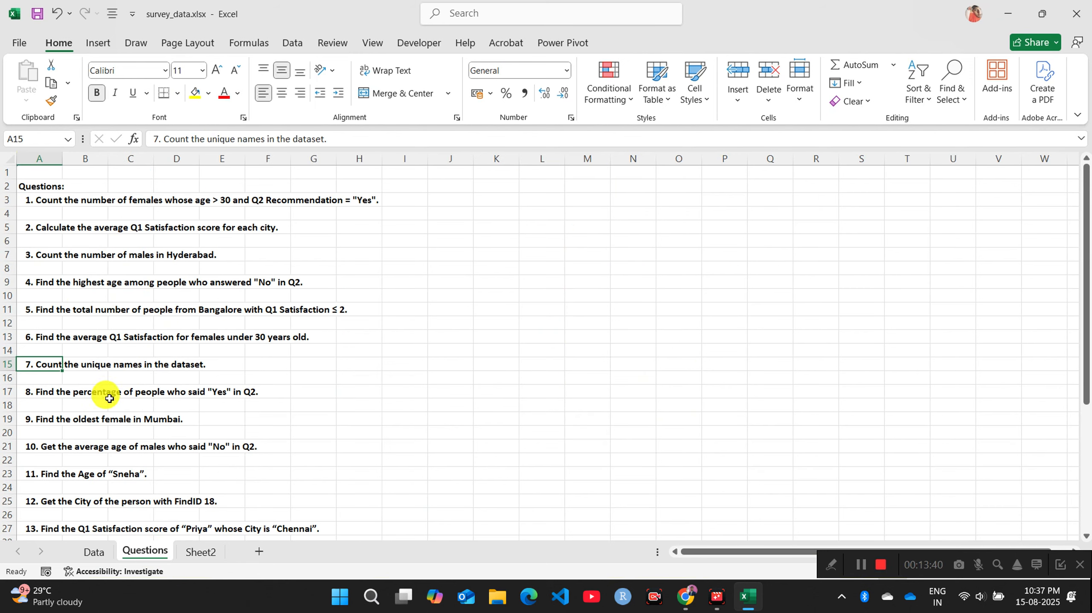
pyautogui.click(32, 392)
pyautogui.hotkey('ctrl', 'c')
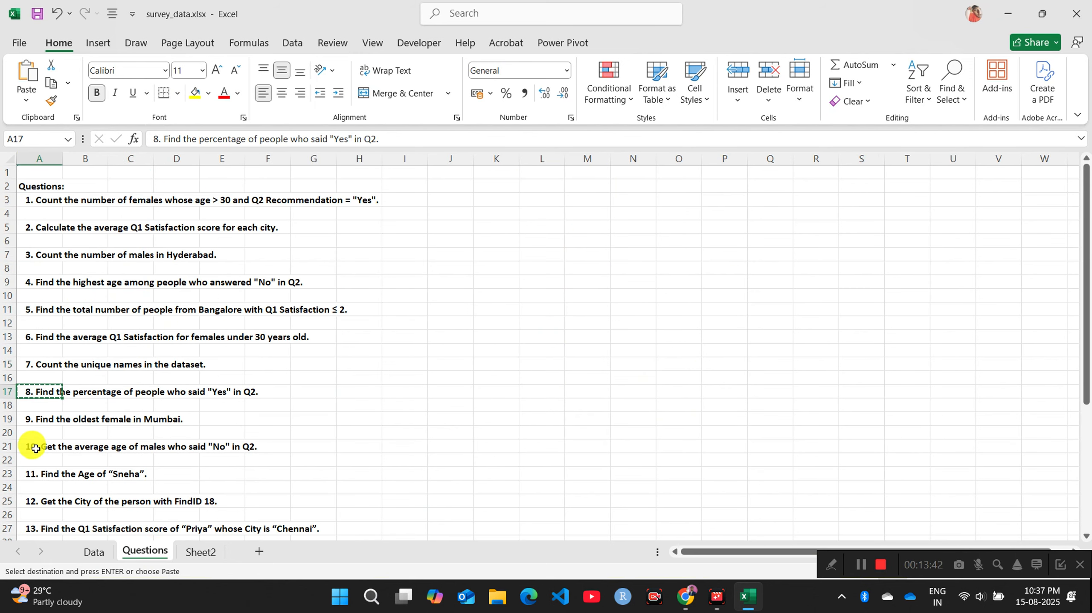
pyautogui.click(91, 553)
pyautogui.click(490, 446)
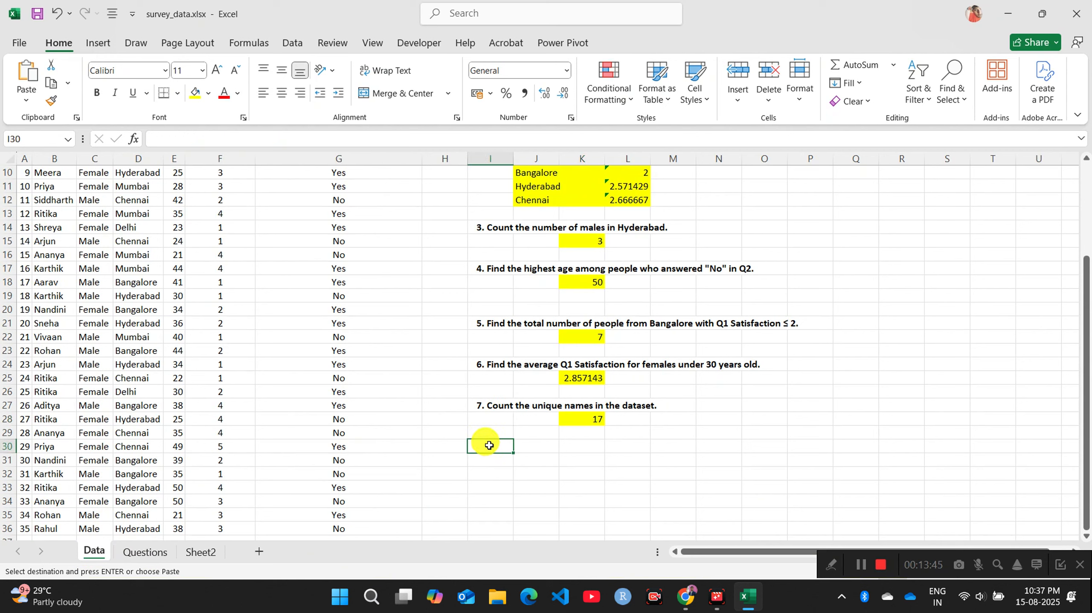
pyautogui.hotkey('ctrl', 'v')
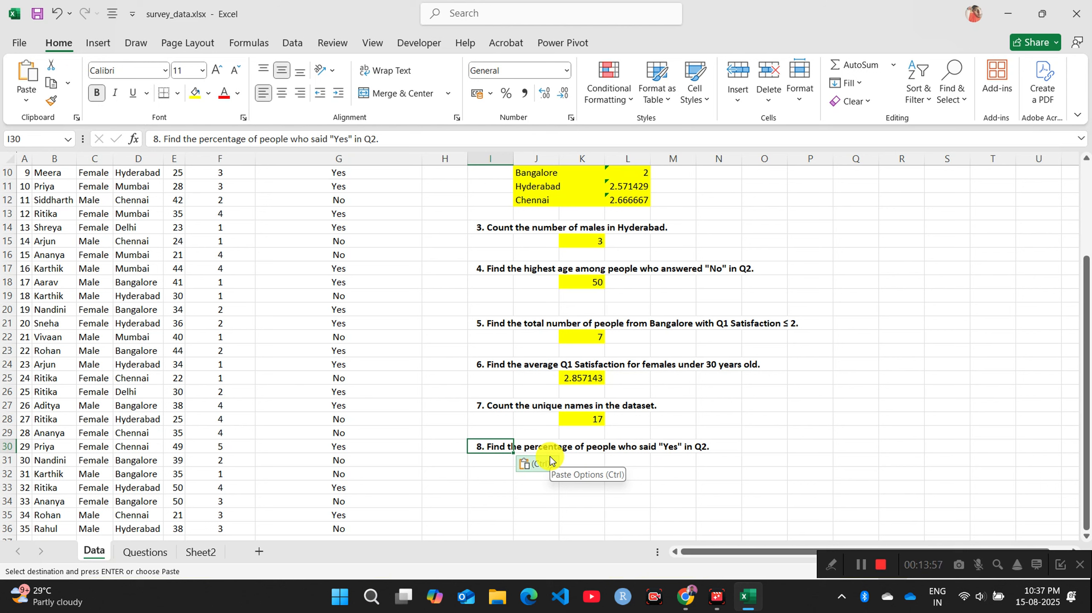
# Step: Enter a COUNTIF in K31 that counts the "Yes" answers in the Q2 recommendation range G2:G36
pyautogui.click(583, 460)
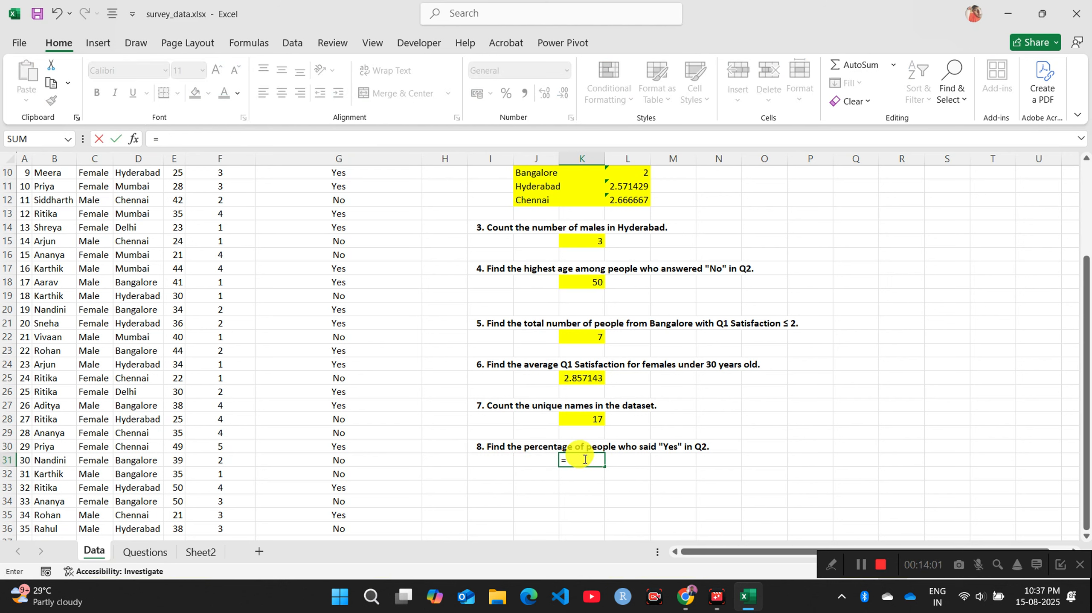
pyautogui.write('cou')
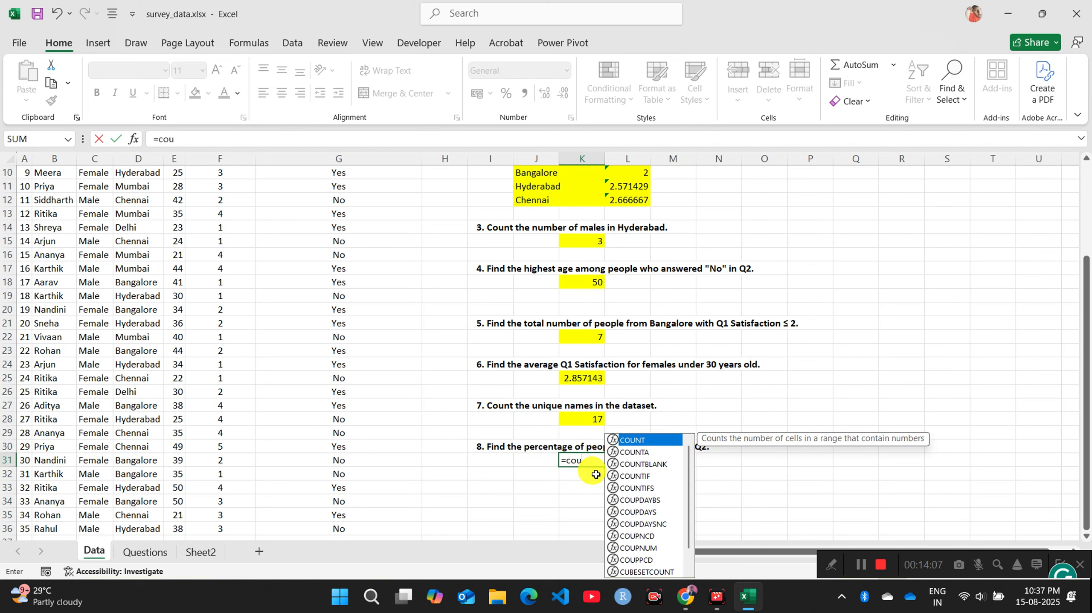
pyautogui.press('Down')
pyautogui.press('Down')
pyautogui.press('Down')
pyautogui.press('Tab')
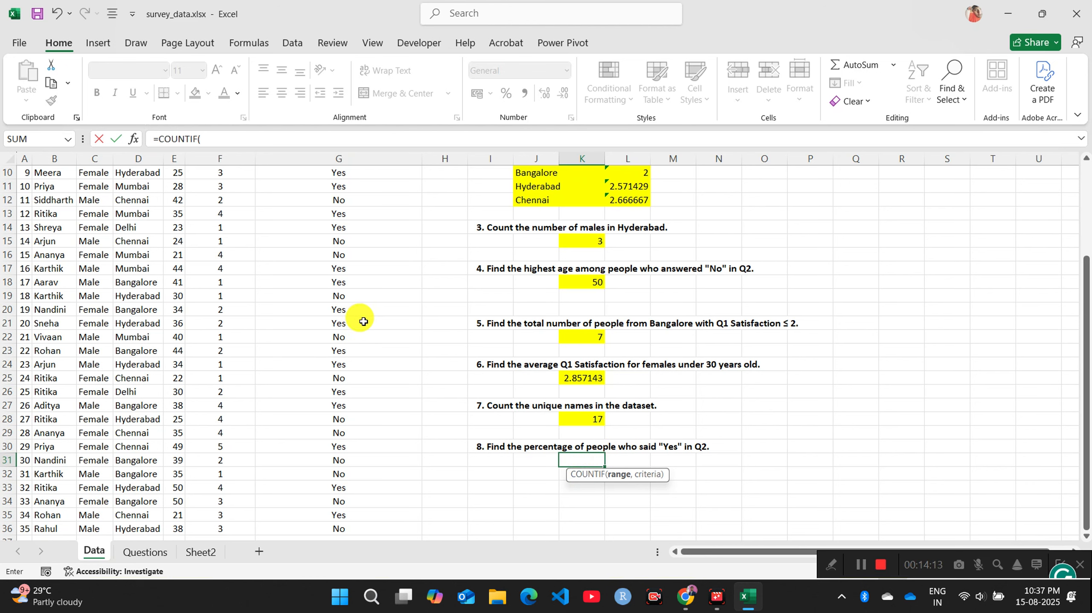
pyautogui.scroll(3, 353, 316)
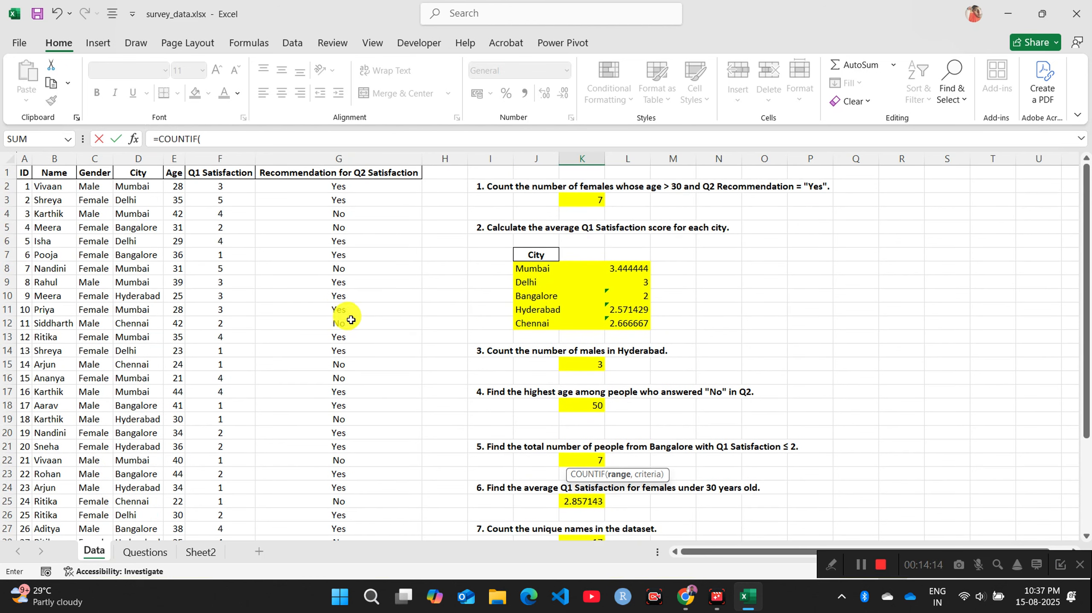
pyautogui.click(345, 187)
pyautogui.hotkey('ctrl', 'shift', 'Down')
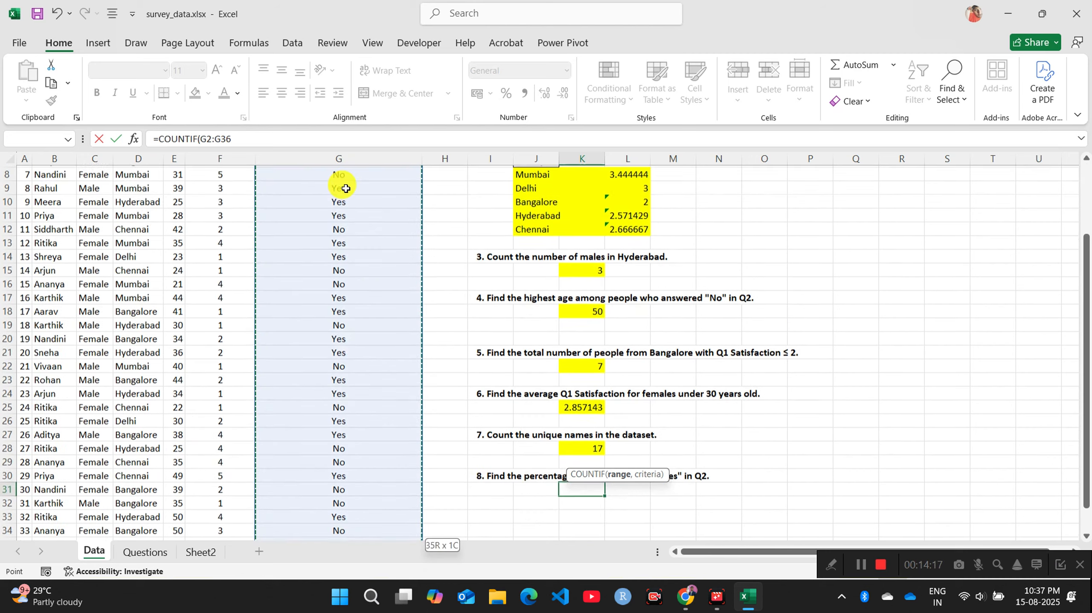
pyautogui.write(',"')
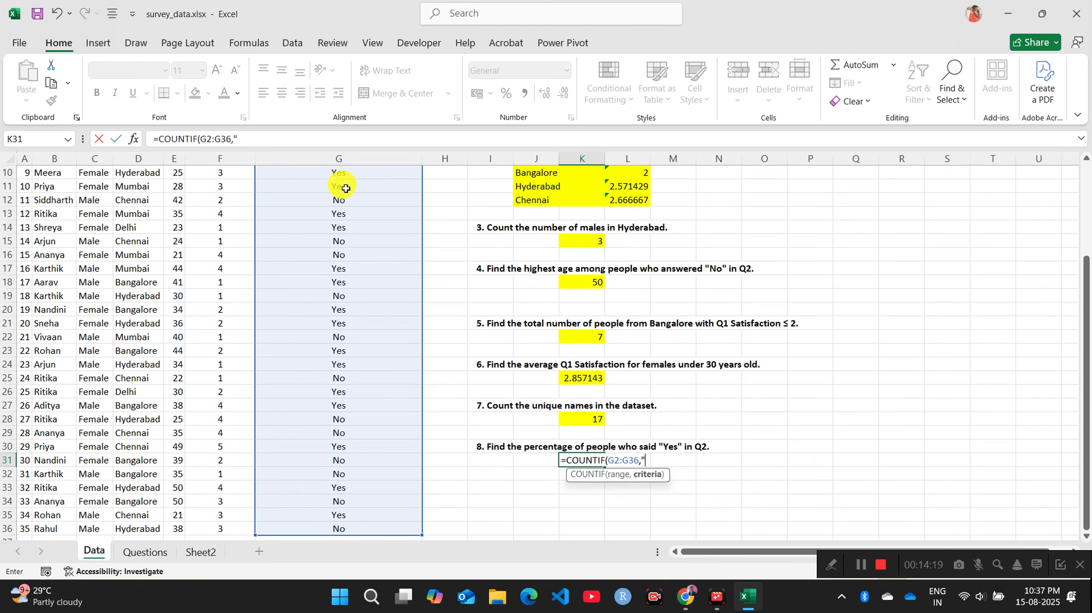
pyautogui.write('Yezsy')
pyautogui.write(',')
pyautogui.press('BackSpace')
pyautogui.write(')')
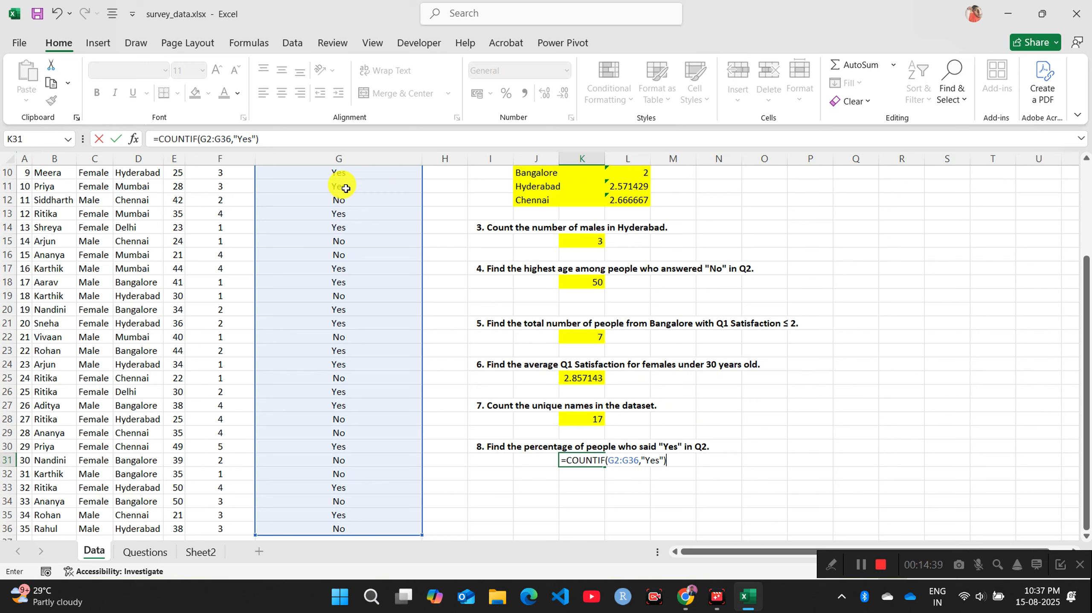
# Step: Divide K31's COUNTIF by a COUNTA of the Q2 recommendation range G2:G36 and complete the formula
pyautogui.write('/cou')
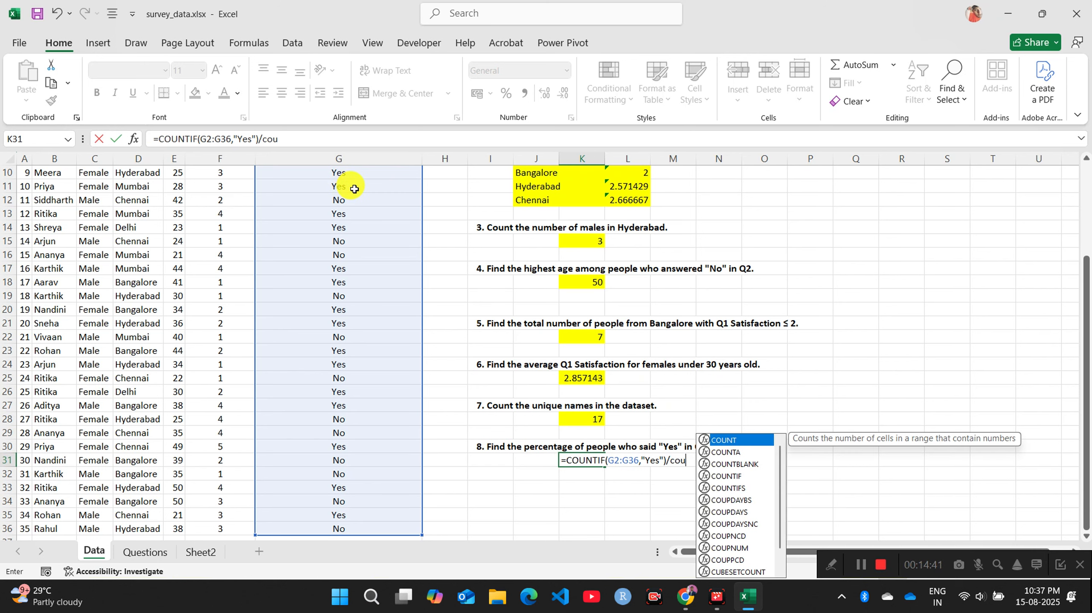
pyautogui.press('Down')
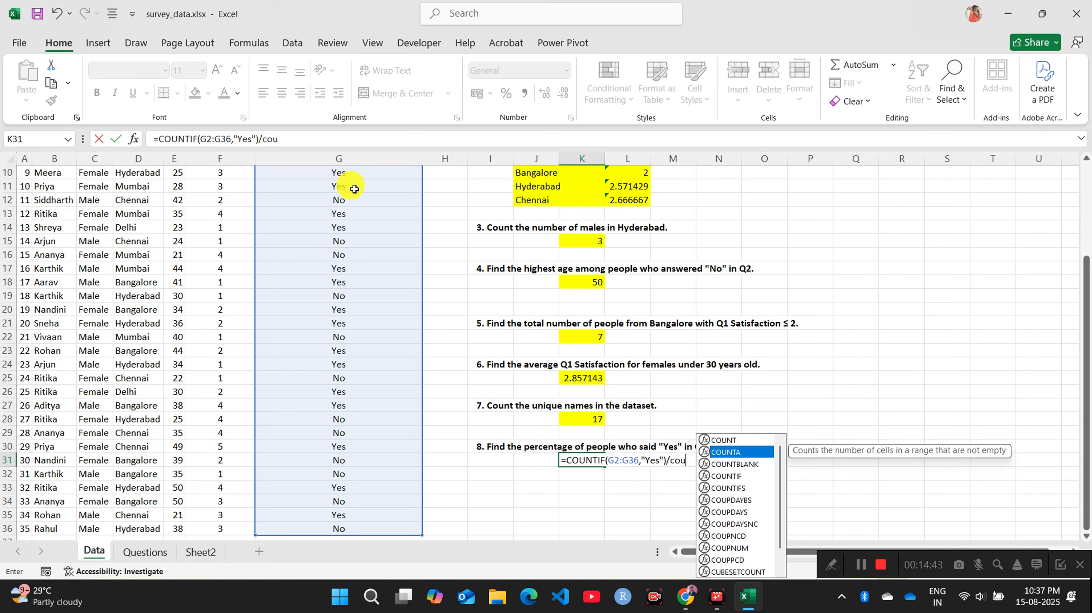
pyautogui.press('Tab')
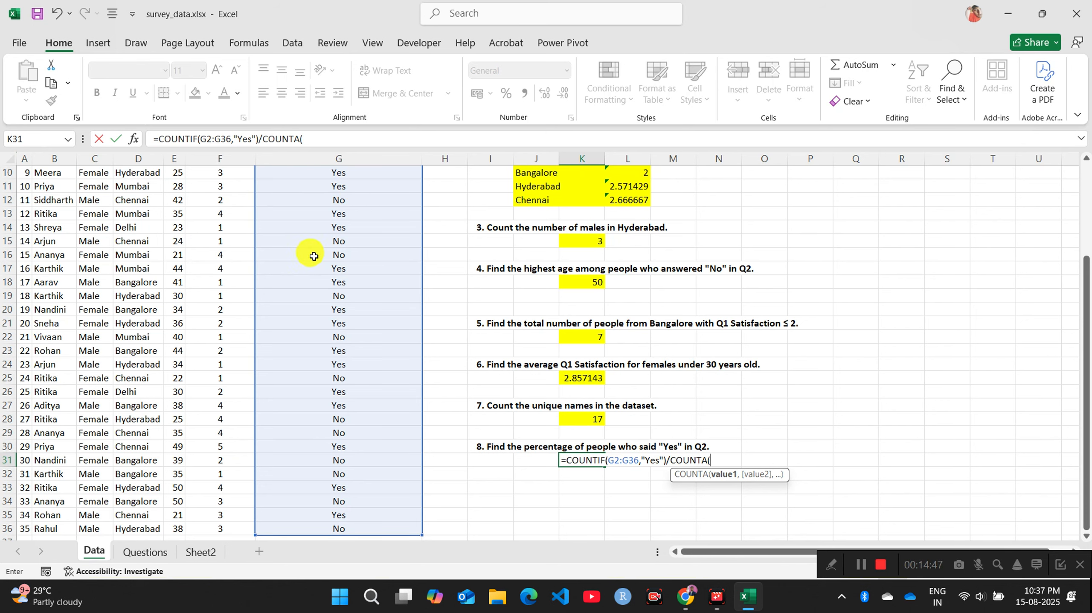
pyautogui.scroll(3, 319, 256)
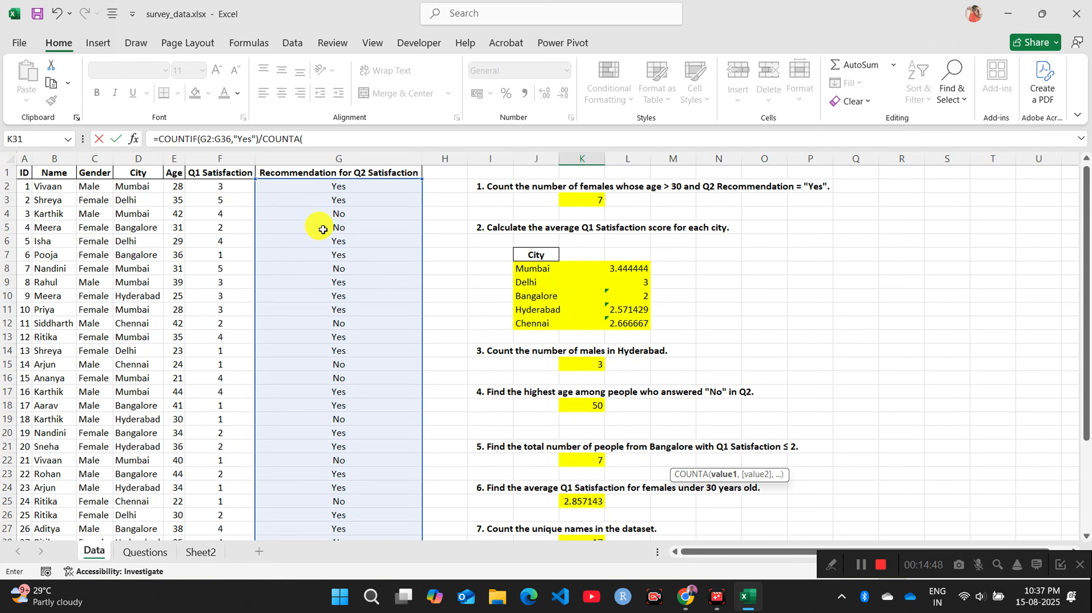
pyautogui.click(350, 186)
pyautogui.hotkey('ctrl', 'shift', 'Down')
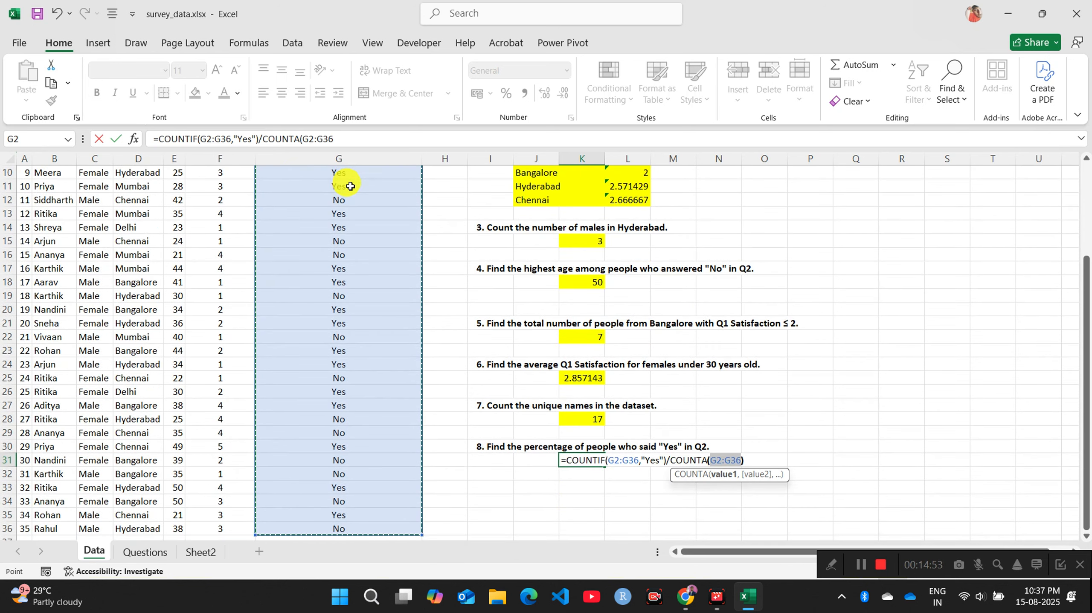
pyautogui.hotkey('ctrl', 'Return')
pyautogui.press('Return')
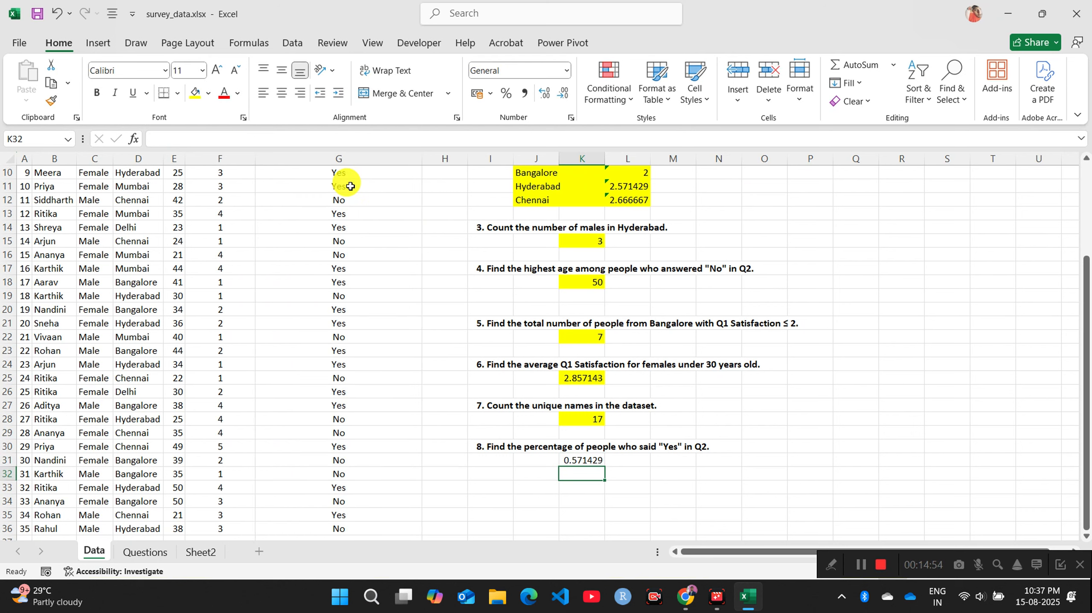
# Step: Fill the question 8 result cell K31 yellow and format it as a percentage
pyautogui.click(581, 463)
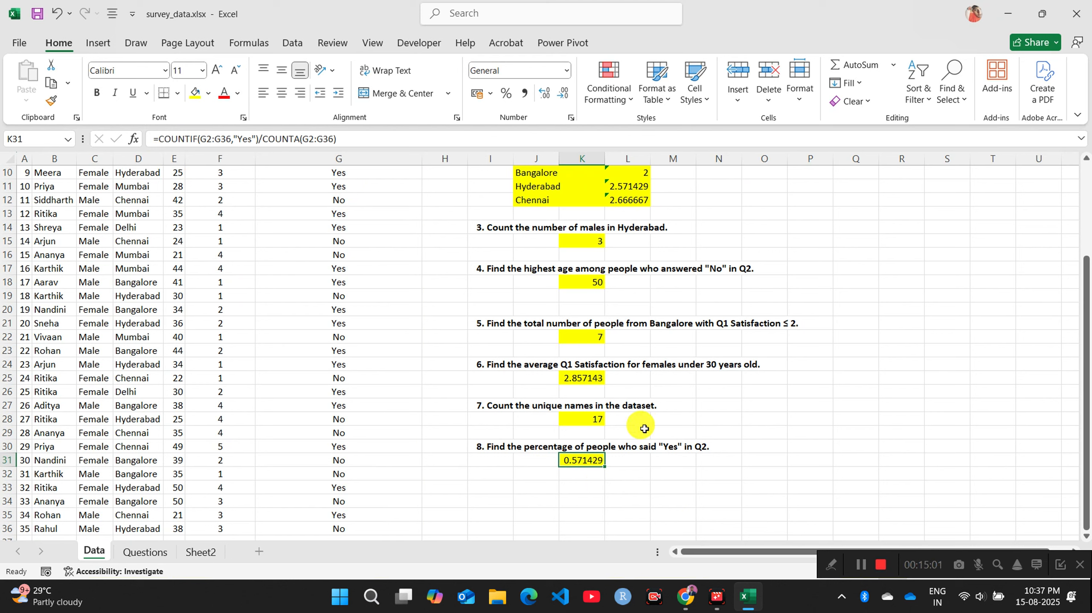
pyautogui.click(508, 94)
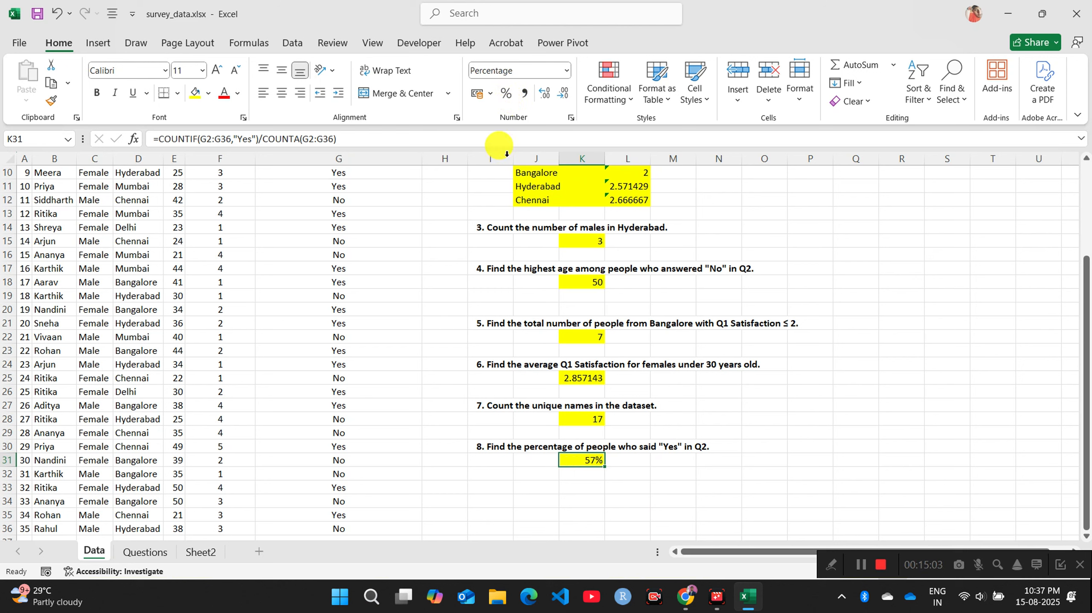
pyautogui.click(628, 462)
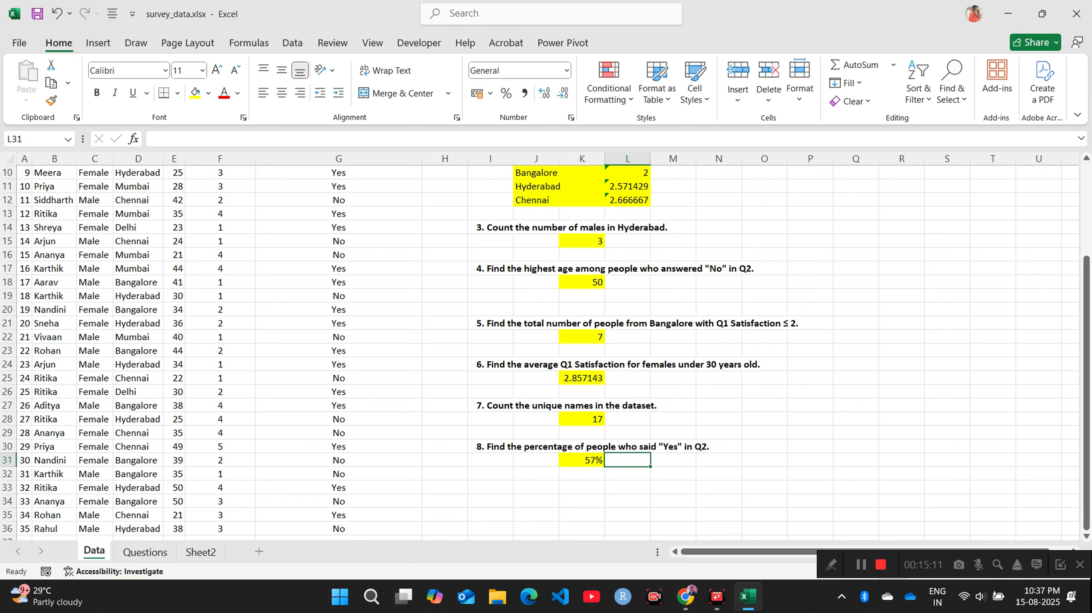
# Step: Copy question 9, on the oldest female in Mumbai, from the Questions sheet into cell I33 of the Data sheet
pyautogui.click(142, 553)
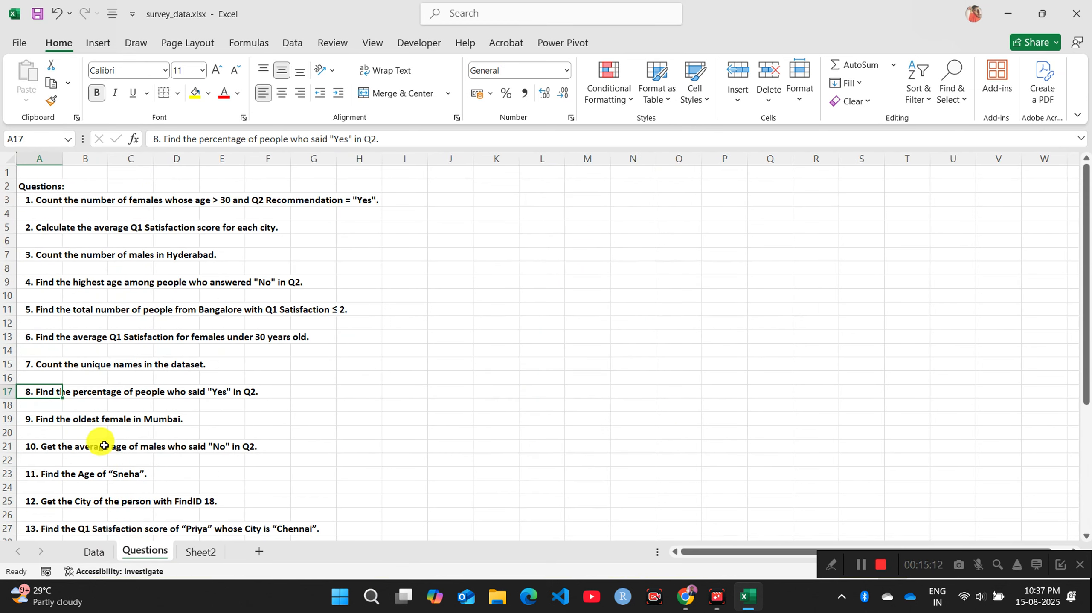
pyautogui.click(36, 419)
pyautogui.hotkey('ctrl', 'c')
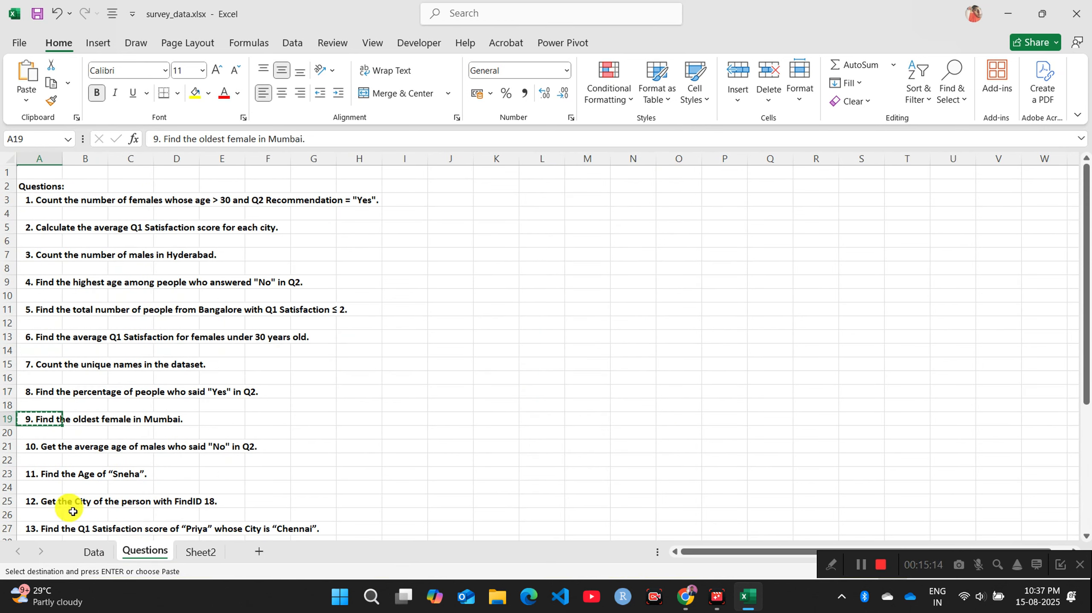
pyautogui.click(93, 552)
pyautogui.click(485, 489)
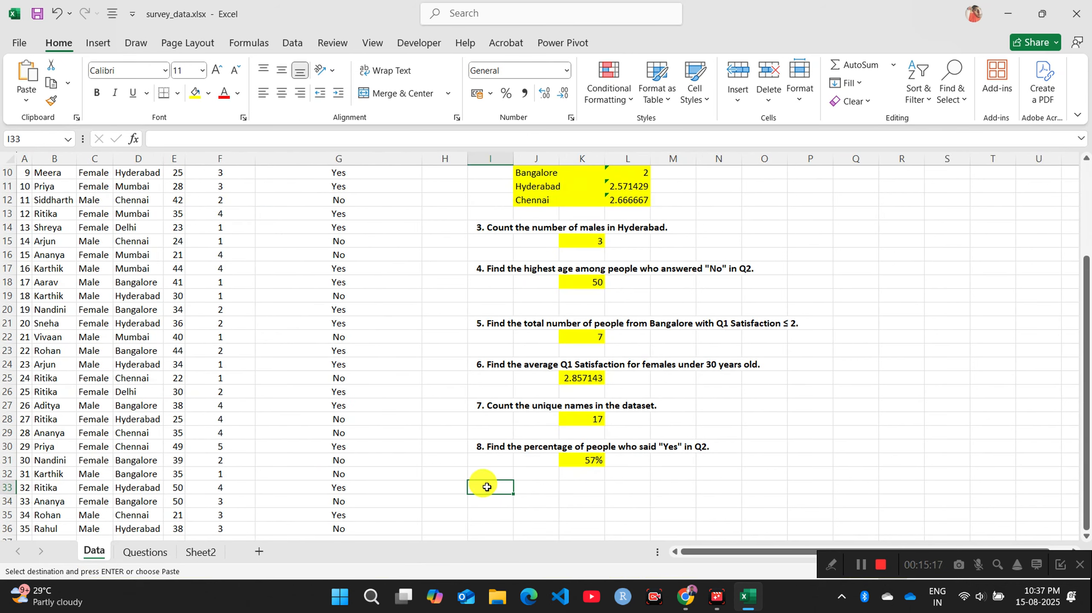
pyautogui.hotkey('ctrl', 'v')
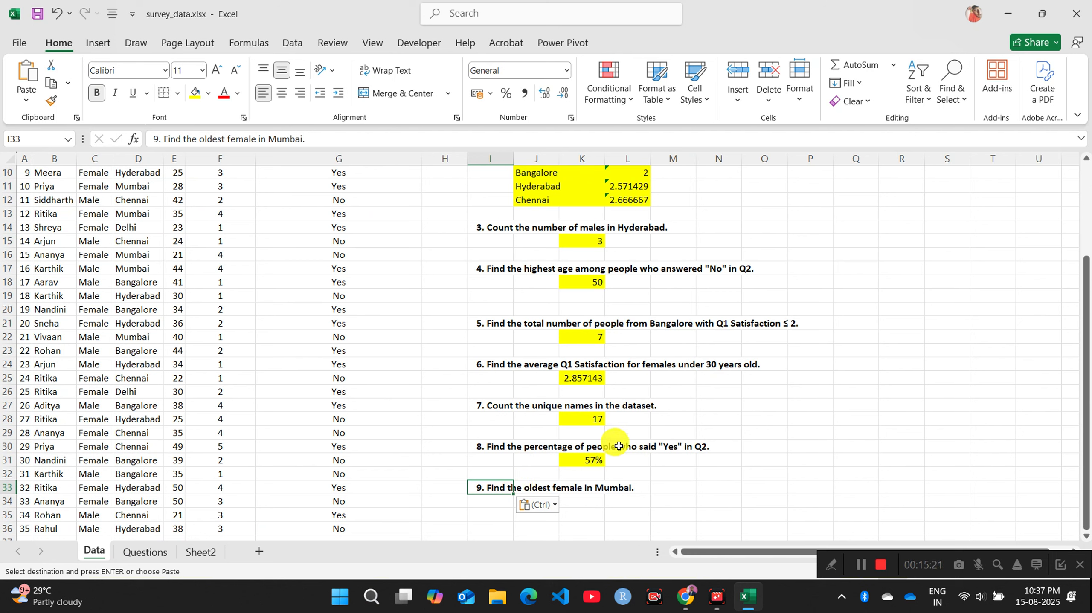
# Step: Start a MAXIFS formula in K34 for question 9 with the Age range E2:E36 as the maximum range
pyautogui.click(745, 434)
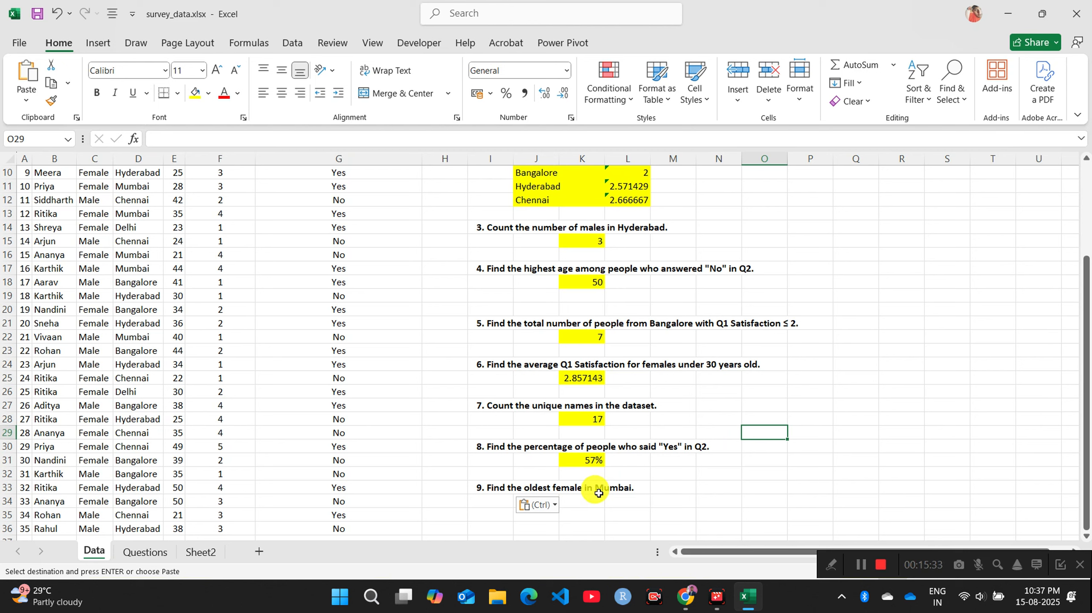
pyautogui.click(580, 505)
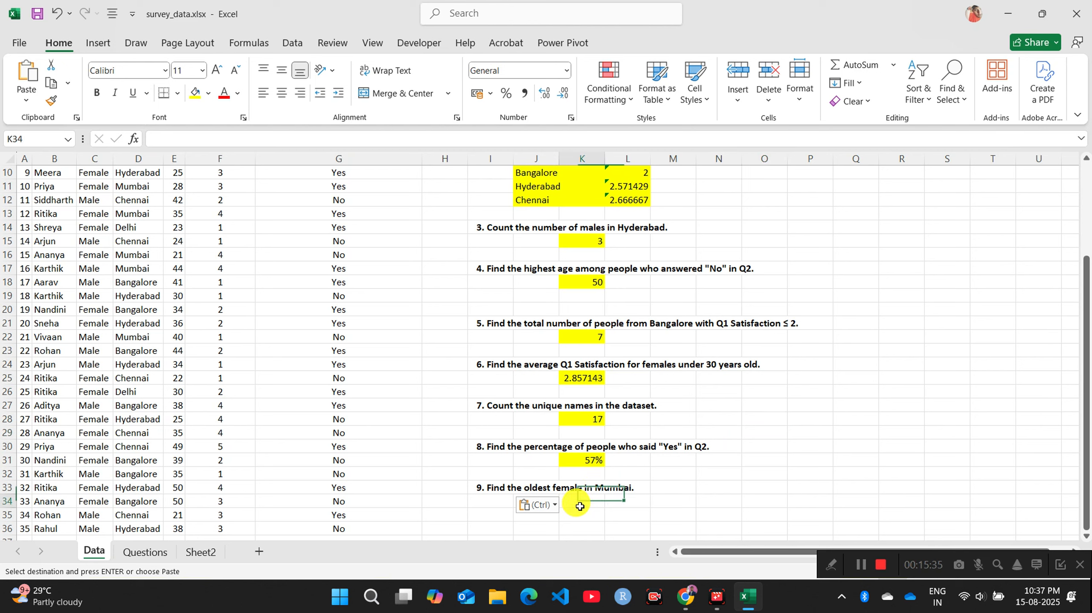
pyautogui.press('Escape')
pyautogui.write('=')
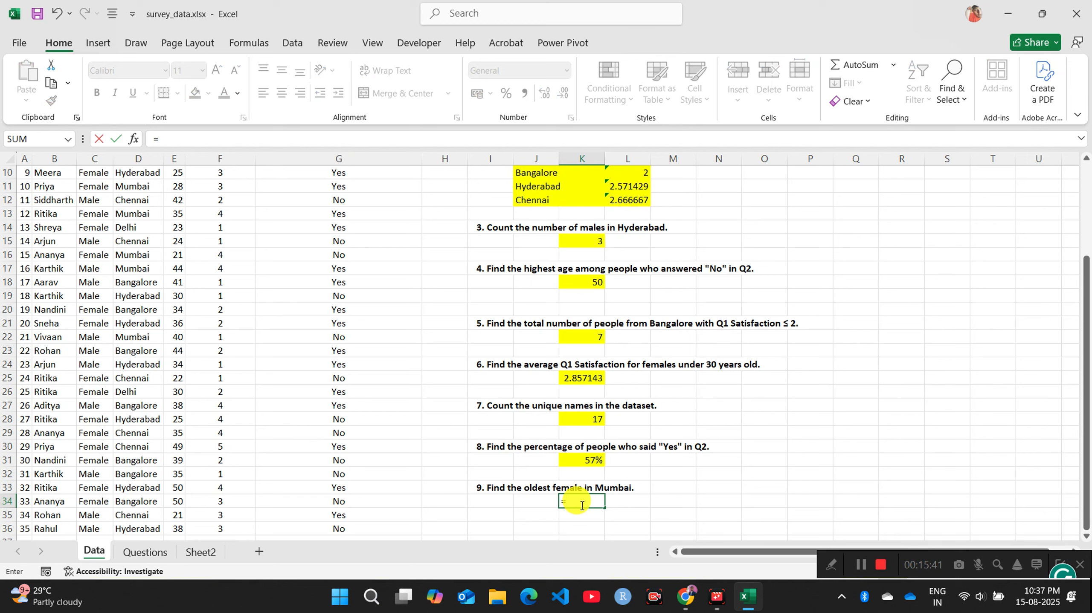
pyautogui.write('ma')
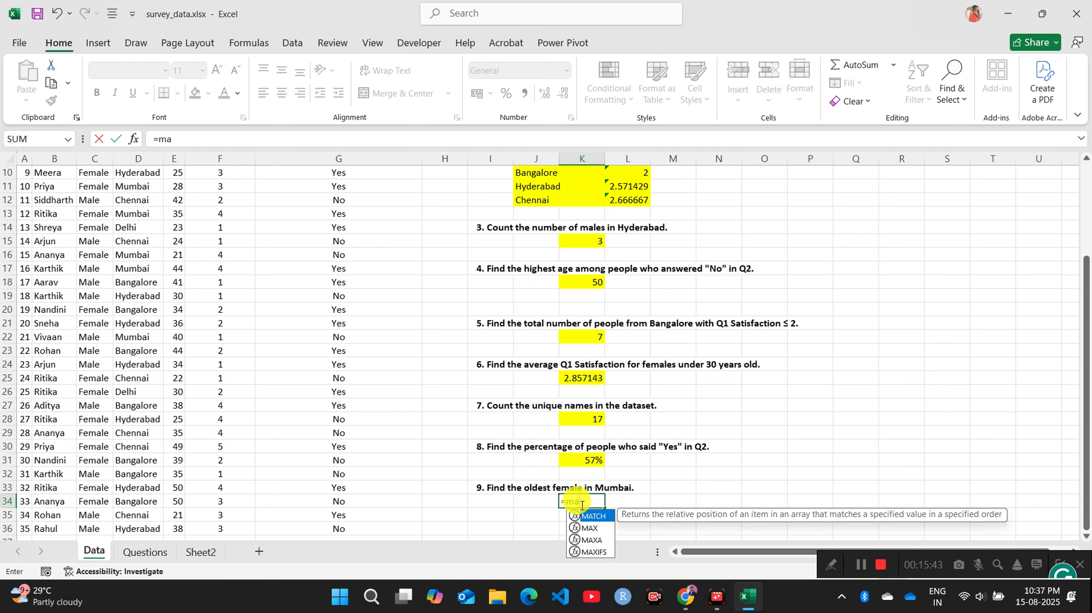
pyautogui.press('Down')
pyautogui.press('Down')
pyautogui.press('Down')
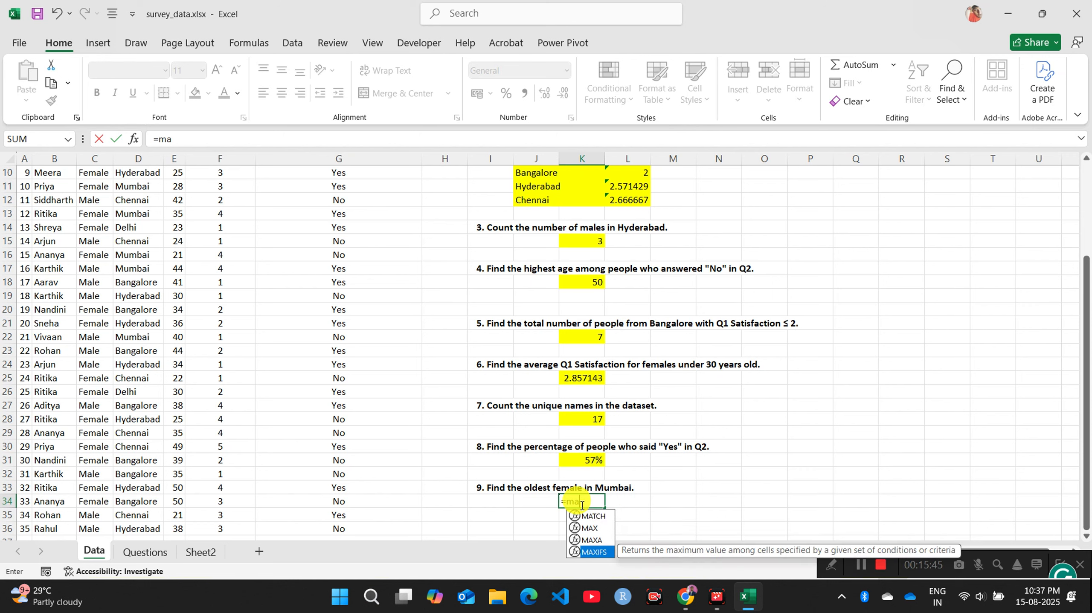
pyautogui.press('Tab')
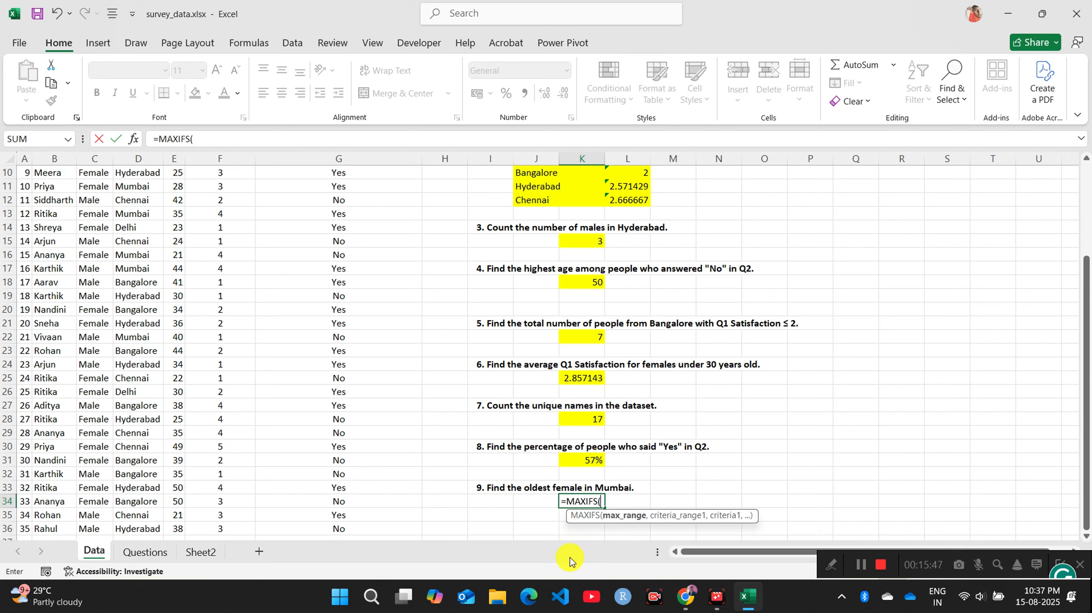
pyautogui.scroll(2, 276, 368)
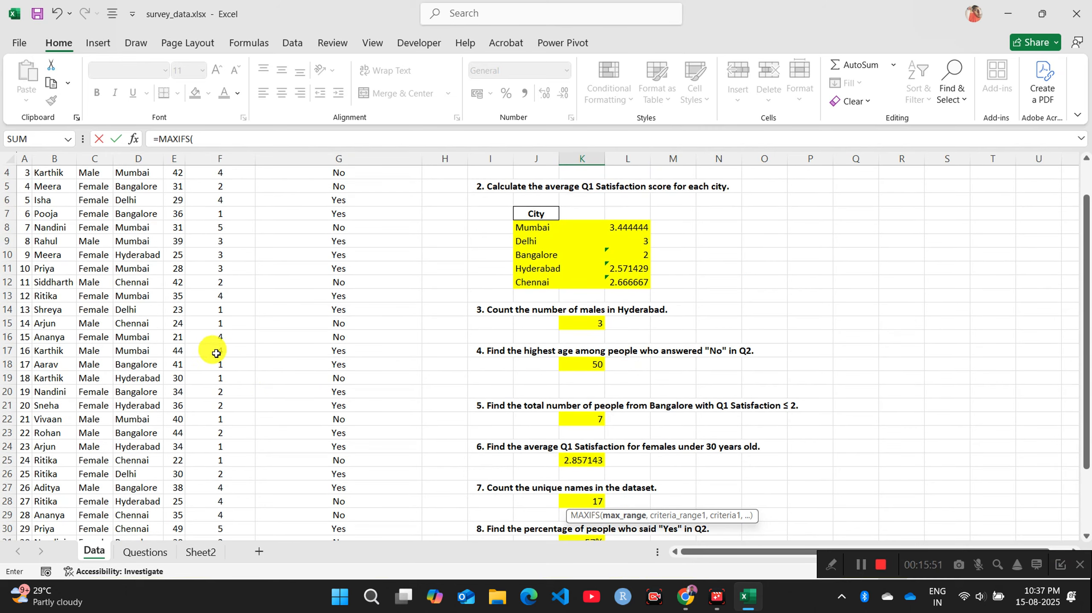
pyautogui.scroll(1, 142, 320)
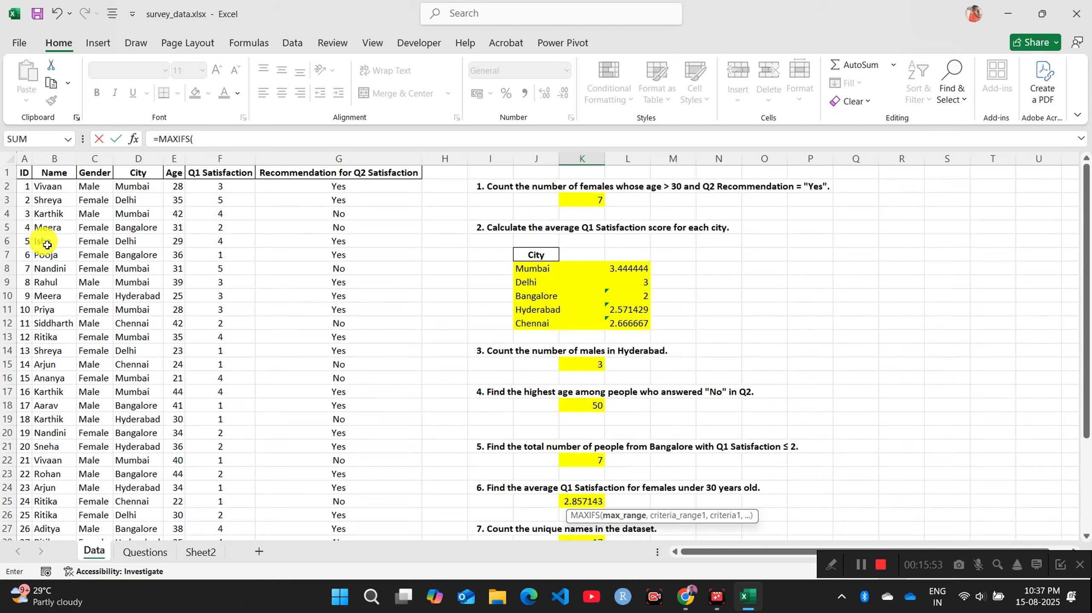
pyautogui.click(172, 187)
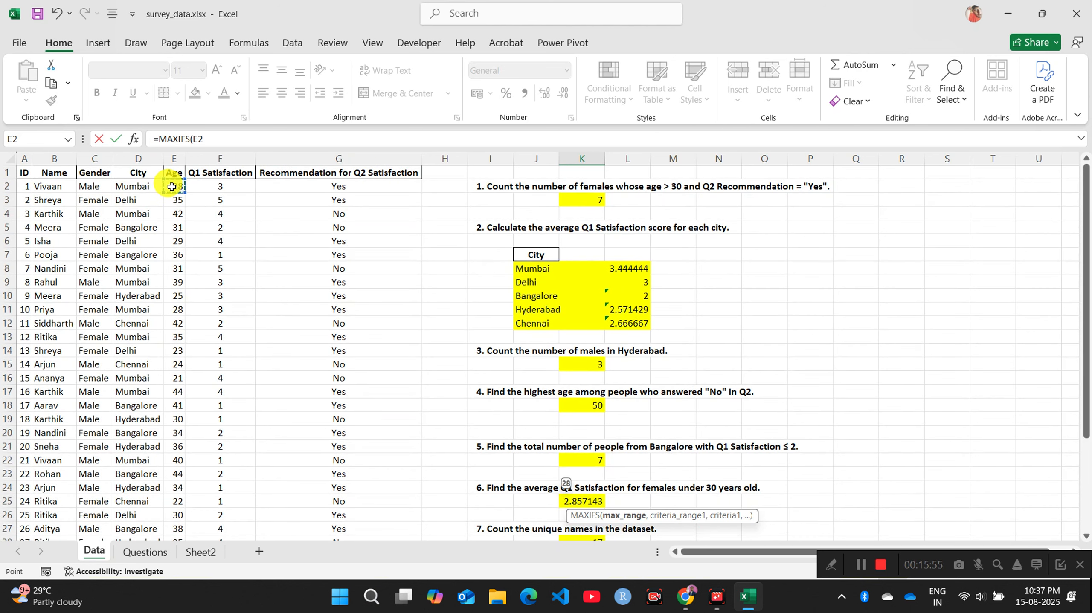
pyautogui.hotkey('ctrl', 'shift', 'Down')
pyautogui.write(',')
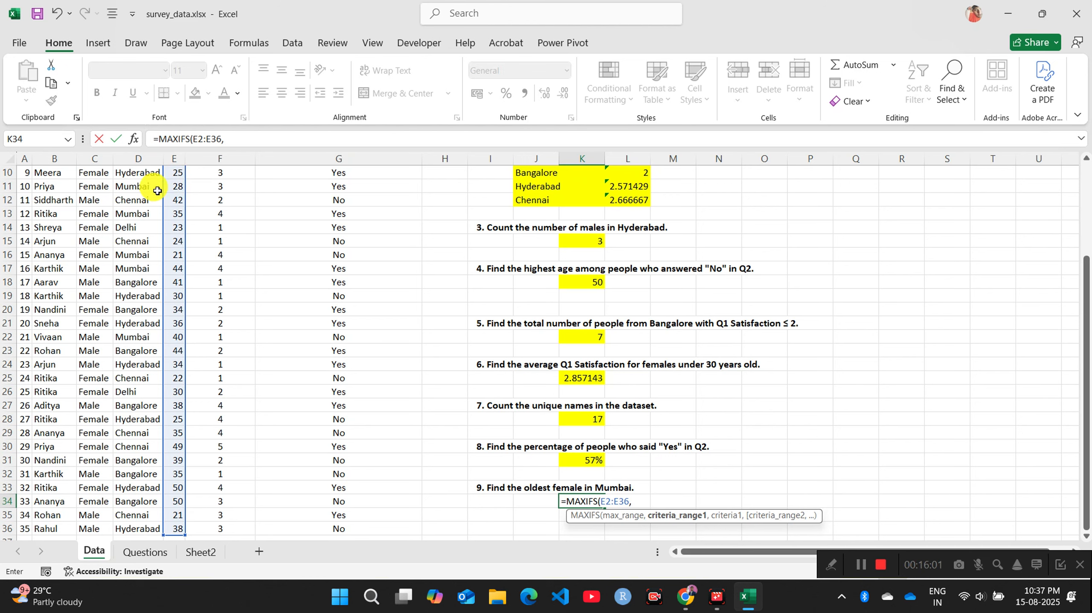
# Step: Add the gender condition to K34's MAXIFS, matching C2:C36 to "Female"
pyautogui.scroll(3, 76, 202)
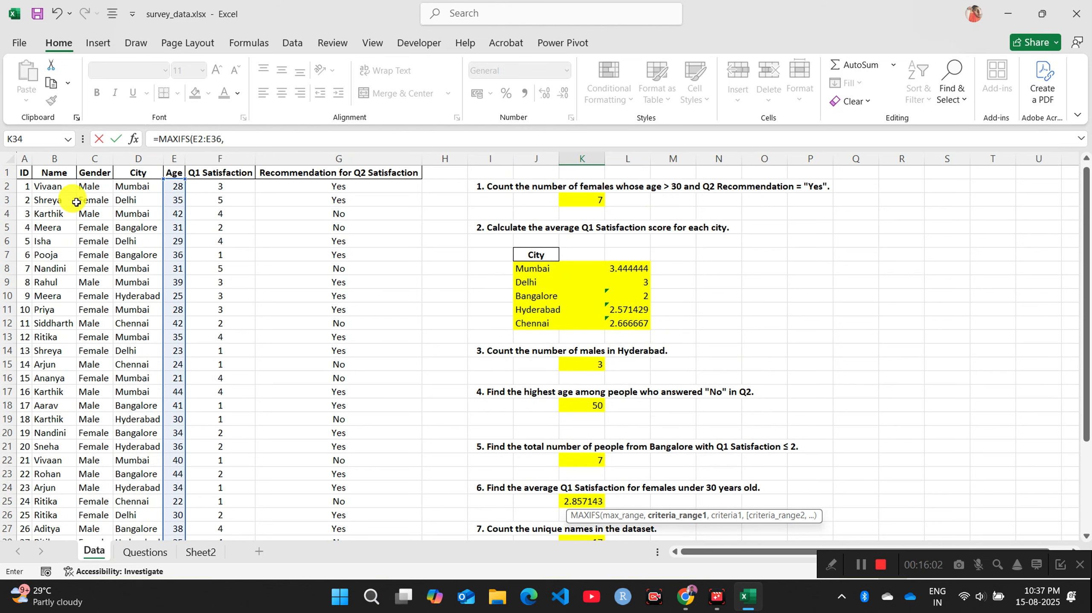
pyautogui.click(99, 187)
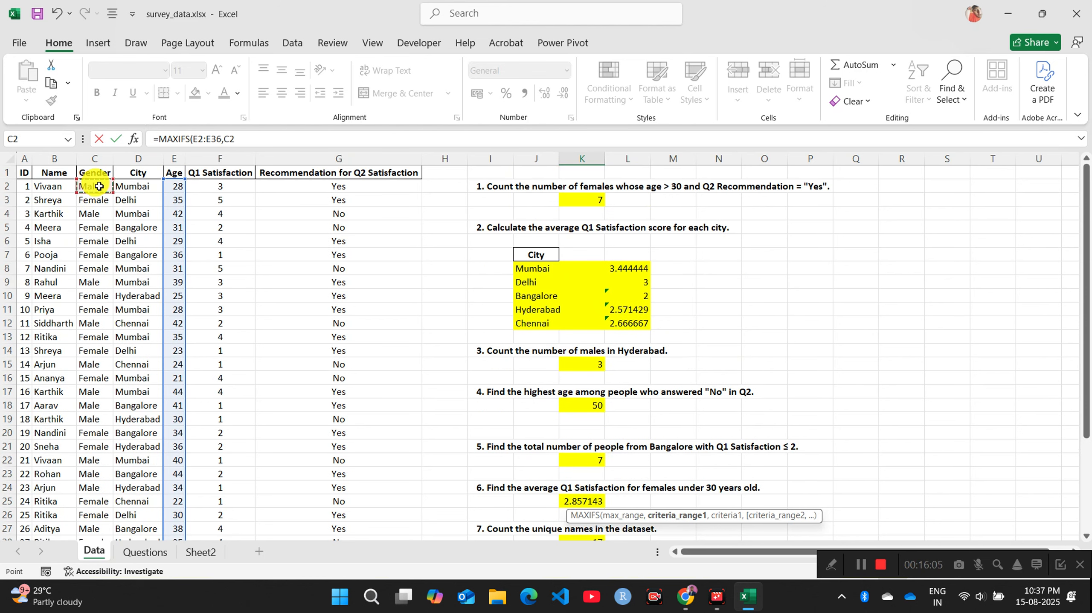
pyautogui.hotkey('ctrl', 'shift', 'Down')
pyautogui.write(',')
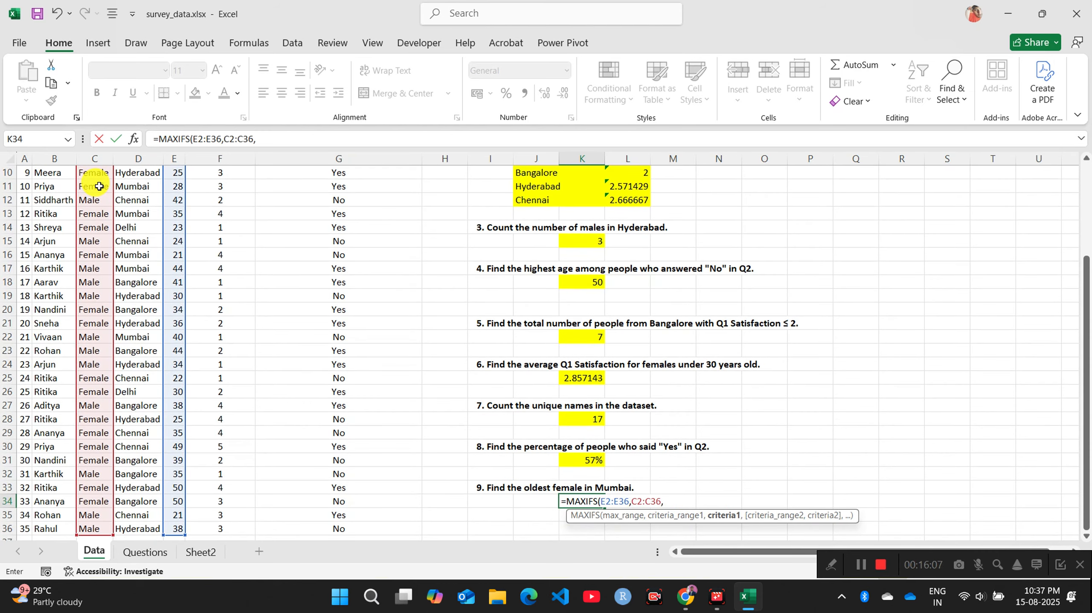
pyautogui.write('"Fa')
pyautogui.write('male')
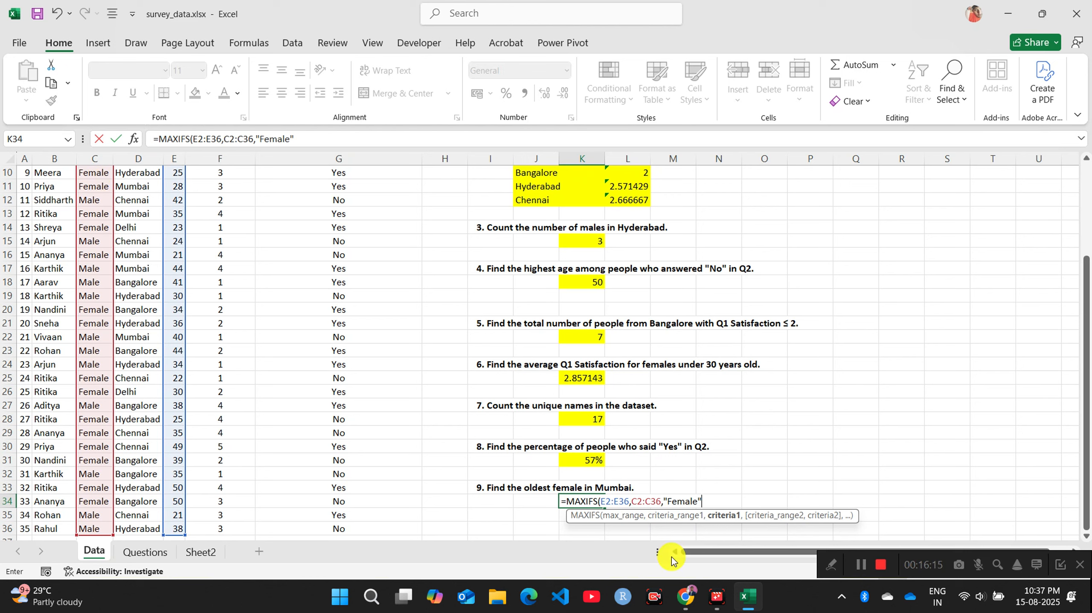
pyautogui.write('"')
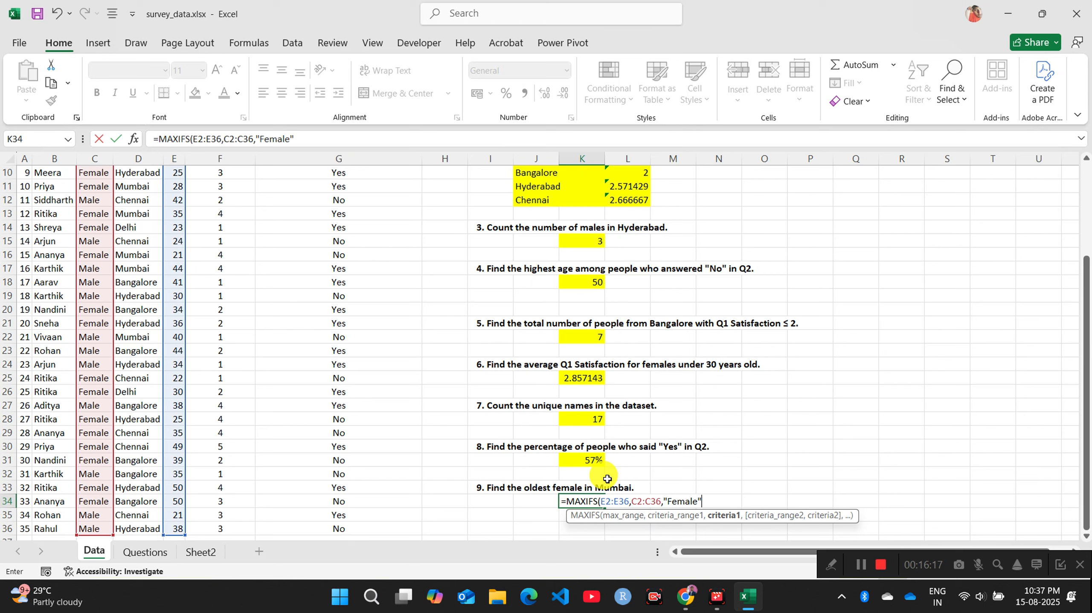
pyautogui.write(',')
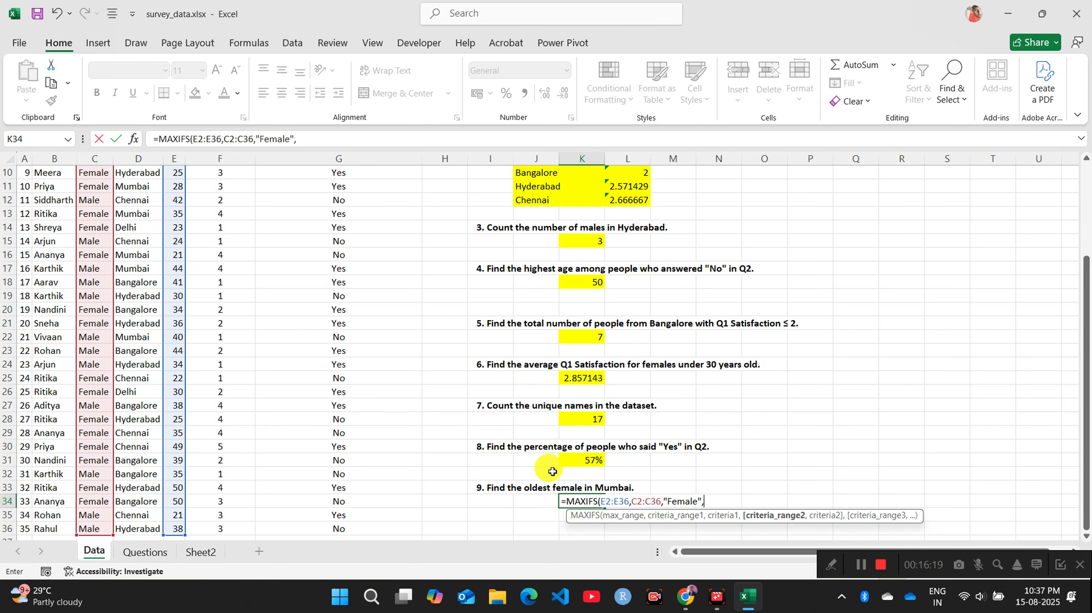
# Step: Complete K34's MAXIFS with the city condition D2:D36 equal to "Mumbai", and fill the result cell yellow
pyautogui.scroll(1, 193, 247)
pyautogui.scroll(2, 188, 245)
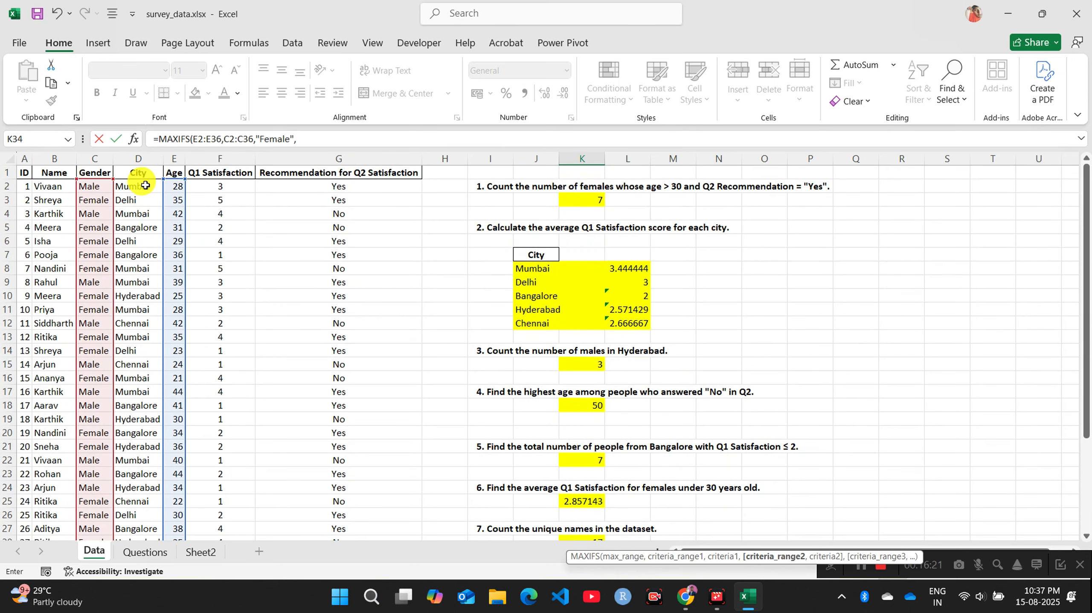
pyautogui.click(145, 185)
pyautogui.hotkey('ctrl', 'shift', 'Down')
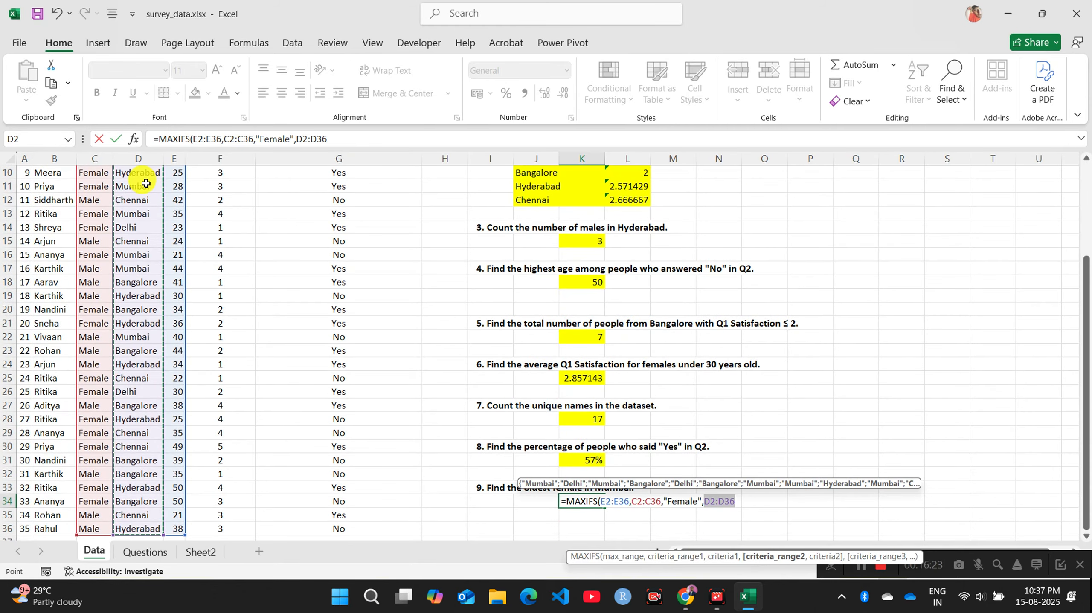
pyautogui.write(',')
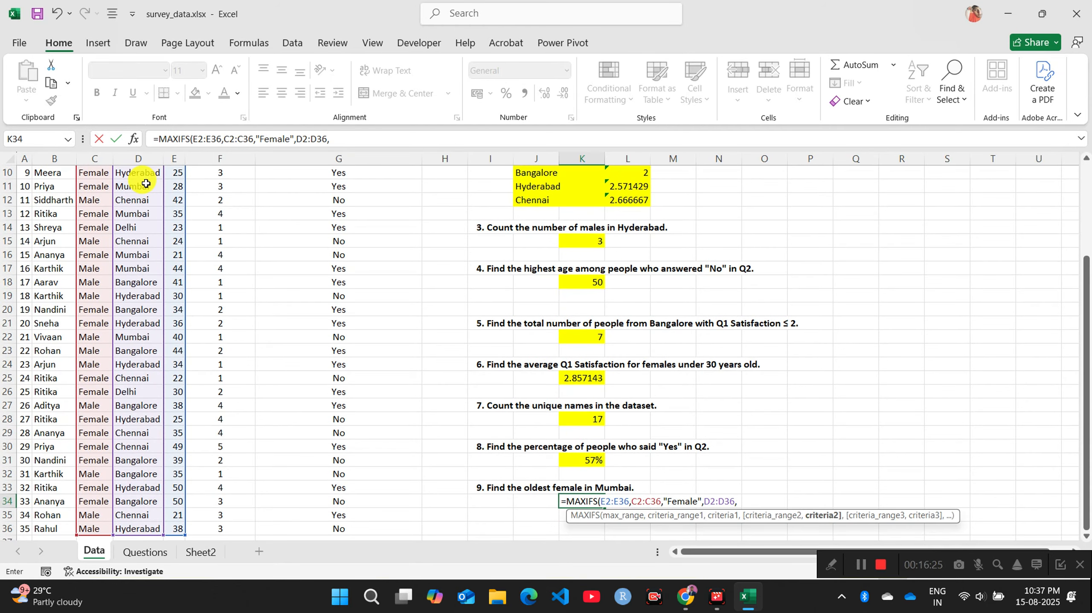
pyautogui.write('"Mumbai")')
pyautogui.press('Return')
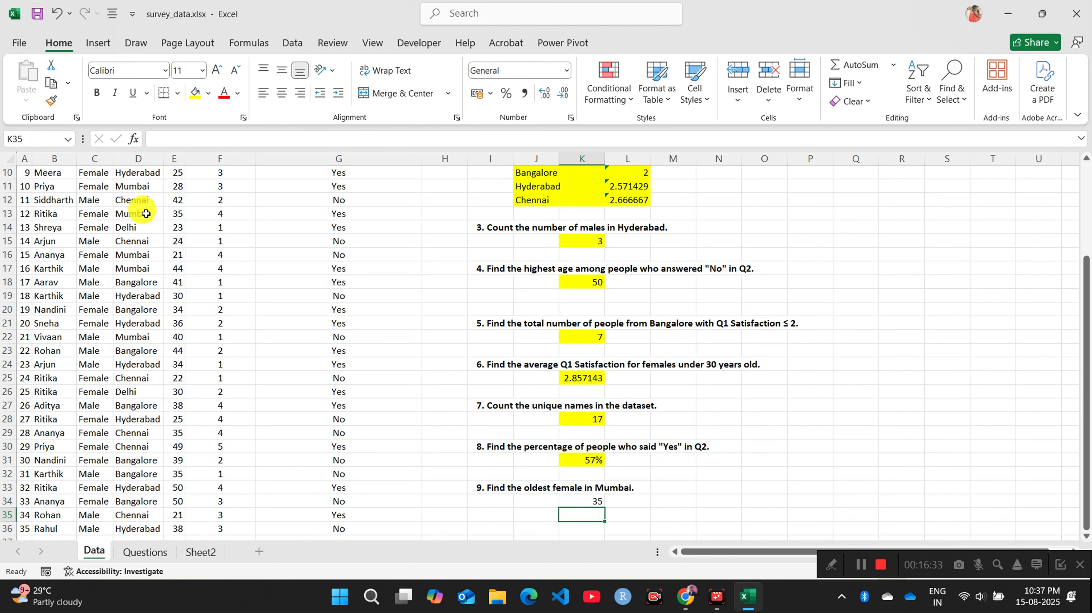
pyautogui.press('Up')
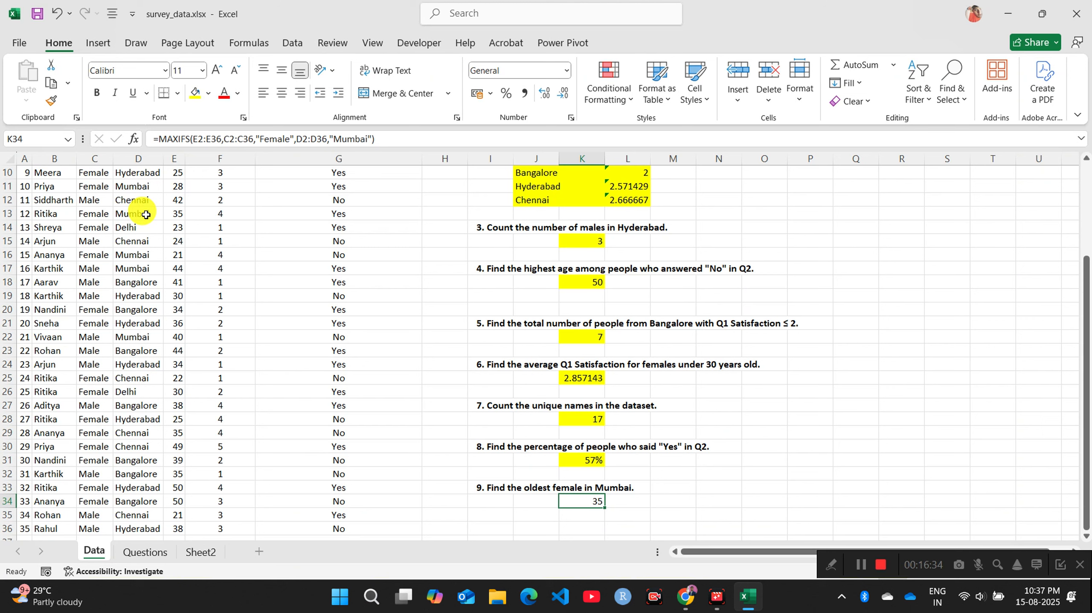
pyautogui.click(195, 93)
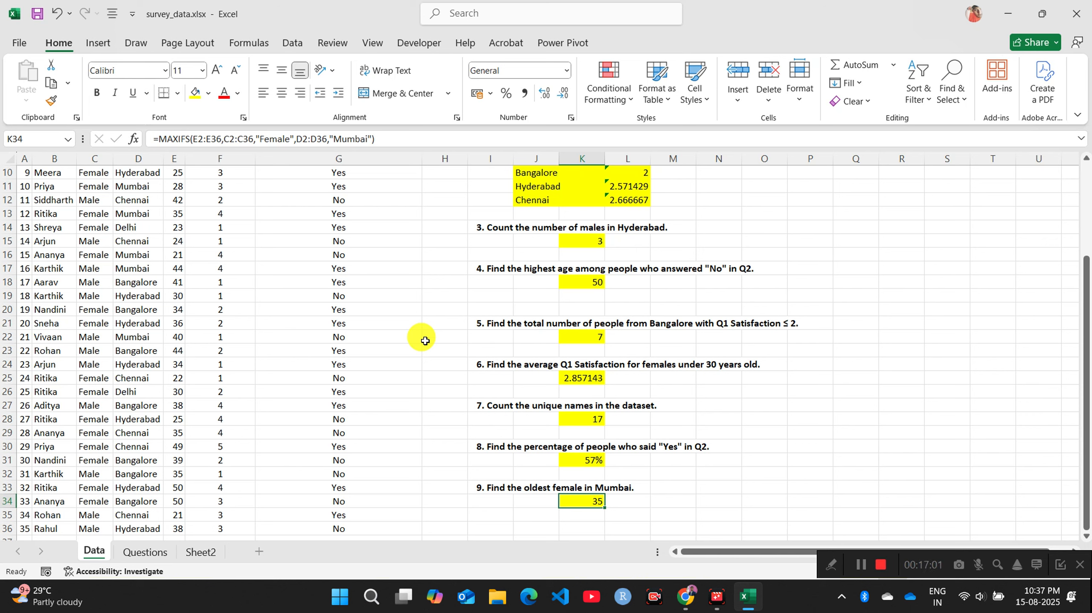
# Step: Copy question 10, on the average age of males who said "No", from the Questions sheet into cell I36 of the Data sheet
pyautogui.click(153, 553)
pyautogui.click(32, 447)
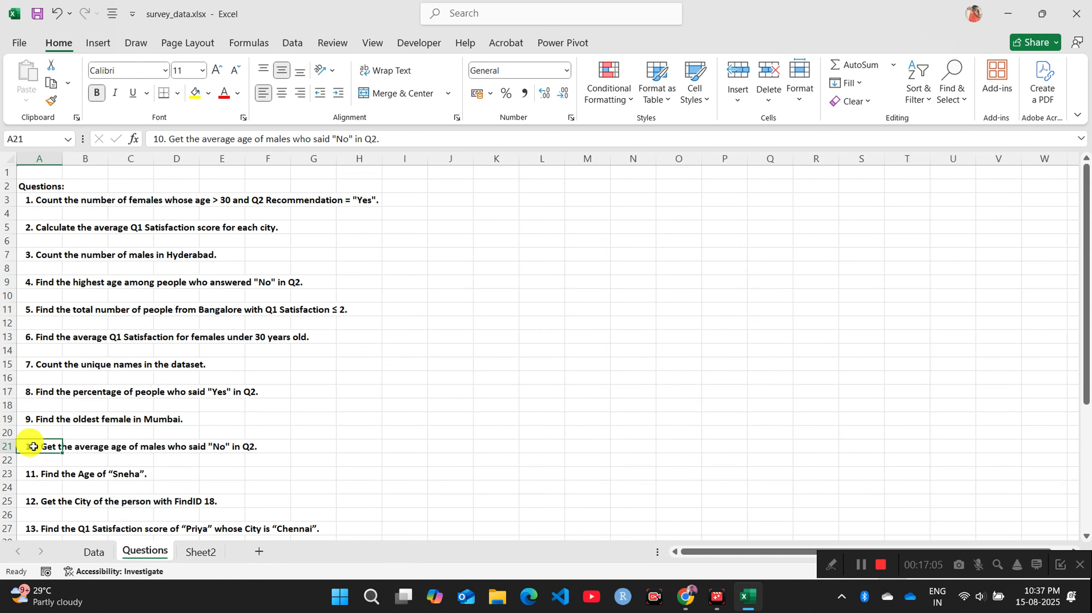
pyautogui.hotkey('ctrl', 'c')
pyautogui.click(94, 553)
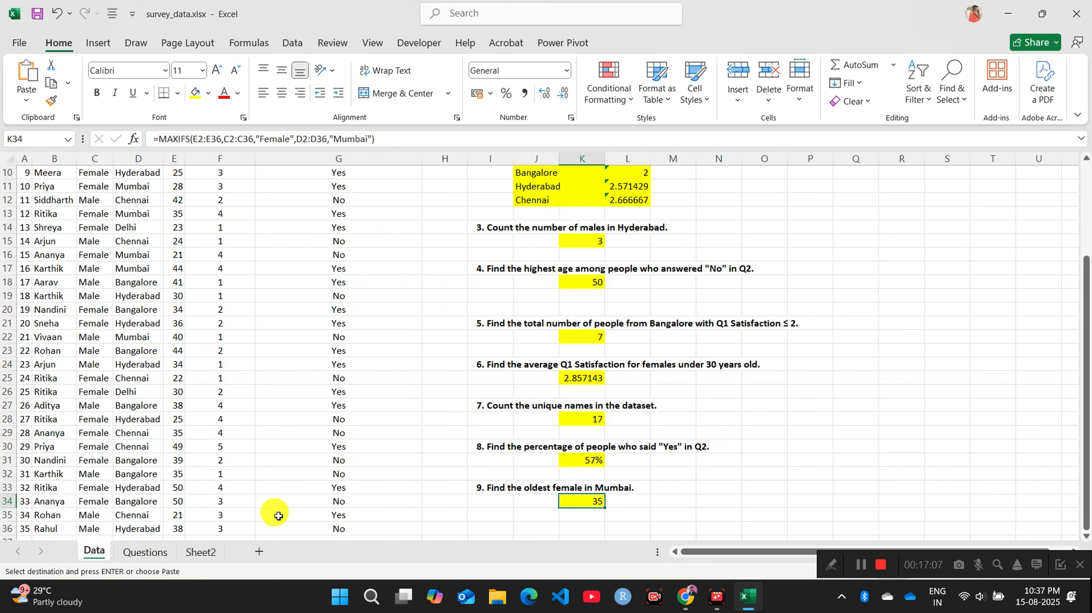
pyautogui.click(489, 517)
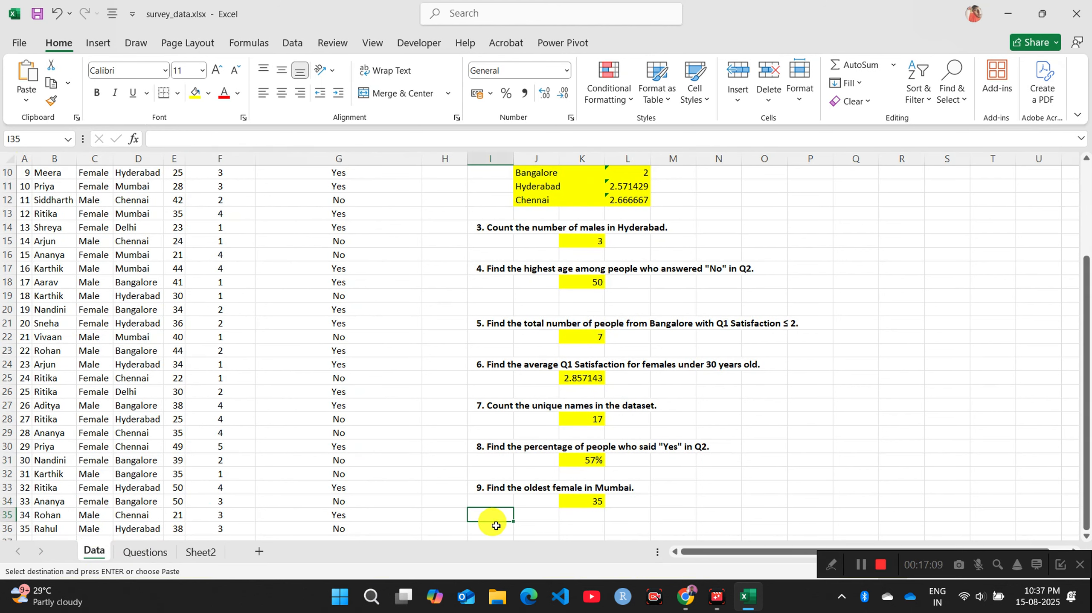
pyautogui.click(496, 527)
pyautogui.hotkey('ctrl', 'v')
pyautogui.scroll(-2, 693, 373)
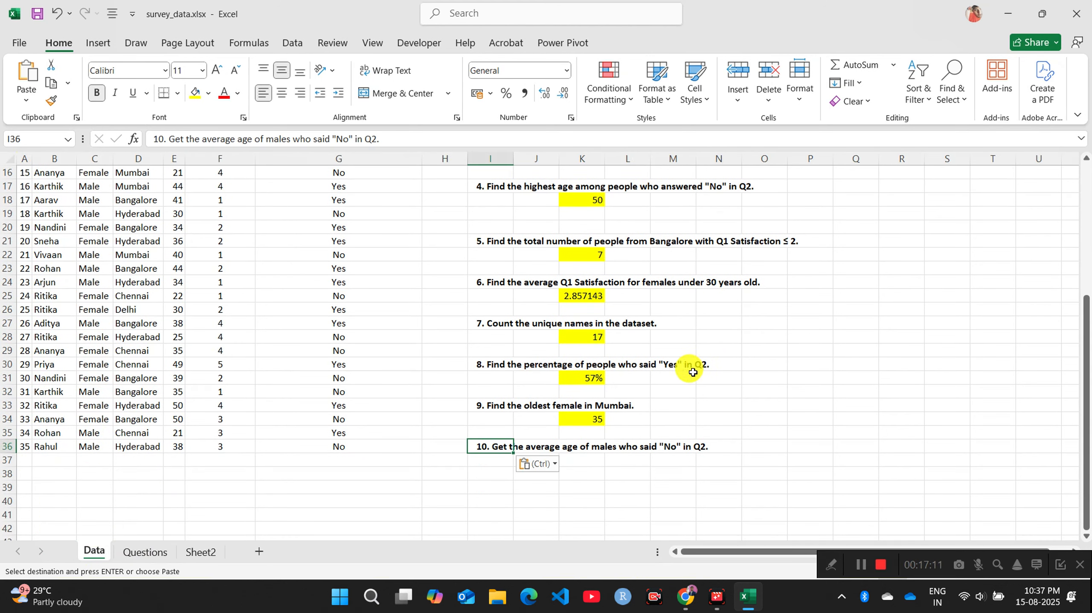
# Step: Start an AVERAGEIFS formula in K37 for question 10 with the Age range E2:E36 as the average range
pyautogui.click(496, 487)
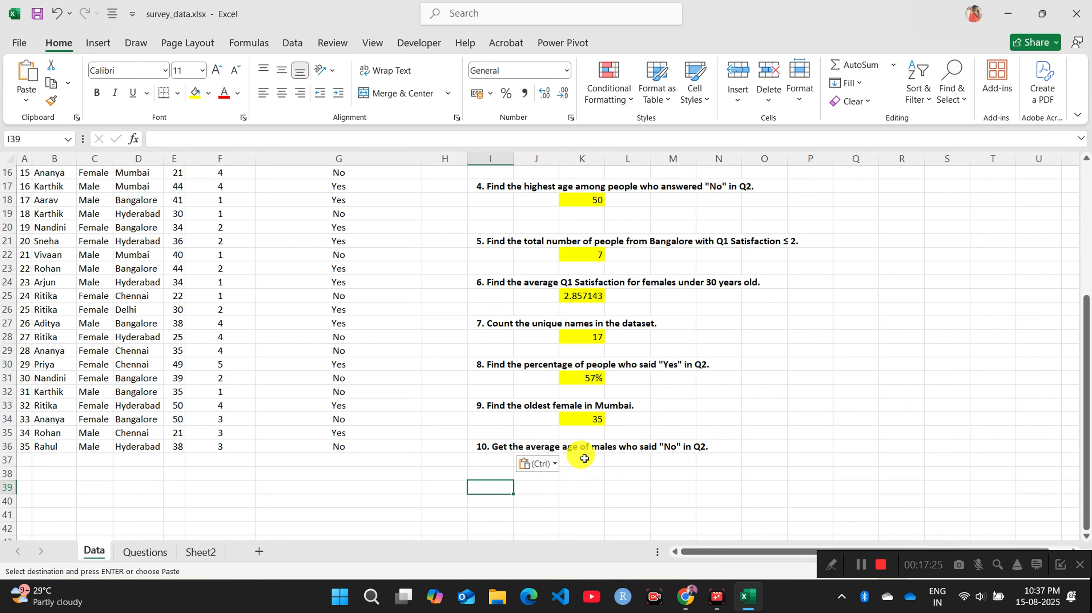
pyautogui.press('Right')
pyautogui.press('Up')
pyautogui.press('Right')
pyautogui.press('Right')
pyautogui.press('Up')
pyautogui.press('Left')
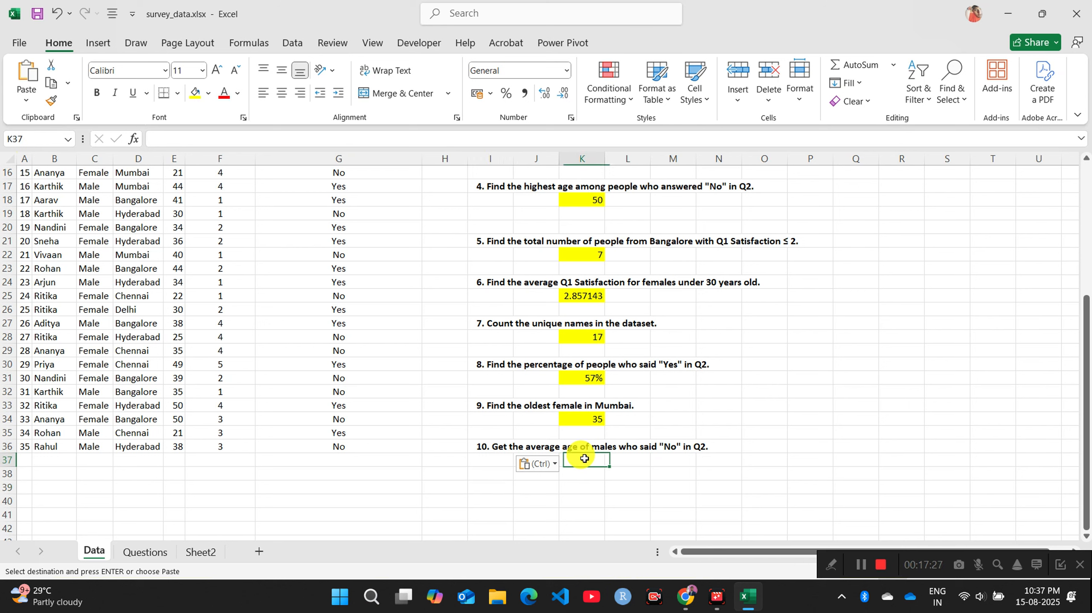
pyautogui.write('=av')
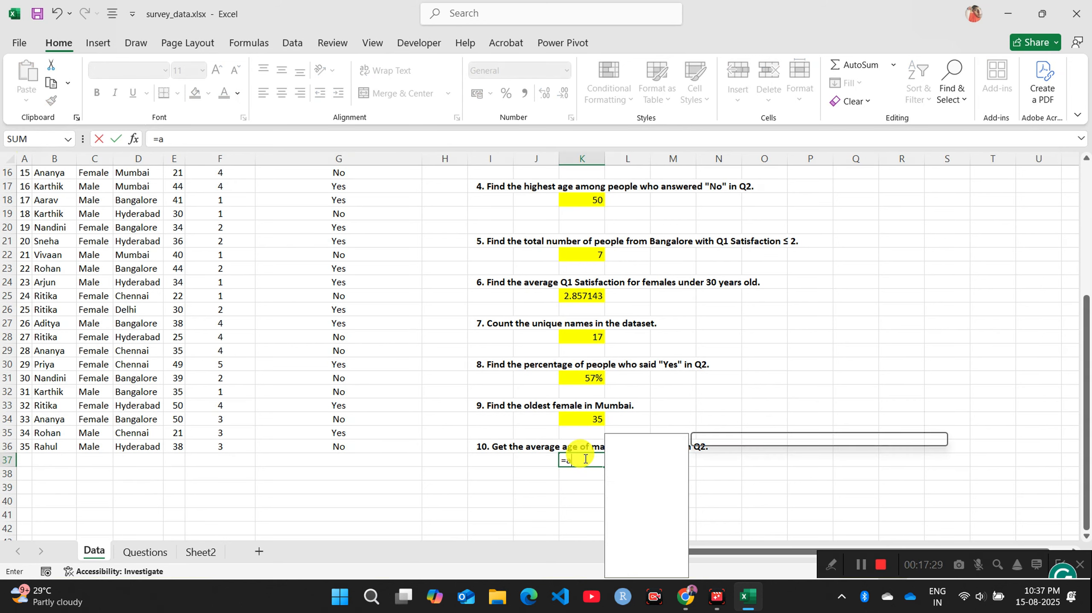
pyautogui.press('Down')
pyautogui.press('Down')
pyautogui.press('Down')
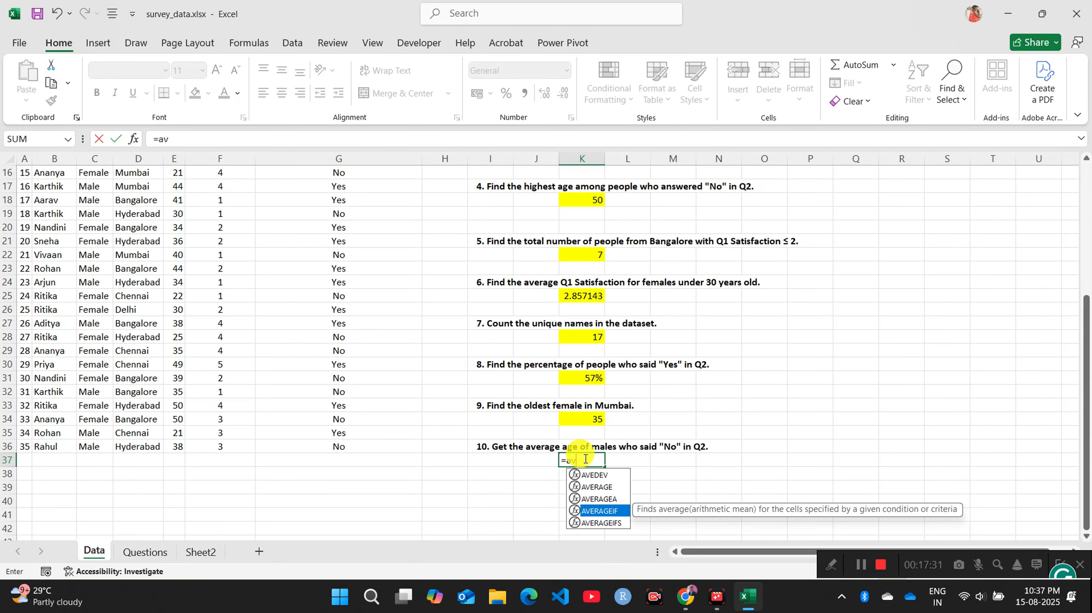
pyautogui.press('Down')
pyautogui.press('Tab')
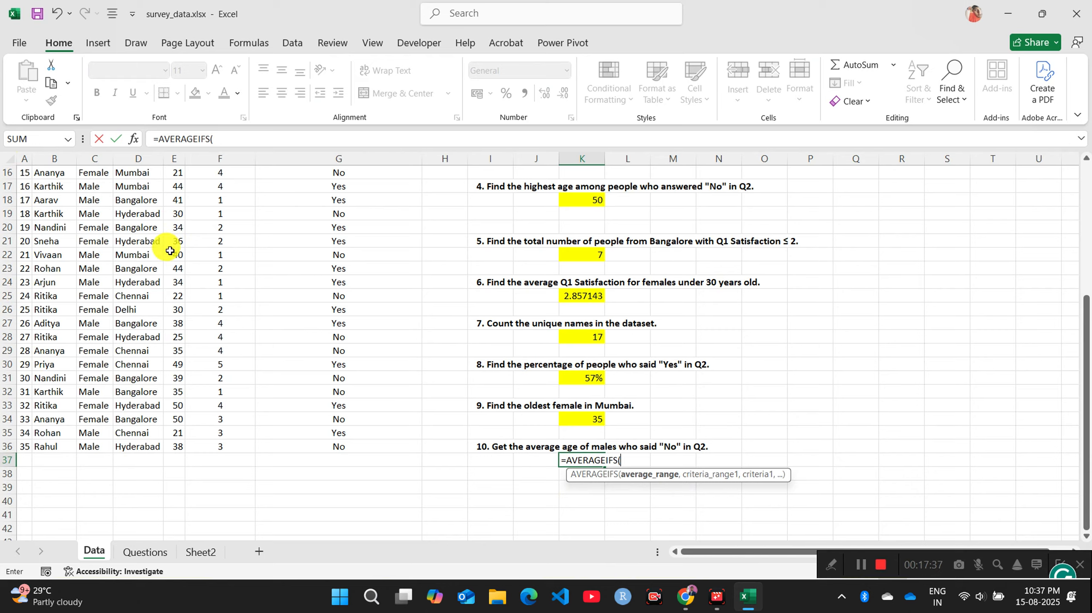
pyautogui.scroll(2, 166, 249)
pyautogui.scroll(3, 166, 250)
pyautogui.click(178, 185)
pyautogui.hotkey('ctrl', 'shift', 'Down')
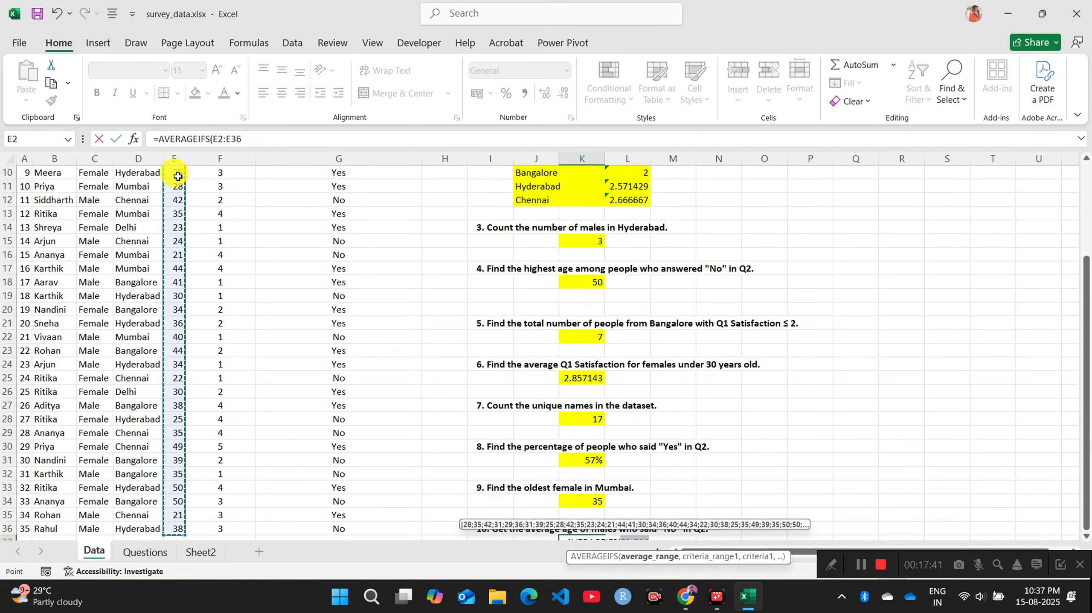
pyautogui.write(',')
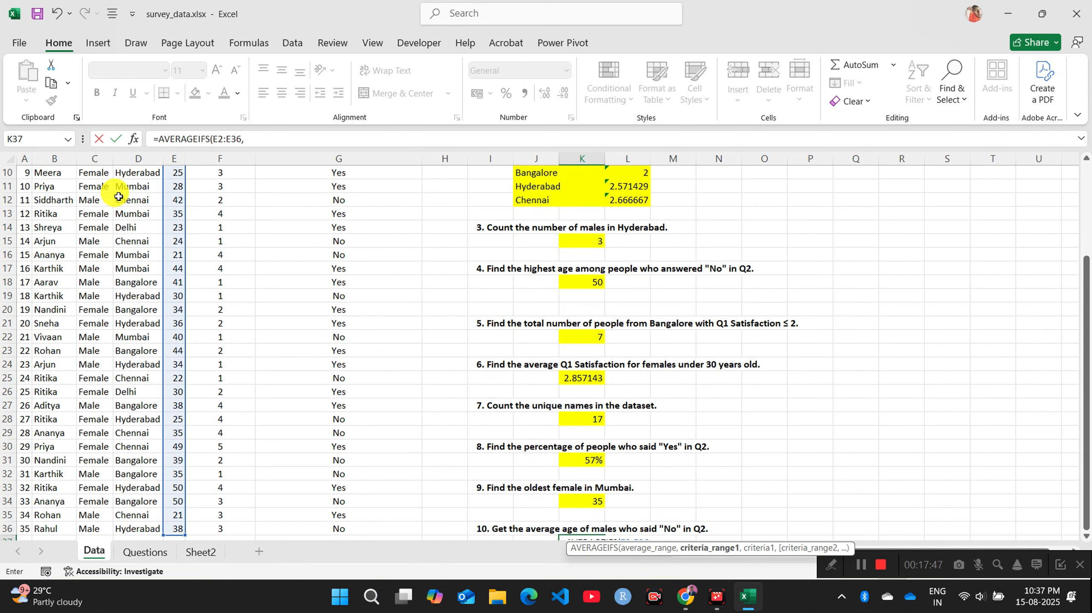
# Step: Add the gender condition to K37's AVERAGEIFS, matching C2:C36 to "Male"
pyautogui.scroll(3, 104, 188)
pyautogui.click(98, 187)
pyautogui.hotkey('ctrl', 'shift', 'Down')
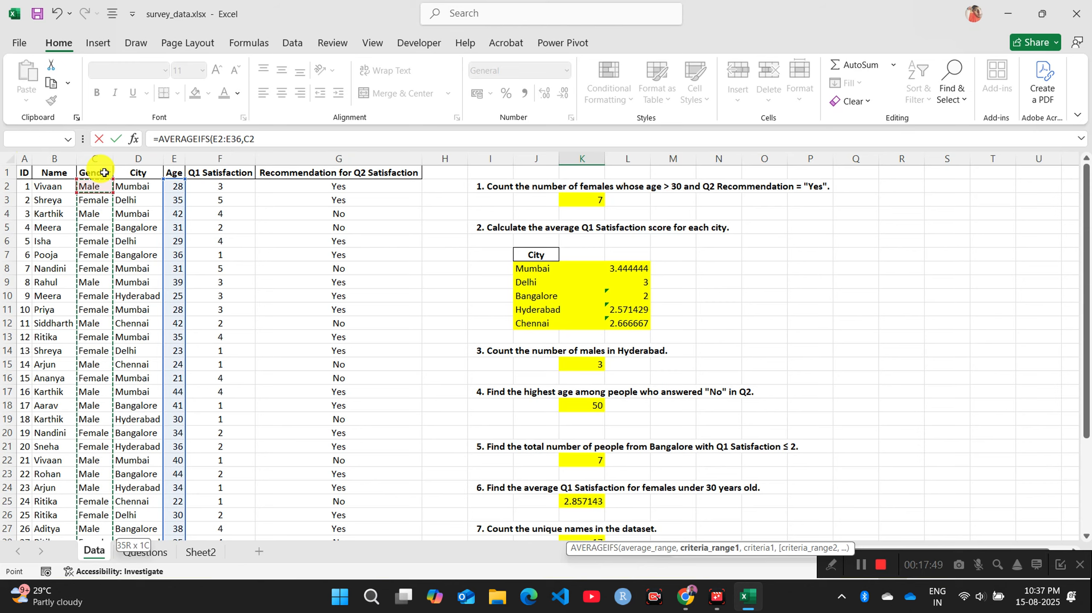
pyautogui.write(',"Male')
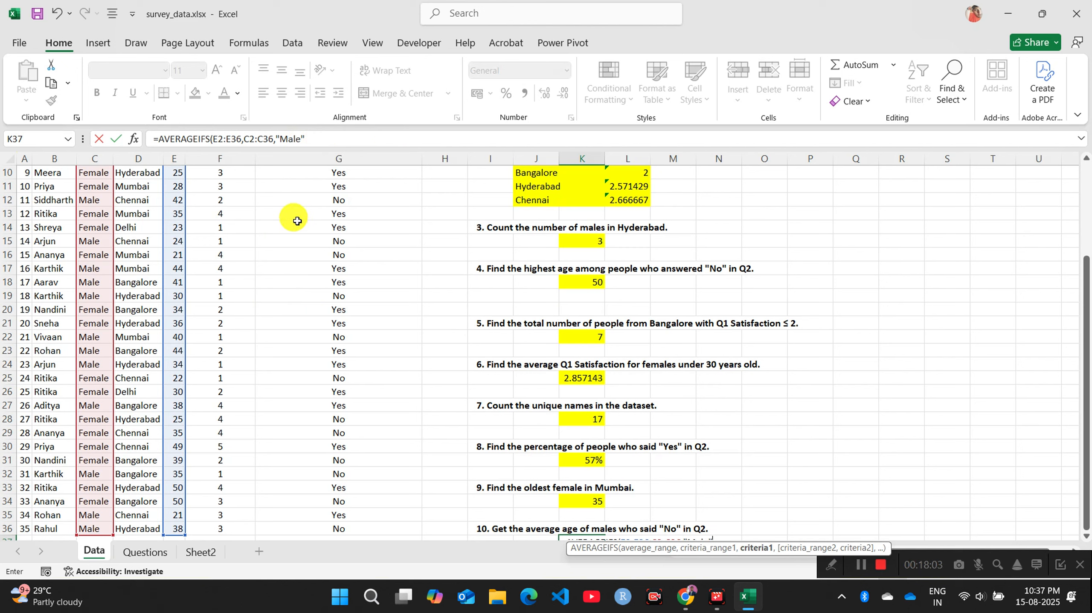
# Step: Complete K37's AVERAGEIFS with the Q2 recommendation condition G2:G36 equal to "No", and fill the result cell yellow
pyautogui.write(',')
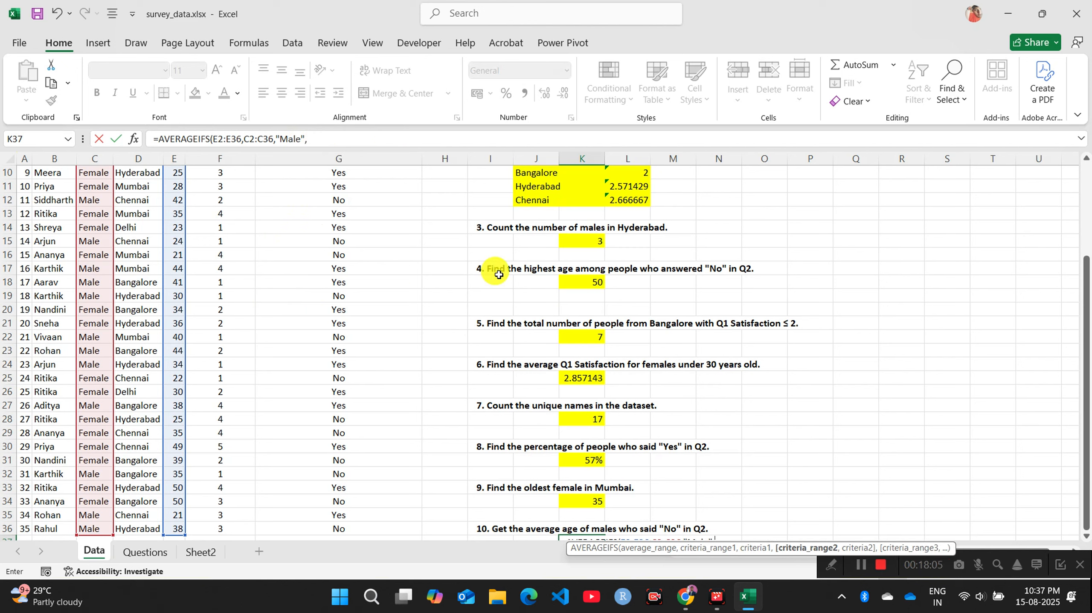
pyautogui.scroll(-5, 663, 301)
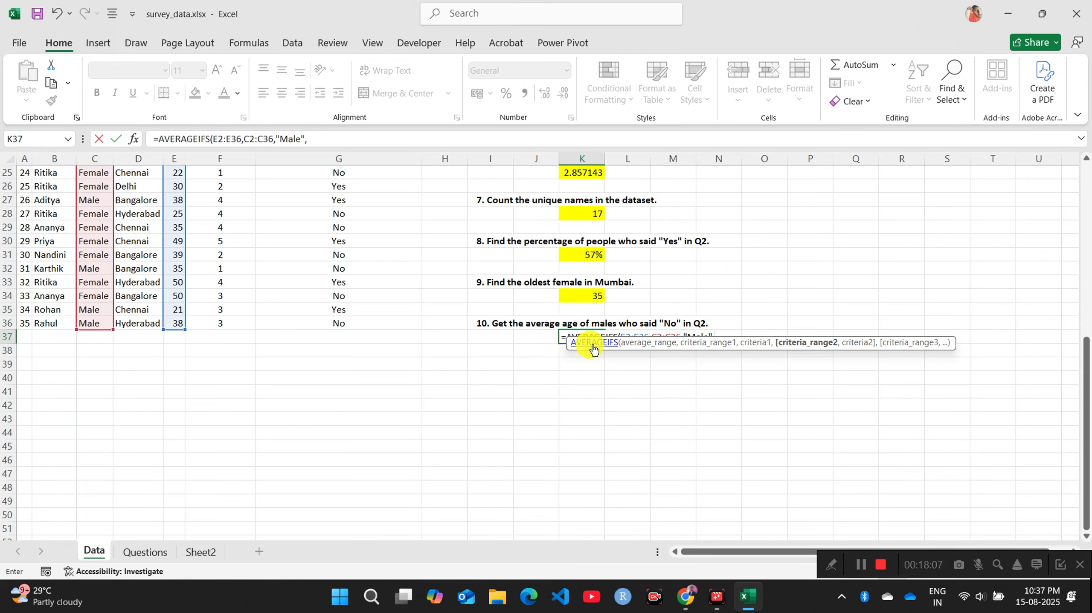
pyautogui.scroll(8, 366, 285)
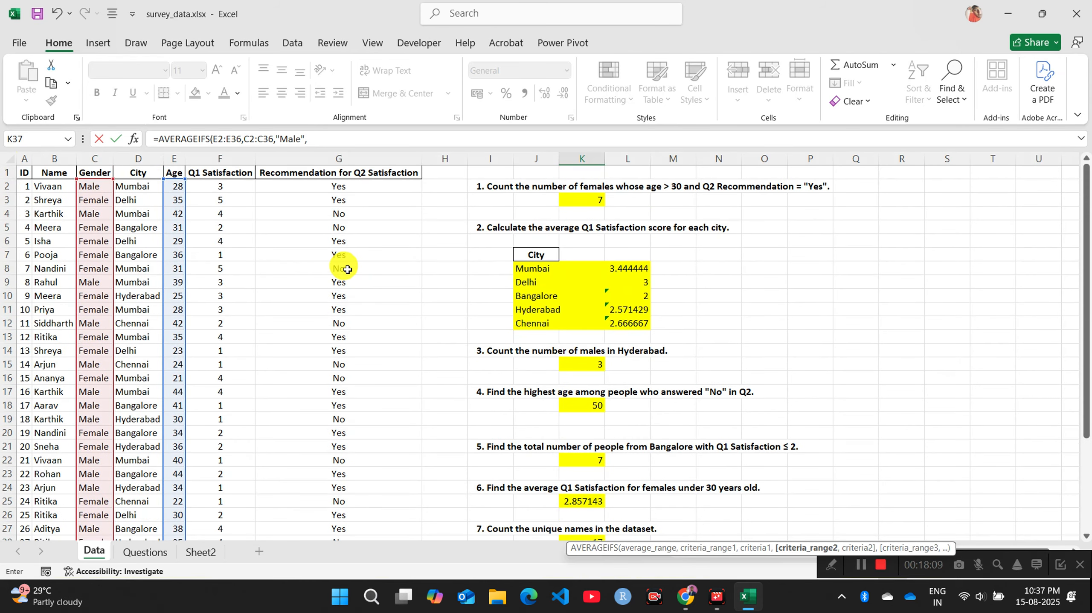
pyautogui.click(366, 187)
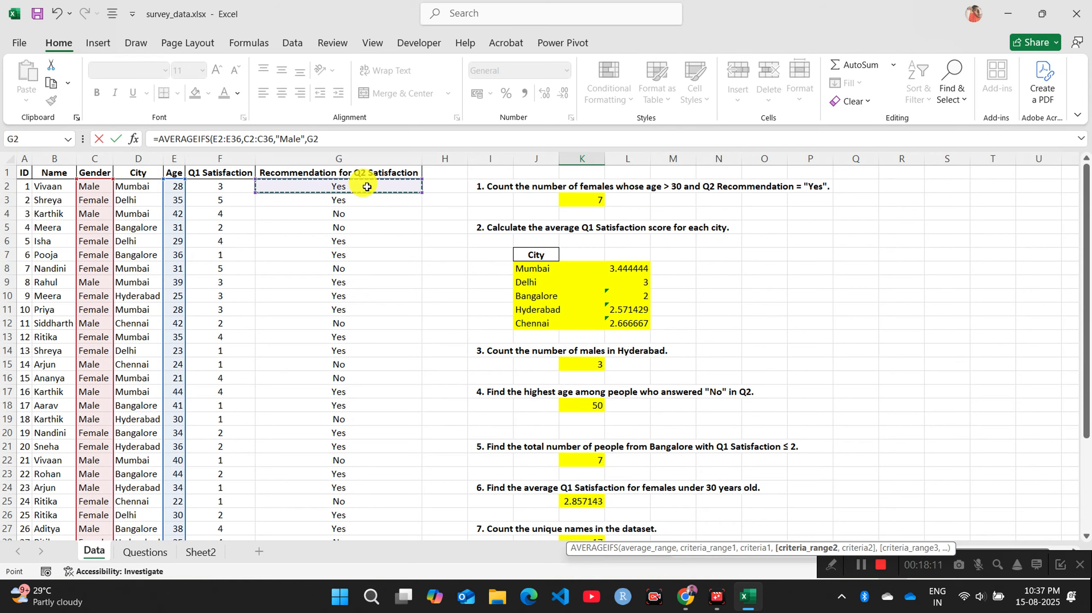
pyautogui.hotkey('ctrl', 'shift', 'Down')
pyautogui.write(',')
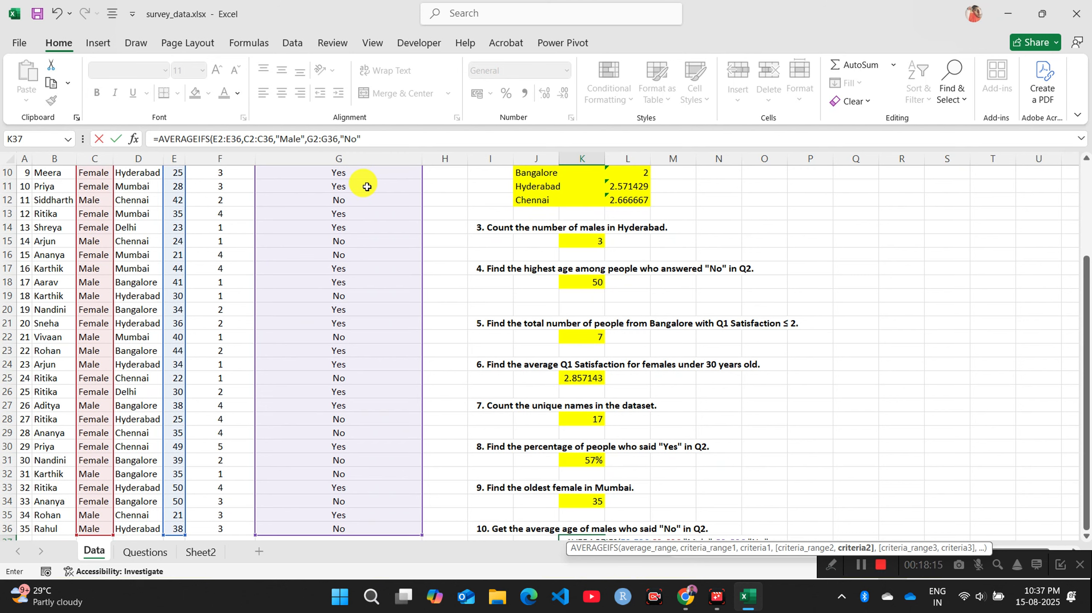
pyautogui.write('"No"')
pyautogui.press('Return')
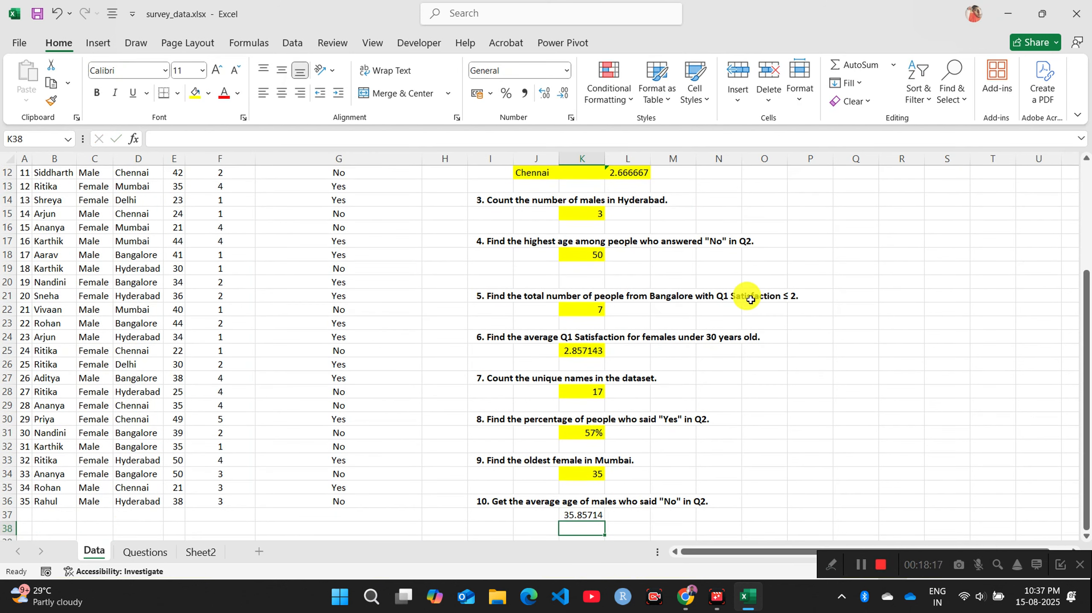
pyautogui.click(586, 514)
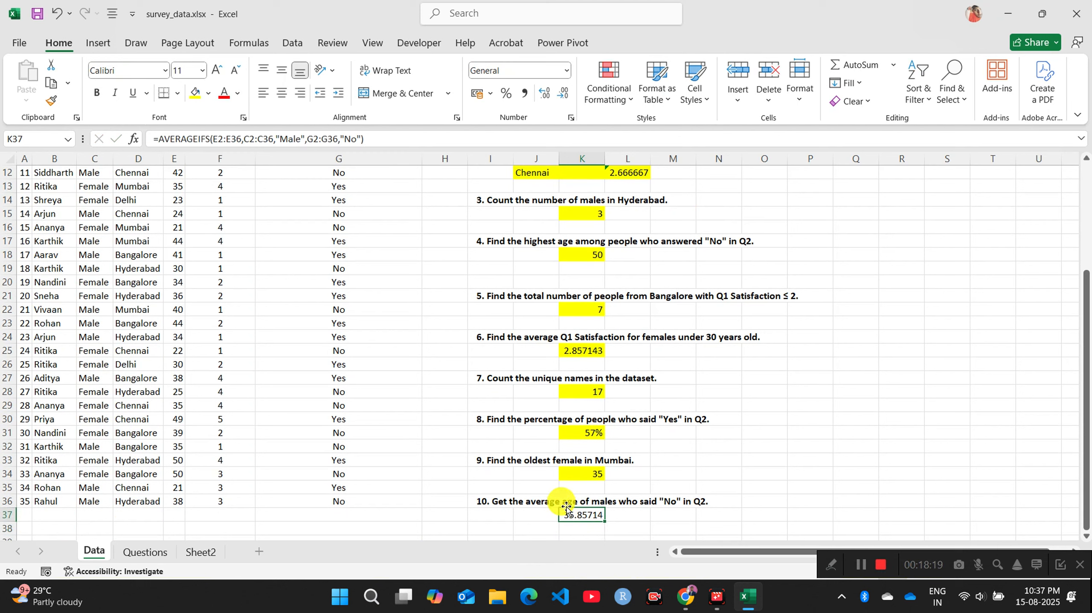
pyautogui.click(196, 93)
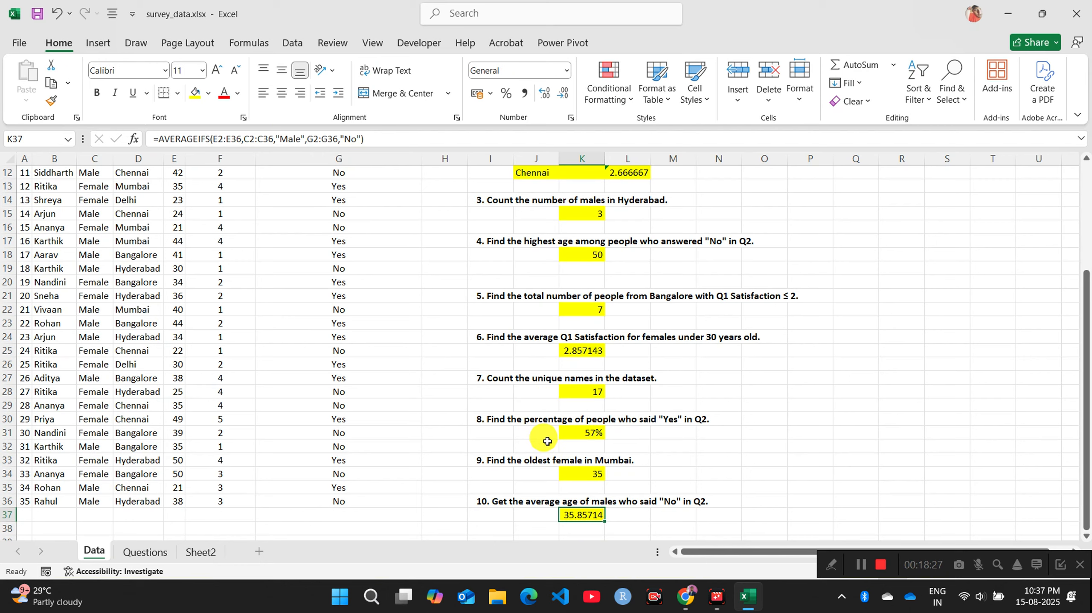
pyautogui.scroll(4, 616, 374)
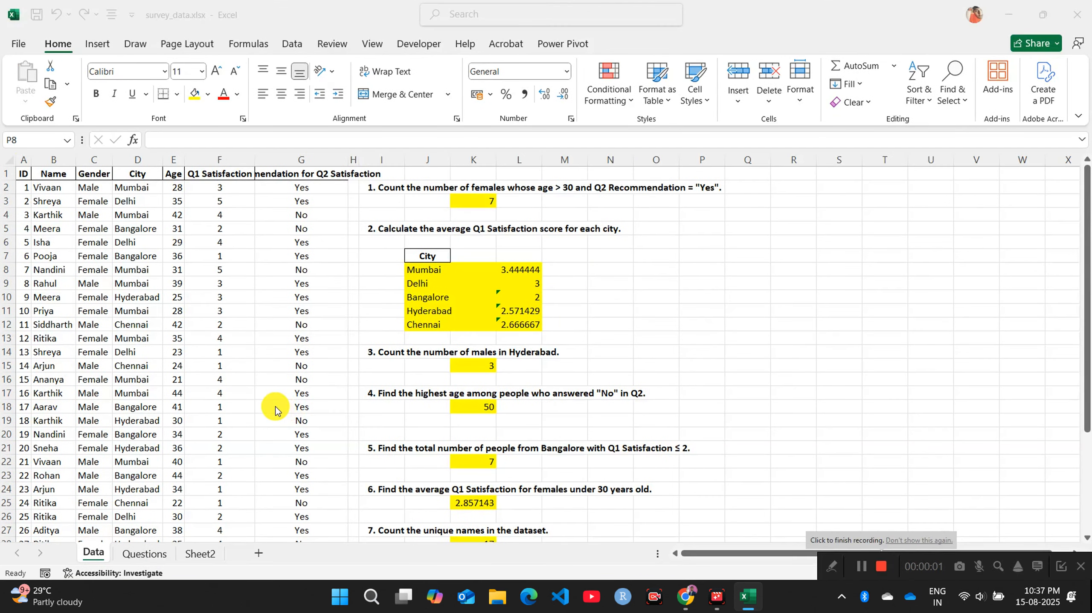
# Step: Copy question 11, on finding a named person's age, from the Questions sheet into cell Q2 of the Data sheet
pyautogui.click(159, 555)
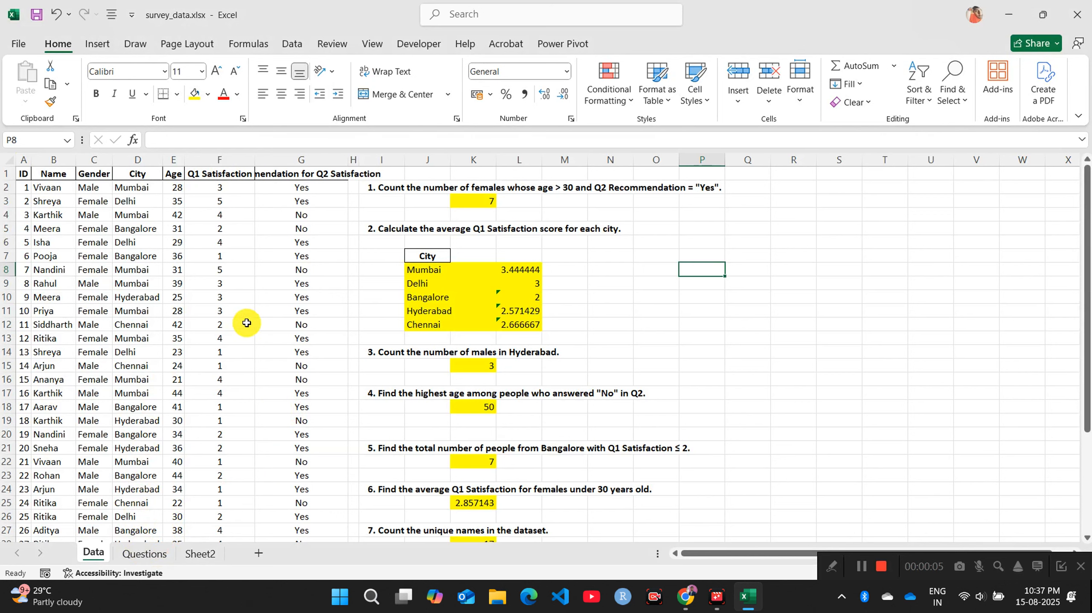
pyautogui.click(123, 555)
pyautogui.click(103, 368)
pyautogui.click(39, 394)
pyautogui.hotkey('ctrl', 'c')
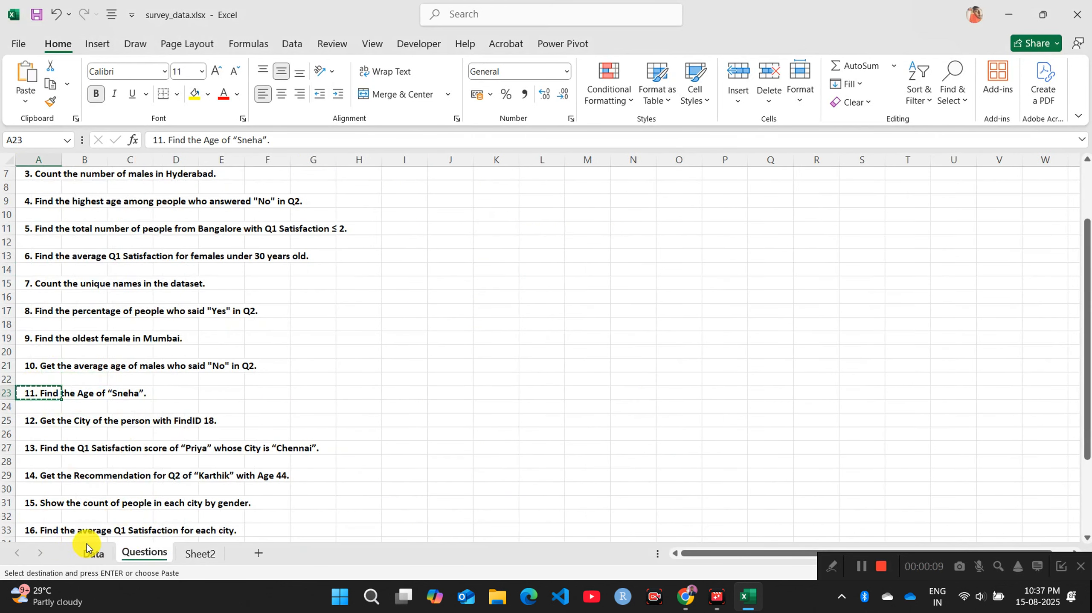
pyautogui.click(94, 554)
pyautogui.click(747, 190)
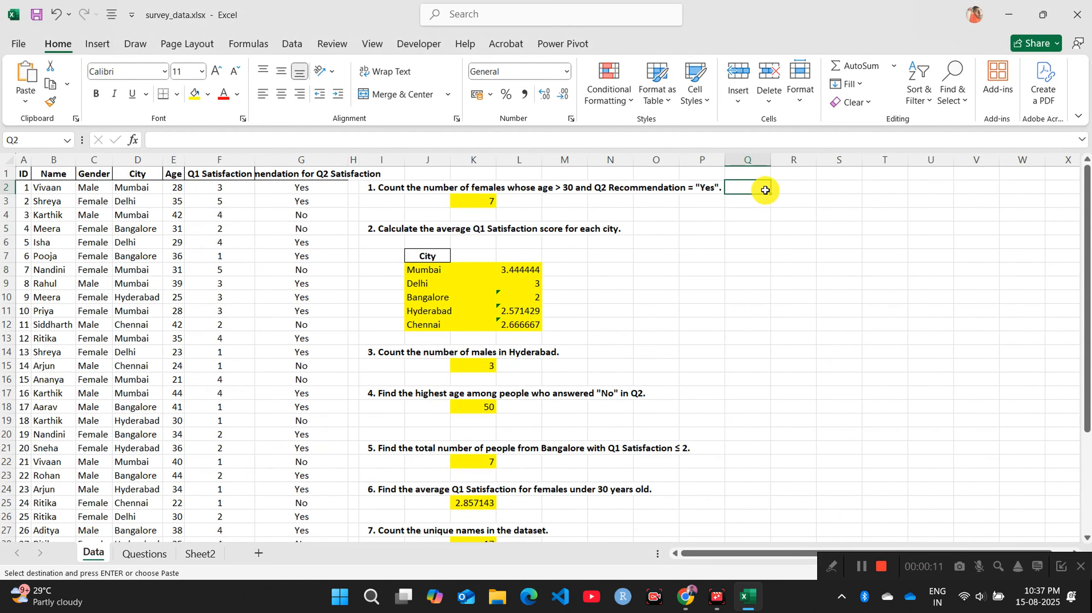
pyautogui.hotkey('ctrl', 'v')
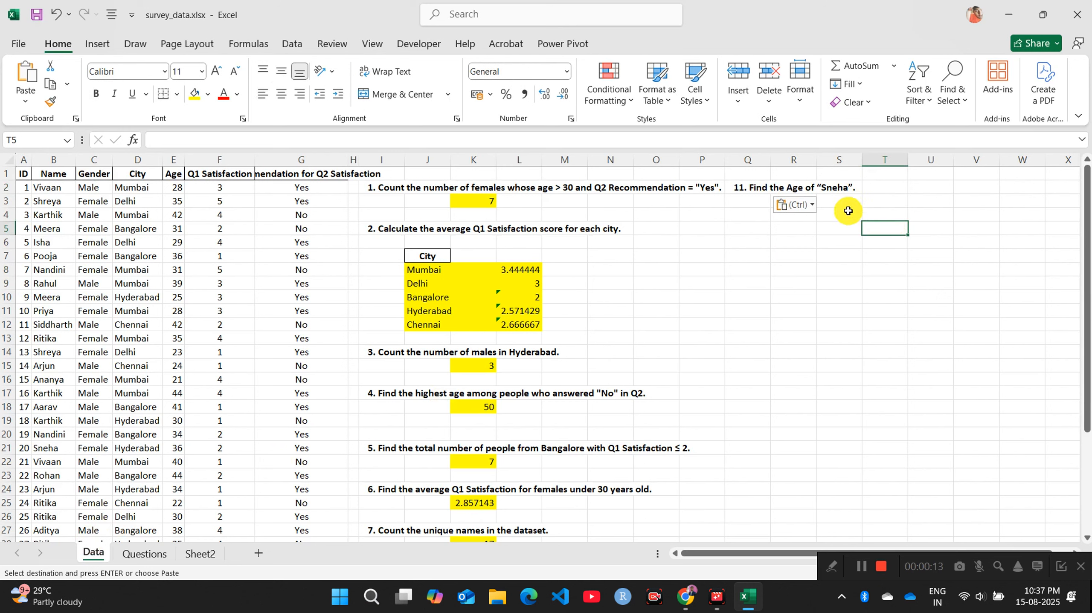
# Step: Start a VLOOKUP formula in R3 with the quoted name from question 11 as lookup value and the table array starting at B1
pyautogui.click(841, 189)
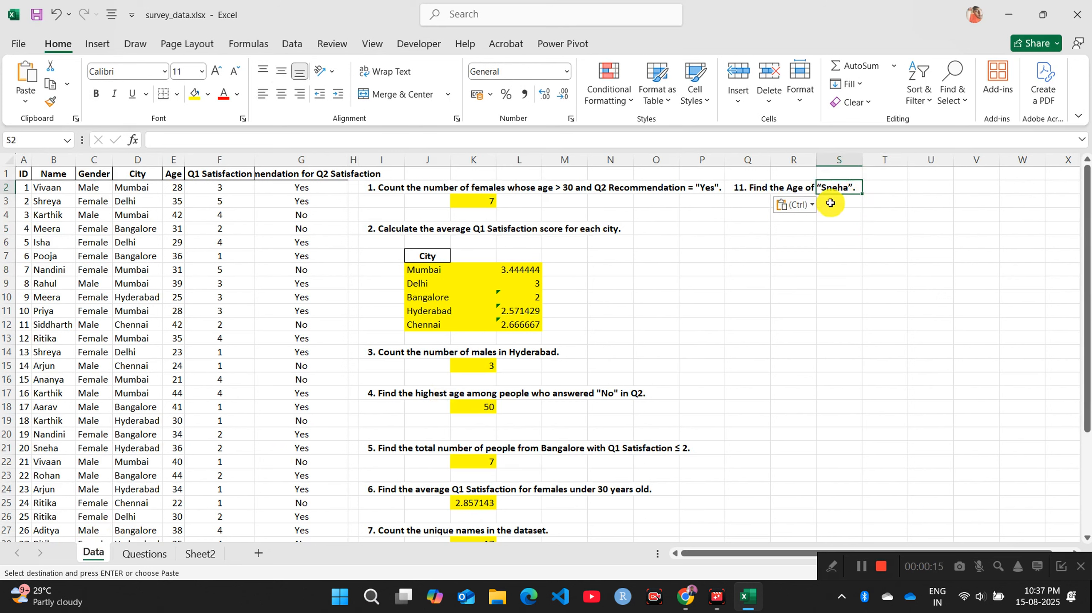
pyautogui.press('Down')
pyautogui.press('Left')
pyautogui.write('=')
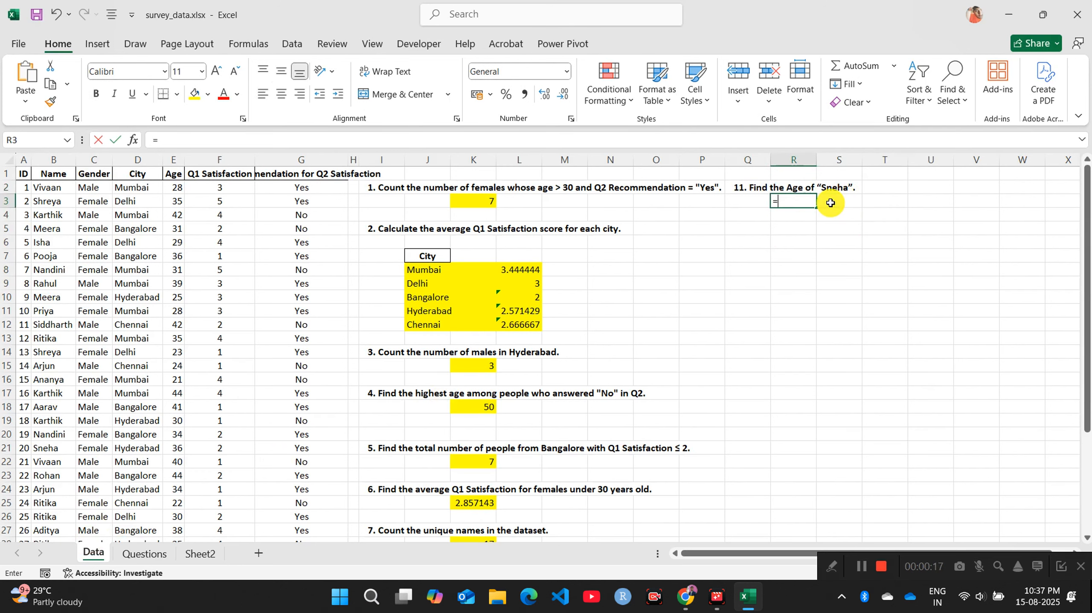
pyautogui.write('vl')
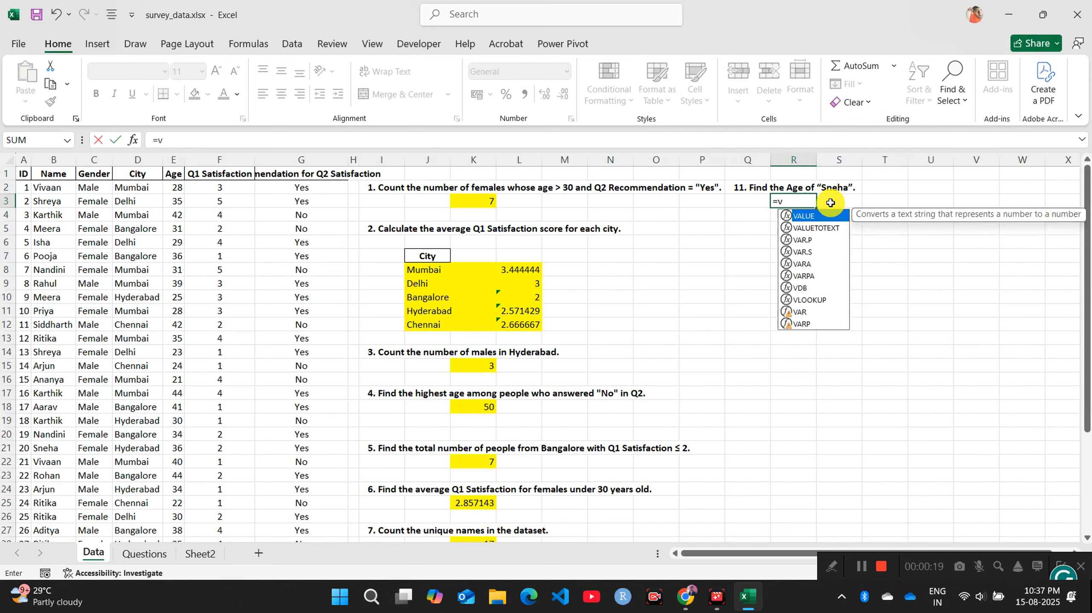
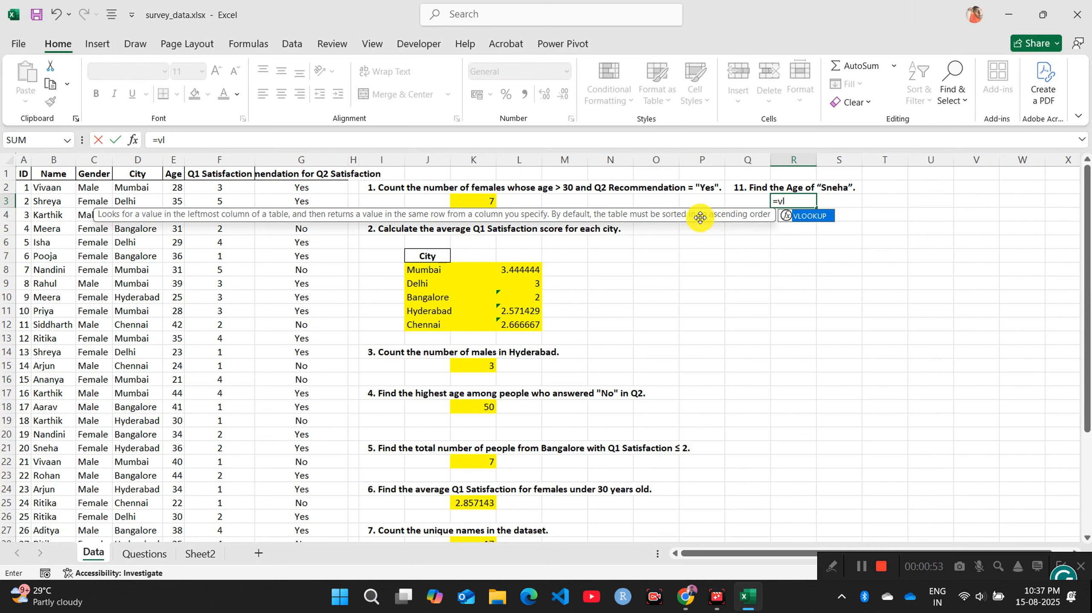
pyautogui.press('Tab')
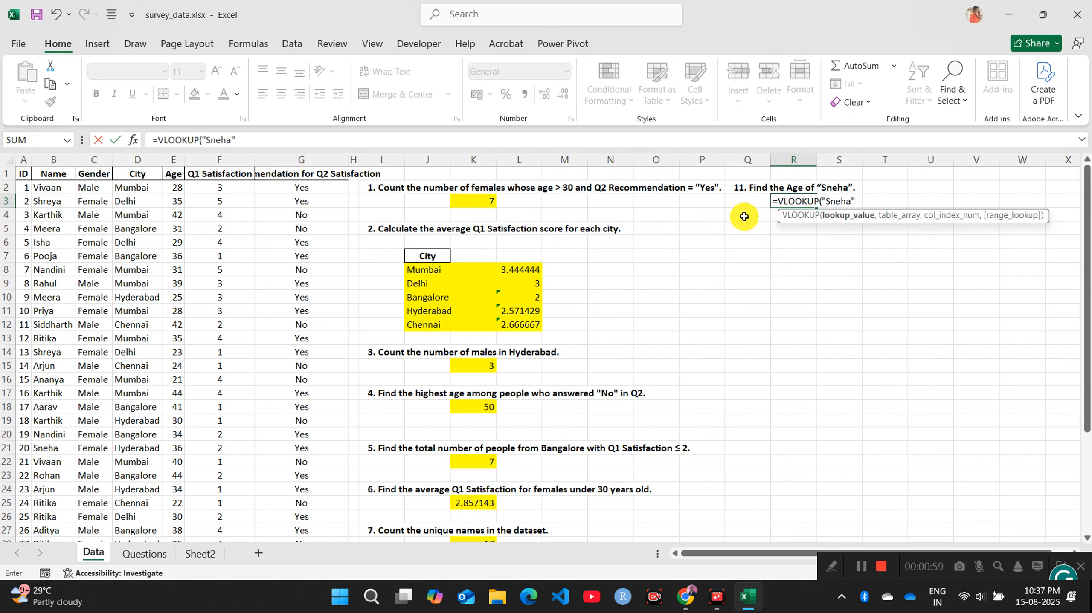
pyautogui.write('"Sneha",')
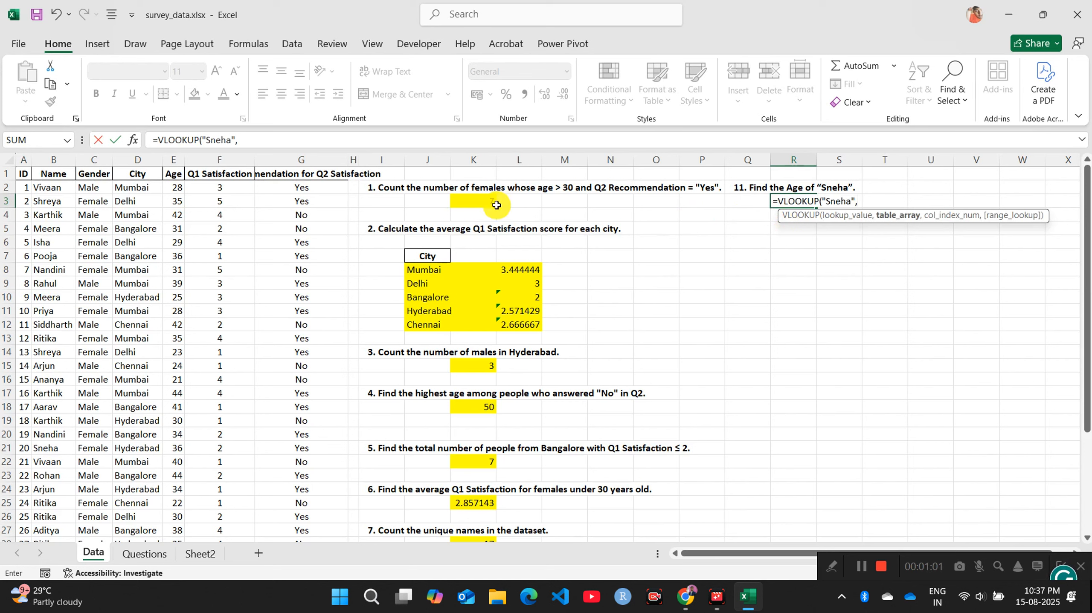
pyautogui.click(56, 175)
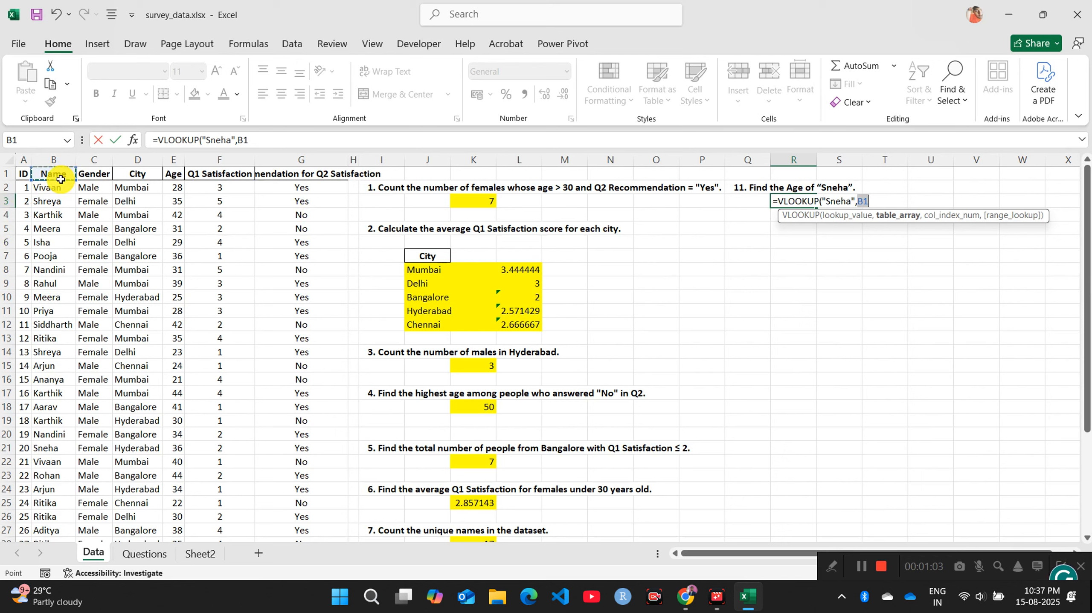
# Step: Complete the VLOOKUP in R3 for question 11 with table range B1:G36, column index 4 and exact match FALSE
pyautogui.moveTo(60, 179); pyautogui.dragTo(309, 168)
pyautogui.scroll(-3, 311, 171)
pyautogui.write(',')
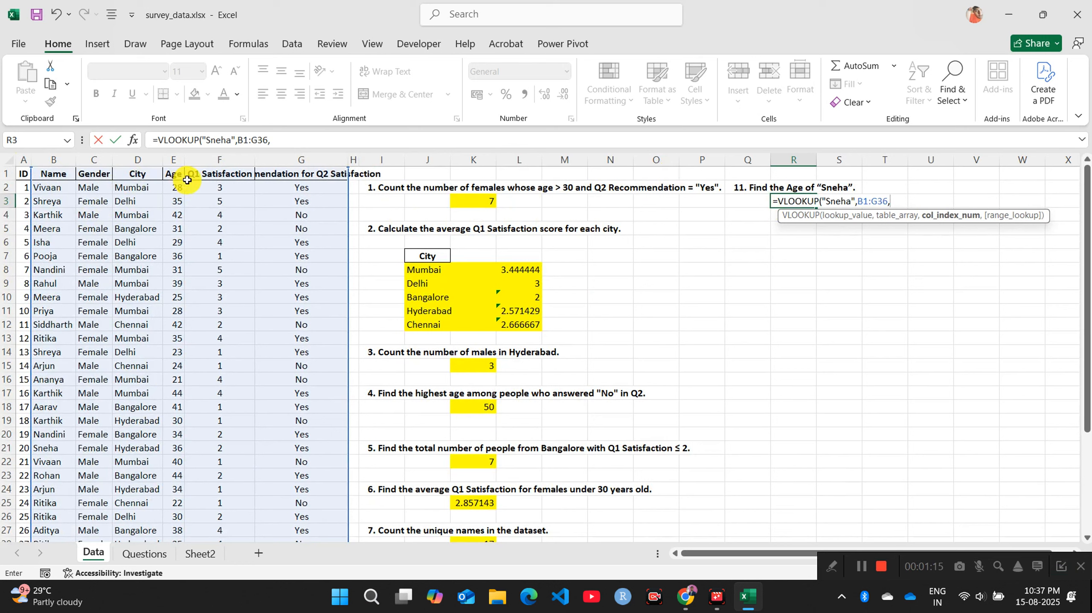
pyautogui.write(',')
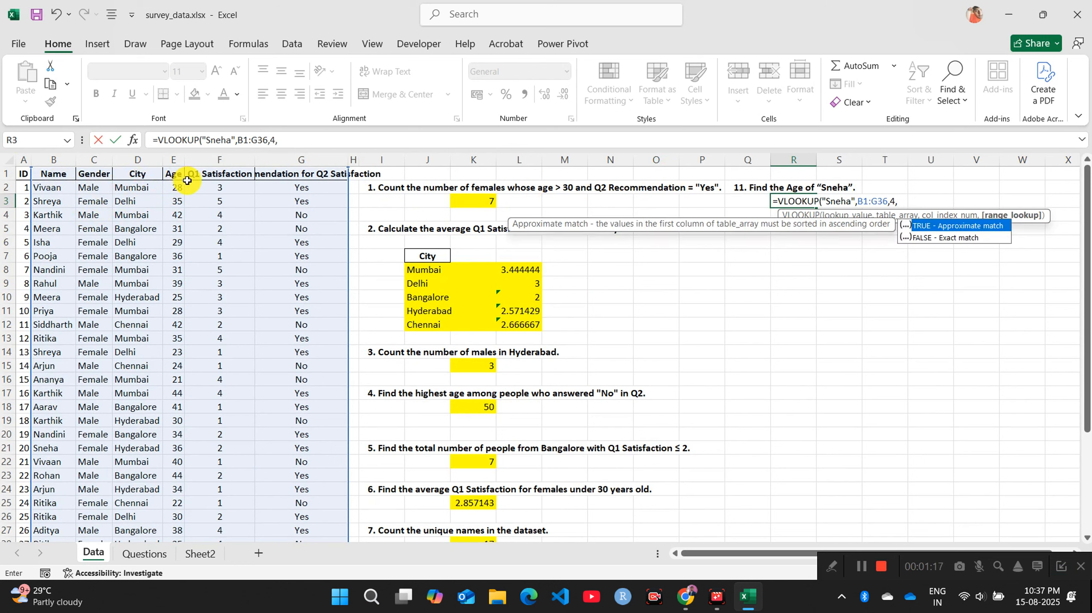
pyautogui.press('Down')
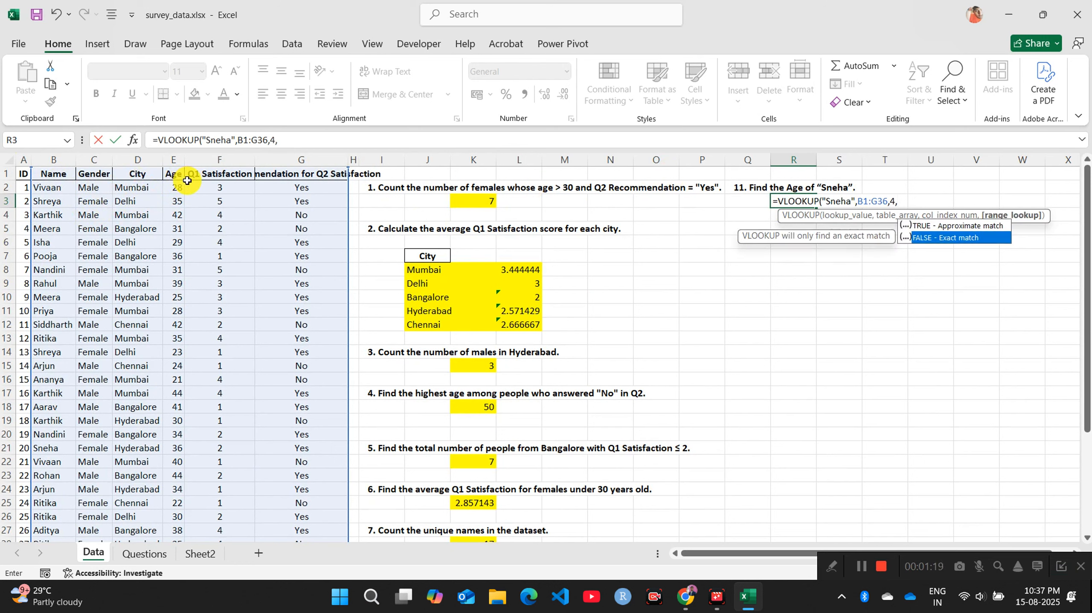
pyautogui.press('Tab')
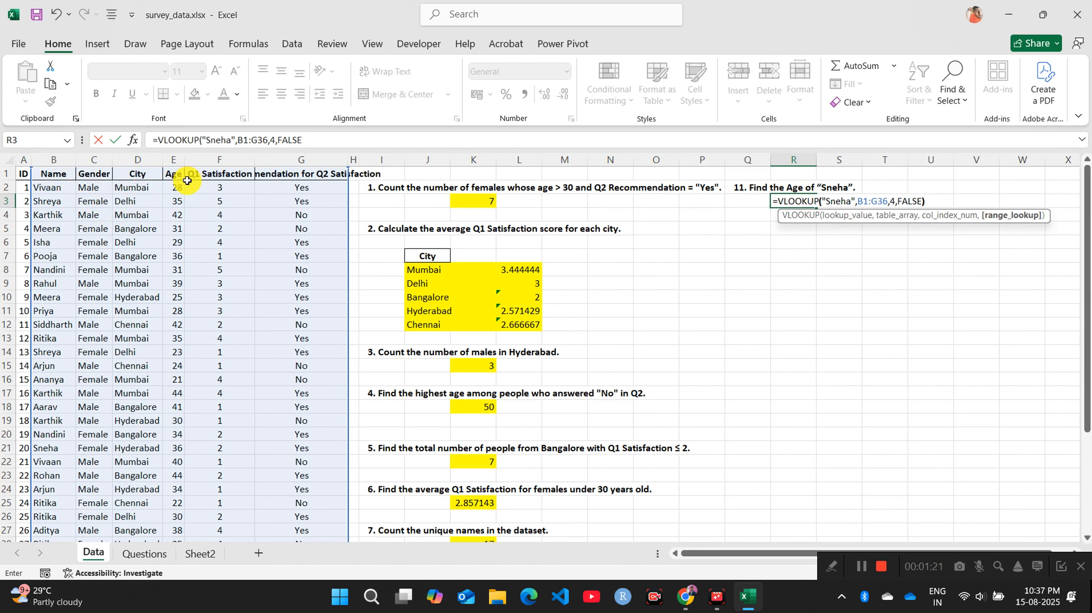
pyautogui.write(')')
pyautogui.press('Return')
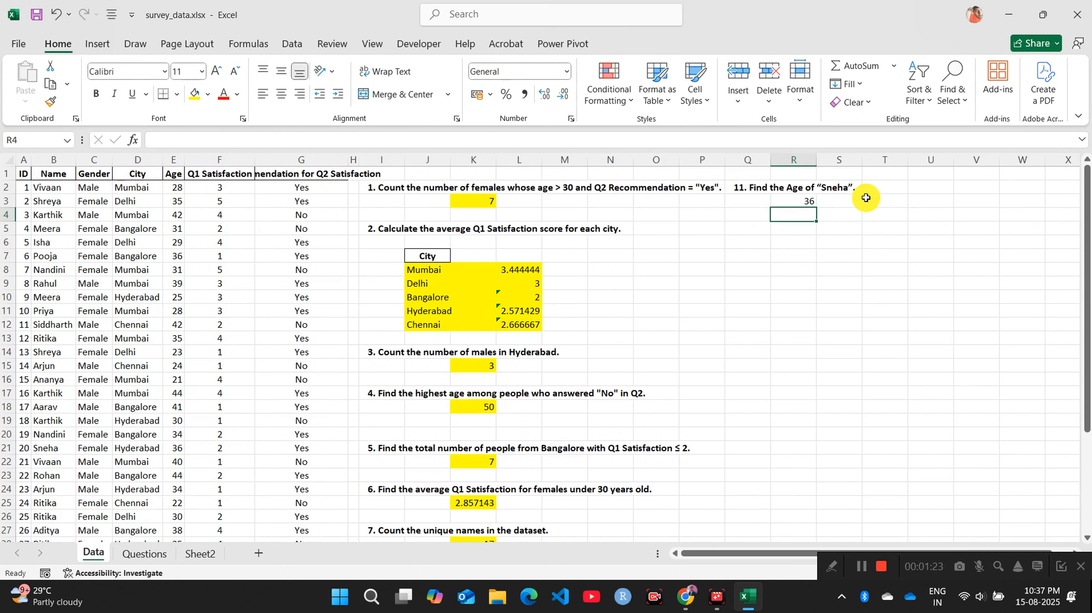
# Step: Fill the answer cell R3 yellow and check it against the matching person's record in row 21
pyautogui.click(797, 202)
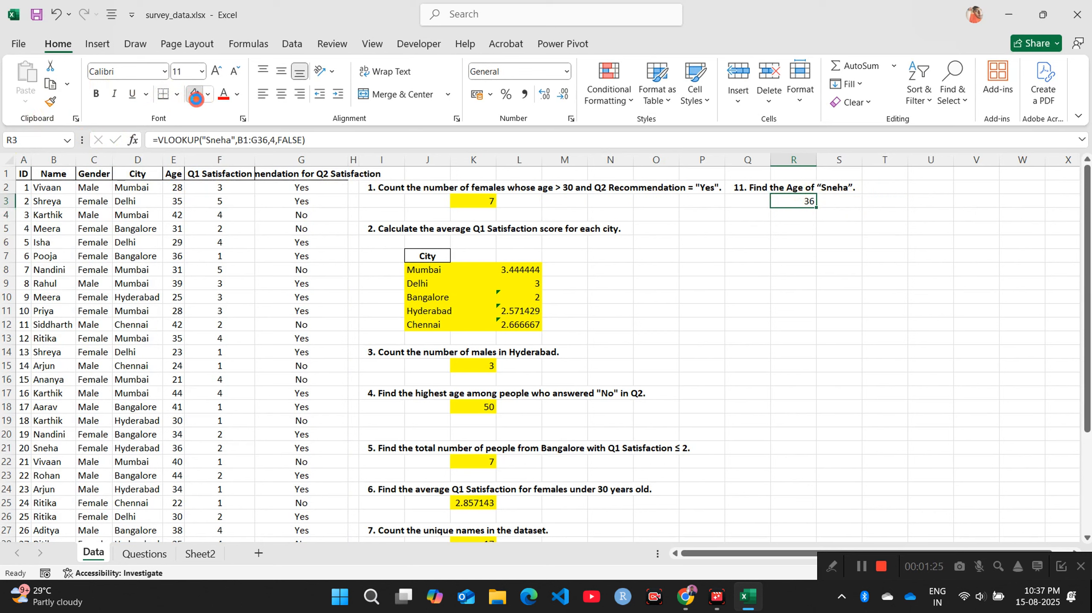
pyautogui.click(195, 94)
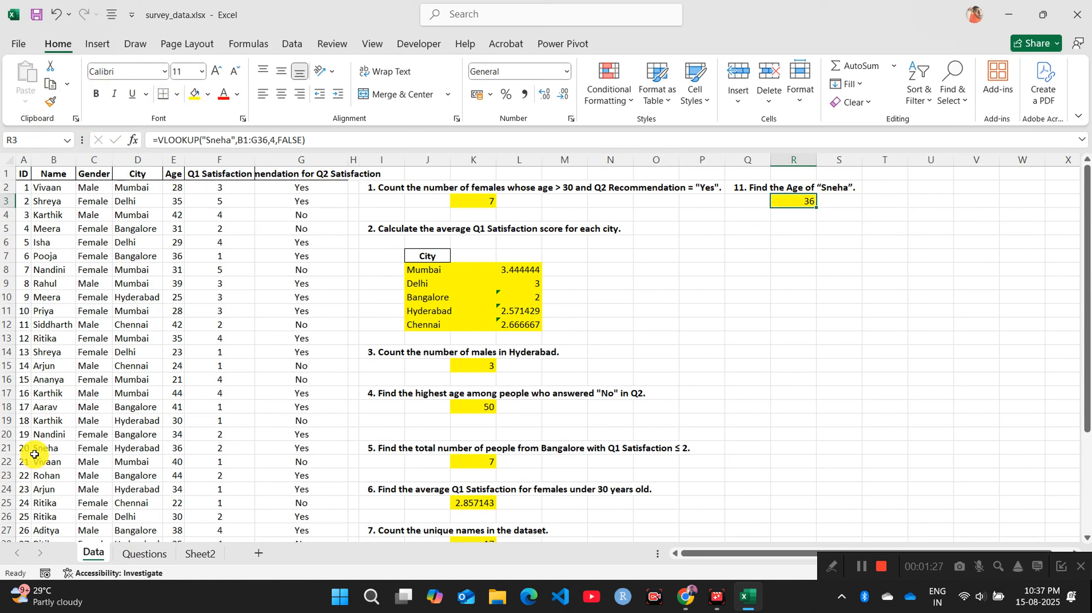
pyautogui.moveTo(38, 449); pyautogui.dragTo(319, 441)
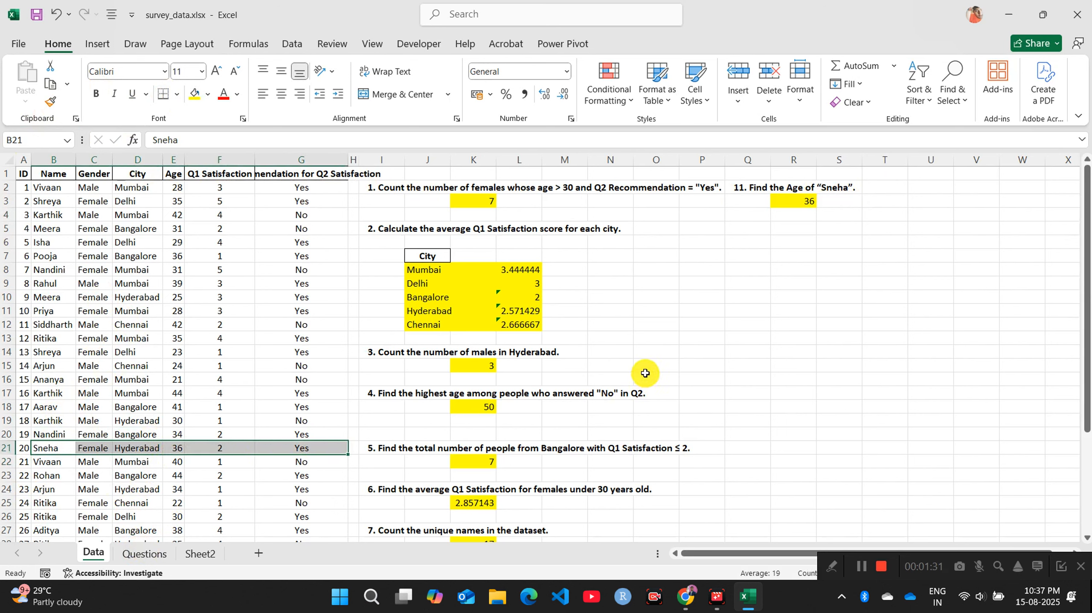
pyautogui.click(262, 431)
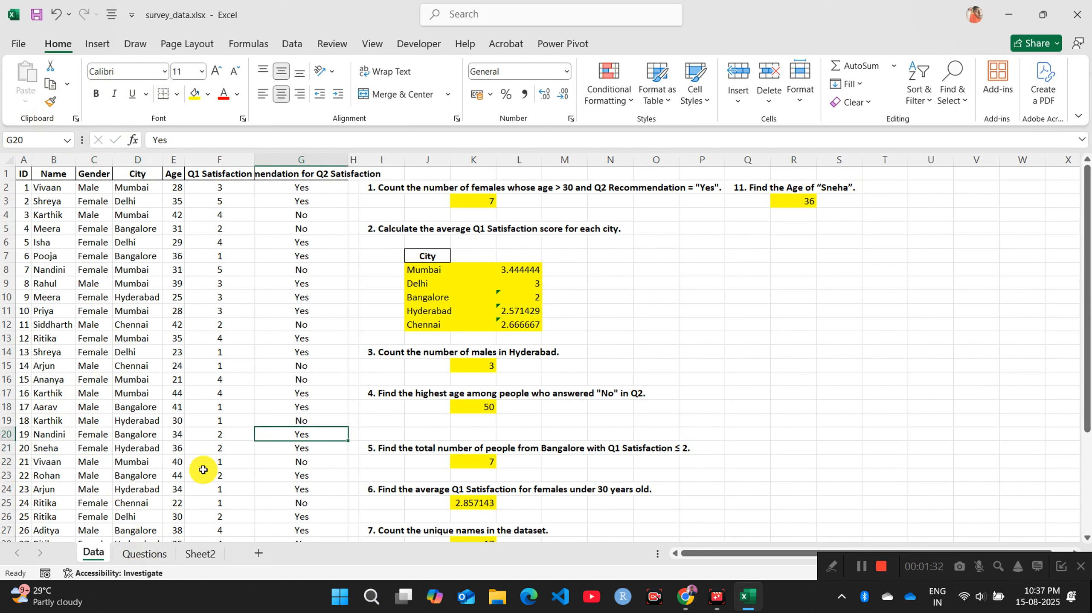
# Step: Copy question 12 about the city for ID 18 from the Questions sheet into cell Q5 of the Data sheet
pyautogui.click(146, 554)
pyautogui.click(31, 421)
pyautogui.hotkey('ctrl', 'c')
pyautogui.click(93, 554)
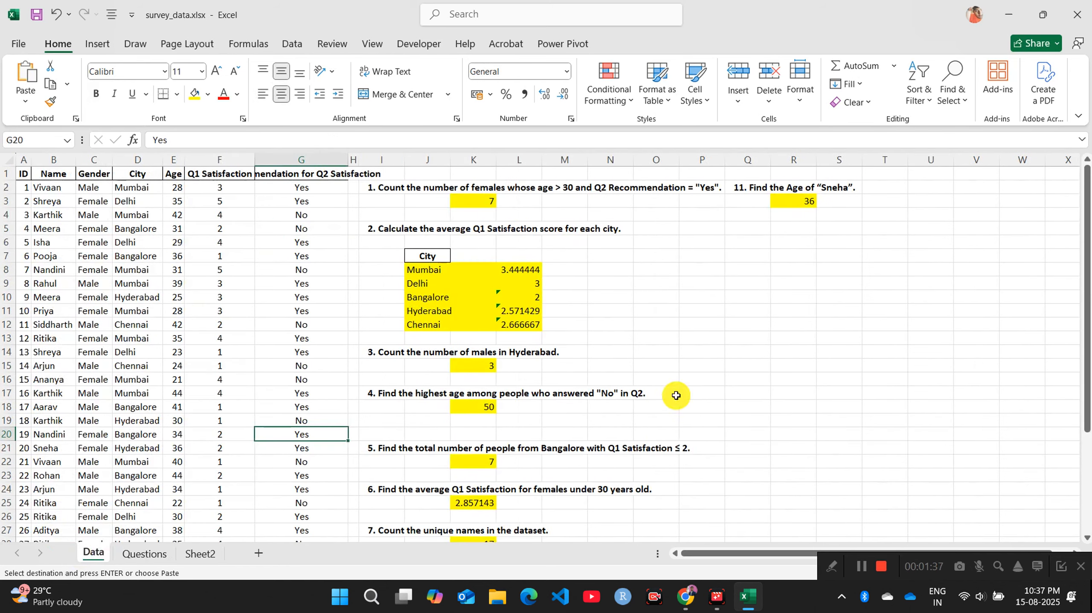
pyautogui.click(740, 220)
pyautogui.click(744, 229)
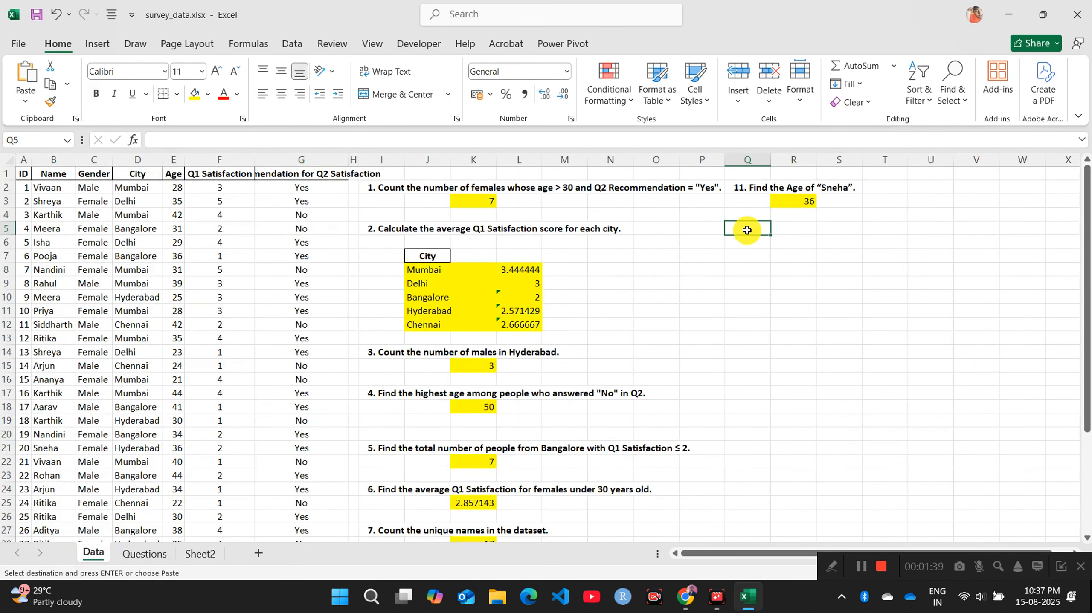
pyautogui.hotkey('ctrl', 'v')
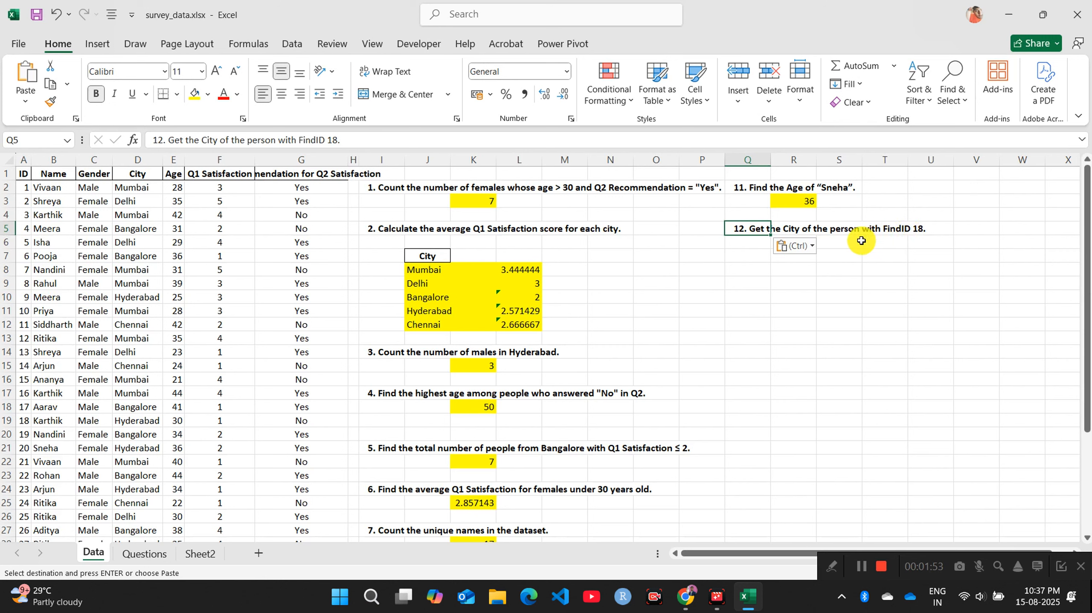
# Step: Begin a VLOOKUP in R6 with lookup value 18 and table range A2:G36
pyautogui.click(848, 243)
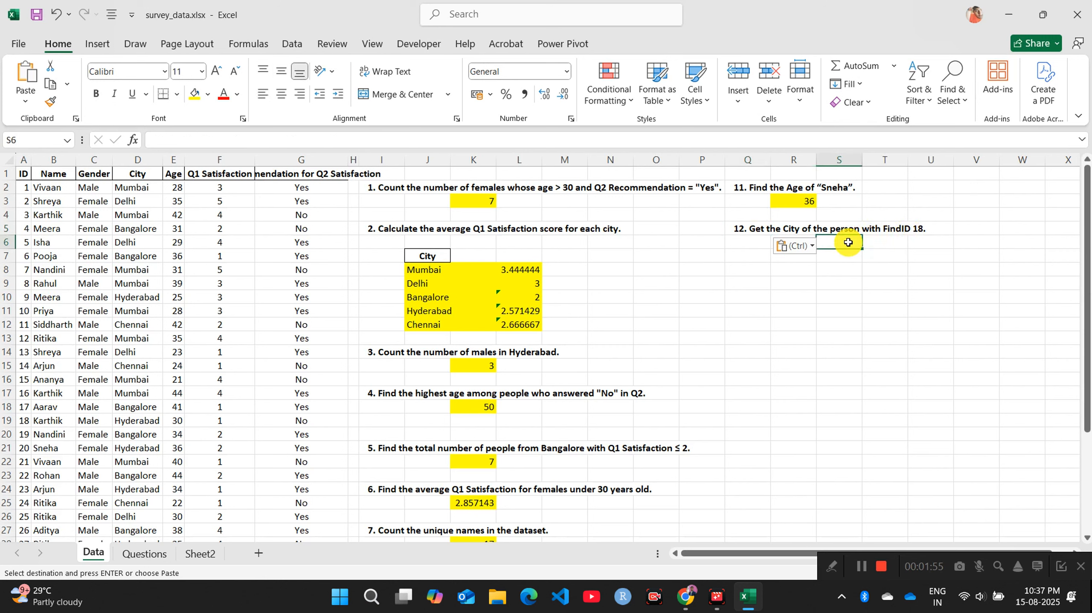
pyautogui.press('Left')
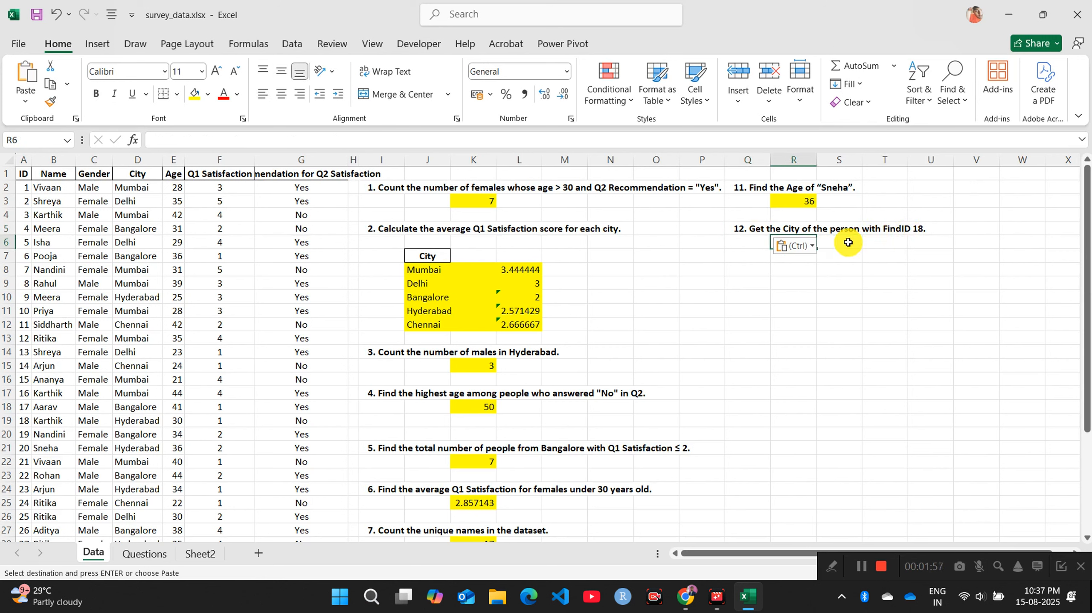
pyautogui.write('=vlo')
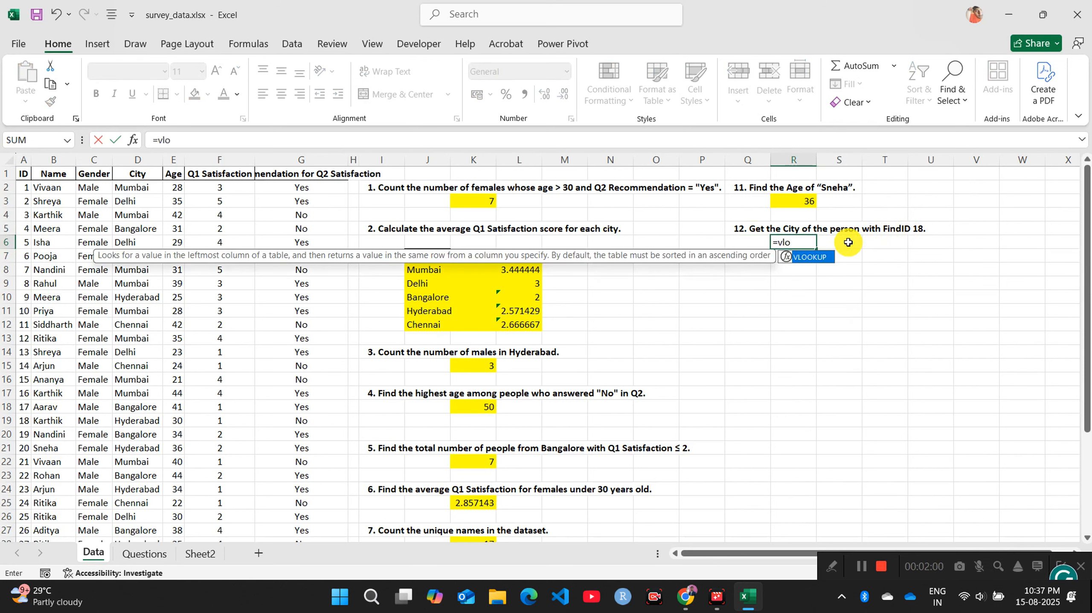
pyautogui.press('Tab')
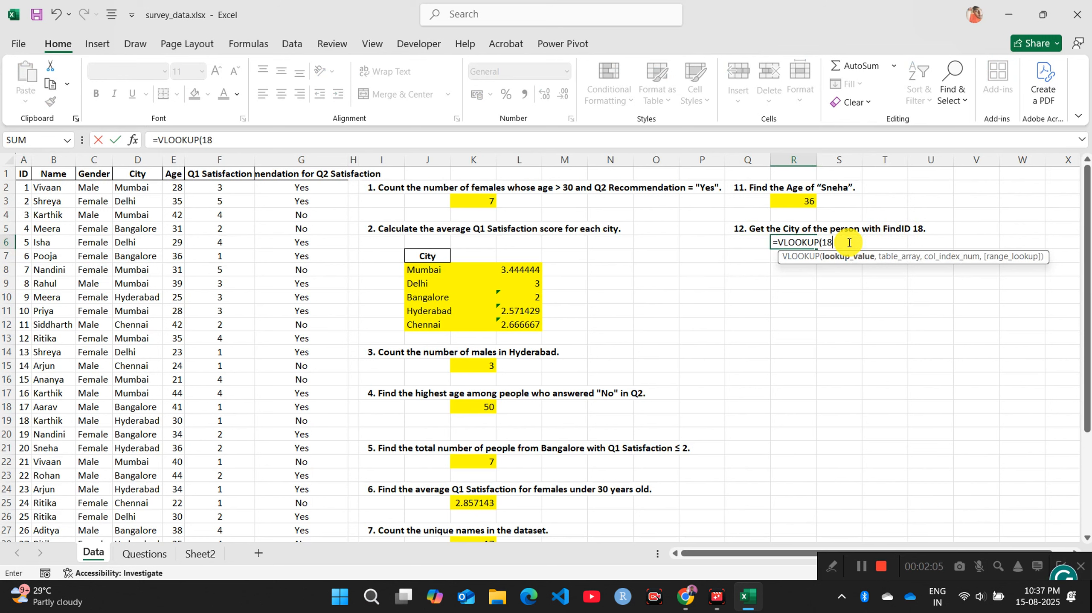
pyautogui.write('18,')
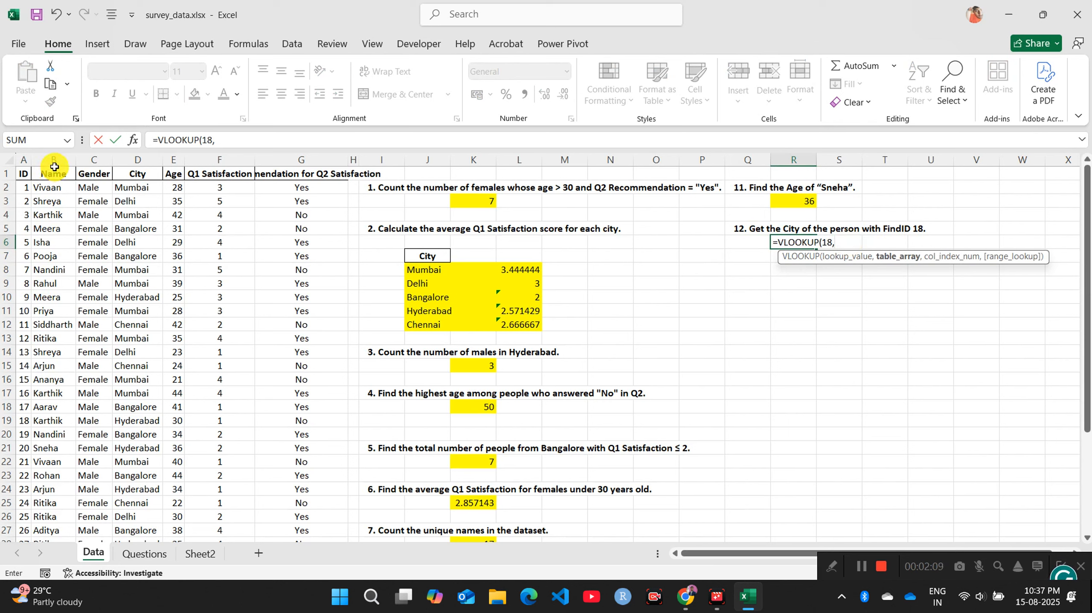
pyautogui.click(26, 186)
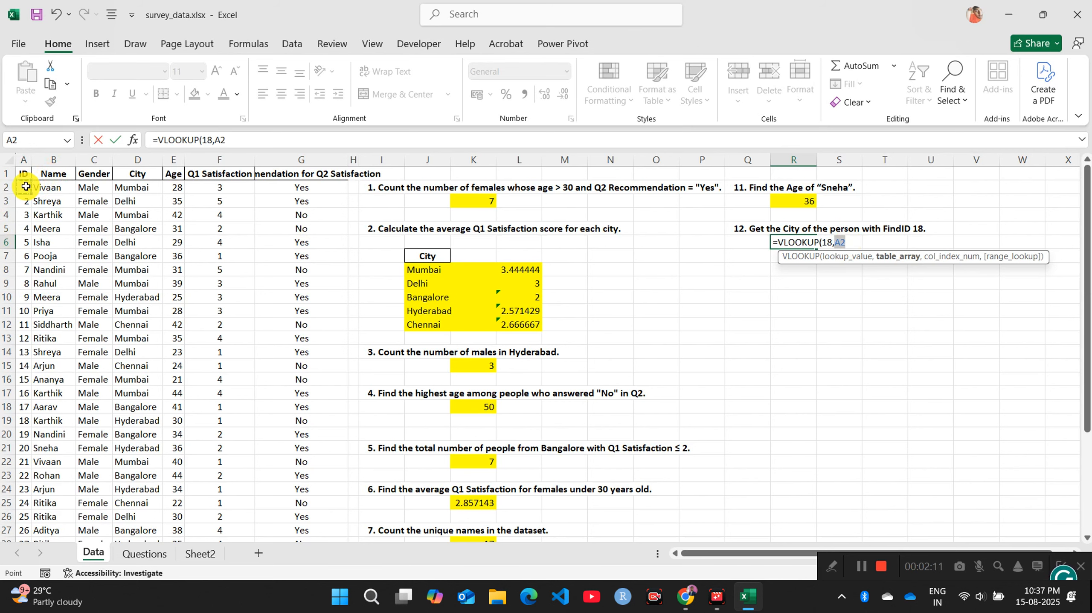
pyautogui.hotkey('ctrl', 'shift', 'Right')
pyautogui.hotkey('ctrl', 'shift', 'Down')
pyautogui.write(',')
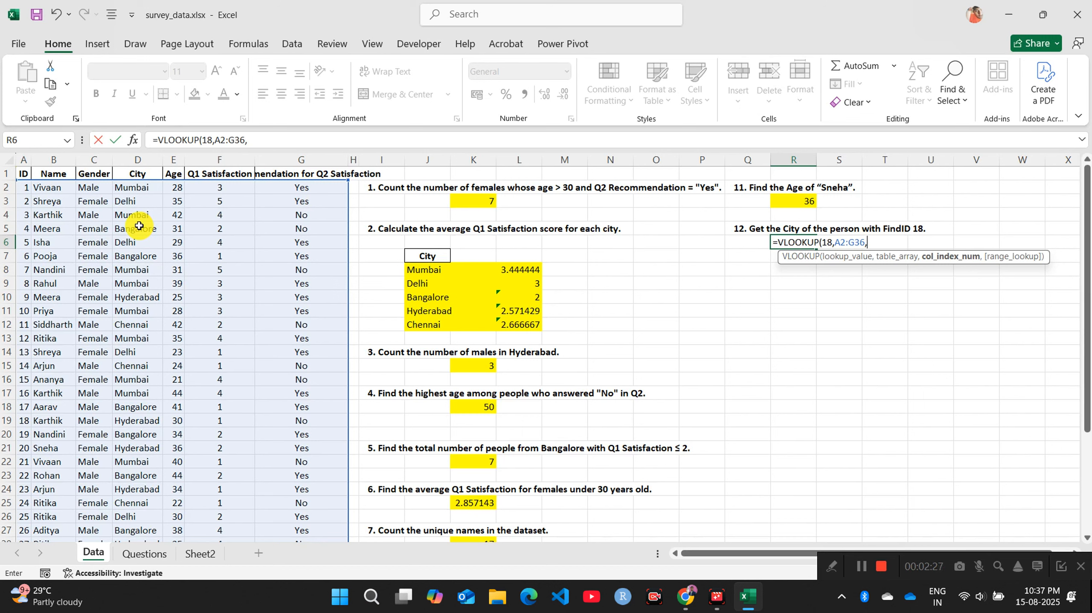
# Step: Finish the R6 lookup with column index 4 and exact match FALSE, and fill the cell yellow
pyautogui.write('4,')
pyautogui.press('Down')
pyautogui.press('Tab')
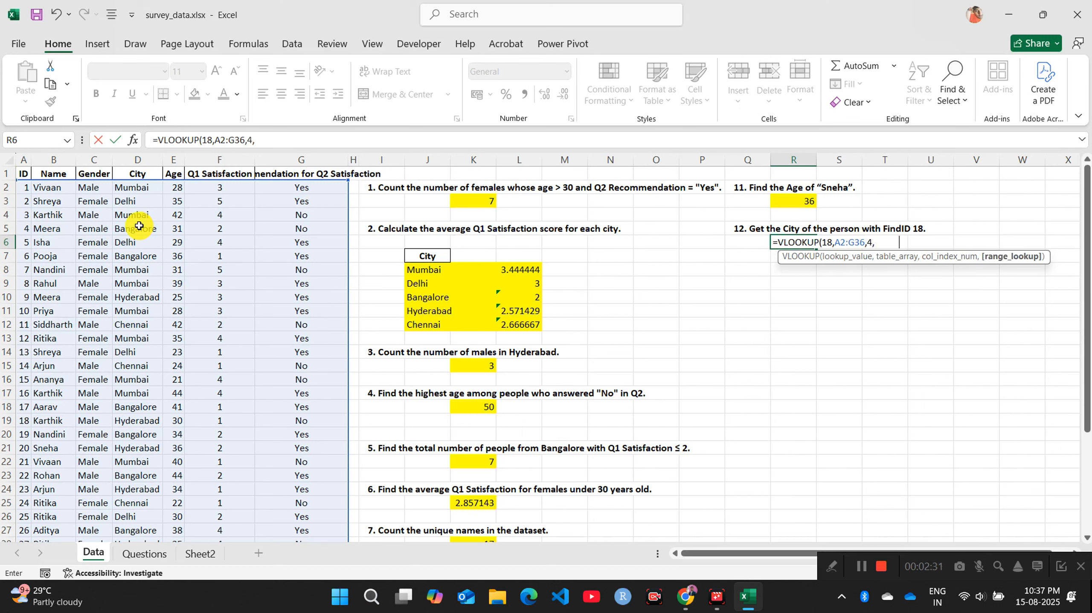
pyautogui.press('Return')
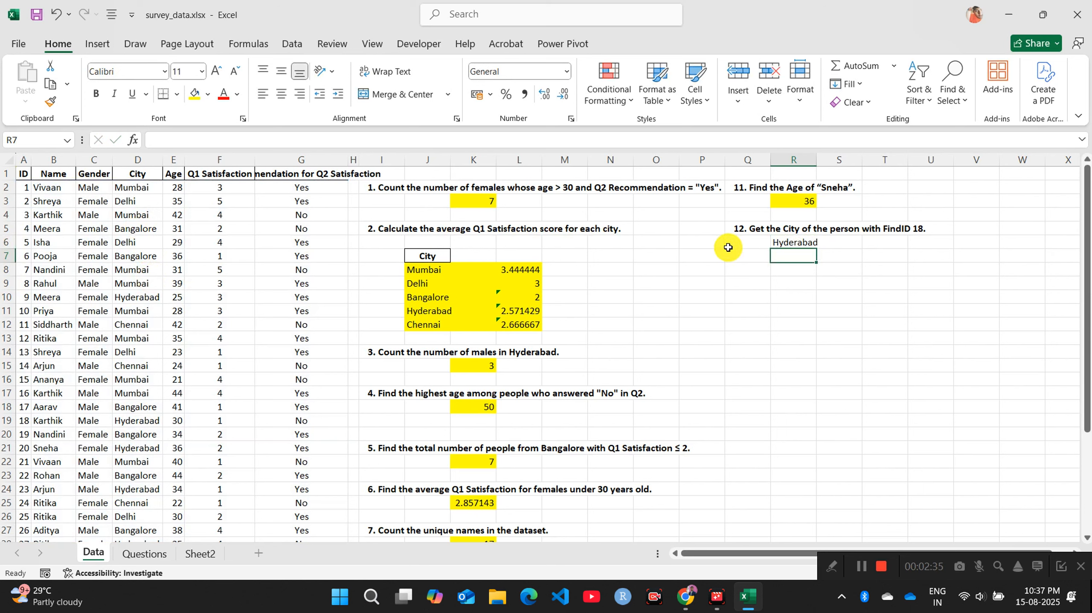
pyautogui.click(788, 239)
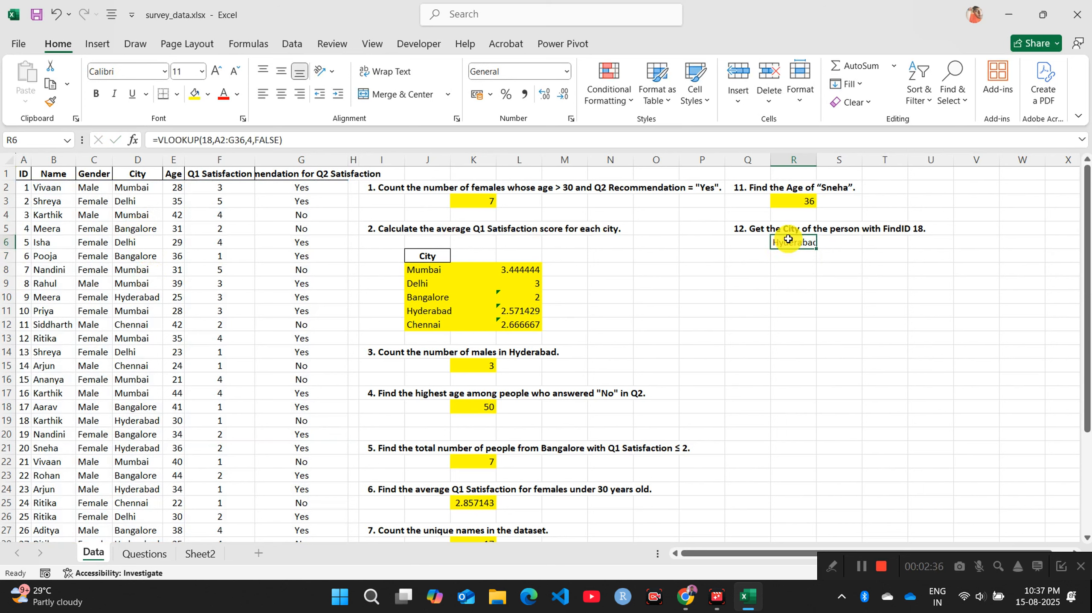
pyautogui.click(194, 94)
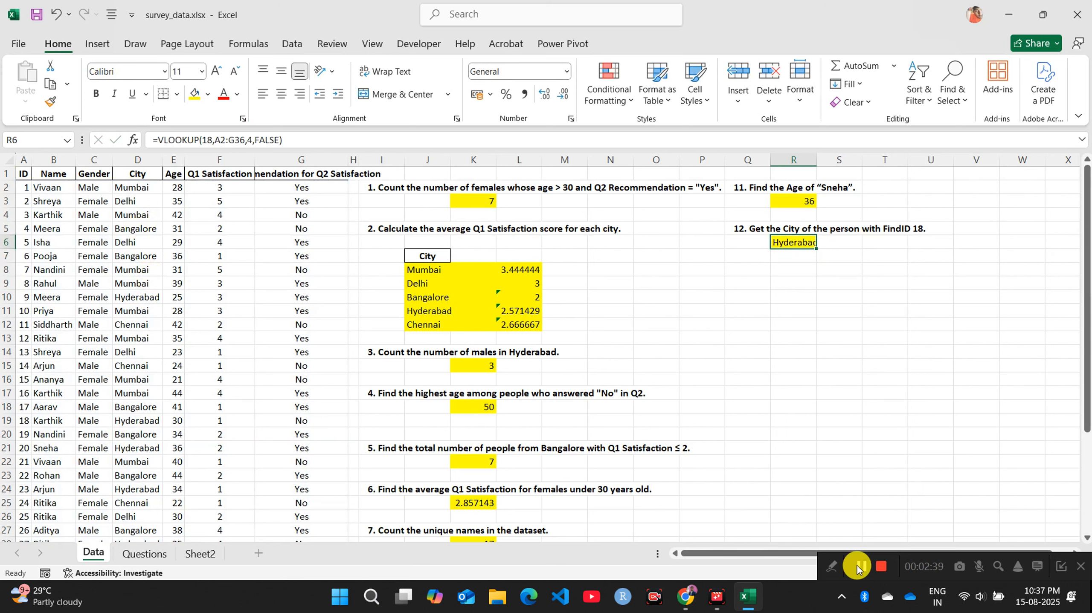
# Step: Copy question 13 about a Q1 Satisfaction score in Chennai from the Questions sheet into Q8 of the Data sheet
pyautogui.click(145, 554)
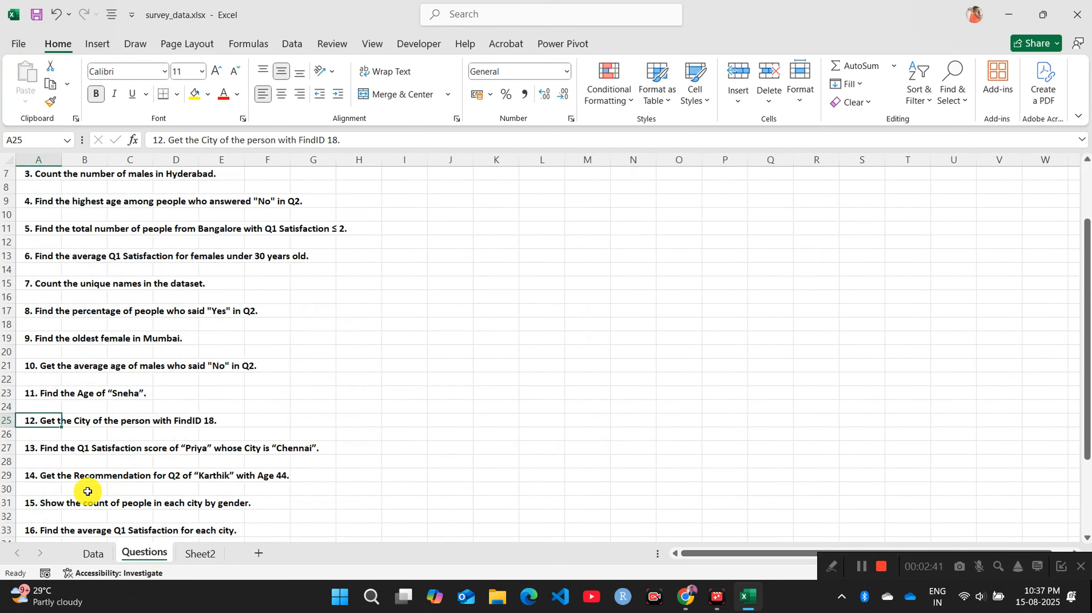
pyautogui.click(41, 448)
pyautogui.hotkey('ctrl', 'c')
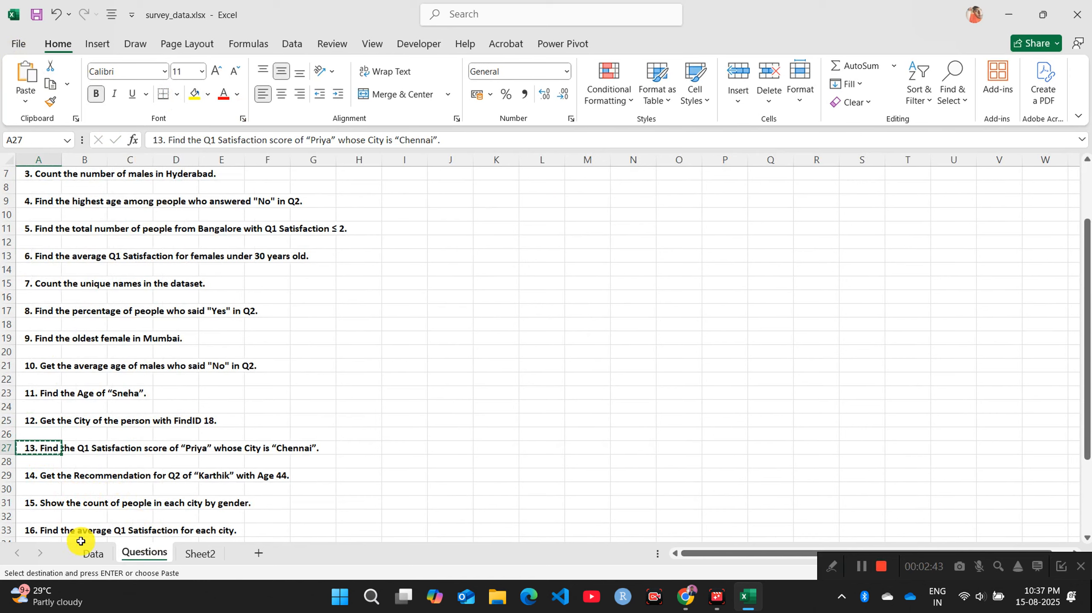
pyautogui.click(93, 554)
pyautogui.click(752, 271)
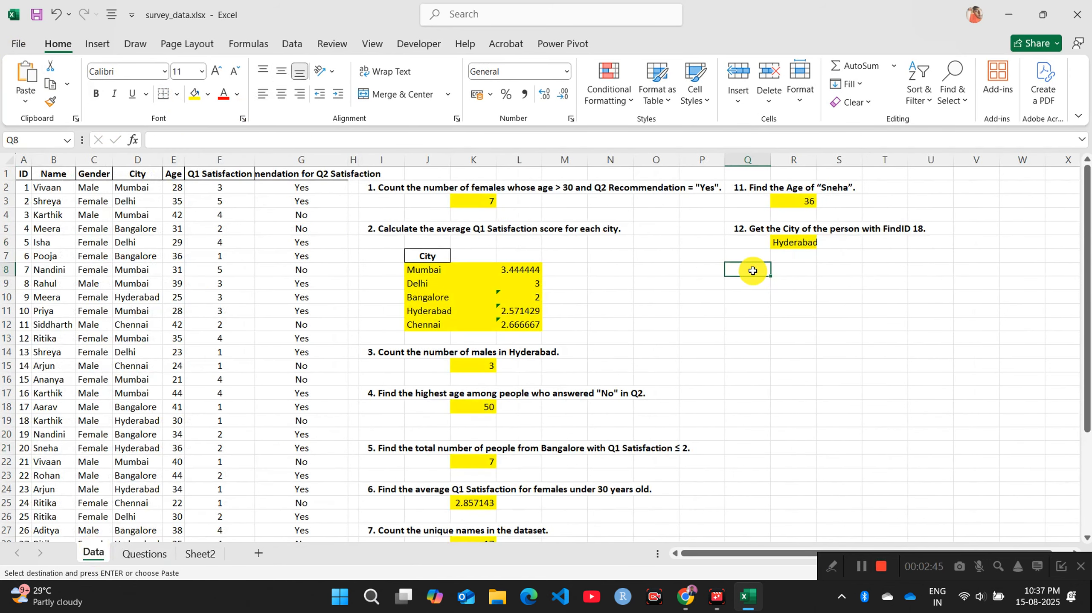
pyautogui.hotkey('ctrl', 'v')
pyautogui.click(799, 351)
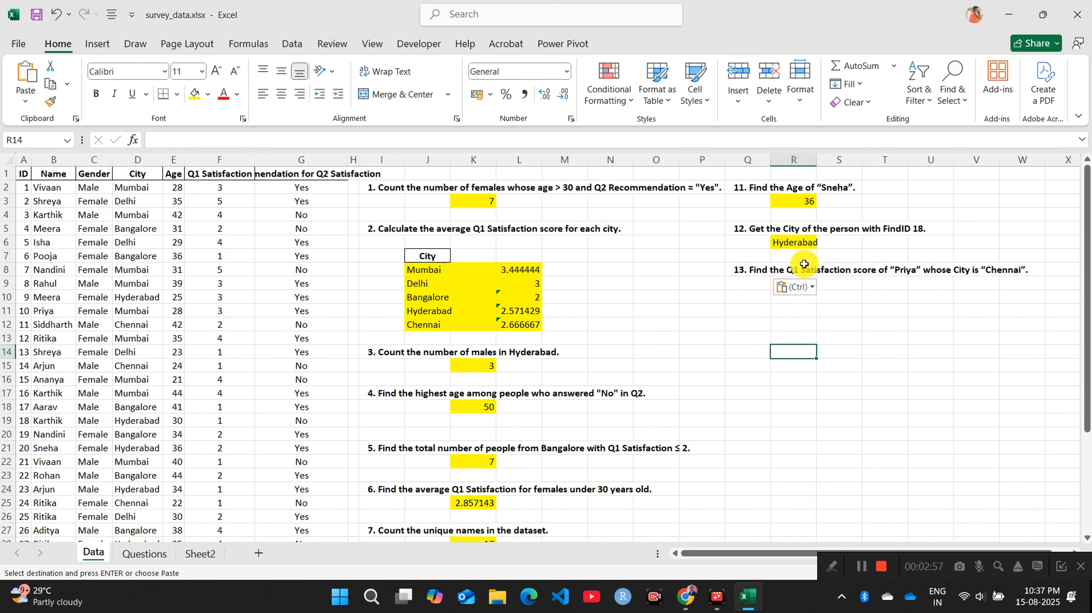
pyautogui.click(773, 283)
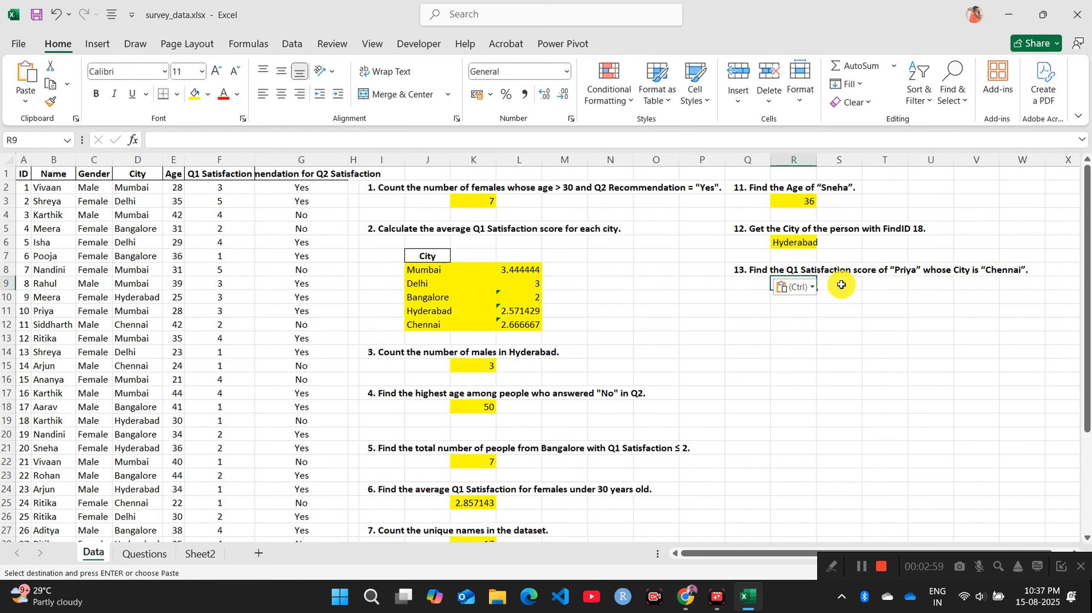
pyautogui.write('=vl')
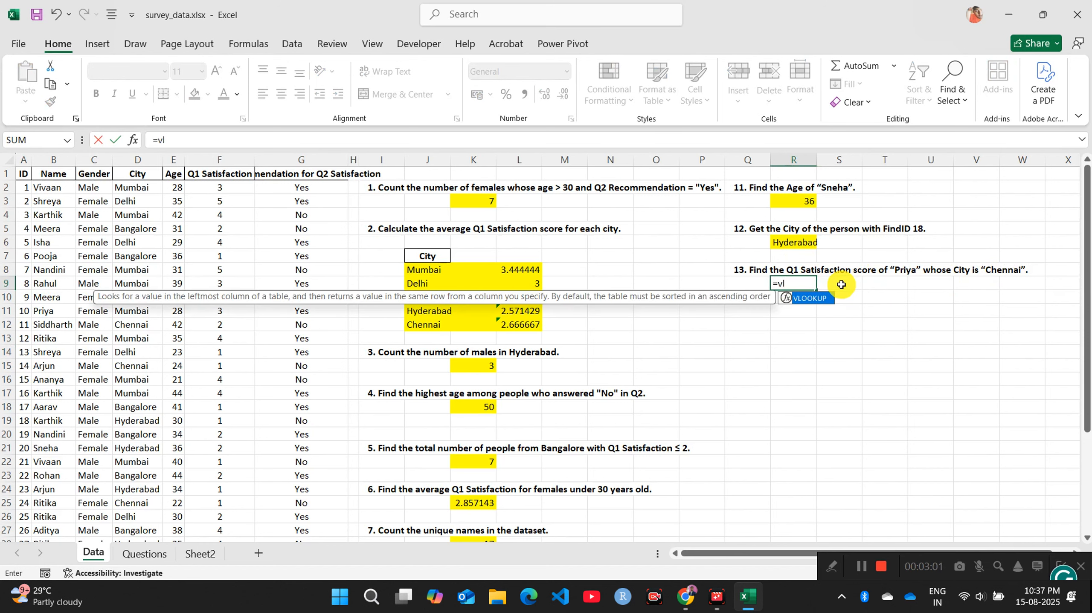
pyautogui.press('Tab')
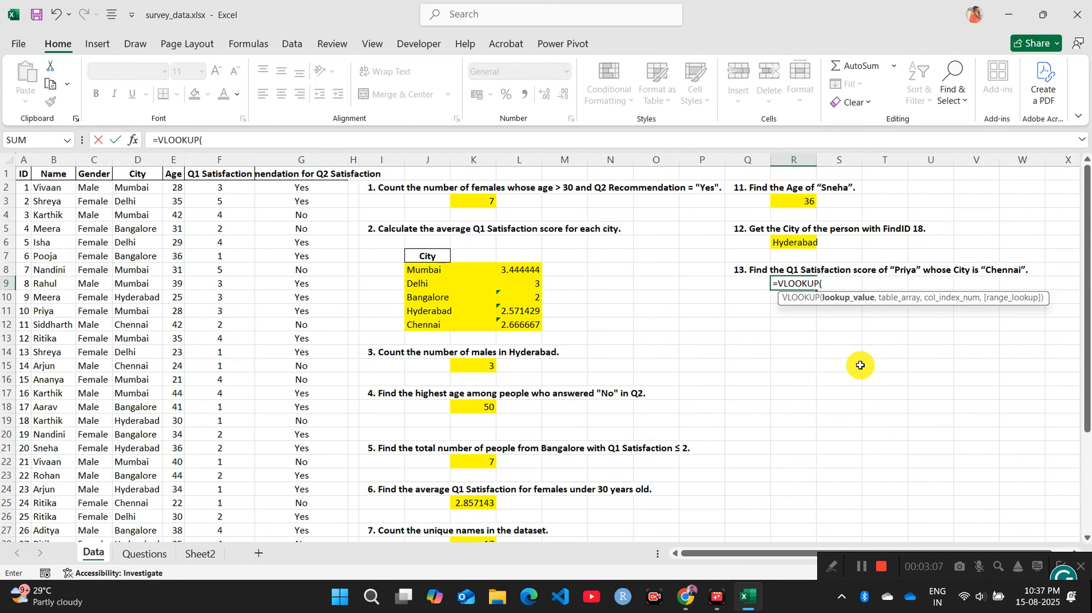
pyautogui.hotkey('ctrl', 'a')
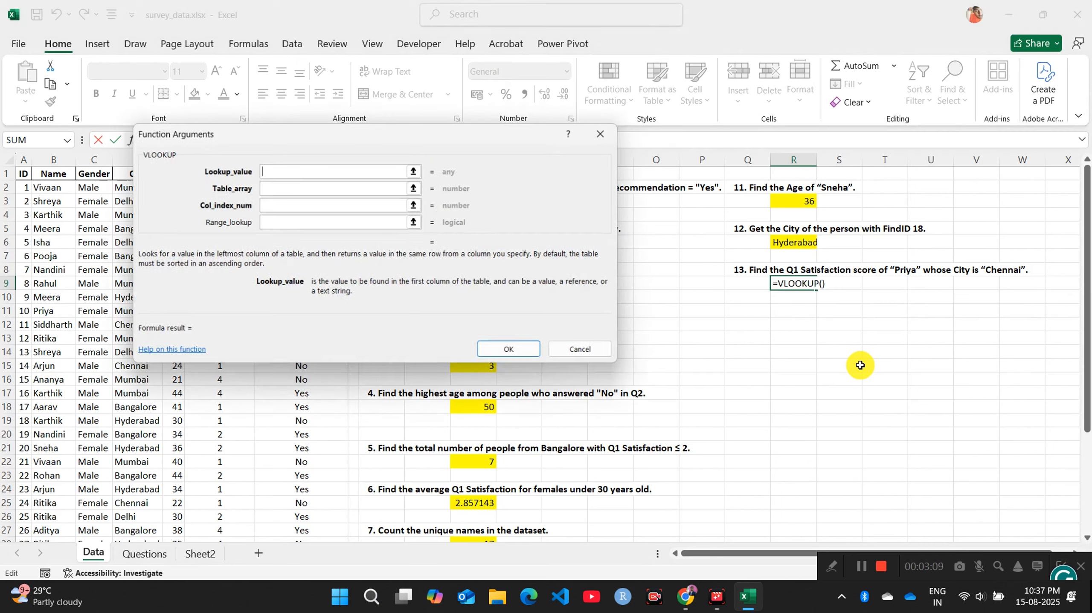
pyautogui.click(592, 350)
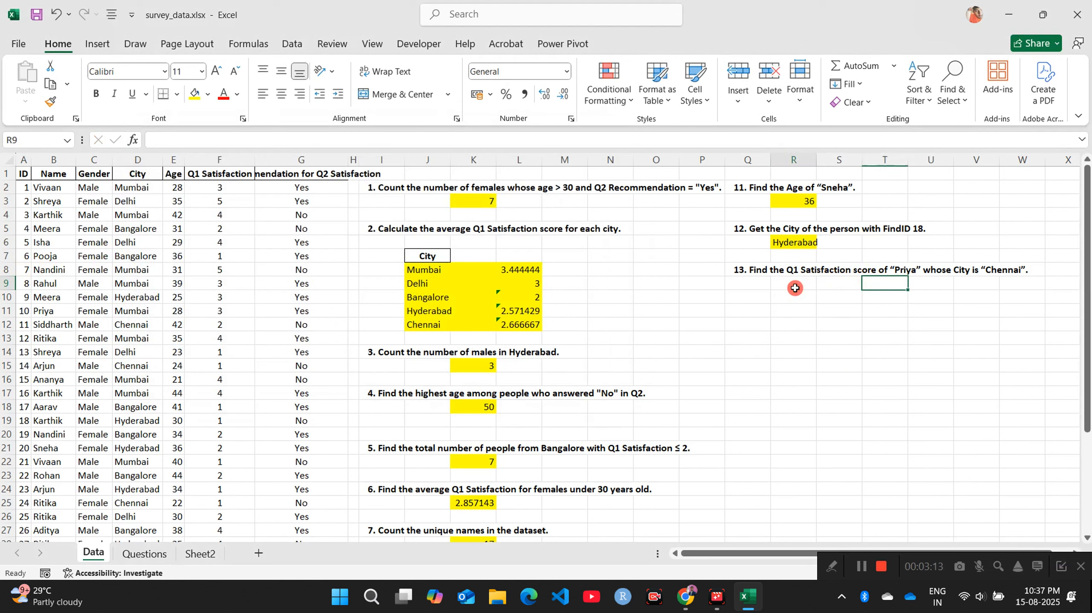
# Step: Begin an INDEX formula in R9 with the Q1 Satisfaction range F2:F36 as its array
pyautogui.write('=')
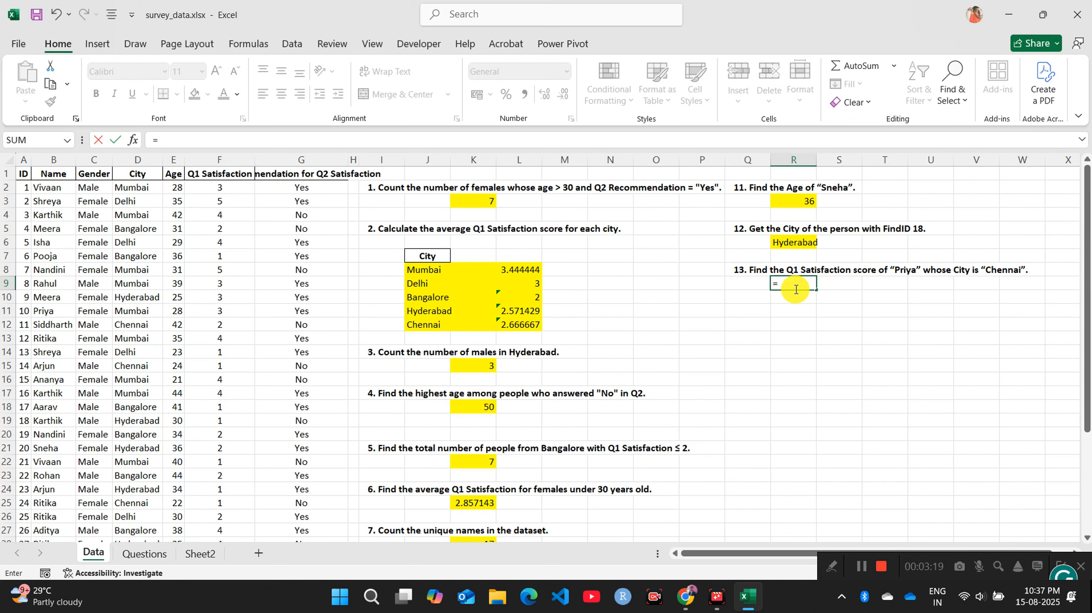
pyautogui.write('in')
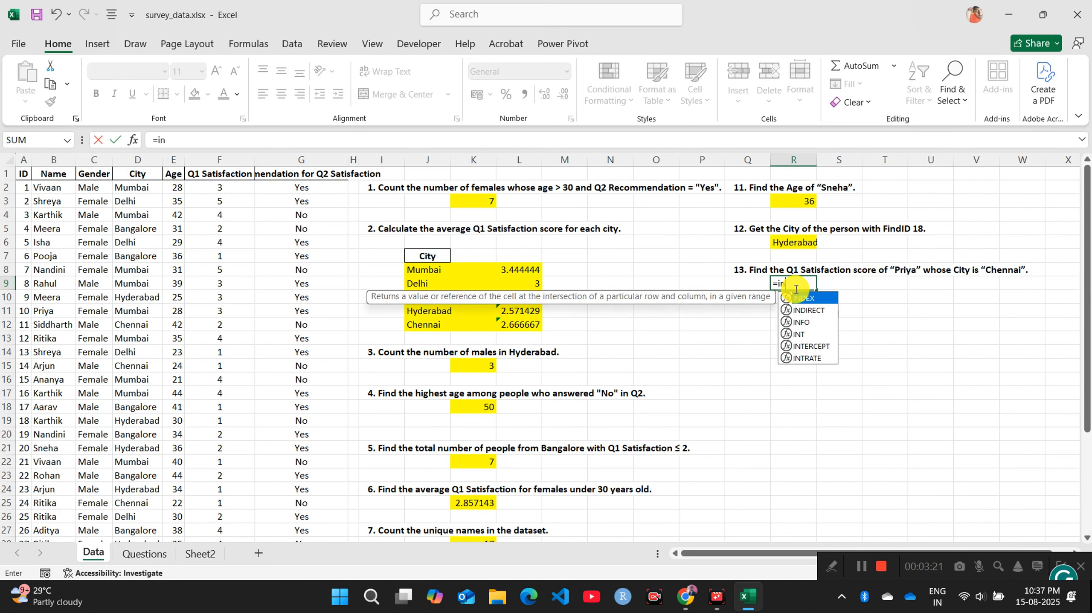
pyautogui.press('Tab')
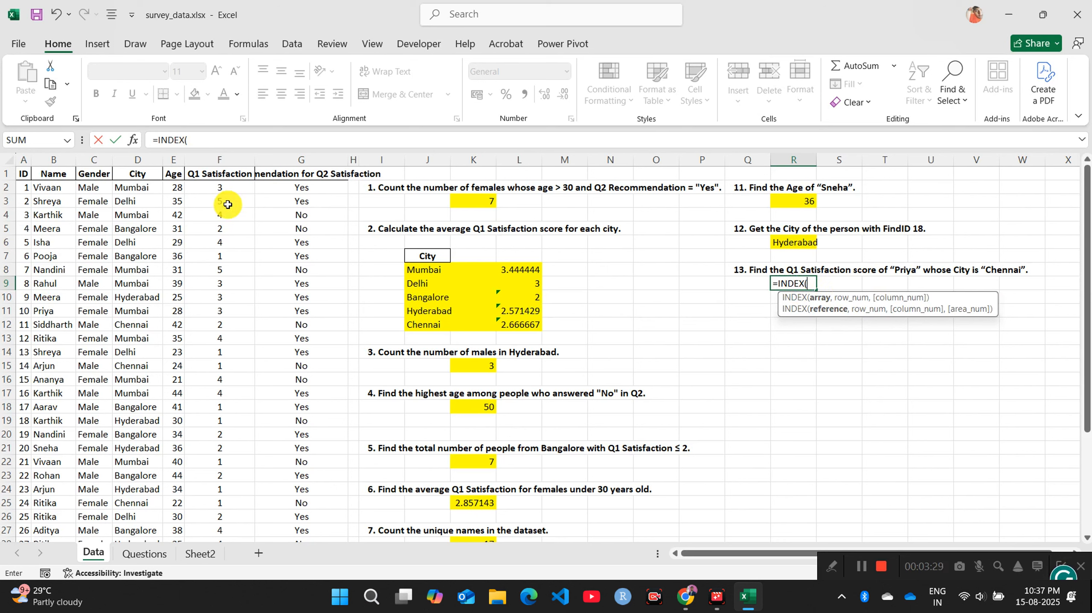
pyautogui.click(228, 188)
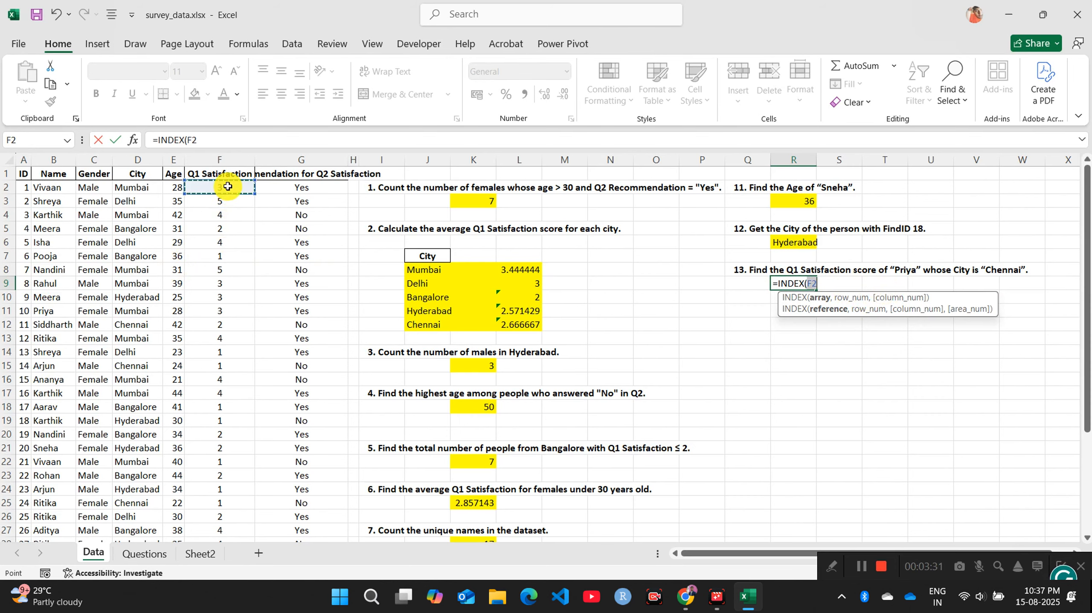
pyautogui.hotkey('ctrl', 'shift', 'Down')
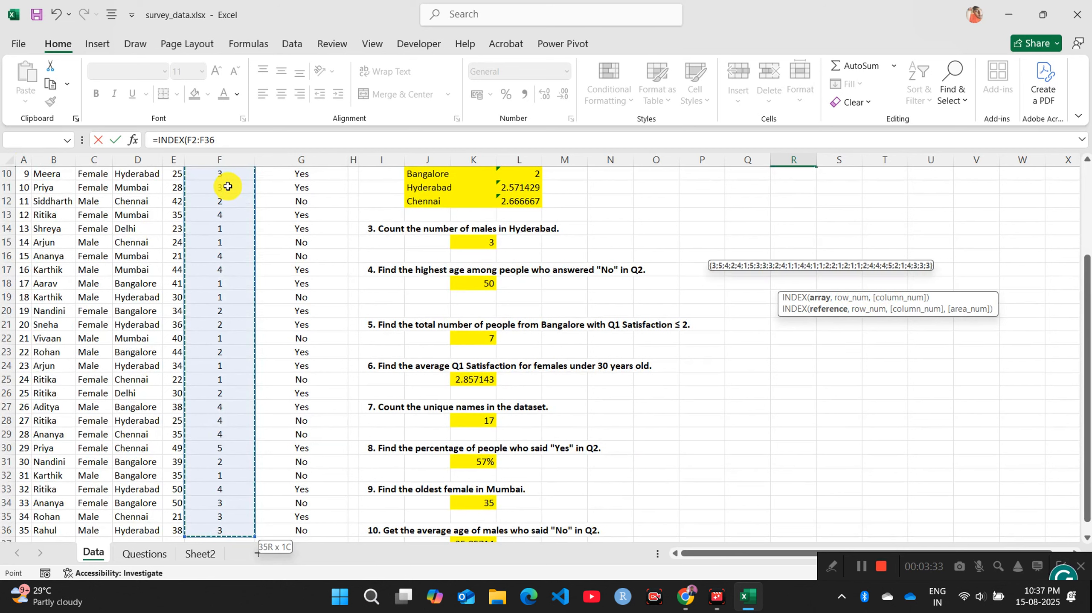
pyautogui.write(',')
pyautogui.scroll(3, 678, 276)
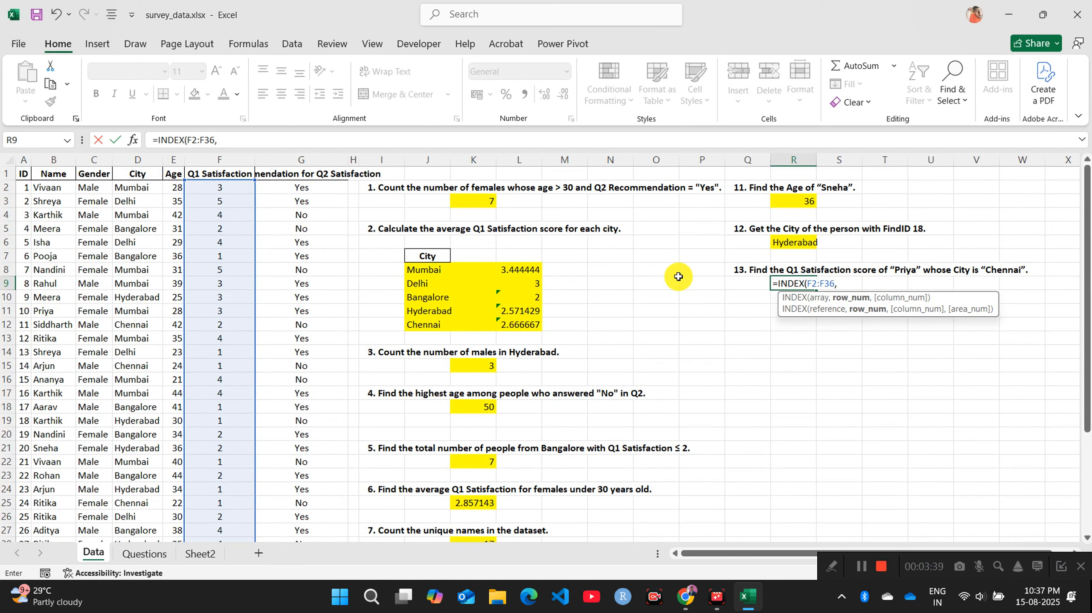
# Step: Nest a MATCH in the R9 formula with lookup value 1 and the condition that B2:B36 equals the name in question 13
pyautogui.write('MATCH(')
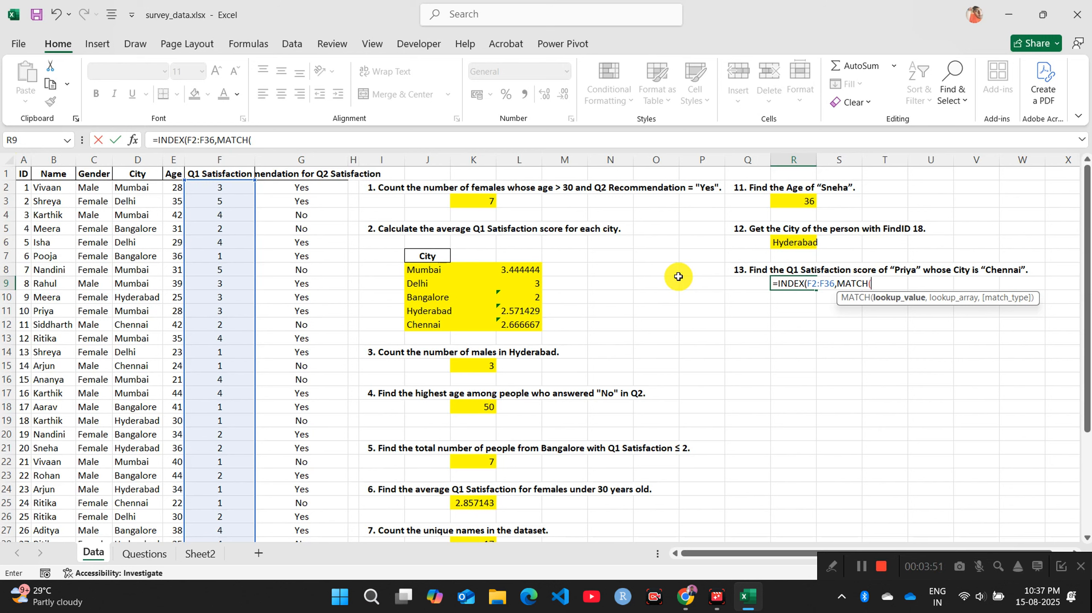
pyautogui.write('1,(')
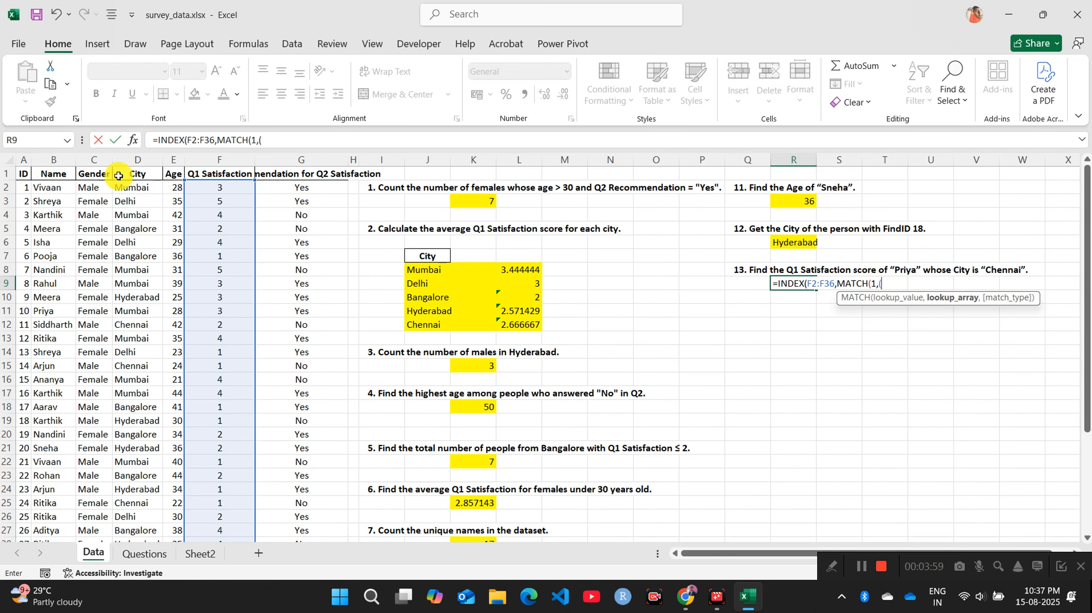
pyautogui.click(53, 189)
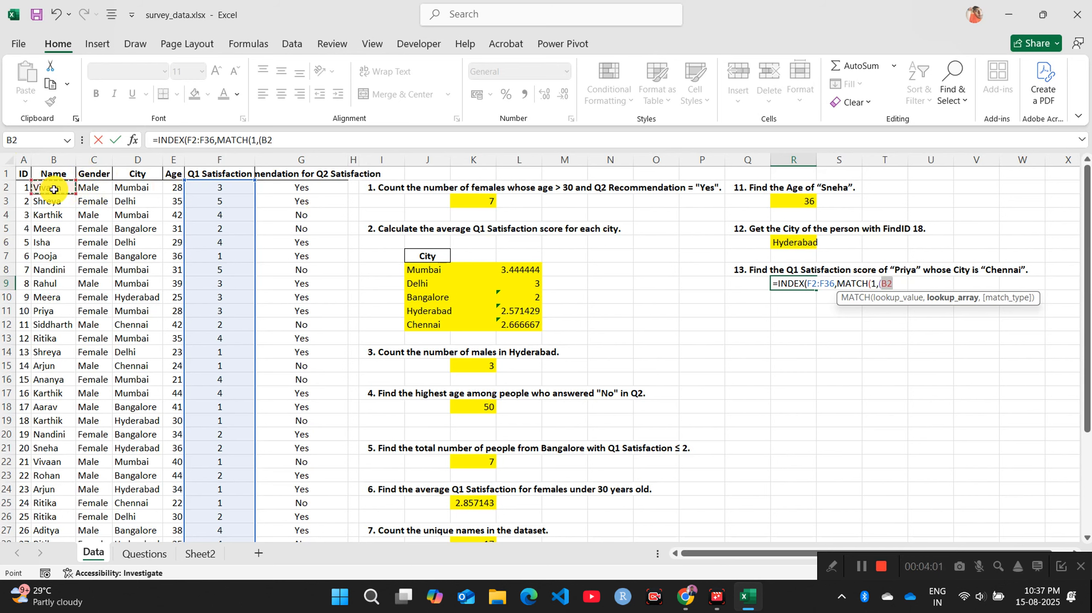
pyautogui.hotkey('ctrl', 'shift', 'Down')
pyautogui.write(',')
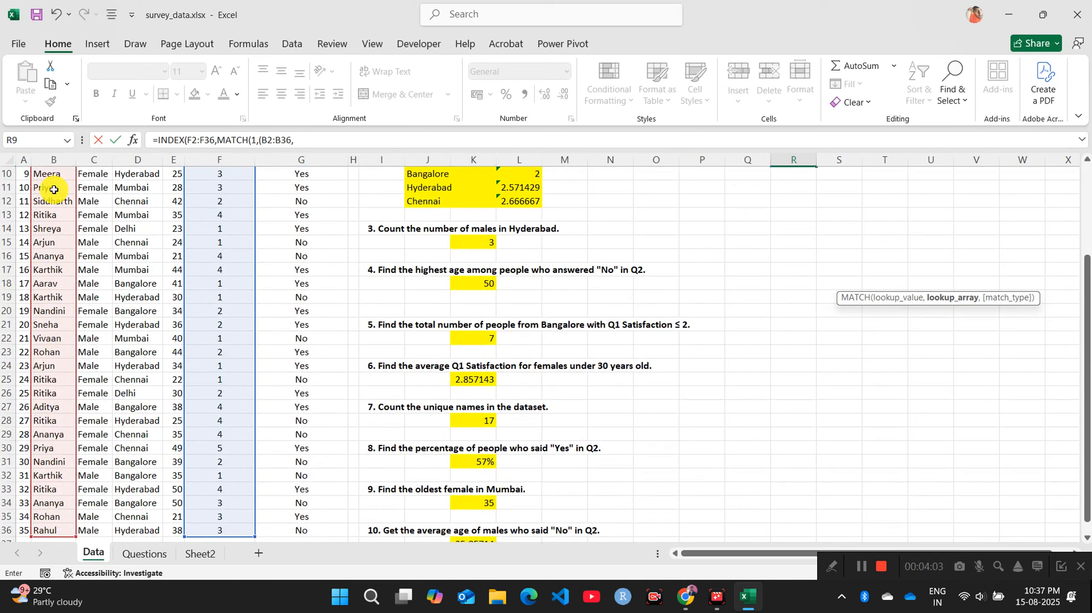
pyautogui.scroll(3, 365, 220)
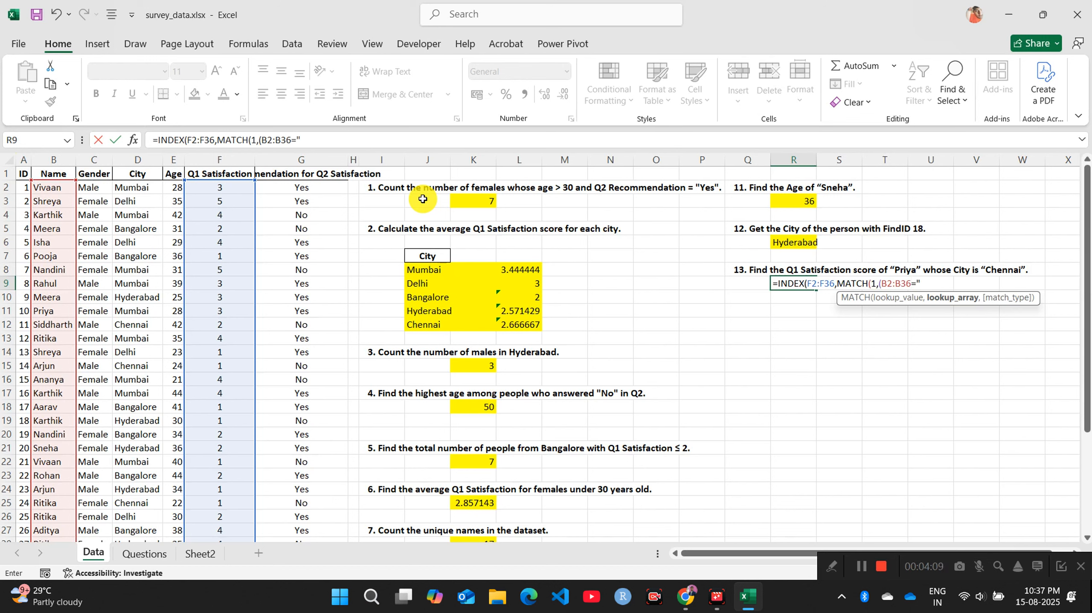
pyautogui.write('Priya")*(')
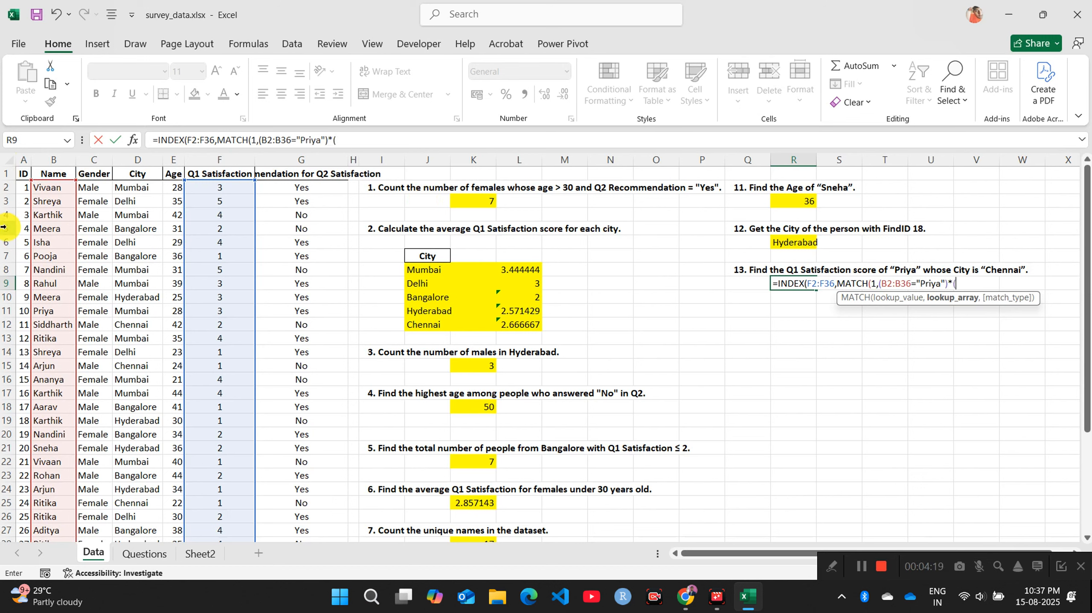
# Step: Multiply the R9 name condition by a second condition requiring the city range D2:D36 to equal "Chennai"
pyautogui.click(148, 187)
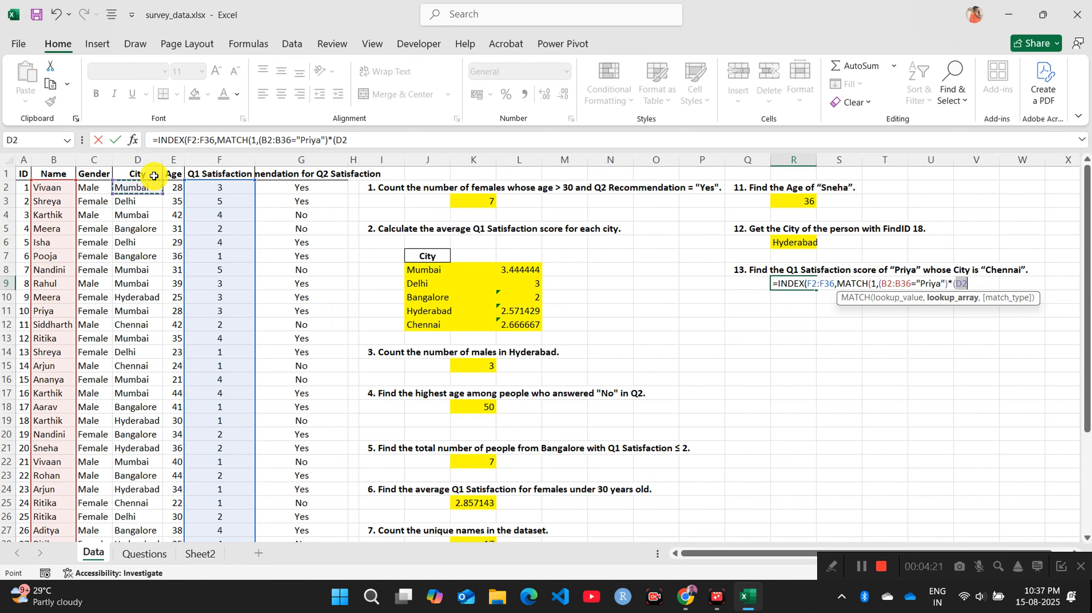
pyautogui.hotkey('ctrl', 'shift', 'Down')
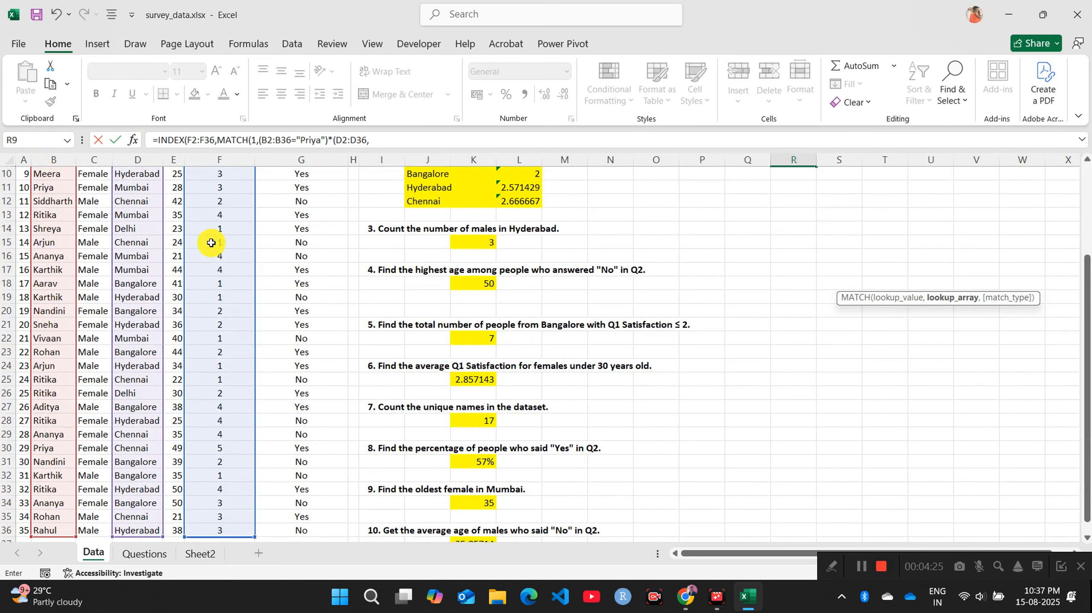
pyautogui.write(',')
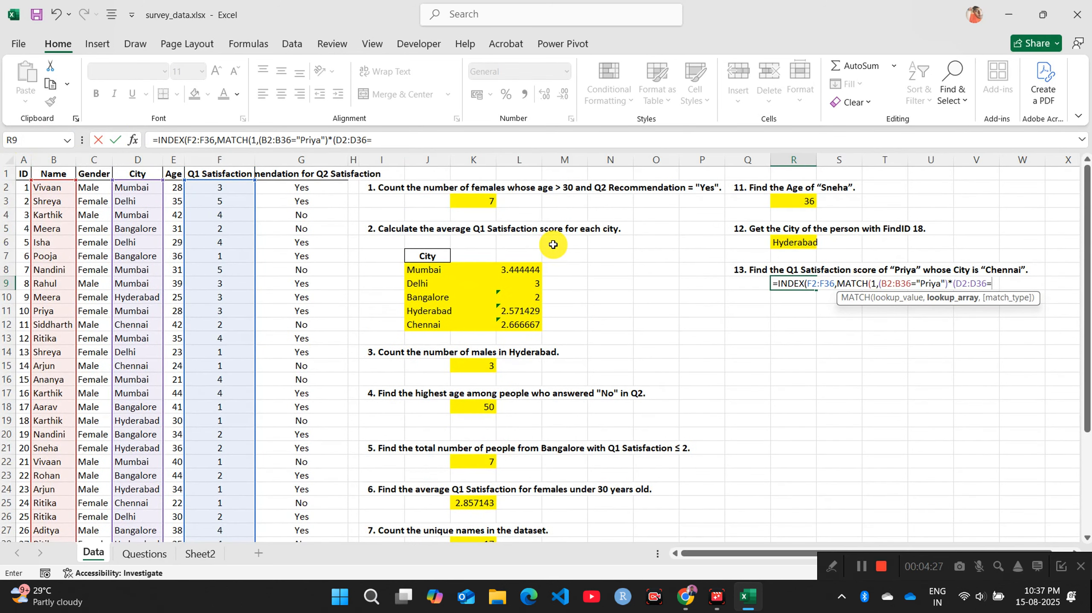
pyautogui.write('"Chennai"),')
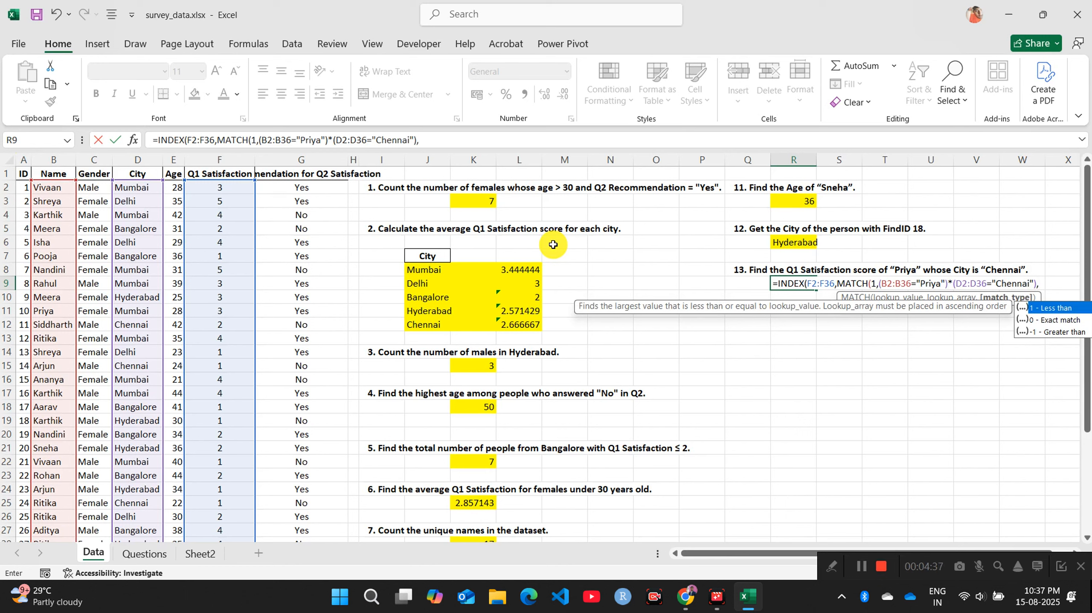
# Step: Finish the R9 formula with exact match type 0, accept the suggested bracket correction, and fill the cell yellow
pyautogui.press('Down')
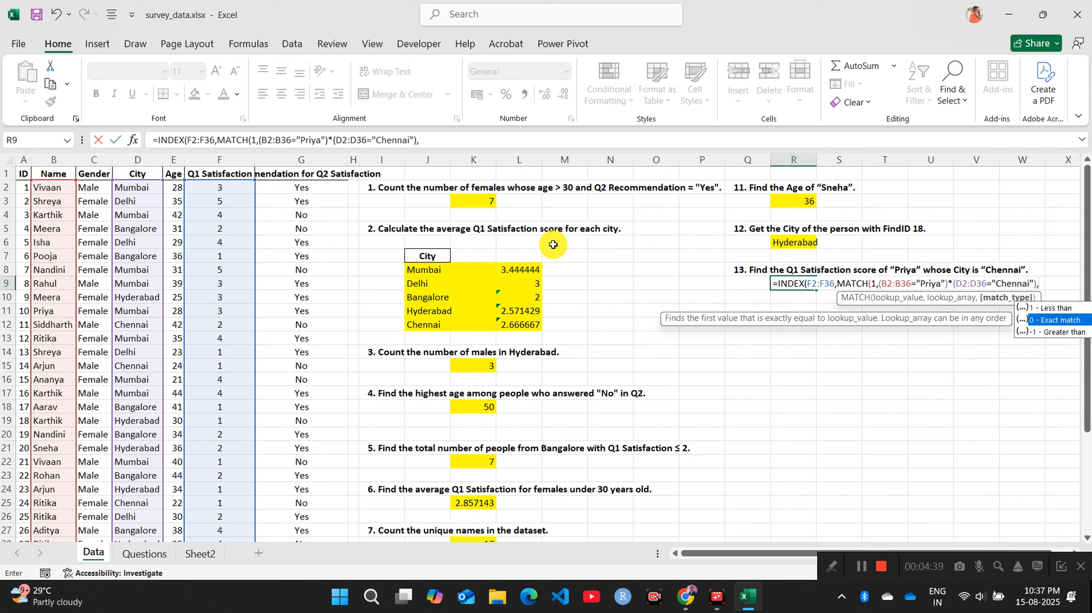
pyautogui.press('Tab')
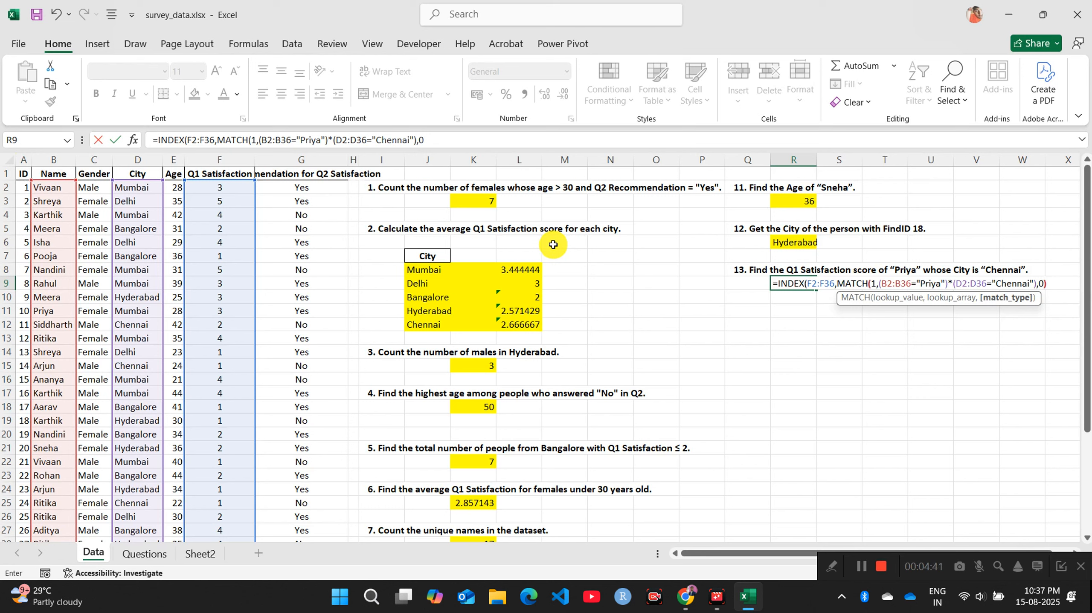
pyautogui.write(')')
pyautogui.press('Return')
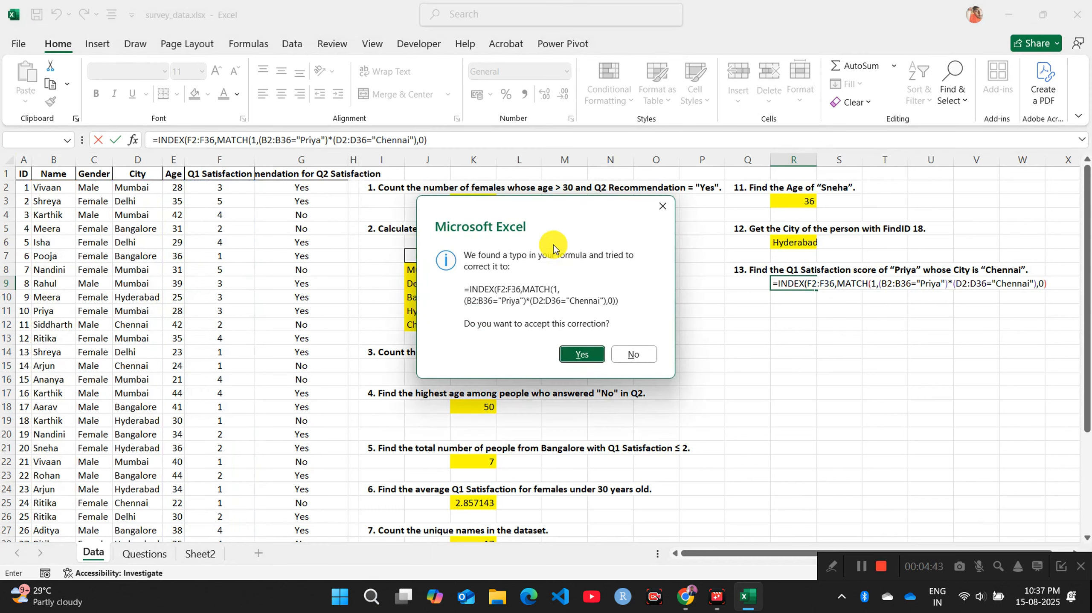
pyautogui.click(574, 355)
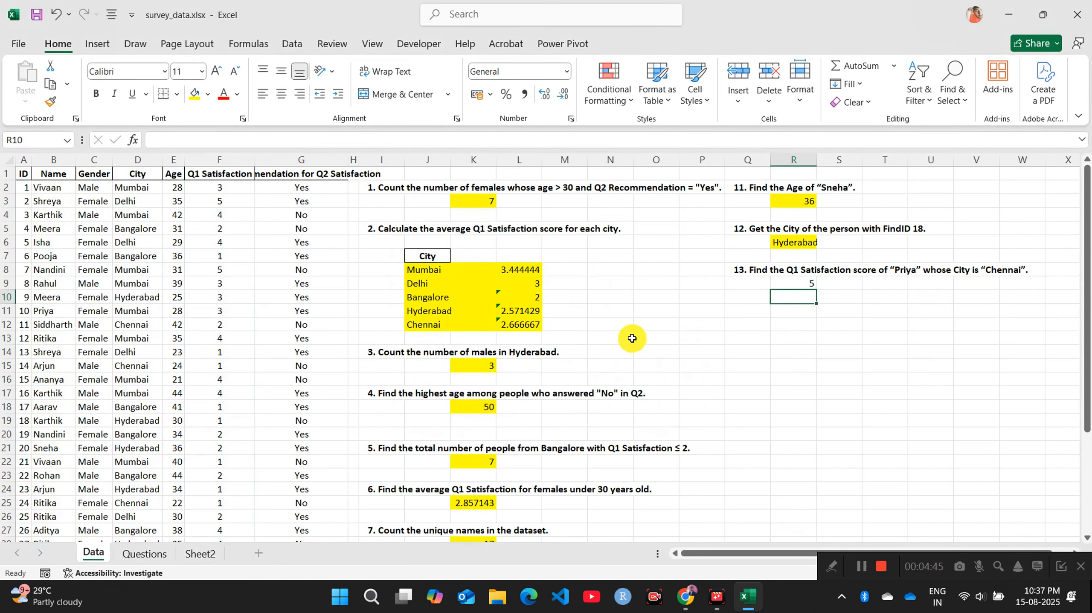
pyautogui.click(780, 285)
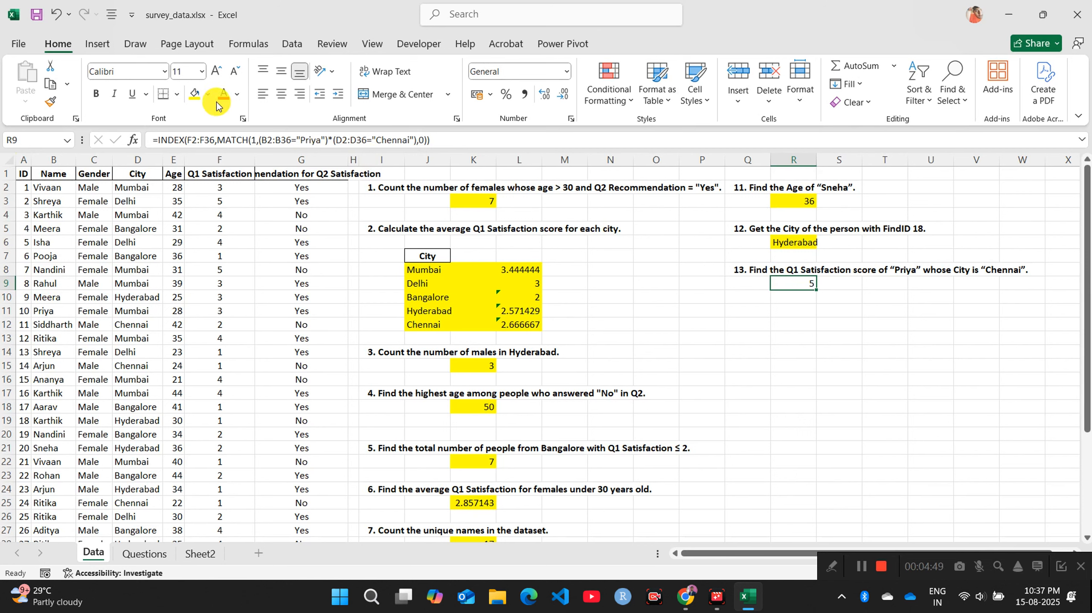
pyautogui.click(193, 93)
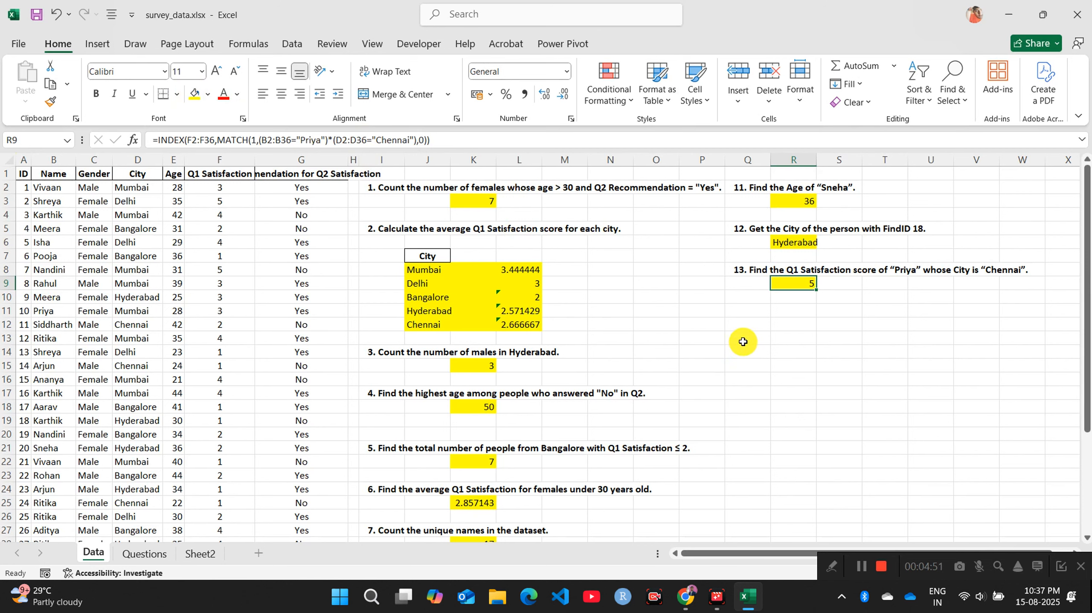
# Step: Copy question 14 about the Q2 Recommendation at Age 44 from the Questions sheet into Q11 of the Data sheet
pyautogui.click(144, 553)
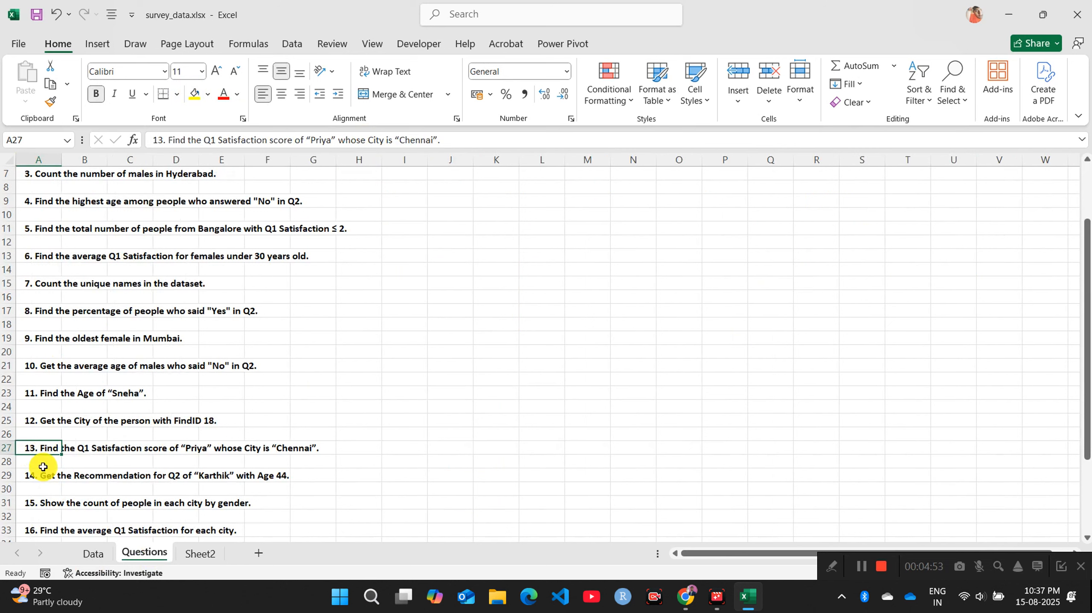
pyautogui.click(32, 475)
pyautogui.hotkey('ctrl', 'c')
pyautogui.click(89, 555)
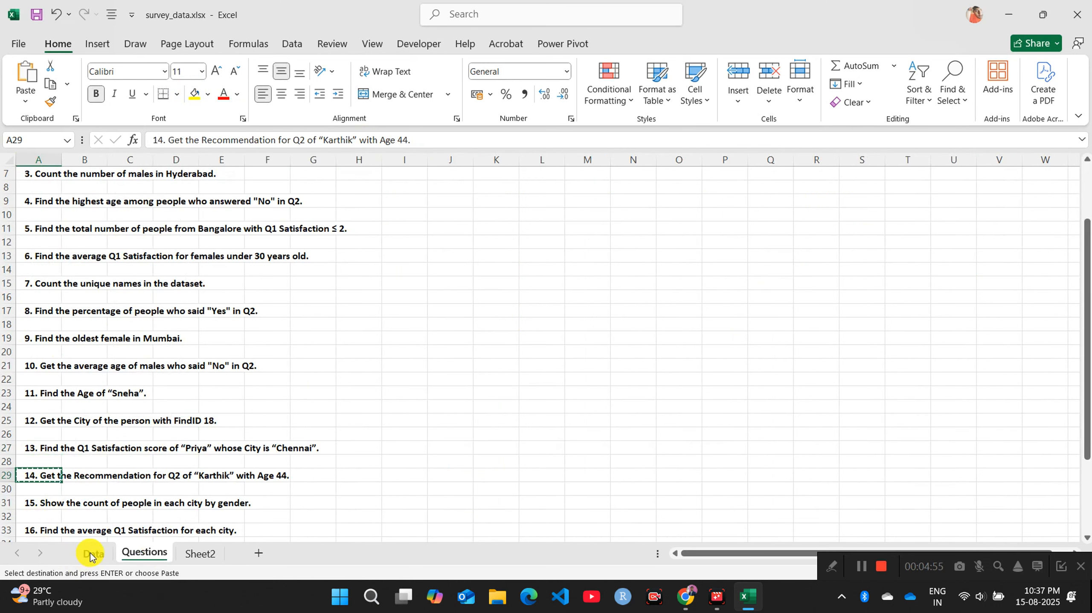
pyautogui.click(727, 303)
pyautogui.click(729, 308)
pyautogui.hotkey('ctrl', 'v')
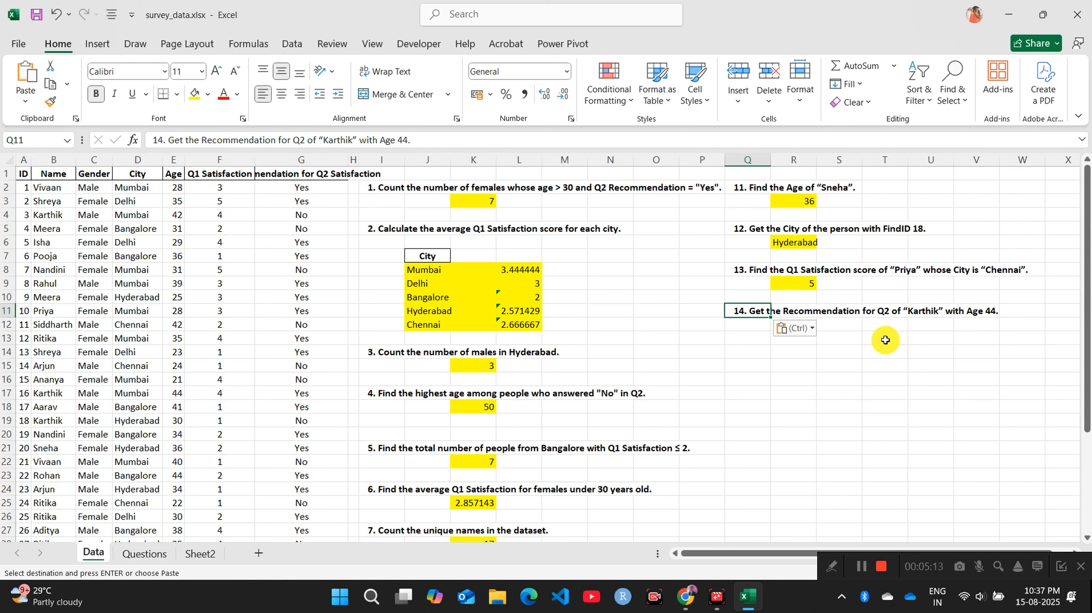
# Step: Begin an INDEX formula in R12 with the Q2 Recommendation range G2:G36 as its array
pyautogui.press('Right')
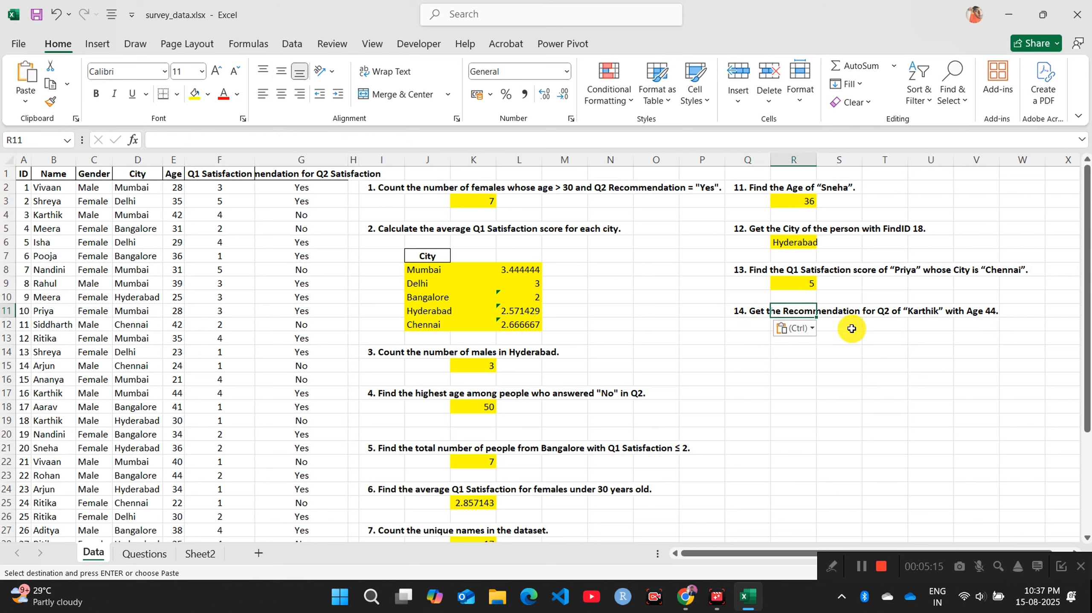
pyautogui.press('Down')
pyautogui.write('=')
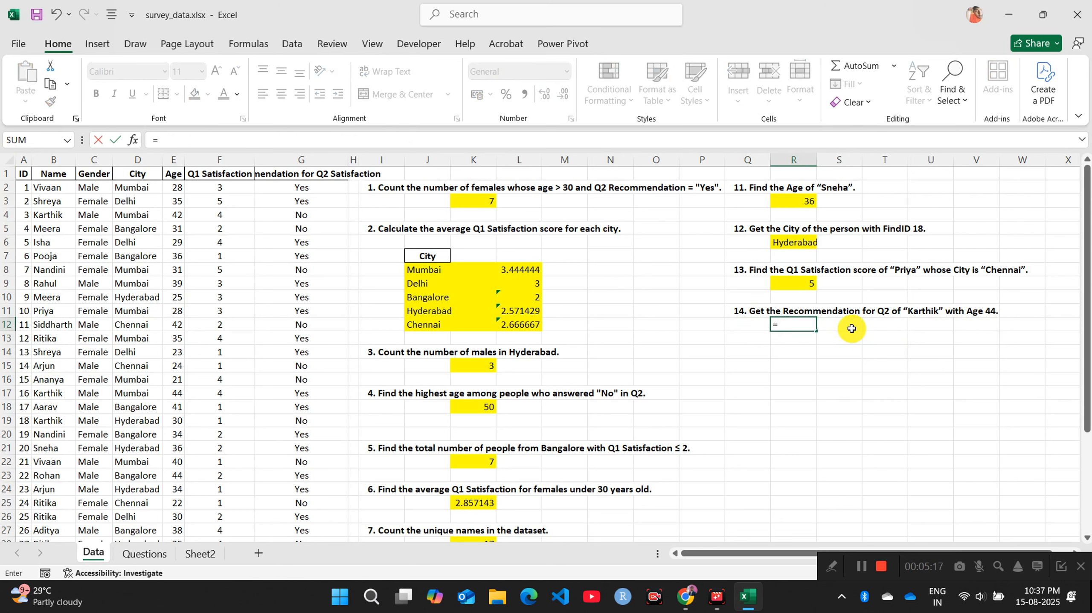
pyautogui.write('INDEX(')
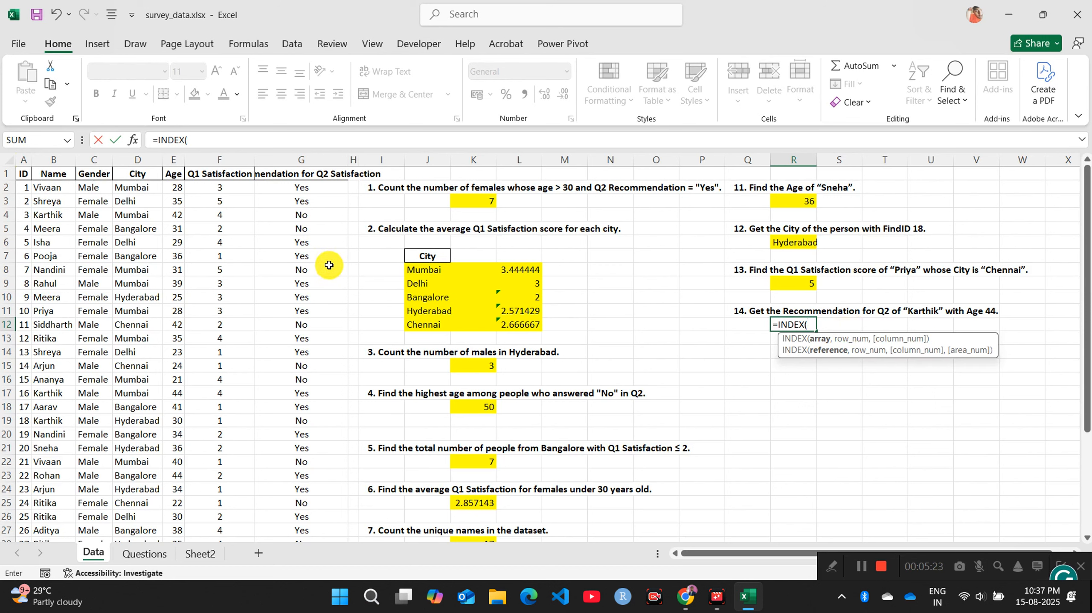
pyautogui.click(327, 183)
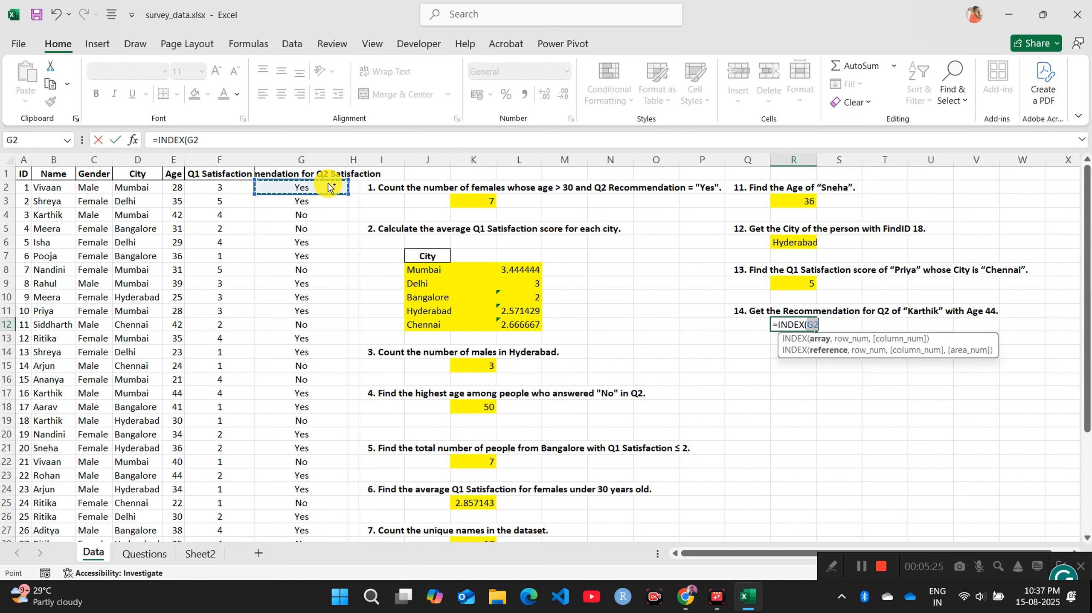
pyautogui.hotkey('ctrl', 'shift', 'Down')
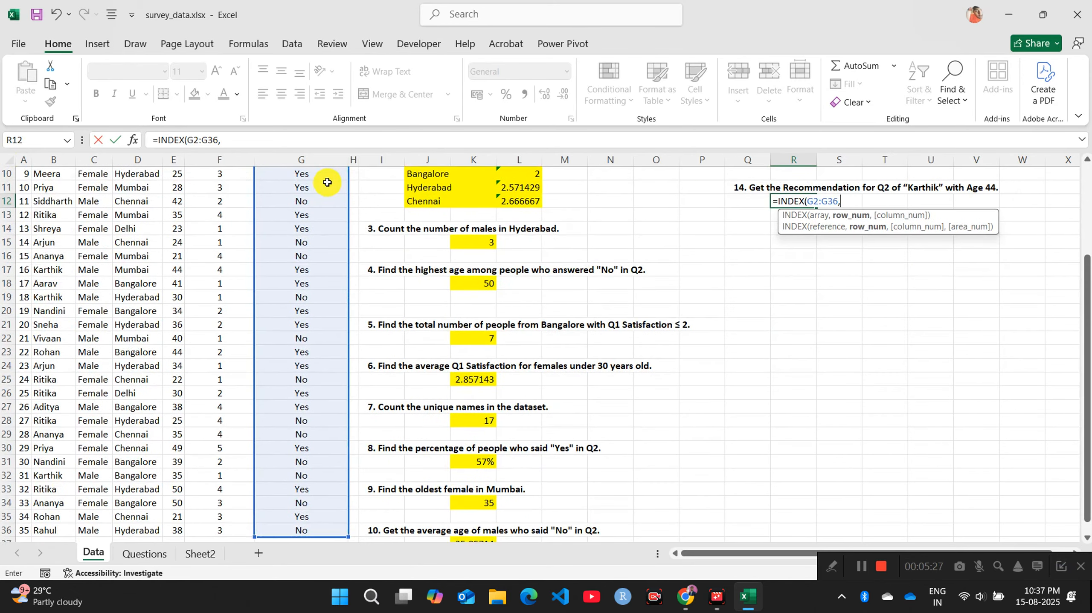
pyautogui.write(',')
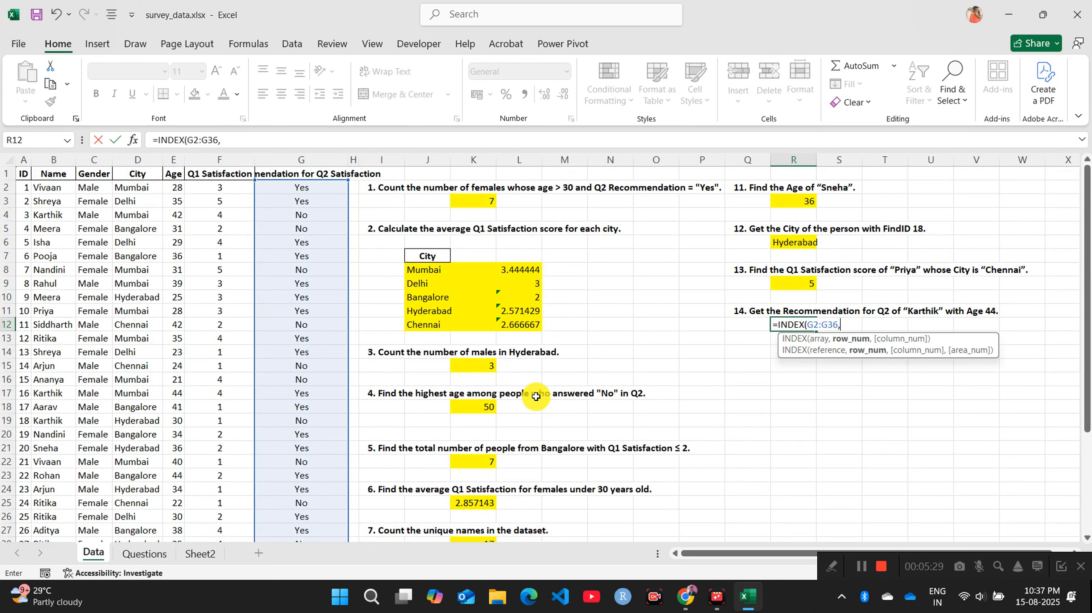
# Step: Nest a MATCH in the R12 formula with lookup value 1 and a first condition requiring B2:B36 to equal question 14's name
pyautogui.write('Mat')
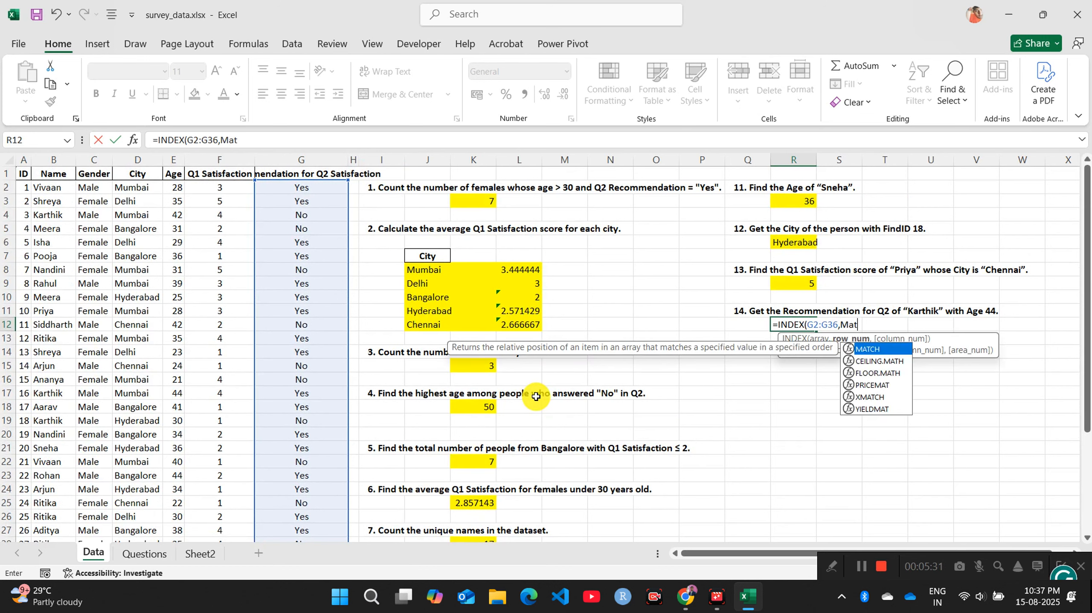
pyautogui.press('Tab')
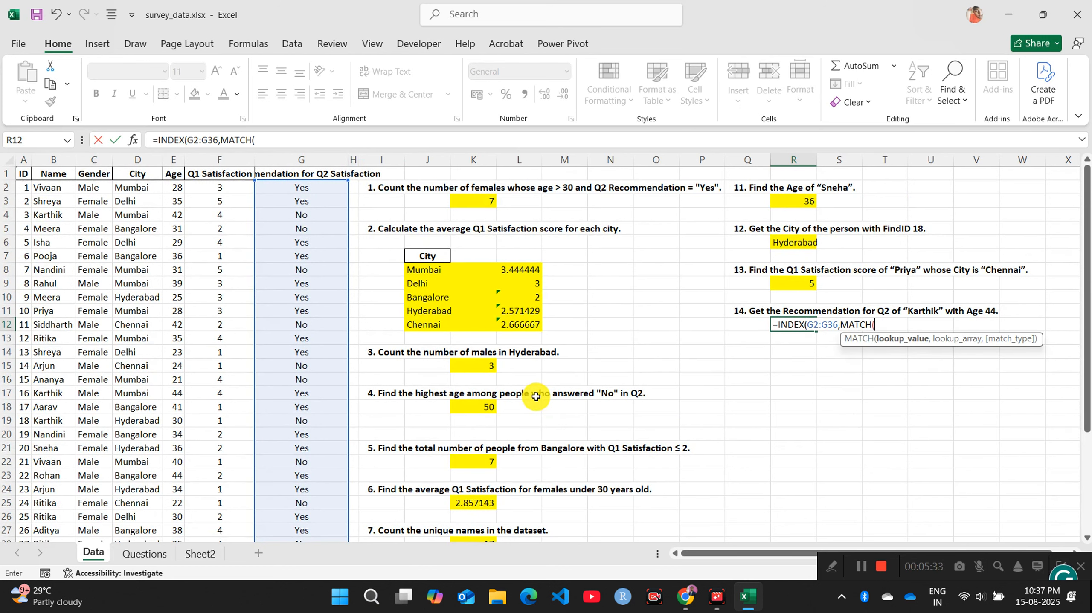
pyautogui.write('1,(')
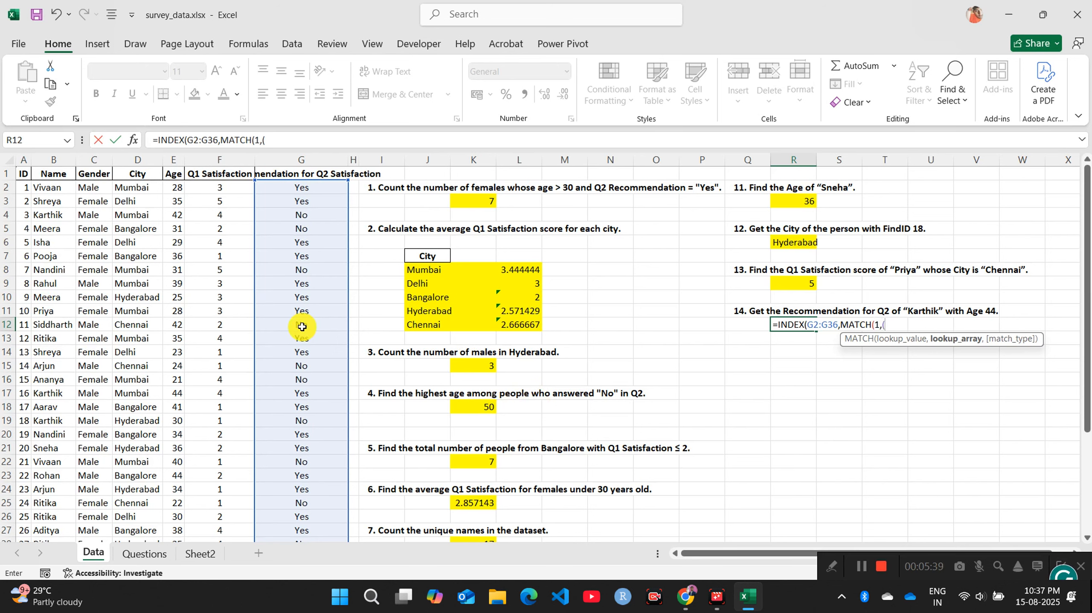
pyautogui.click(50, 187)
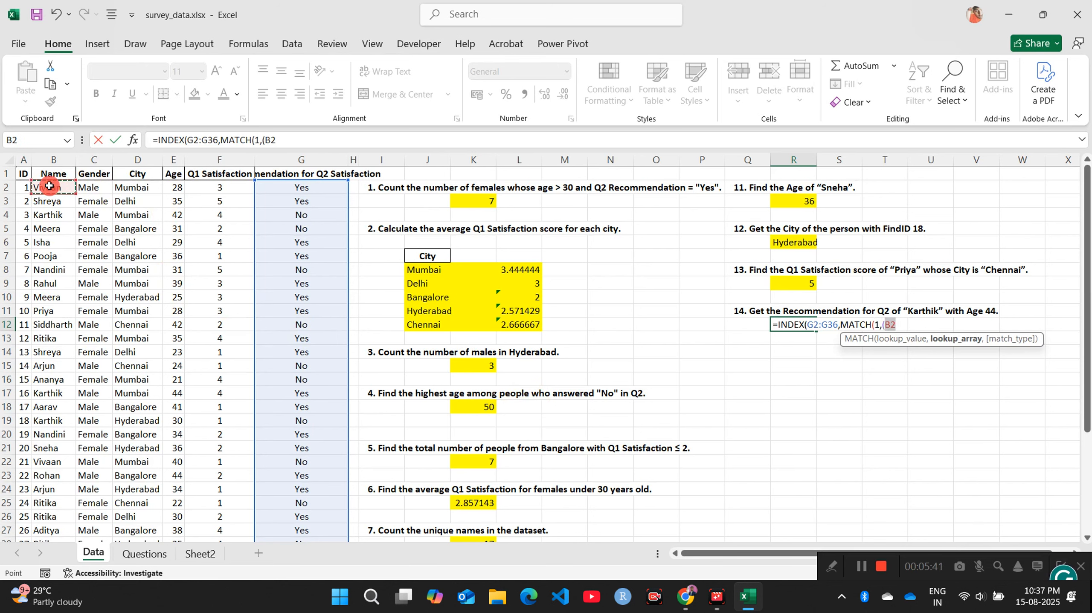
pyautogui.hotkey('ctrl', 'shift', 'Down')
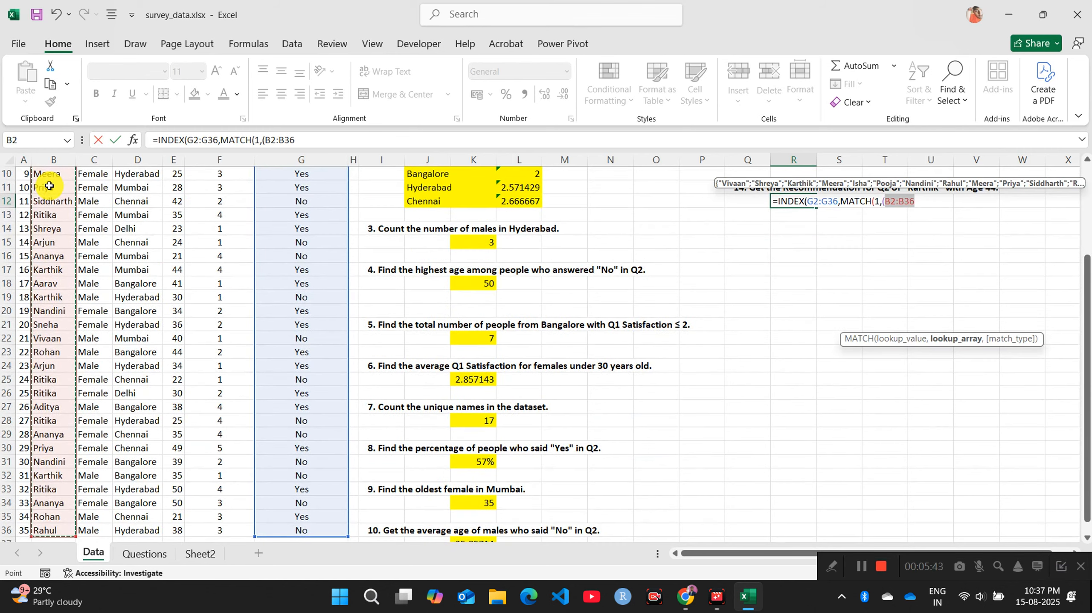
pyautogui.write('="Karthik")*(')
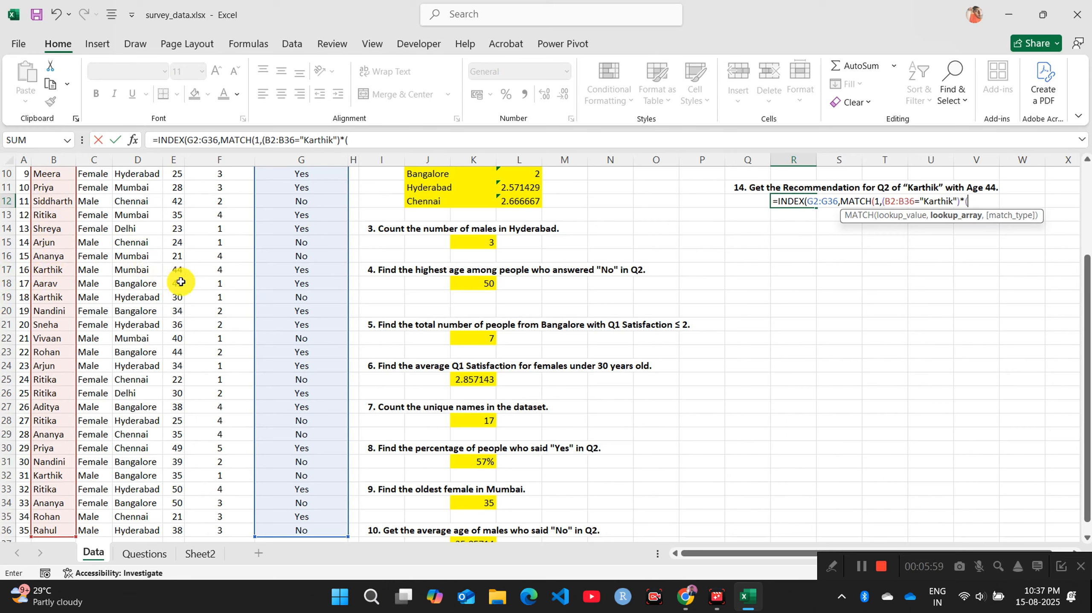
# Step: Multiply the R12 name condition by a second condition requiring the age range E2:E36 to equal 44
pyautogui.scroll(3, 191, 288)
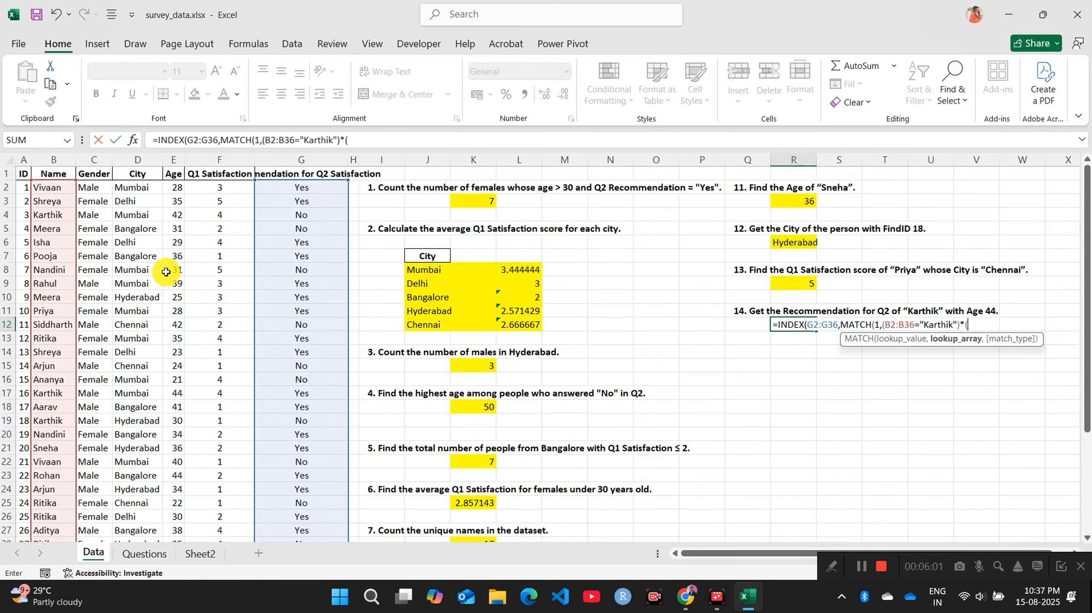
pyautogui.click(174, 190)
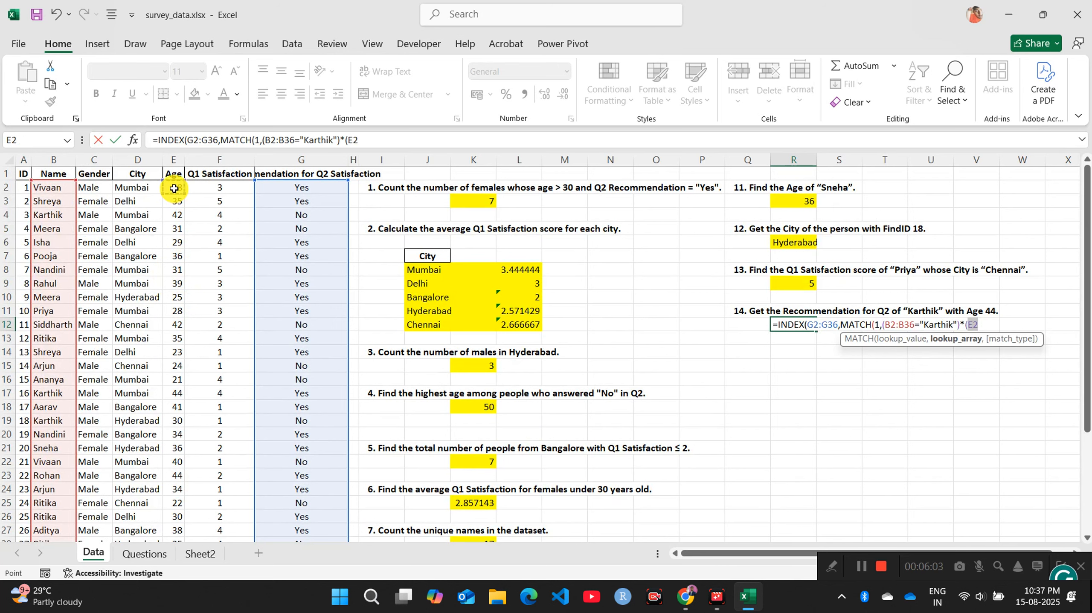
pyautogui.hotkey('ctrl', 'shift', 'Down')
pyautogui.write('=')
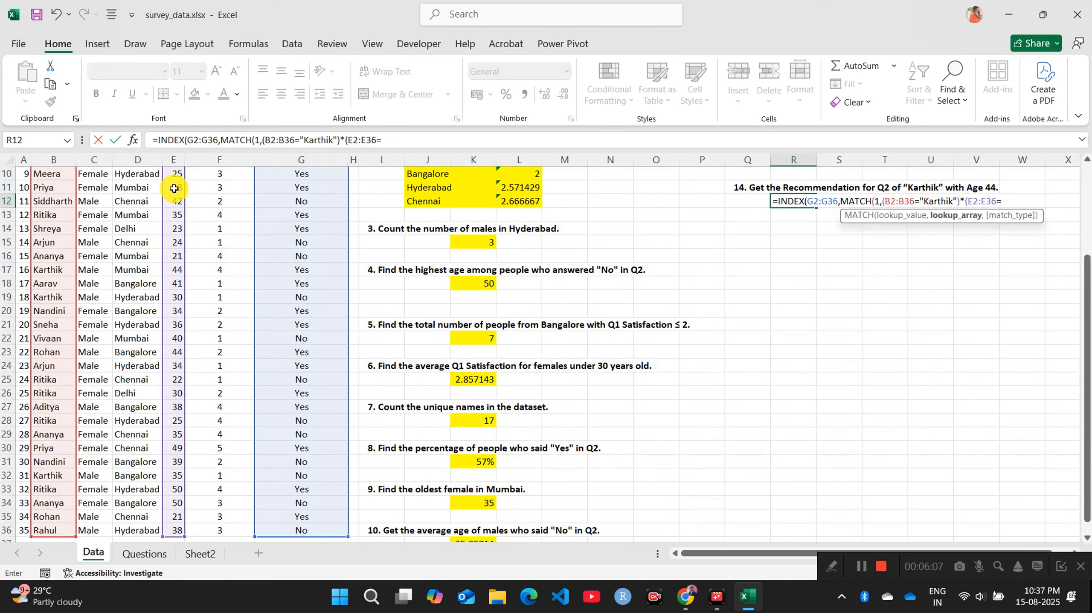
pyautogui.write('44),')
# Step: Finish the R12 formula with exact match type 0 and accept the suggested bracket correction
pyautogui.press('Down')
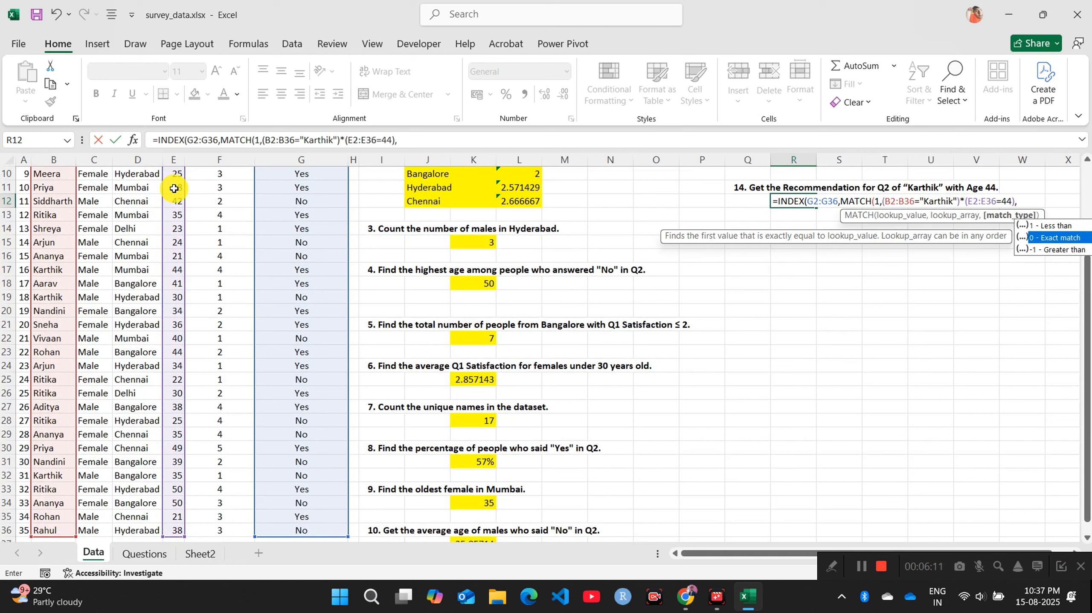
pyautogui.press('Tab')
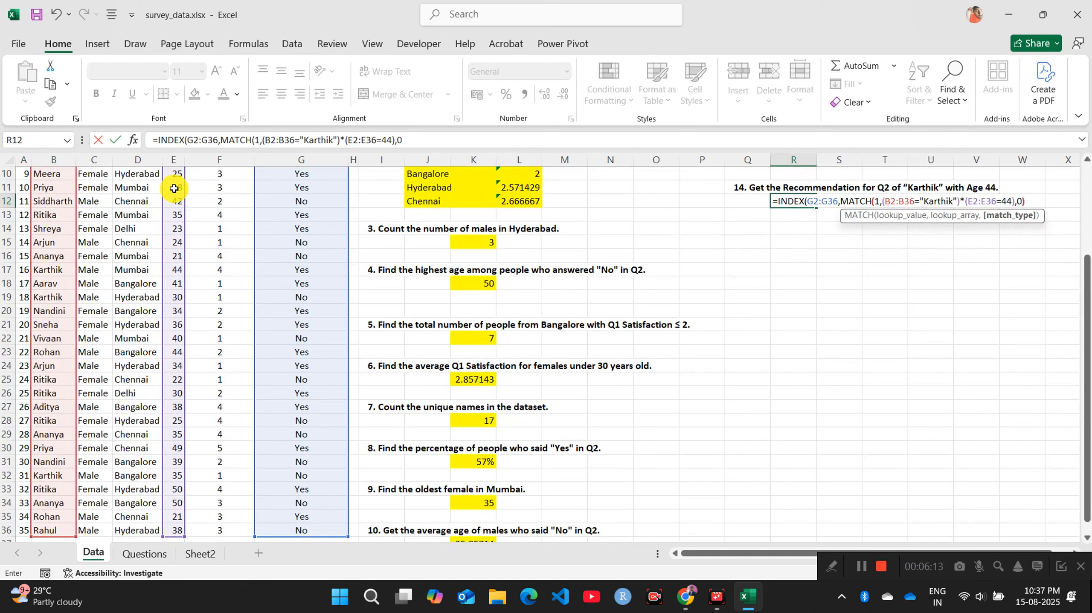
pyautogui.write(')')
pyautogui.press('Return')
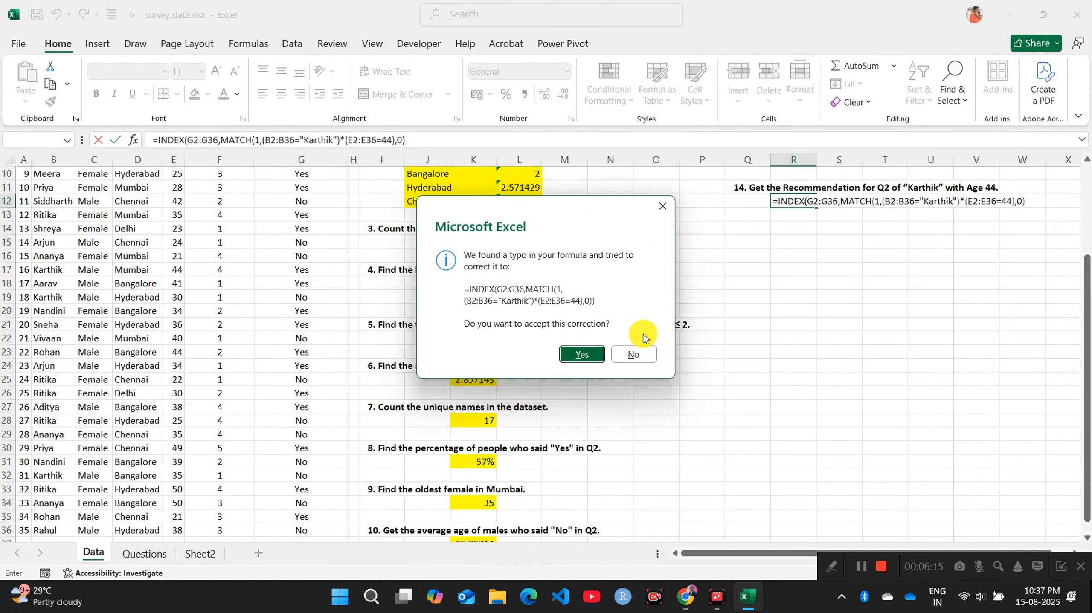
pyautogui.click(589, 356)
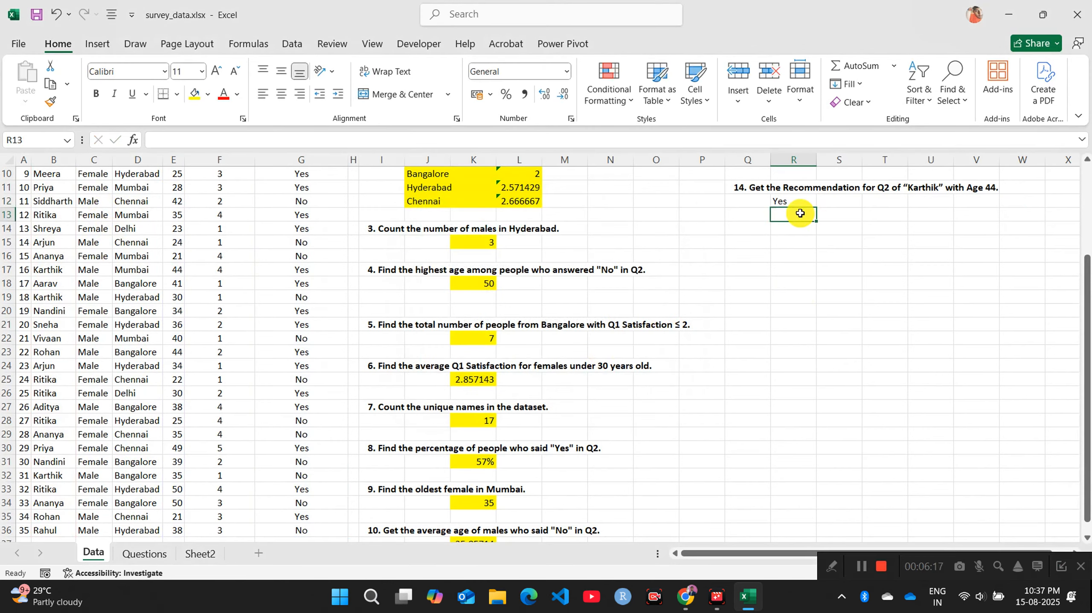
# Step: Fill the question 14 answer cell R12 with yellow
pyautogui.click(808, 202)
pyautogui.scroll(3, 711, 300)
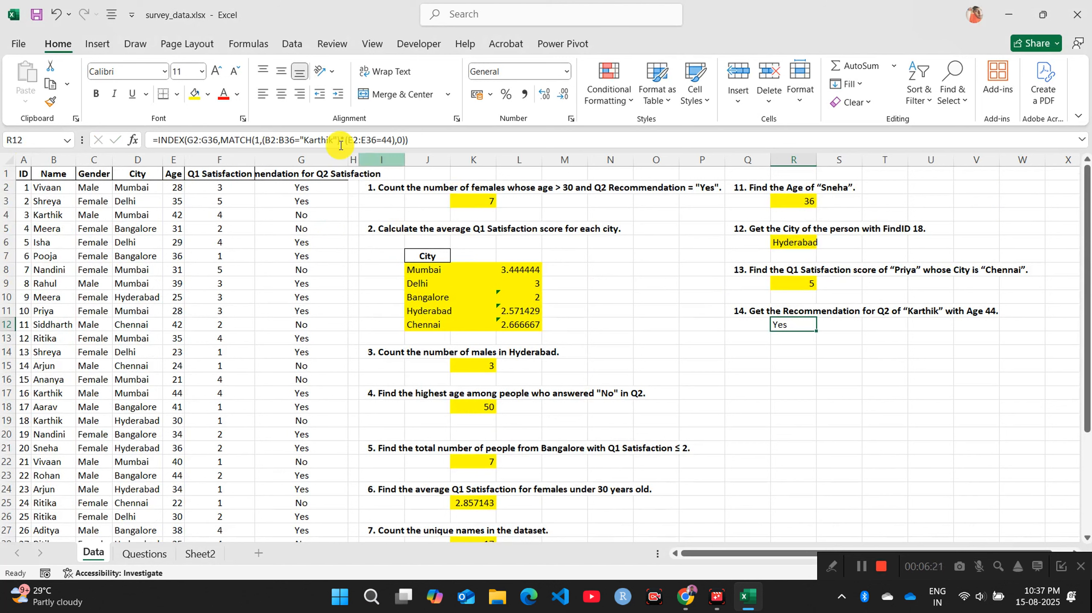
pyautogui.click(194, 94)
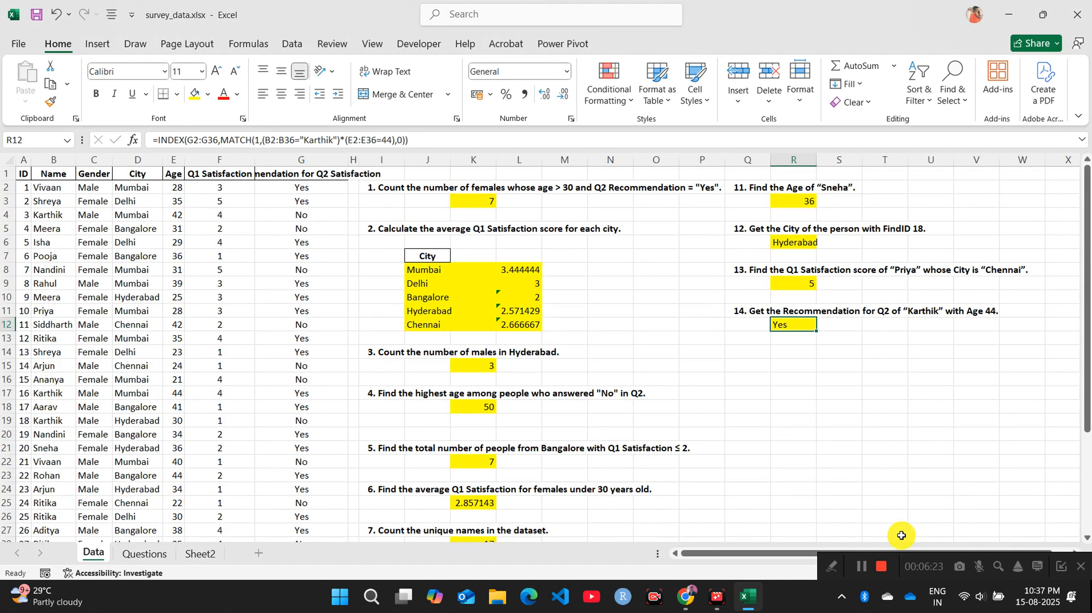
# Step: Copy question 15 about the count of people in each city by gender from the Questions sheet into Q14 of the Data sheet
pyautogui.click(144, 554)
pyautogui.scroll(-1, 45, 474)
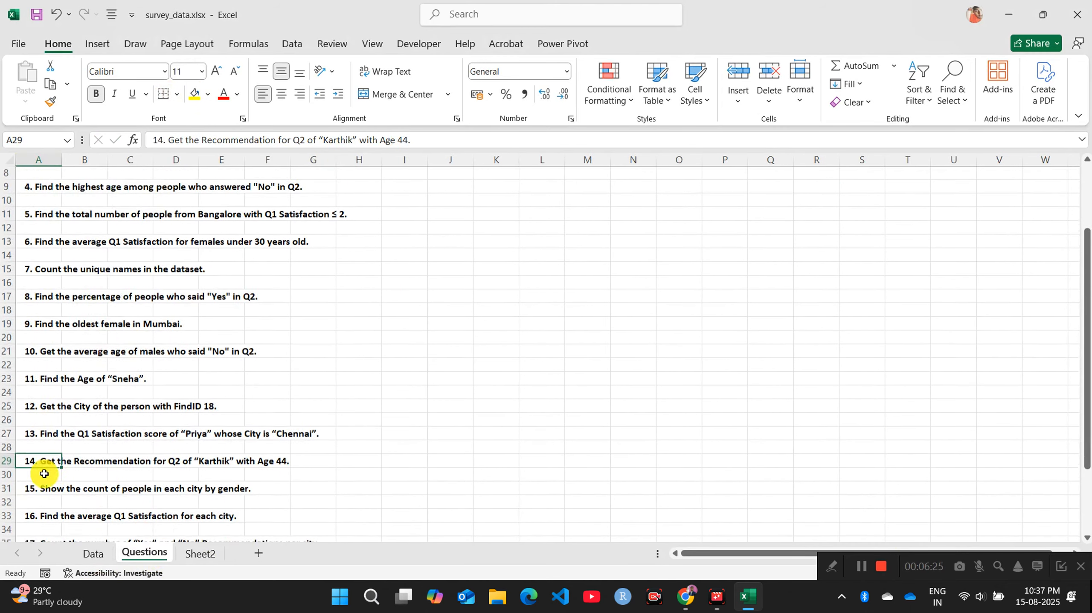
pyautogui.scroll(-1, 44, 473)
pyautogui.click(38, 459)
pyautogui.hotkey('ctrl', 'c')
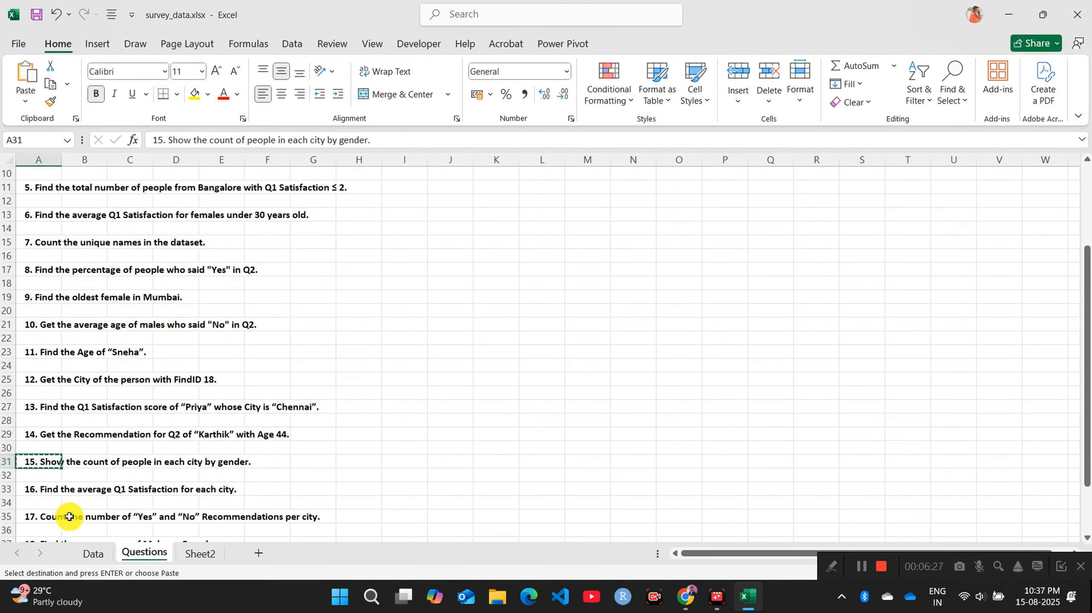
pyautogui.click(93, 553)
pyautogui.click(742, 355)
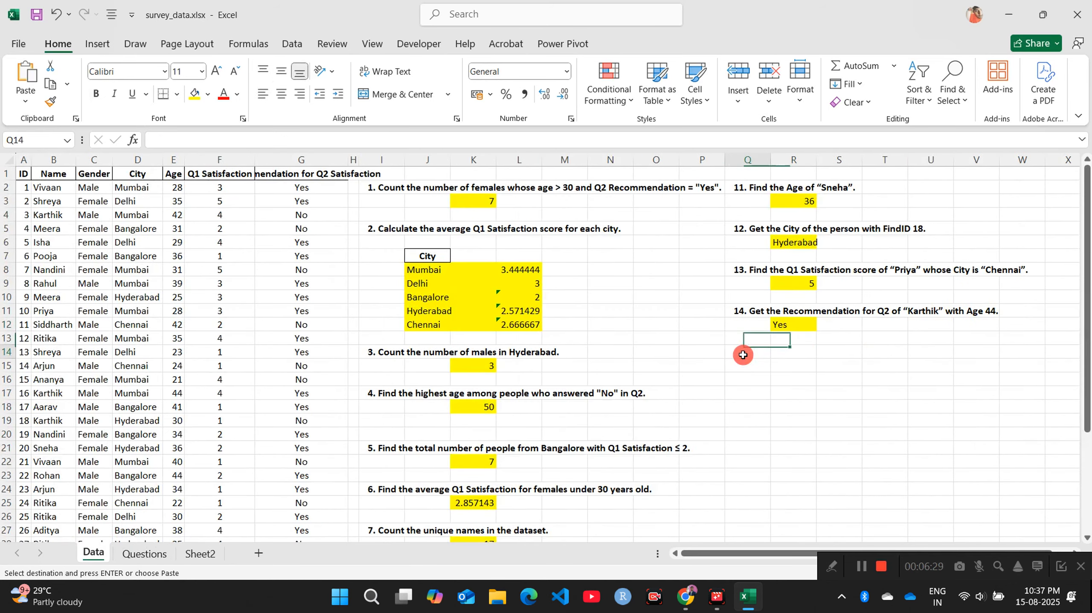
pyautogui.hotkey('ctrl', 'v')
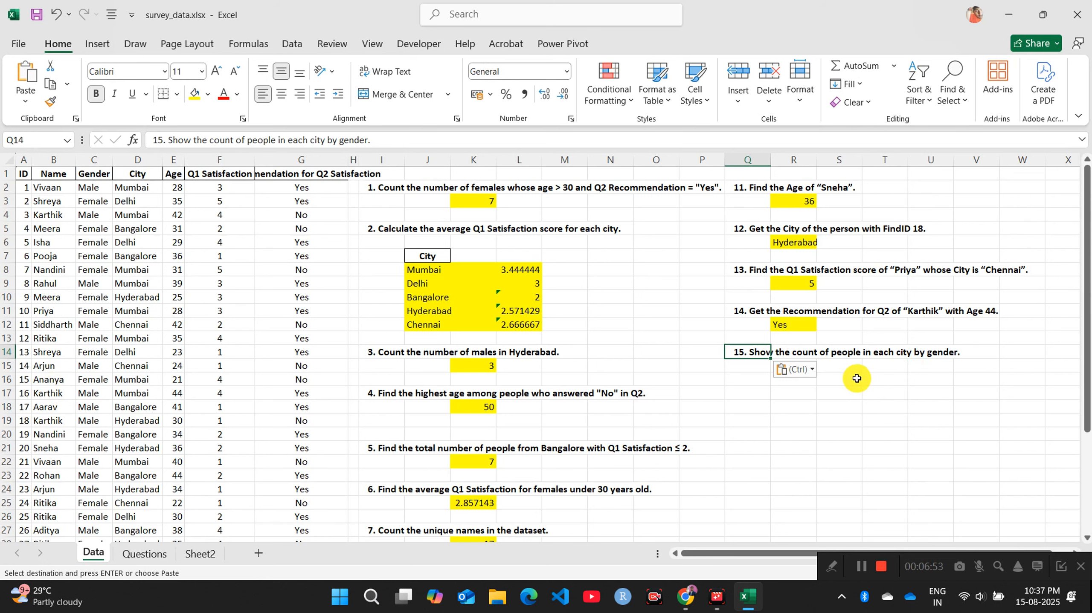
# Step: Paste the copied question 15 into cell A1 of Sheet2 as a heading
pyautogui.click(206, 556)
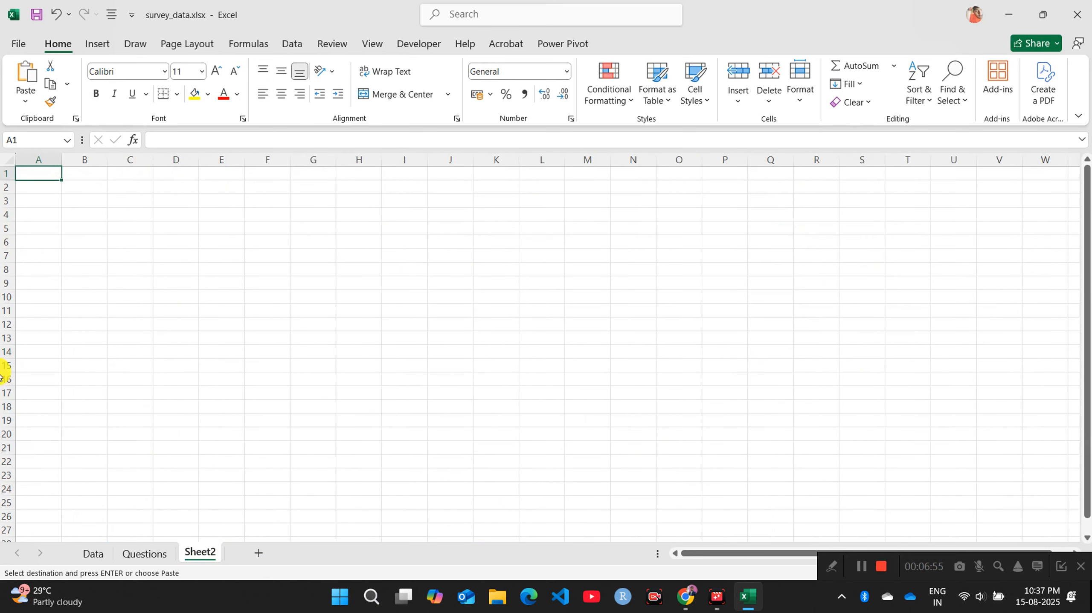
pyautogui.hotkey('ctrl', 'v')
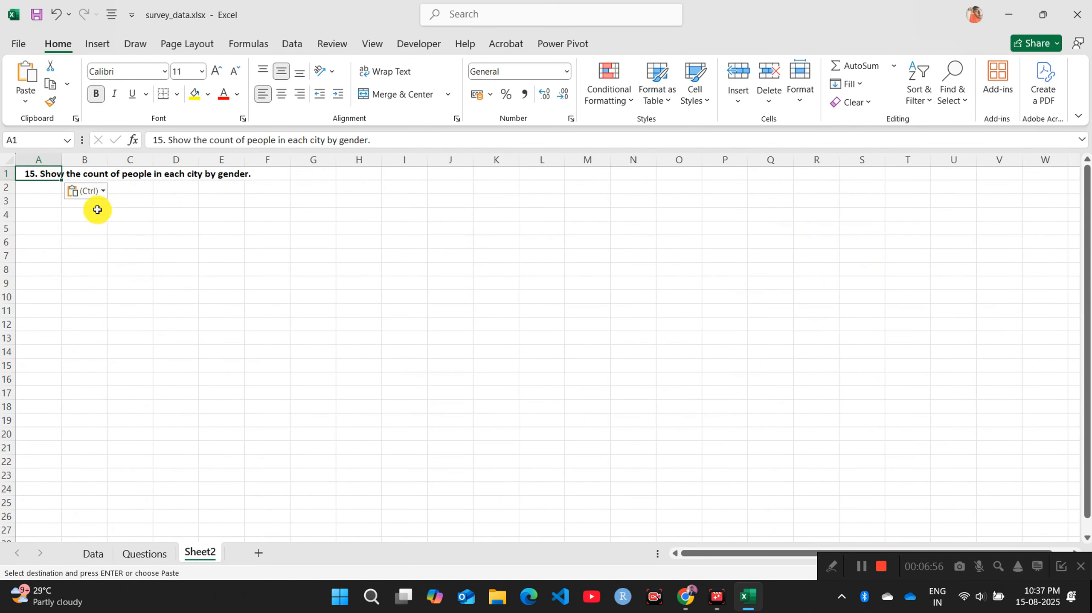
pyautogui.click(312, 220)
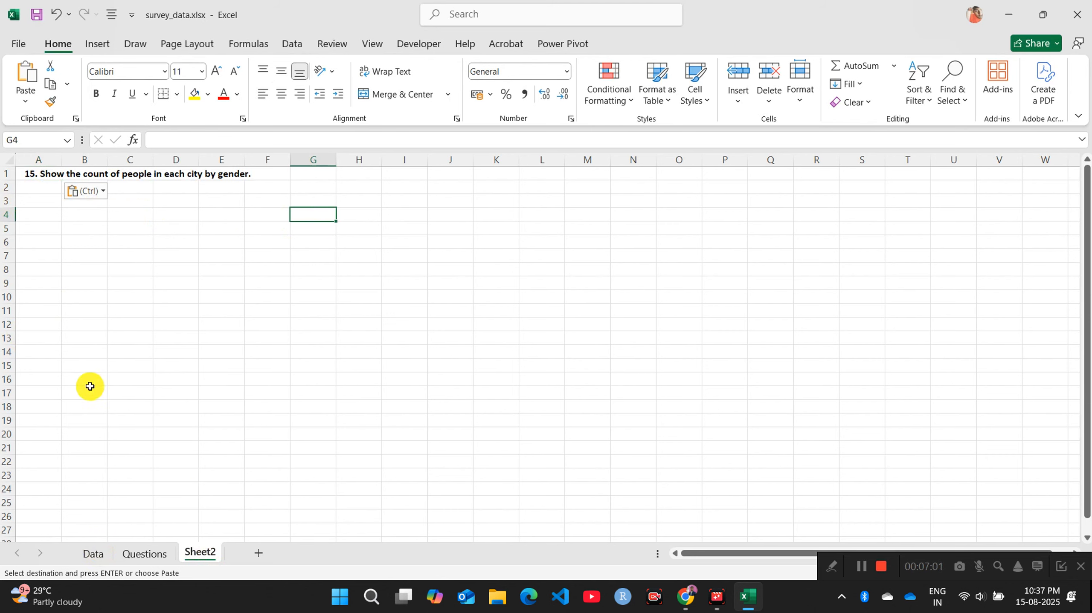
# Step: Auto-fit the widths of columns H to J and the Recommendation for Q2 Satisfaction column G on the Data sheet
pyautogui.click(94, 554)
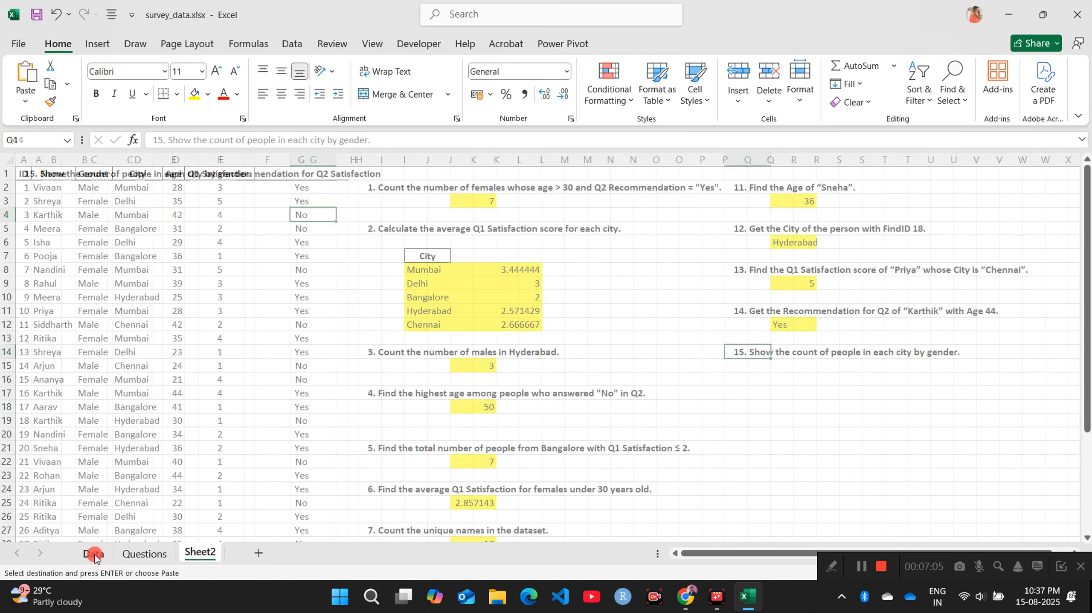
pyautogui.click(23, 173)
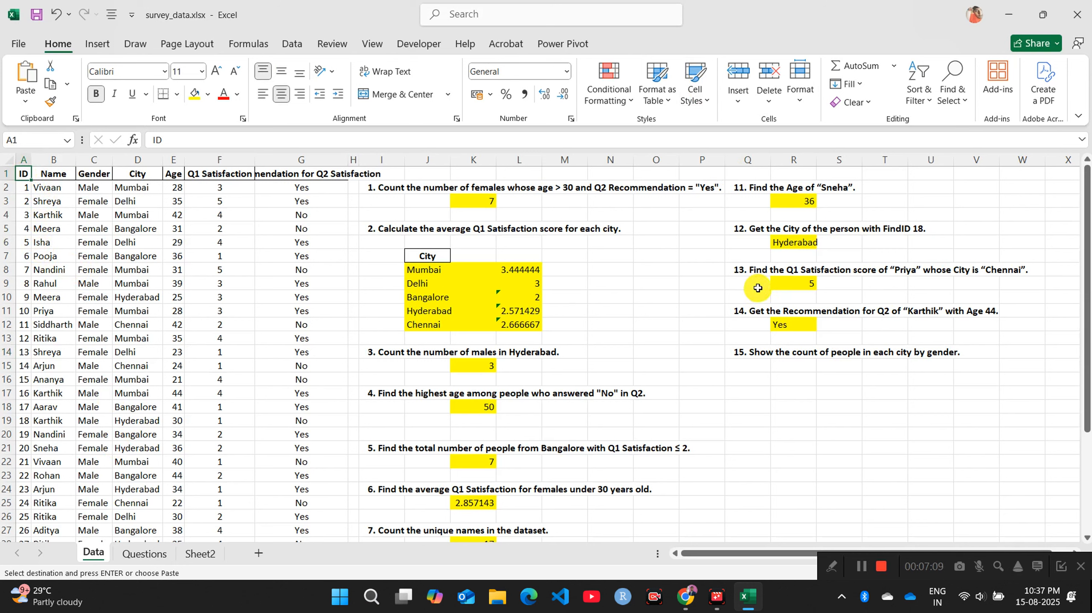
pyautogui.moveTo(357, 160); pyautogui.dragTo(430, 160)
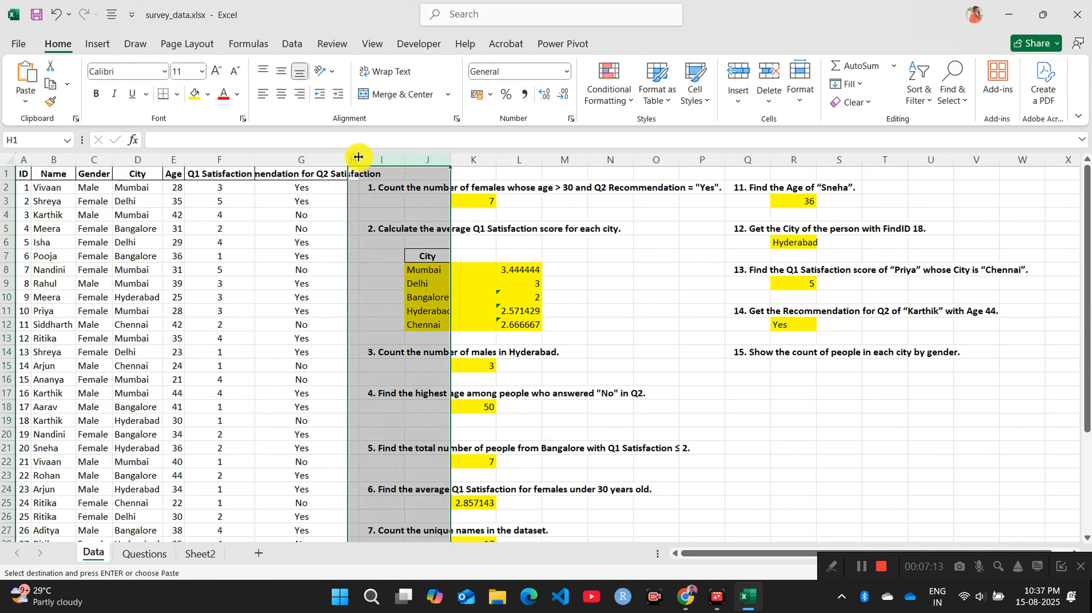
pyautogui.doubleClick(360, 156)
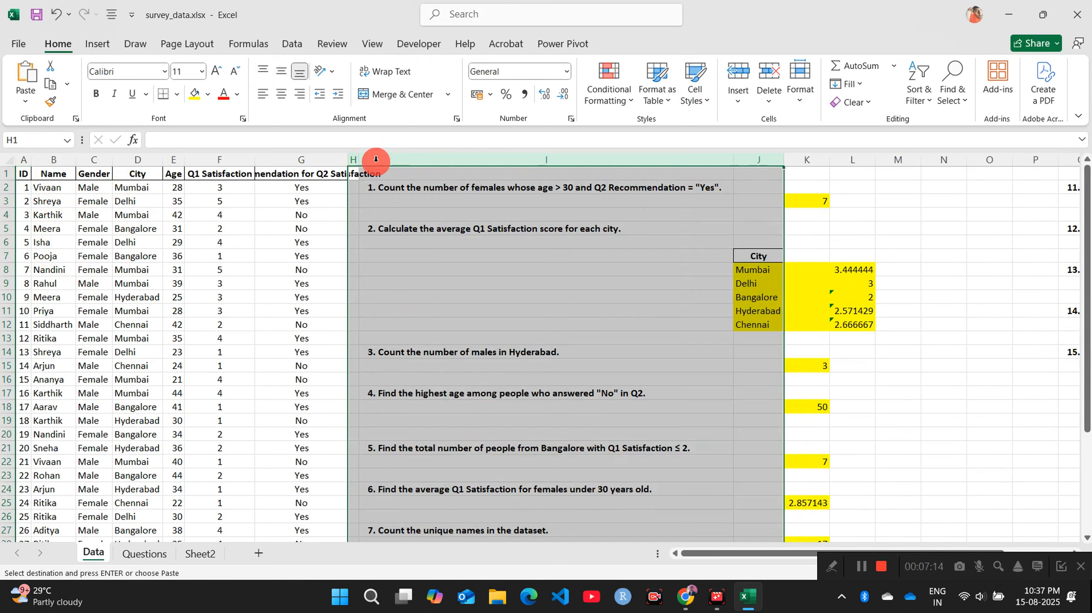
pyautogui.click(439, 159)
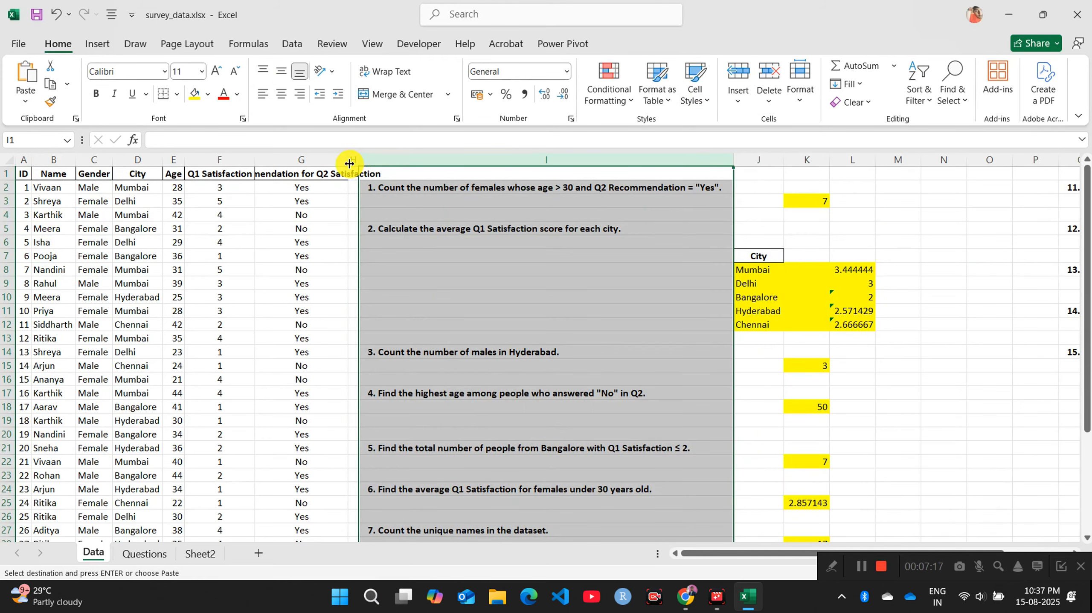
pyautogui.doubleClick(349, 163)
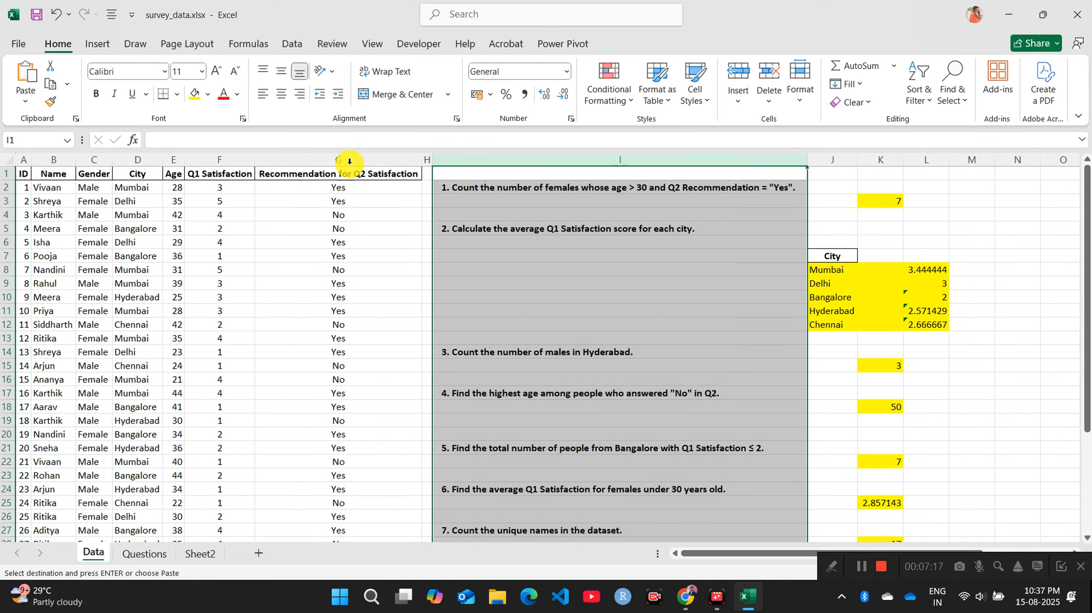
# Step: Insert a PivotTable from the survey range Data!A1:G36, placed on the existing worksheet at Sheet2!A2
pyautogui.click(26, 173)
pyautogui.hotkey('ctrl', 'shift', 'Right')
pyautogui.hotkey('ctrl', 'shift', 'Down')
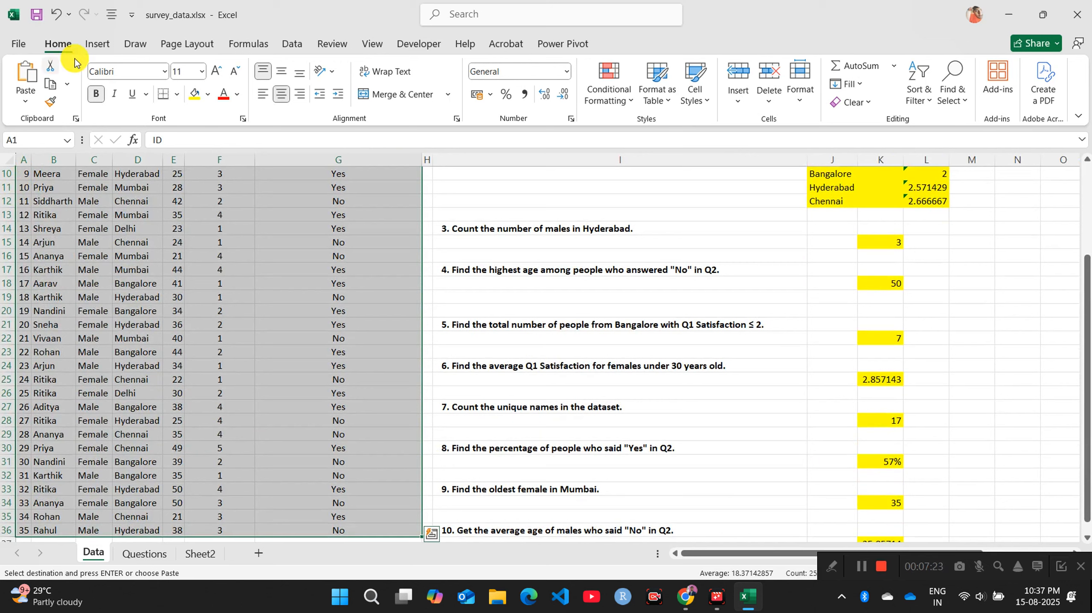
pyautogui.click(96, 45)
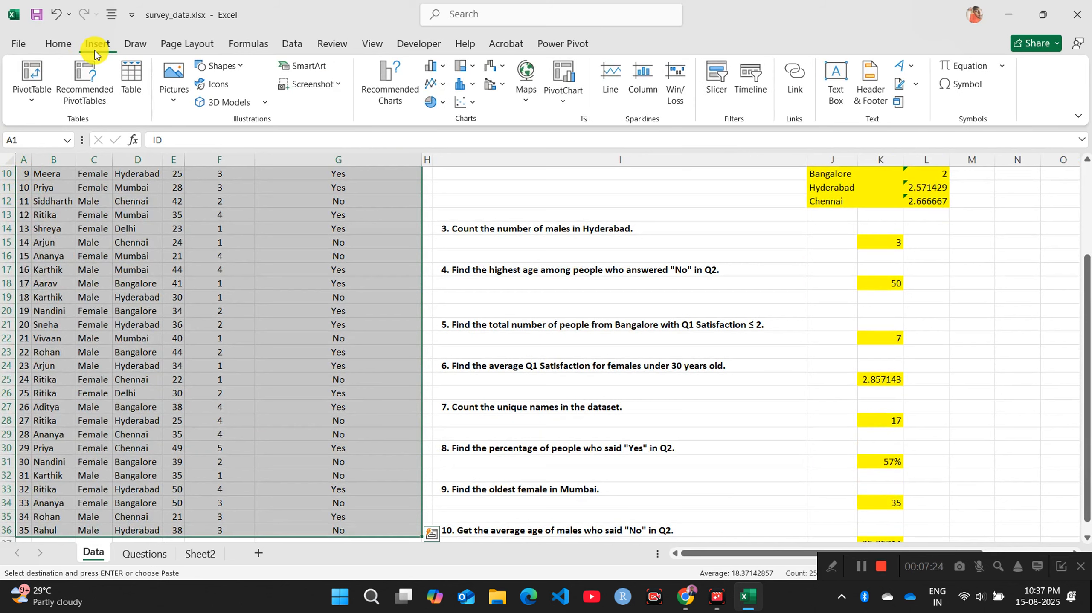
pyautogui.click(33, 71)
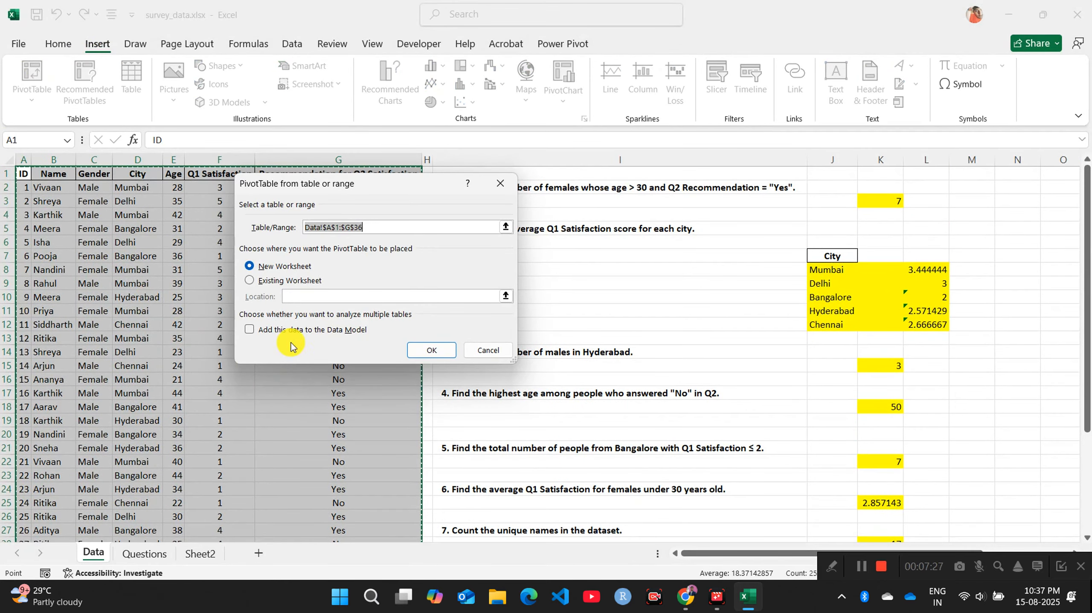
pyautogui.click(274, 281)
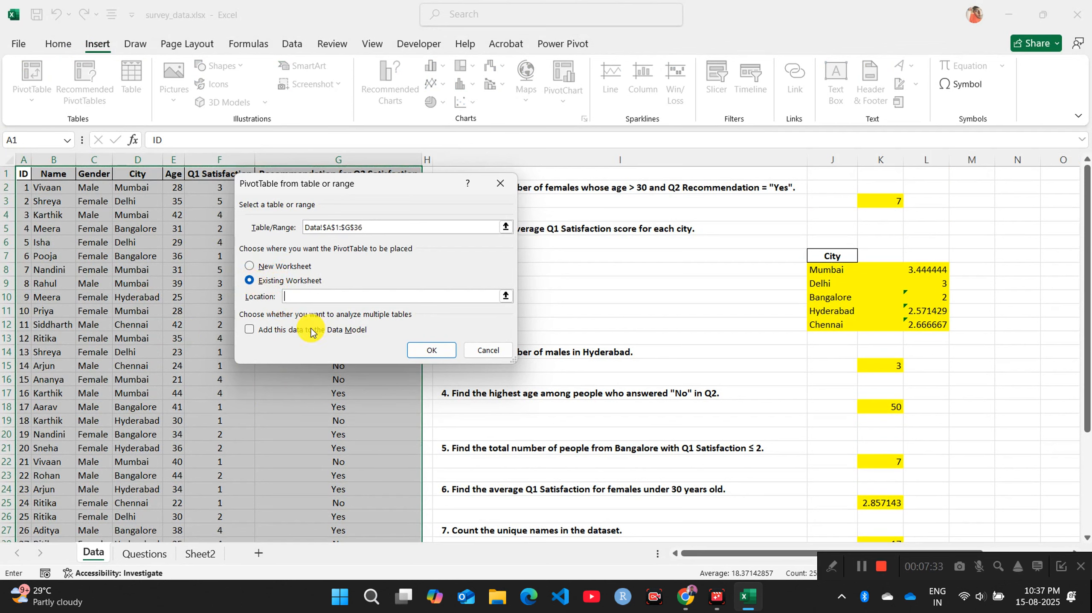
pyautogui.click(213, 554)
pyautogui.click(48, 187)
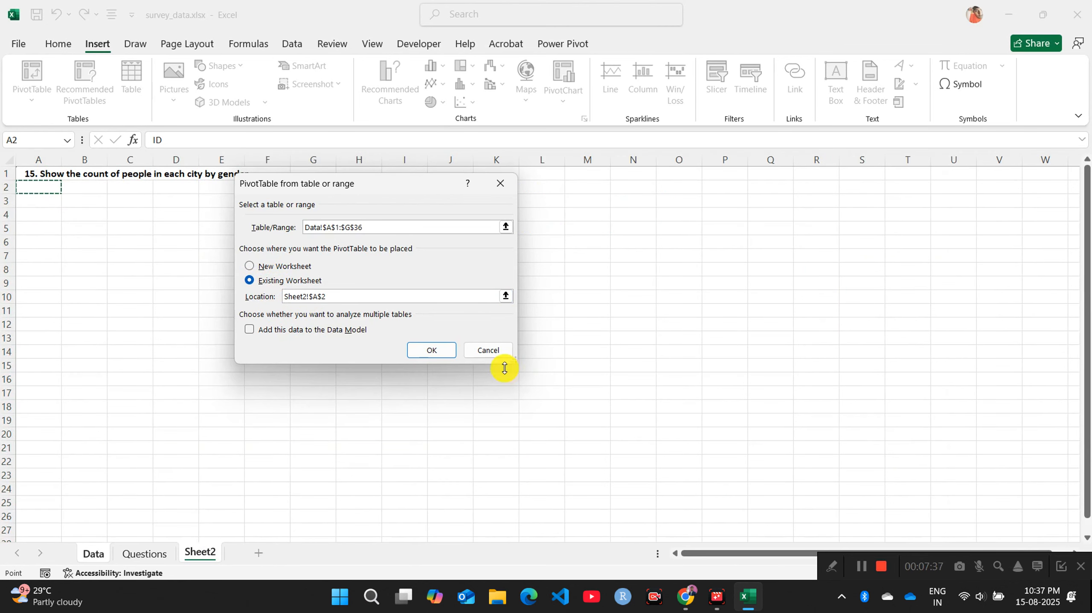
pyautogui.click(415, 352)
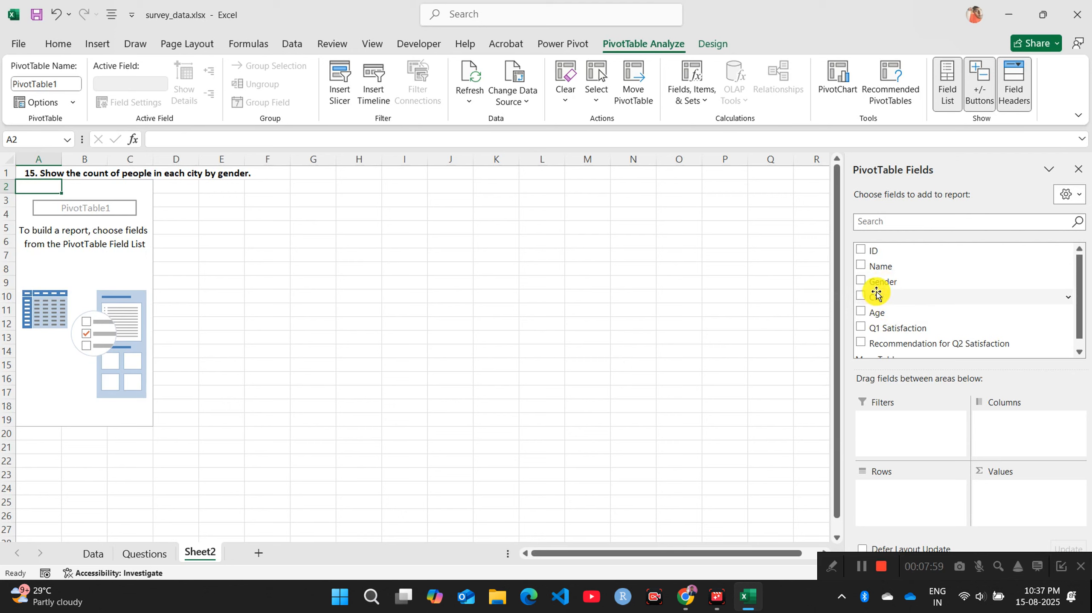
# Step: Lay out the question 15 PivotTable with City as rows, Gender as columns and ID as values
pyautogui.moveTo(878, 296); pyautogui.dragTo(871, 476)
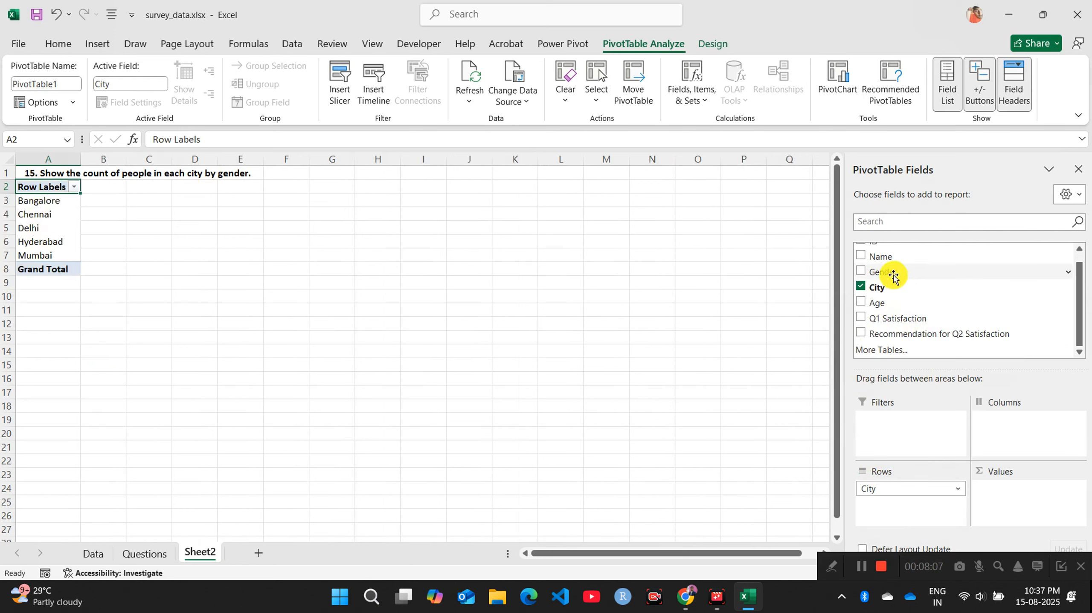
pyautogui.moveTo(893, 275); pyautogui.dragTo(1048, 433)
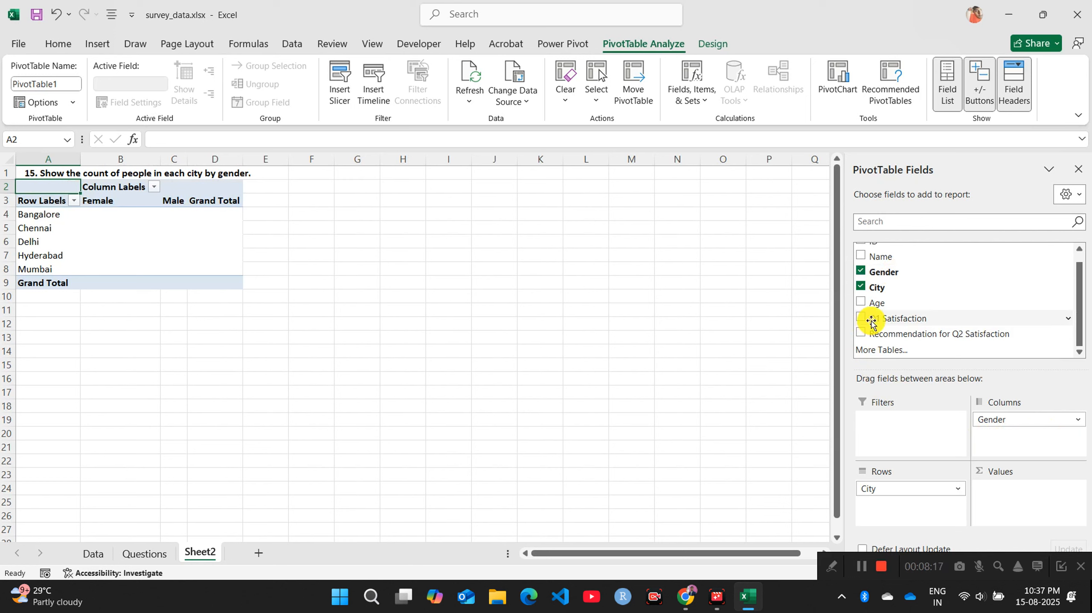
pyautogui.scroll(1, 890, 271)
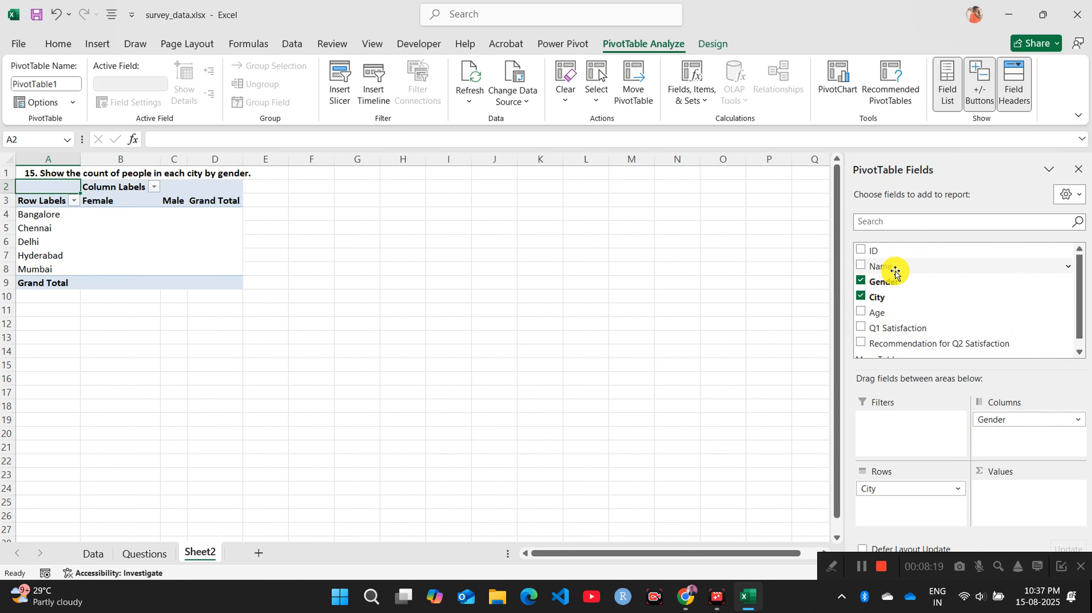
pyautogui.moveTo(897, 254); pyautogui.dragTo(1006, 488)
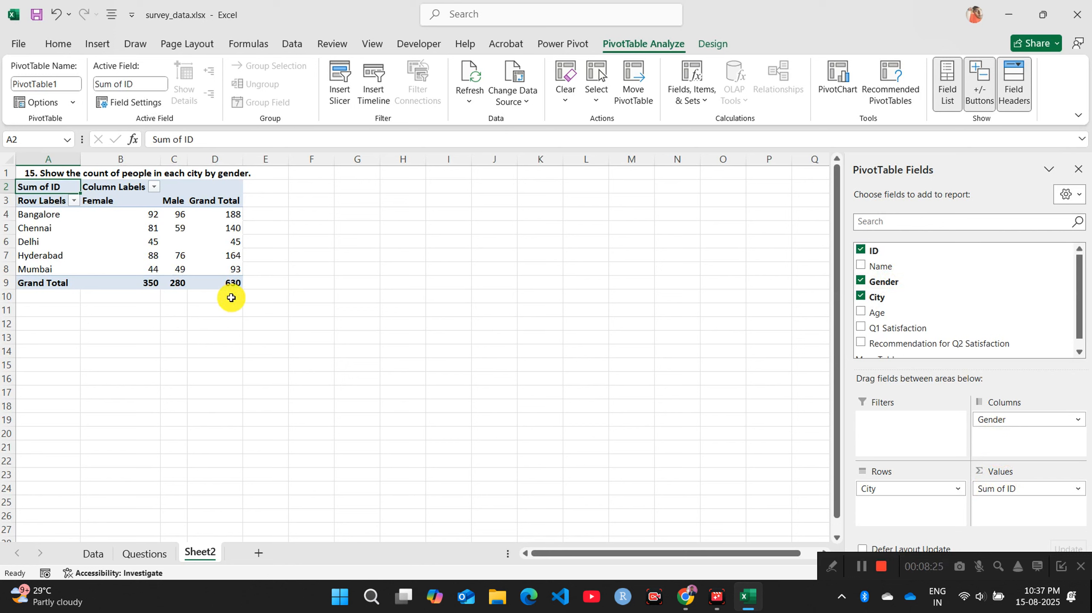
# Step: Summarize the ID value field by Count in the question 15 PivotTable
pyautogui.click(1079, 489)
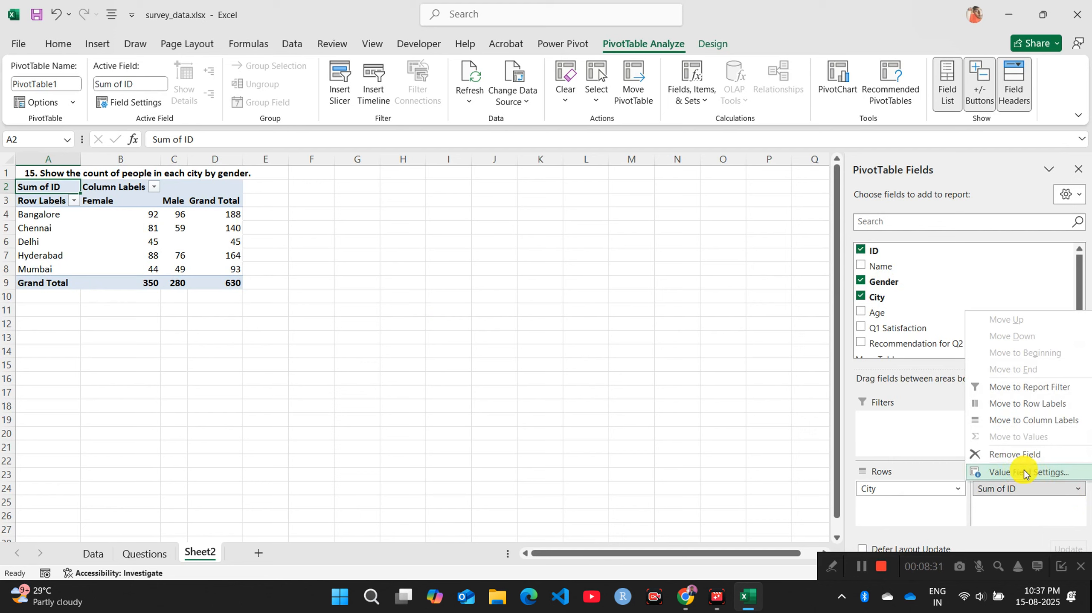
pyautogui.click(1024, 472)
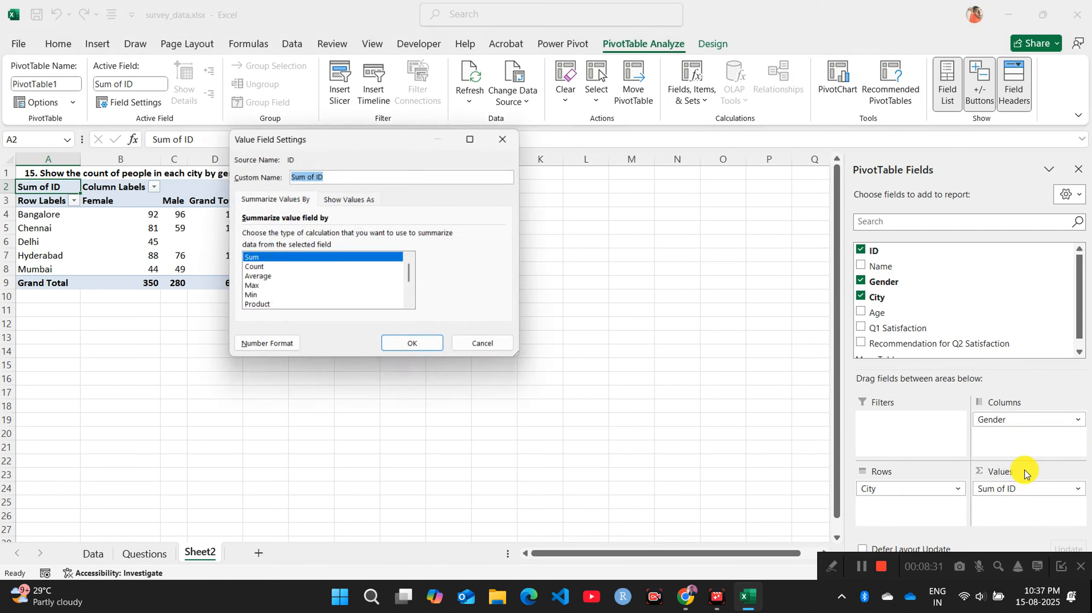
pyautogui.click(270, 268)
pyautogui.click(403, 347)
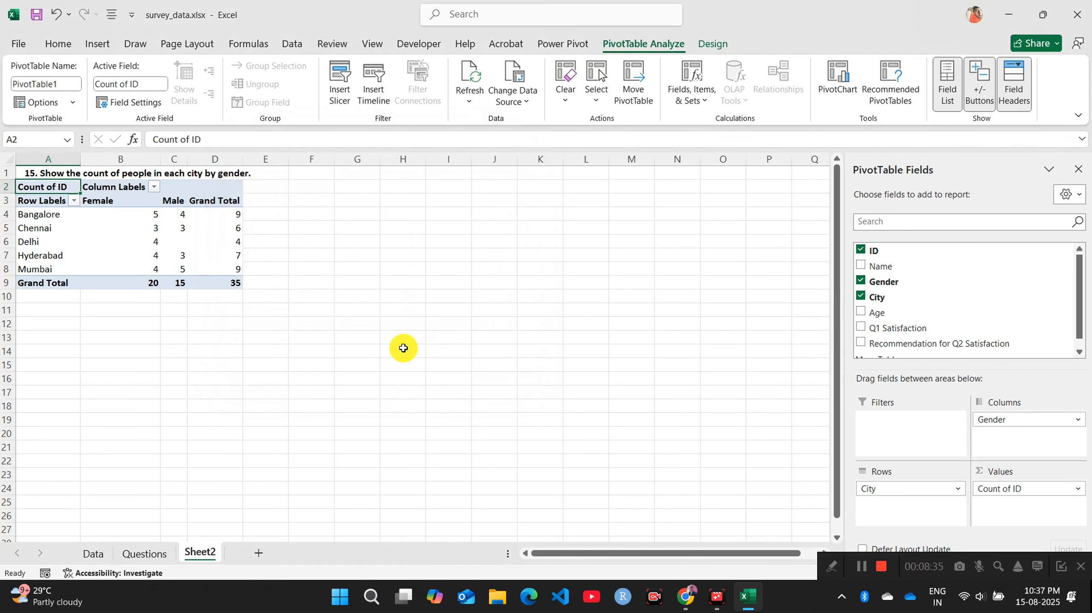
pyautogui.click(357, 227)
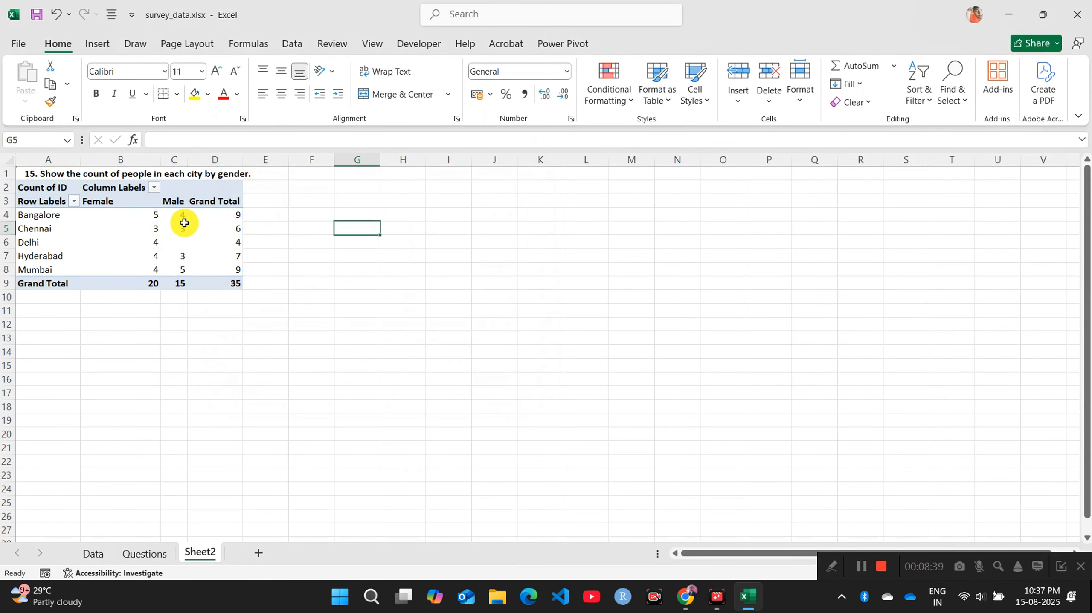
# Step: Change the report layout of the question 15 PivotTable so its headers show the City and Gender field names
pyautogui.click(114, 232)
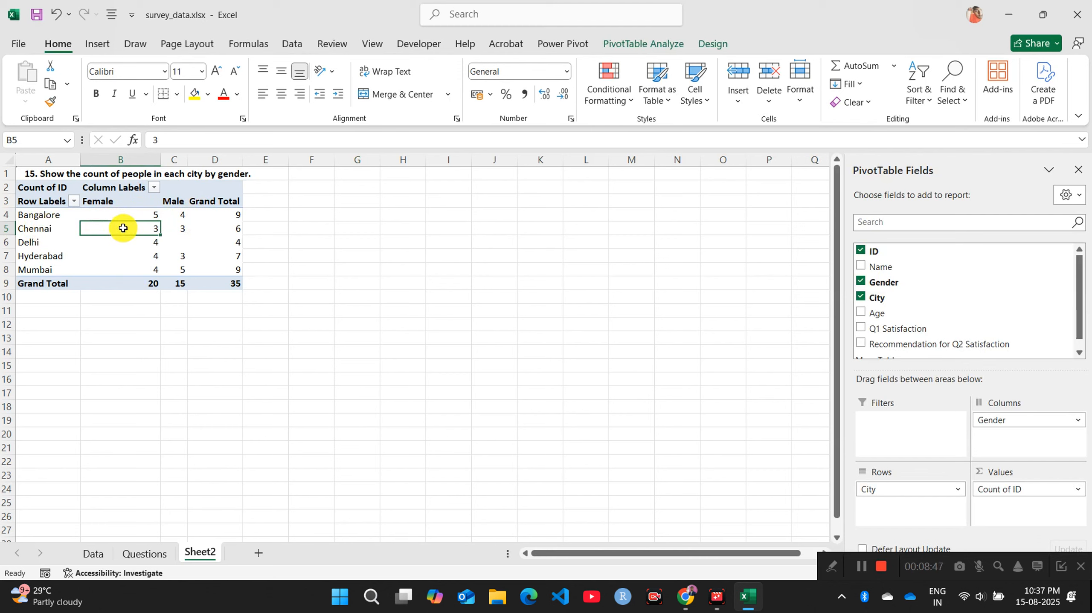
pyautogui.click(169, 228)
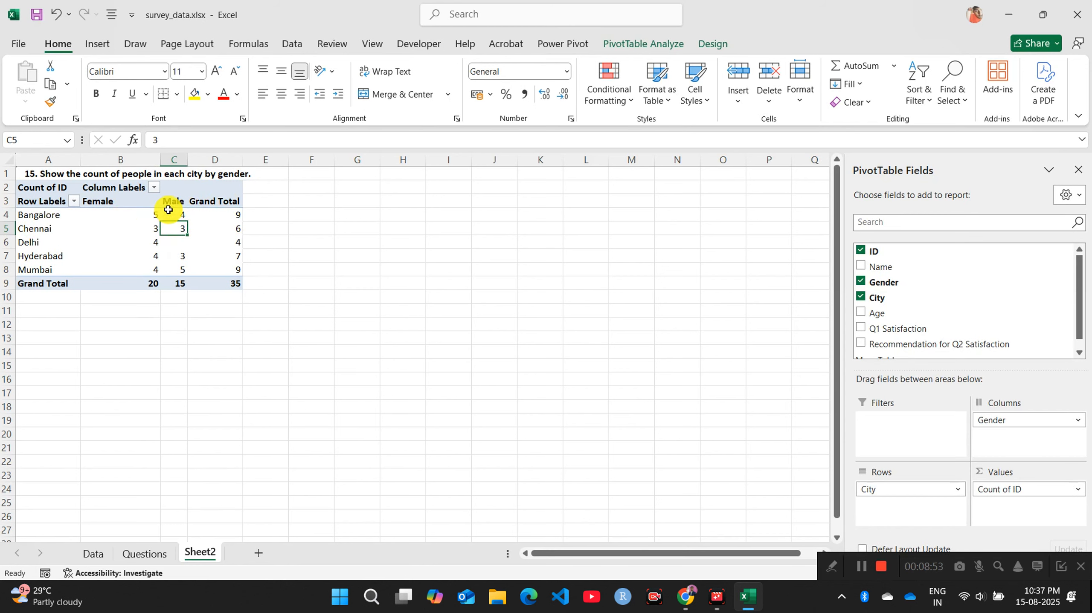
pyautogui.click(56, 193)
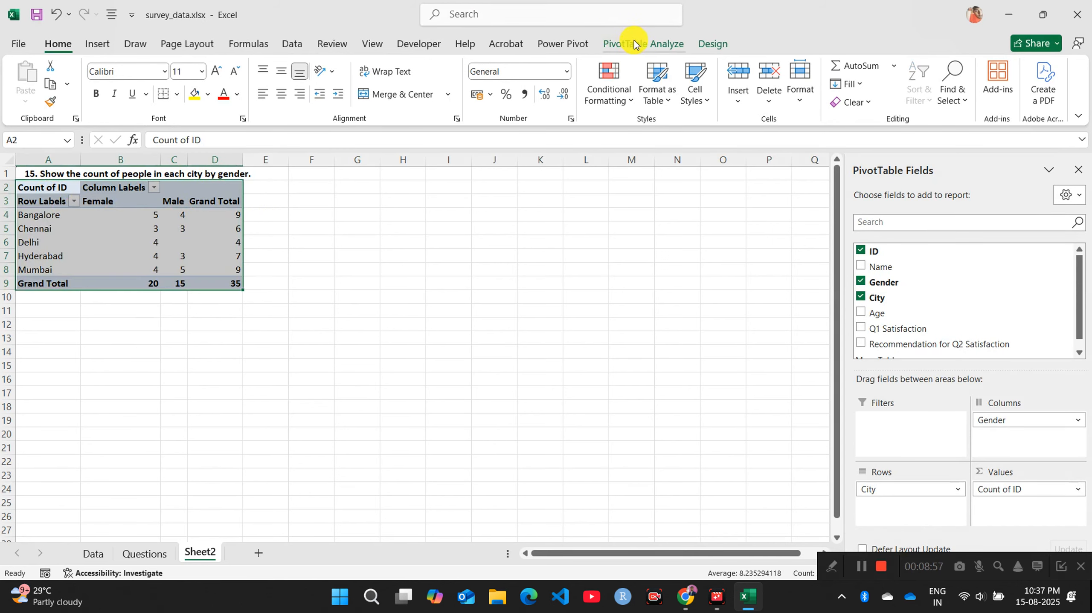
pyautogui.click(711, 43)
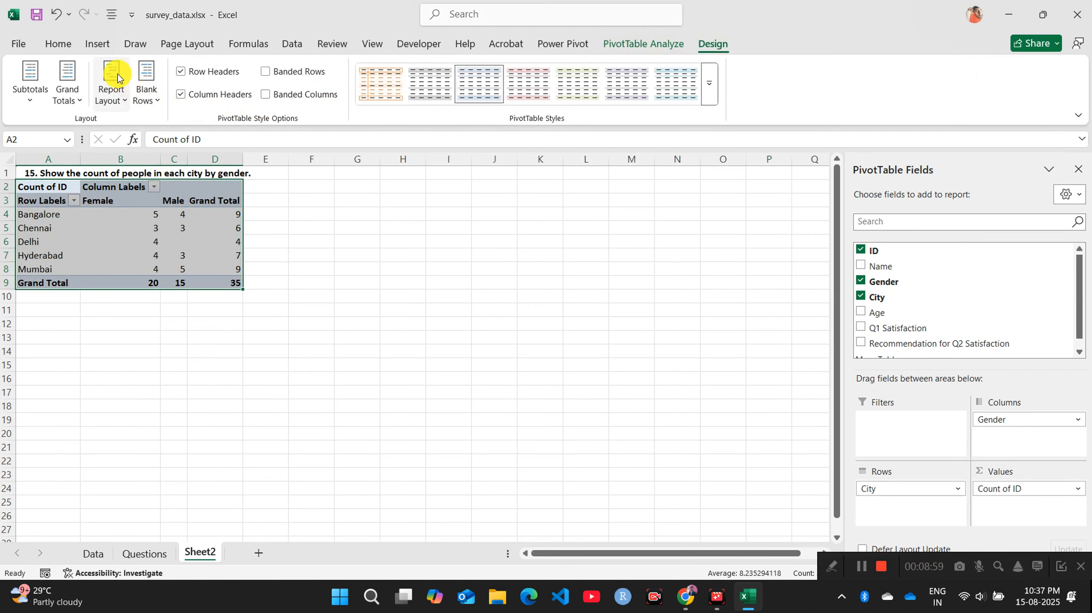
pyautogui.click(111, 83)
pyautogui.click(155, 157)
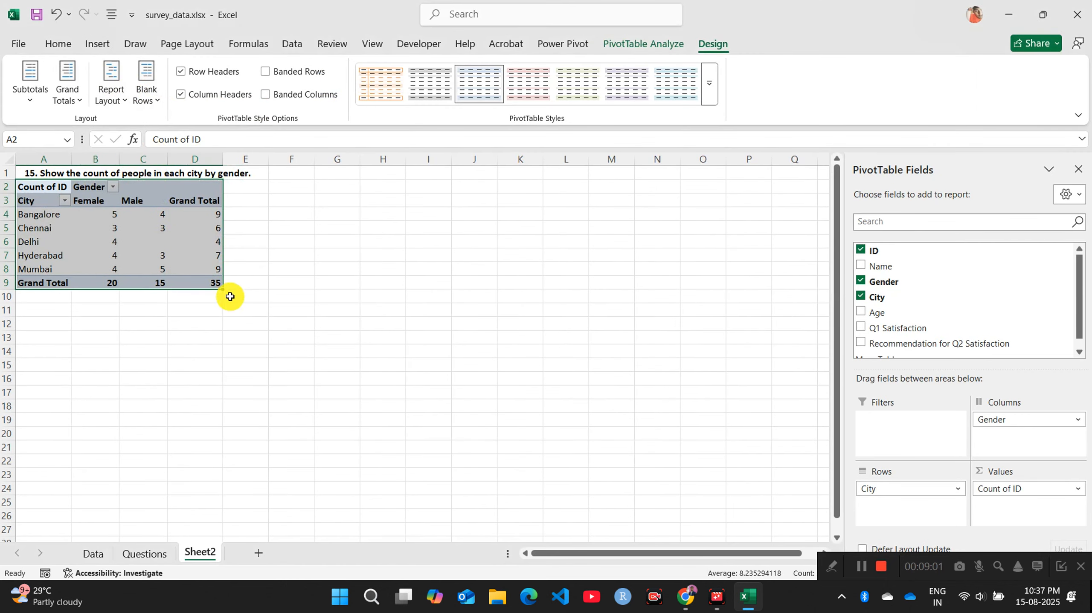
pyautogui.click(324, 258)
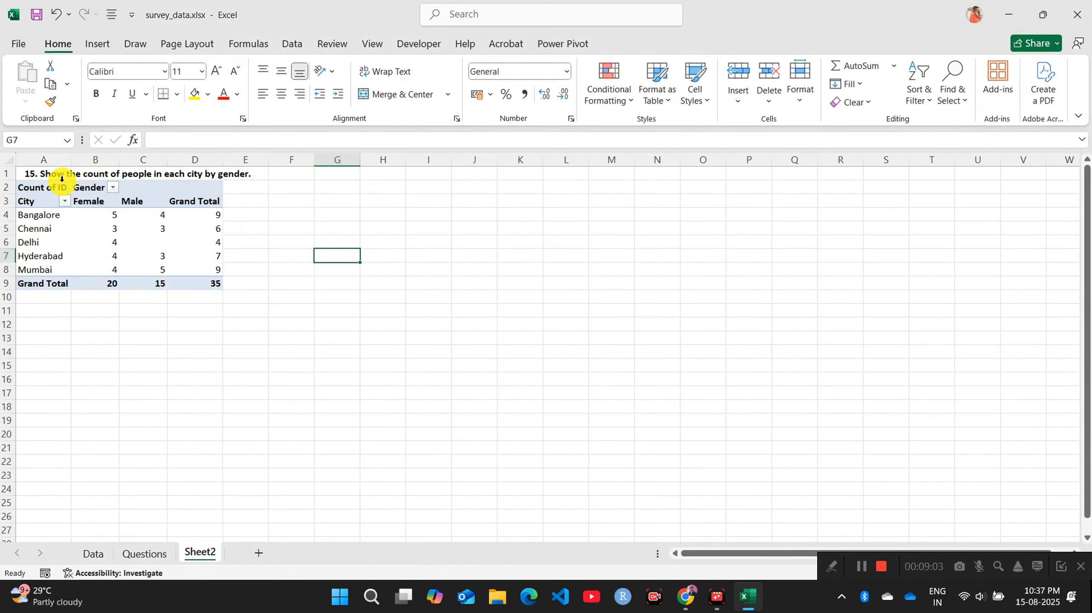
# Step: Copy question 16 about average Q1 Satisfaction per city from the Questions sheet into cell A11 of Sheet2
pyautogui.click(129, 551)
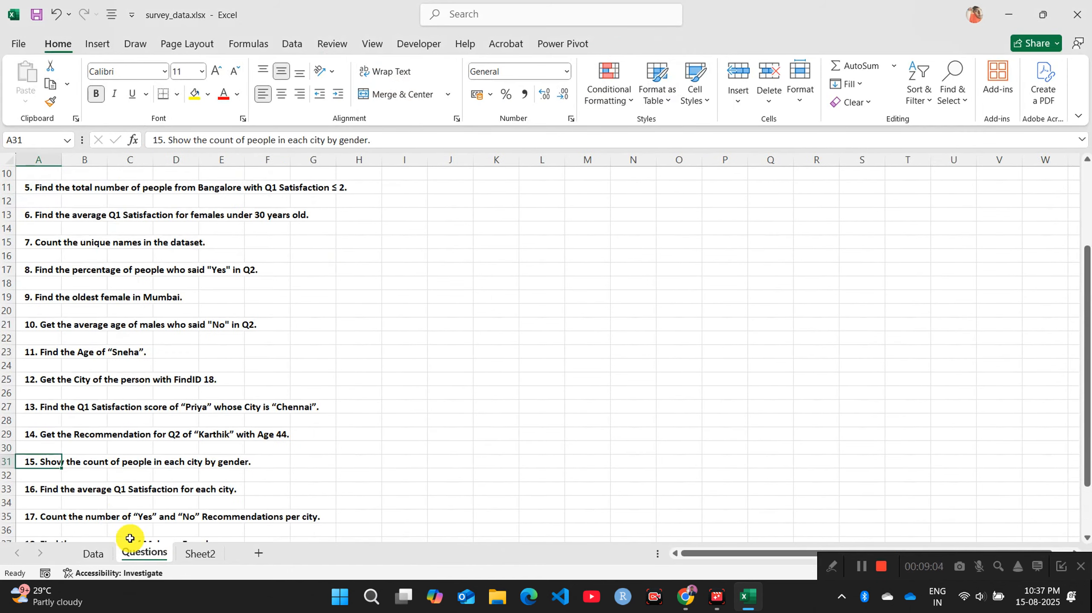
pyautogui.click(35, 491)
pyautogui.hotkey('ctrl', 'c')
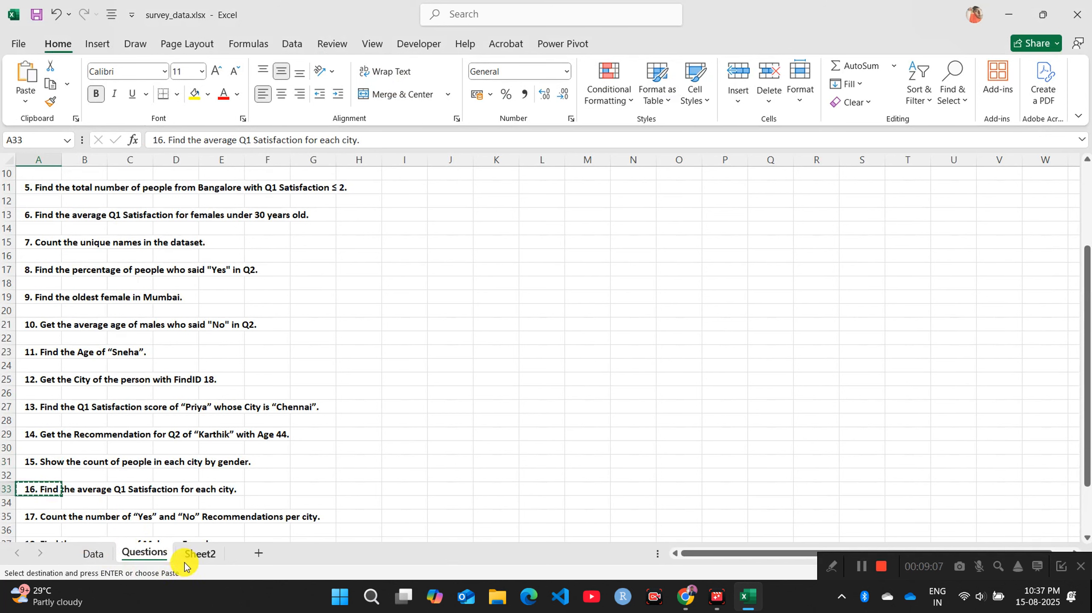
pyautogui.click(199, 554)
pyautogui.click(44, 311)
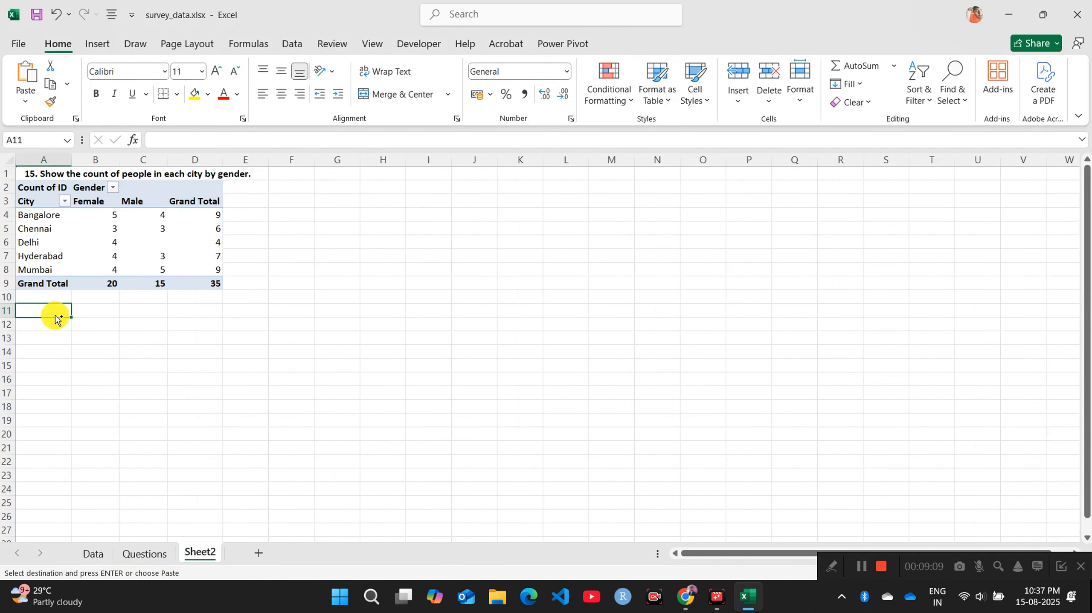
pyautogui.hotkey('ctrl', 'v')
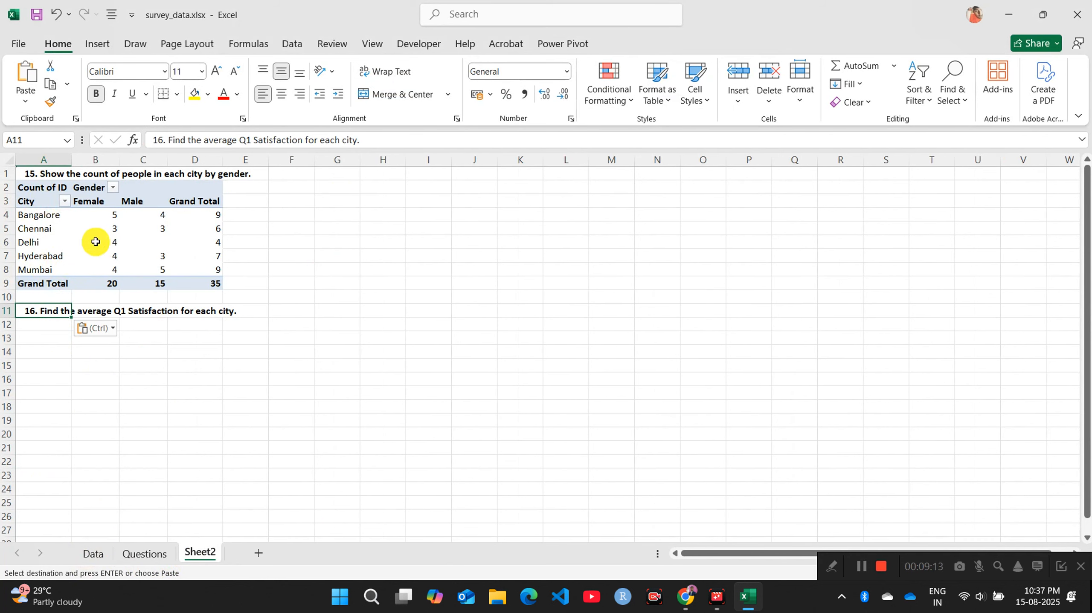
# Step: Insert a PivotTable from the survey range Data!A1:G36, placed on the existing worksheet at Sheet2!A12
pyautogui.click(59, 188)
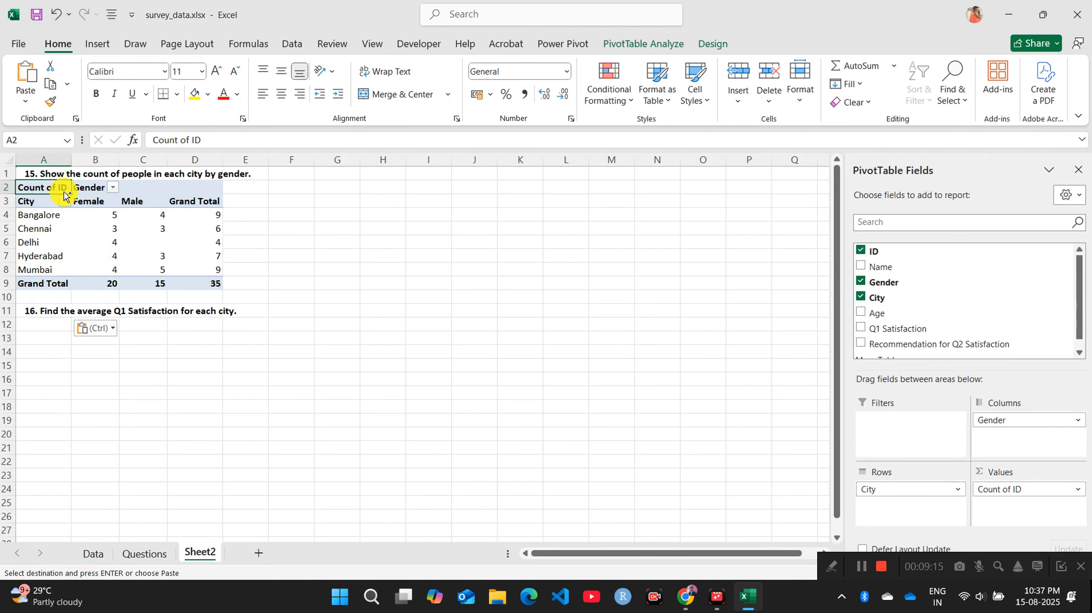
pyautogui.click(95, 327)
pyautogui.click(98, 542)
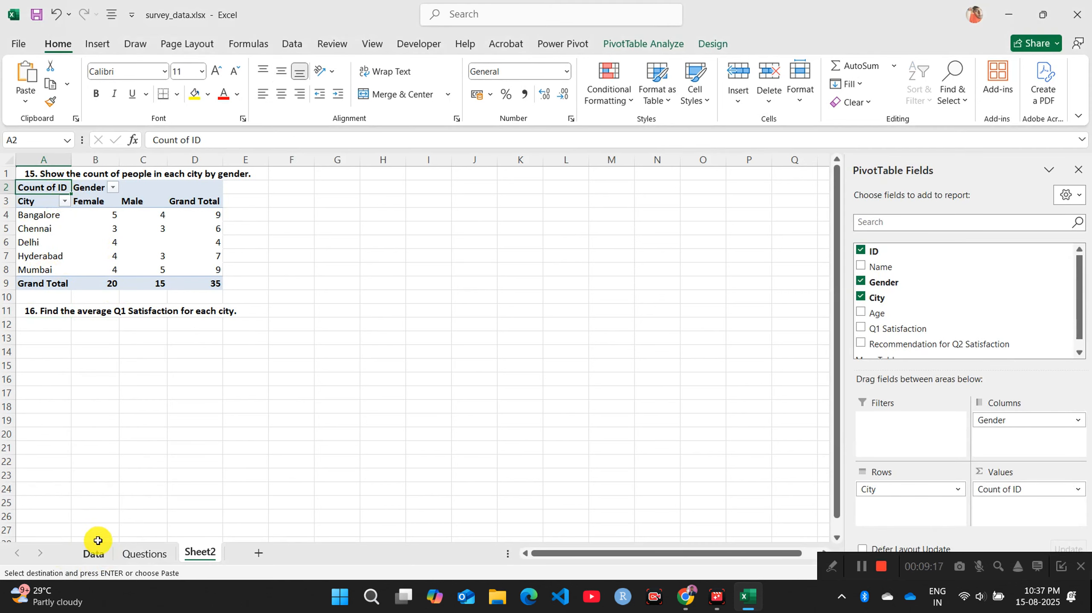
pyautogui.click(89, 557)
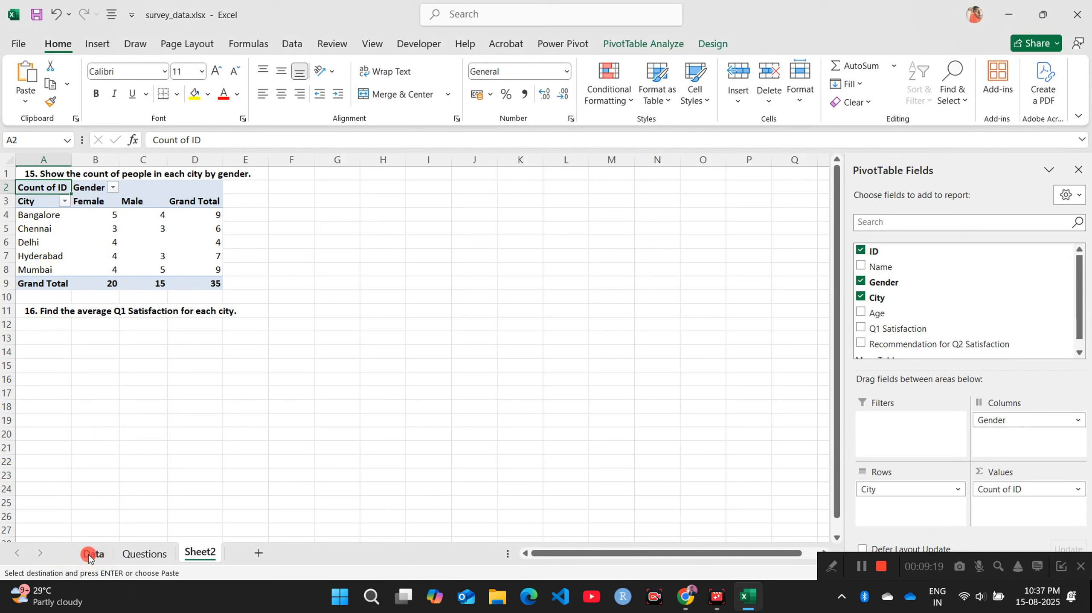
pyautogui.click(97, 44)
pyautogui.click(35, 75)
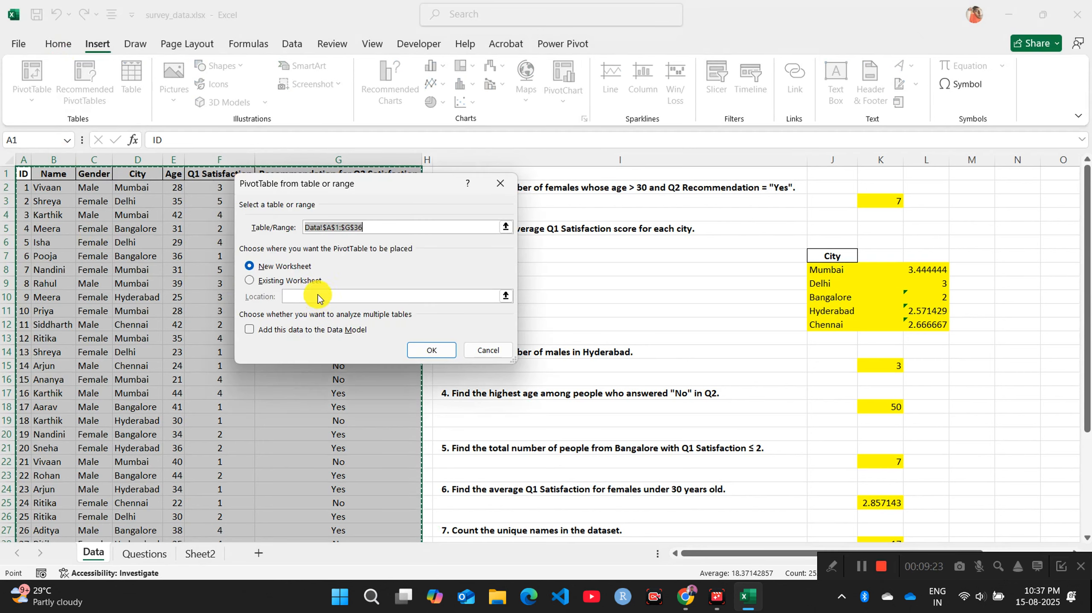
pyautogui.click(250, 281)
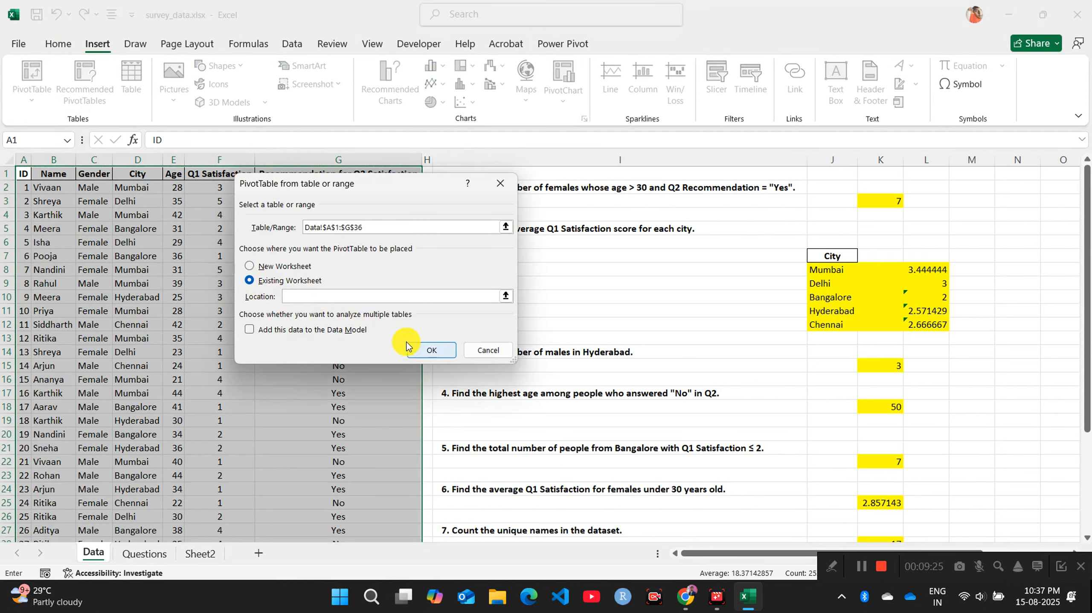
pyautogui.click(375, 297)
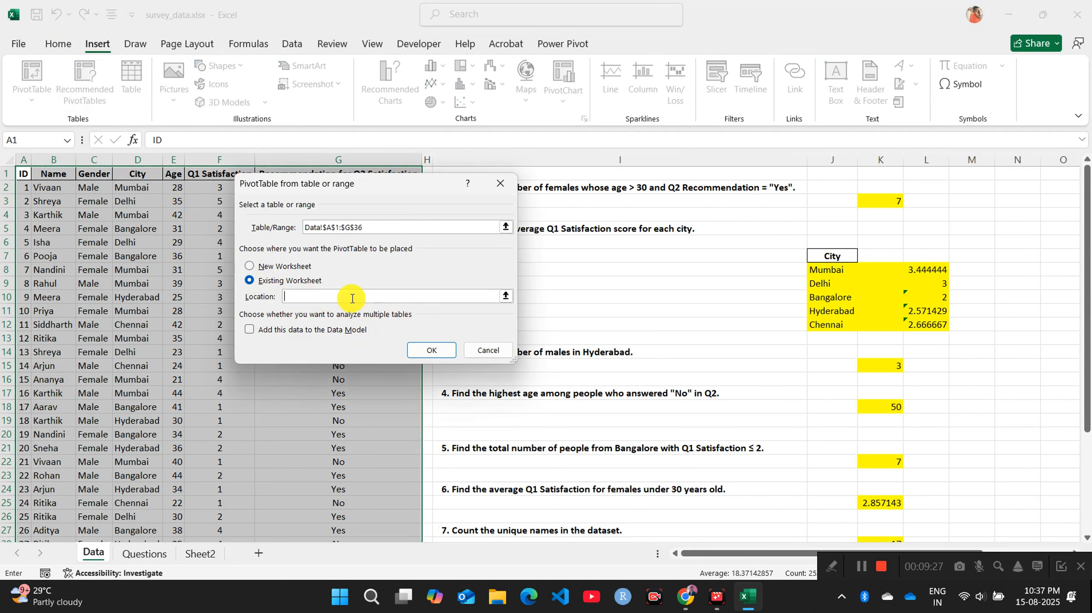
pyautogui.click(205, 554)
pyautogui.click(47, 327)
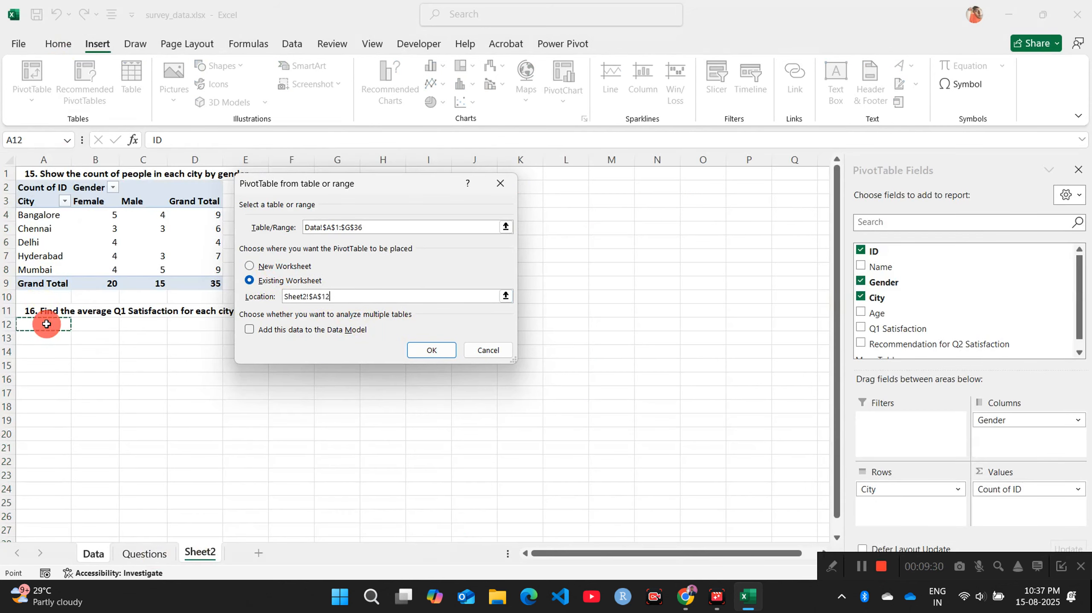
pyautogui.click(420, 351)
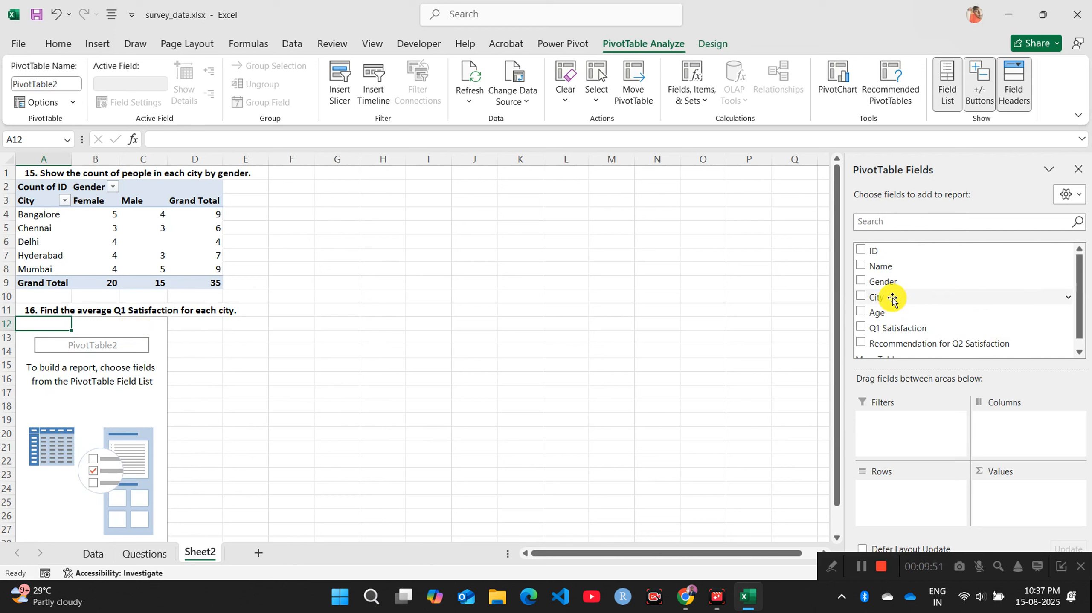
# Step: Set up the question 16 PivotTable with City as rows and Q1 Satisfaction as values, summarized by Average
pyautogui.moveTo(892, 298); pyautogui.dragTo(886, 473)
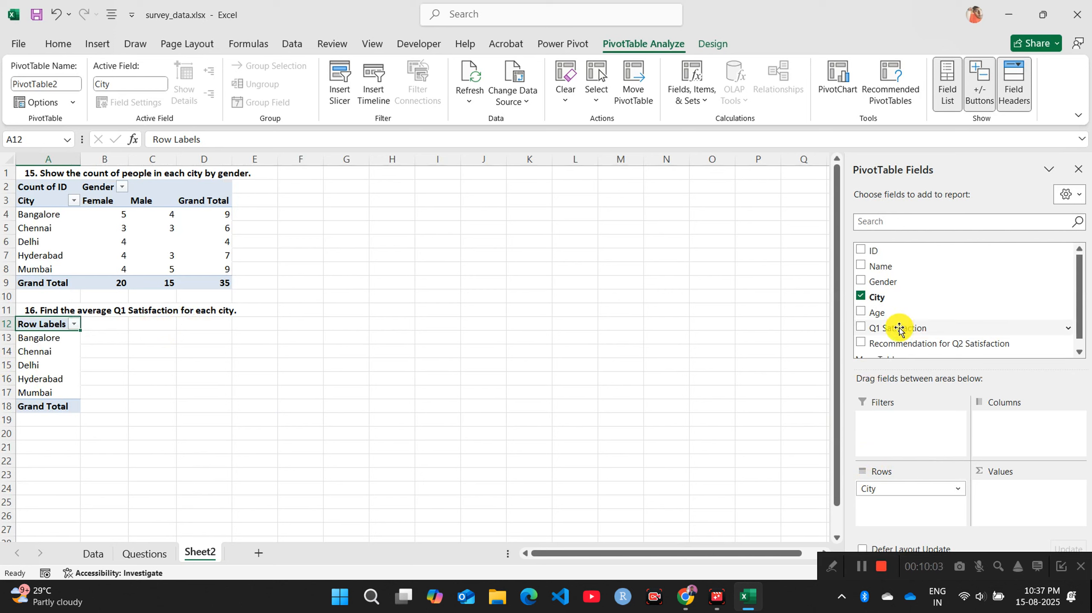
pyautogui.moveTo(900, 330); pyautogui.dragTo(1043, 492)
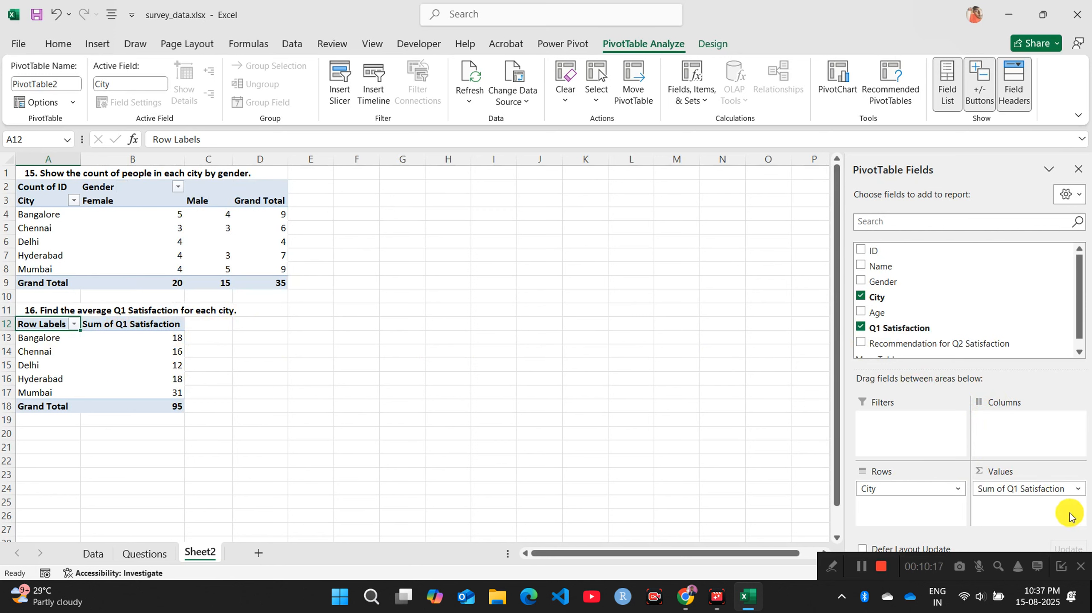
pyautogui.click(1079, 492)
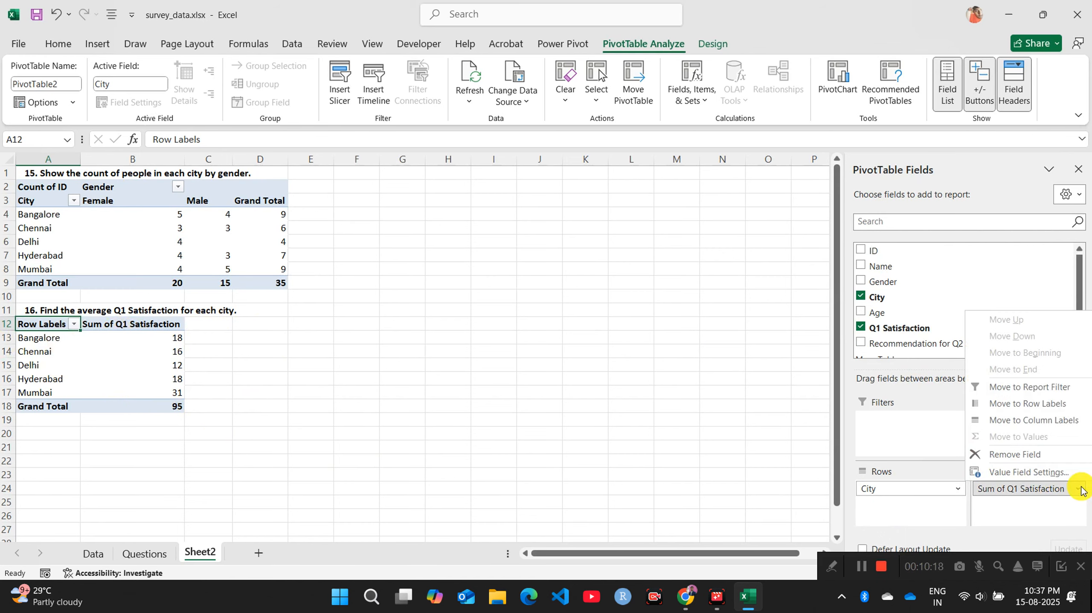
pyautogui.click(995, 469)
pyautogui.click(290, 279)
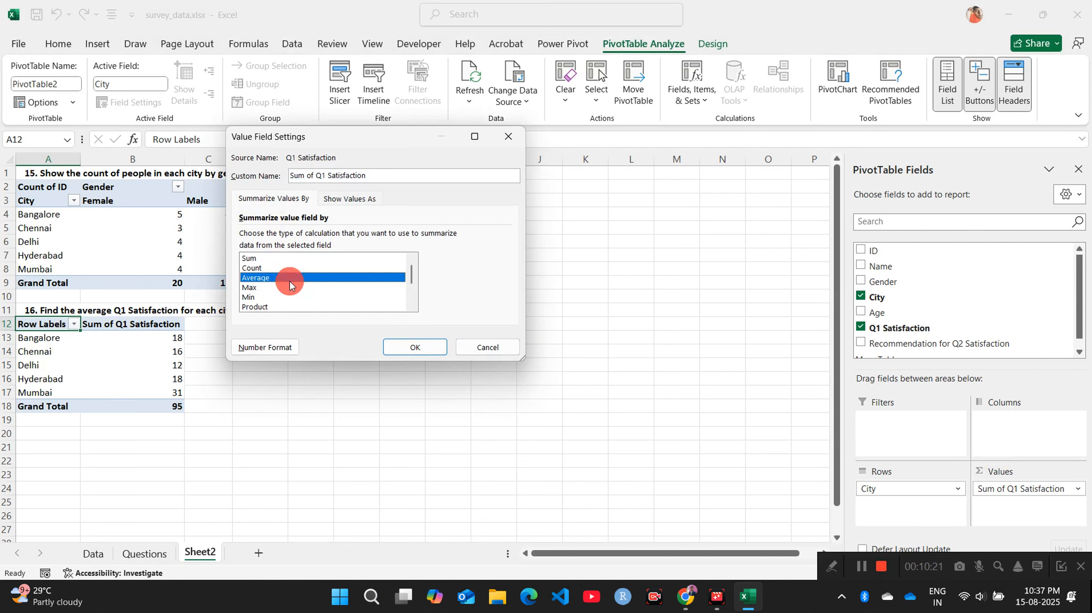
pyautogui.click(424, 348)
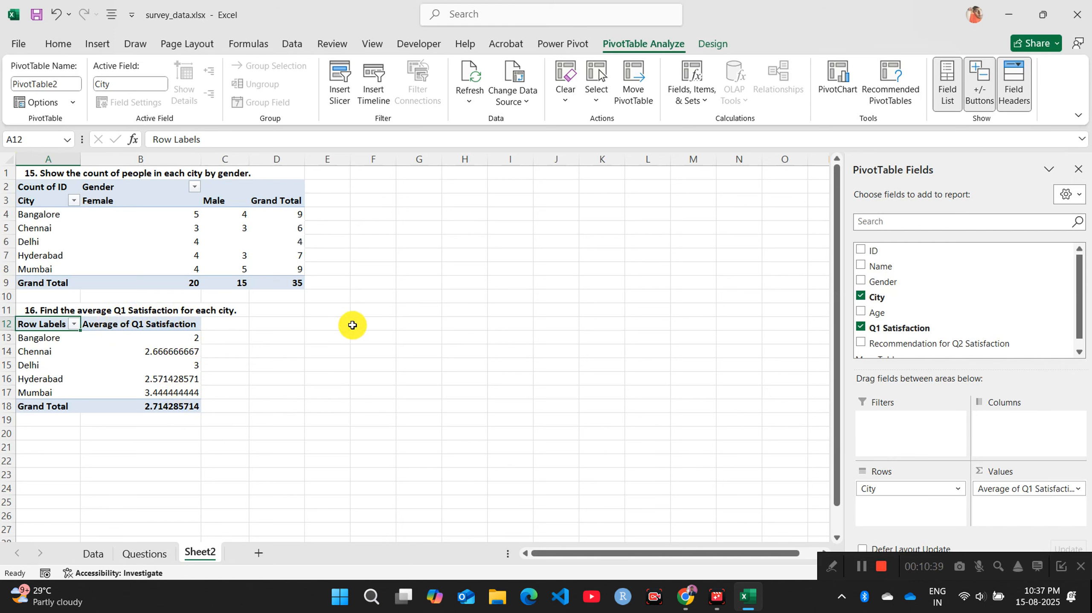
# Step: Copy question 17 about "Yes" and "No" Recommendations per city from the Questions sheet into cell A20 of Sheet2
pyautogui.click(131, 551)
pyautogui.click(32, 519)
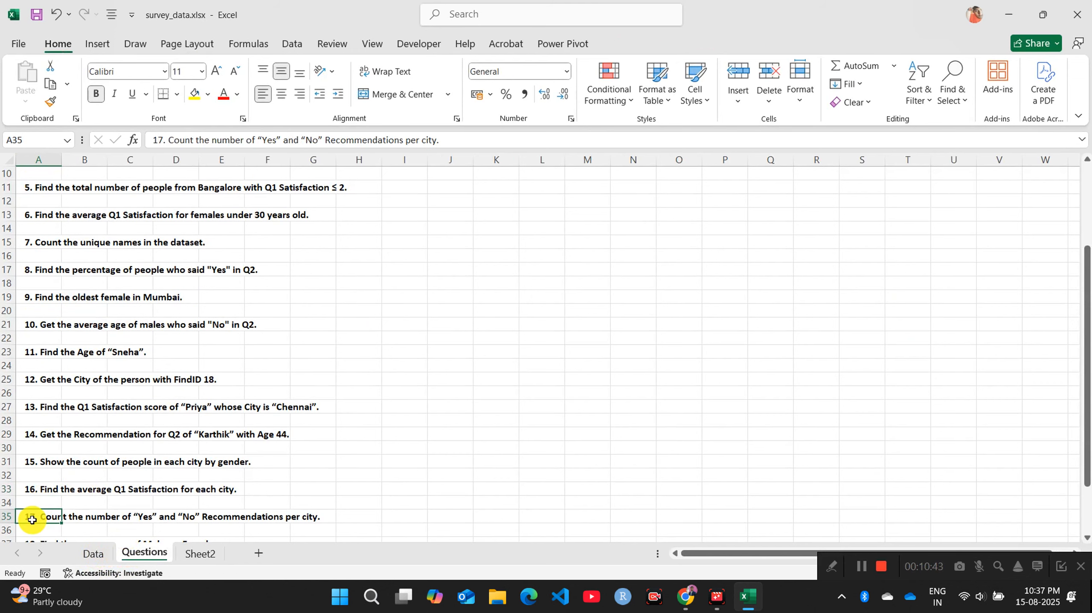
pyautogui.hotkey('ctrl', 'c')
pyautogui.click(199, 554)
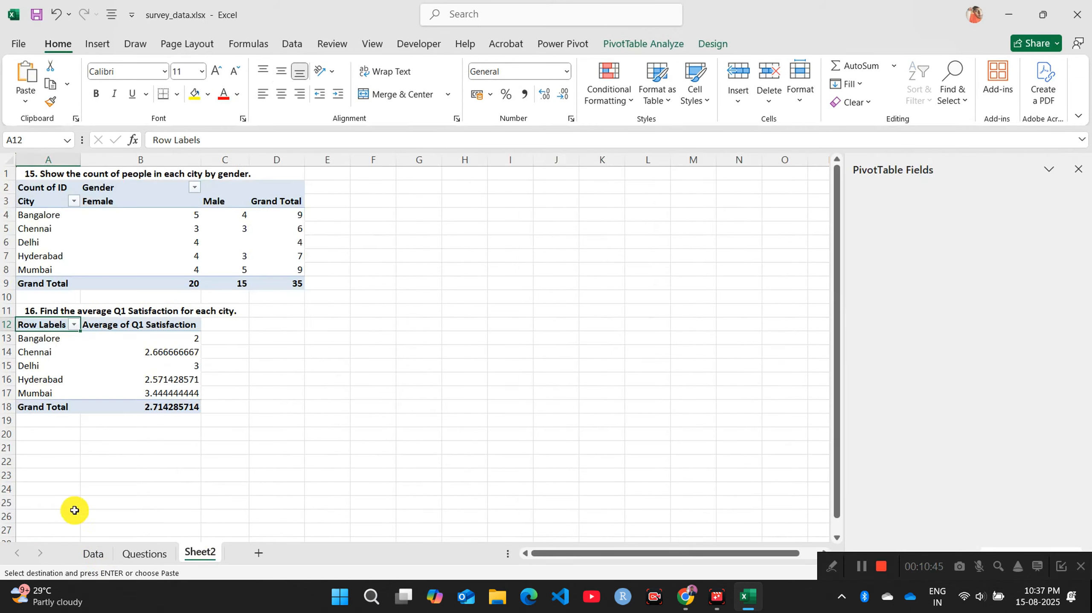
pyautogui.click(28, 447)
pyautogui.click(61, 434)
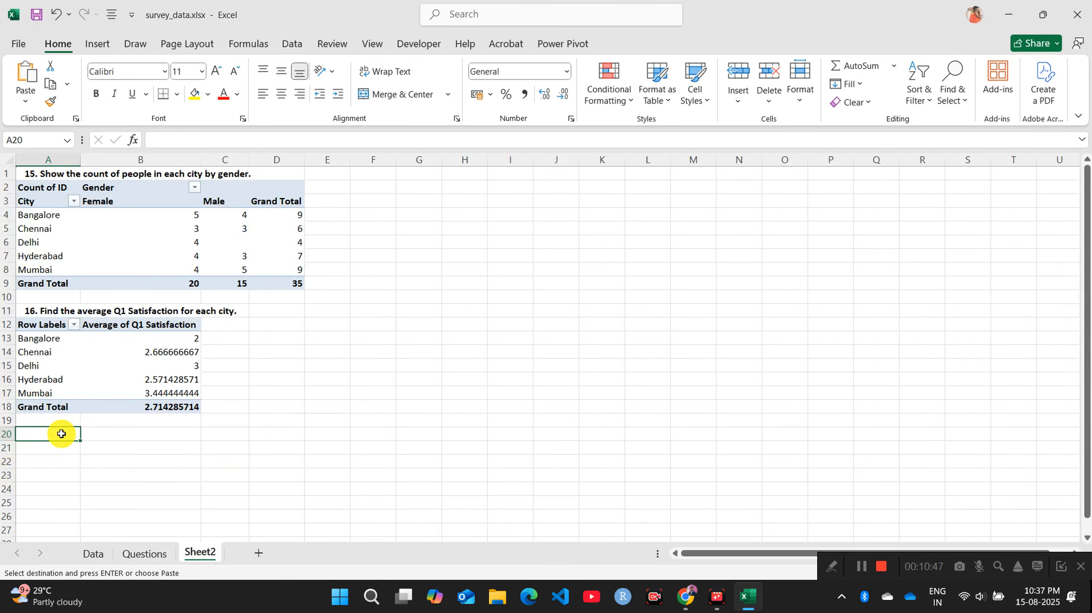
pyautogui.hotkey('ctrl', 'v')
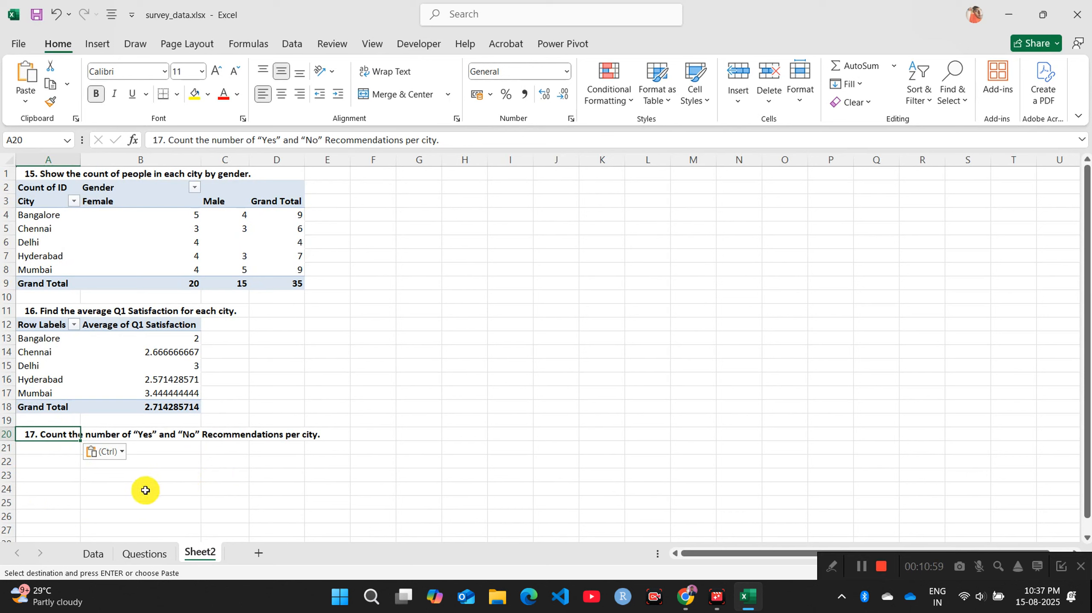
# Step: Insert a PivotTable from the survey range Data!A1:G36, placed on the existing worksheet at Sheet2!A22
pyautogui.click(56, 448)
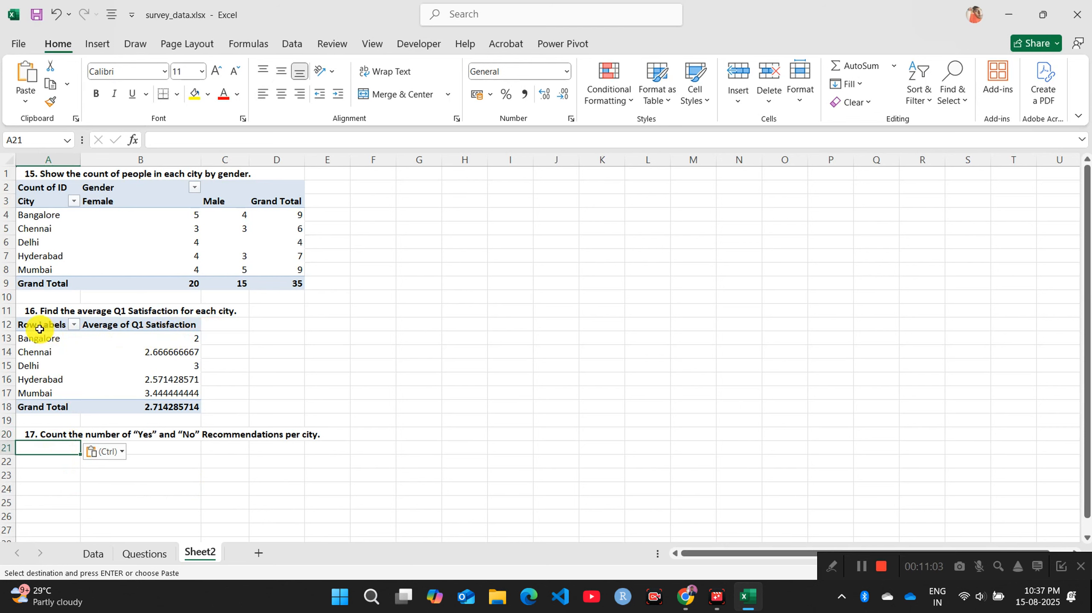
pyautogui.click(94, 554)
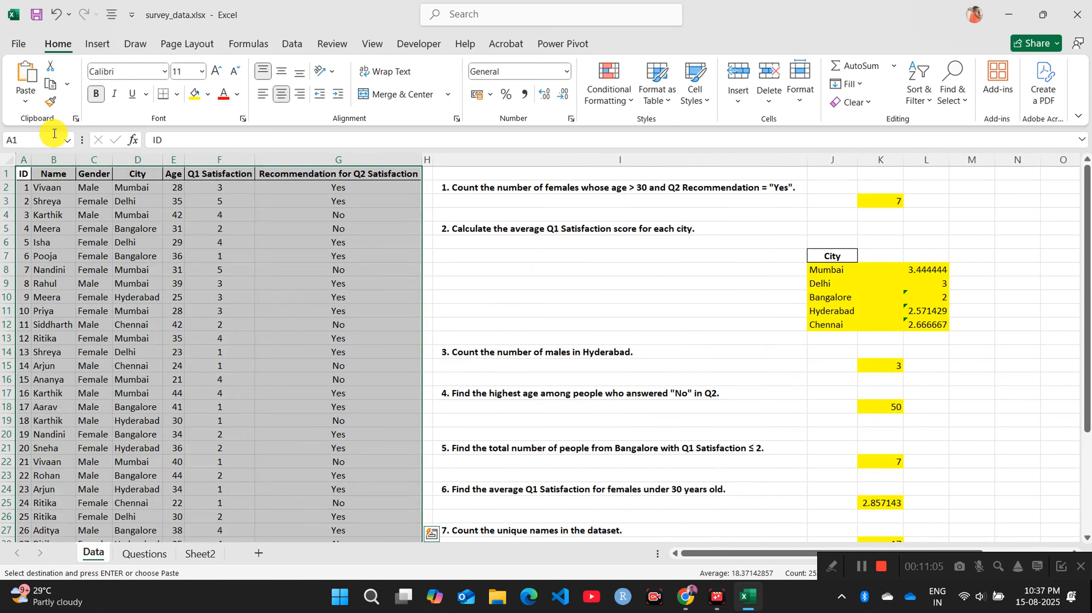
pyautogui.click(98, 44)
pyautogui.click(40, 81)
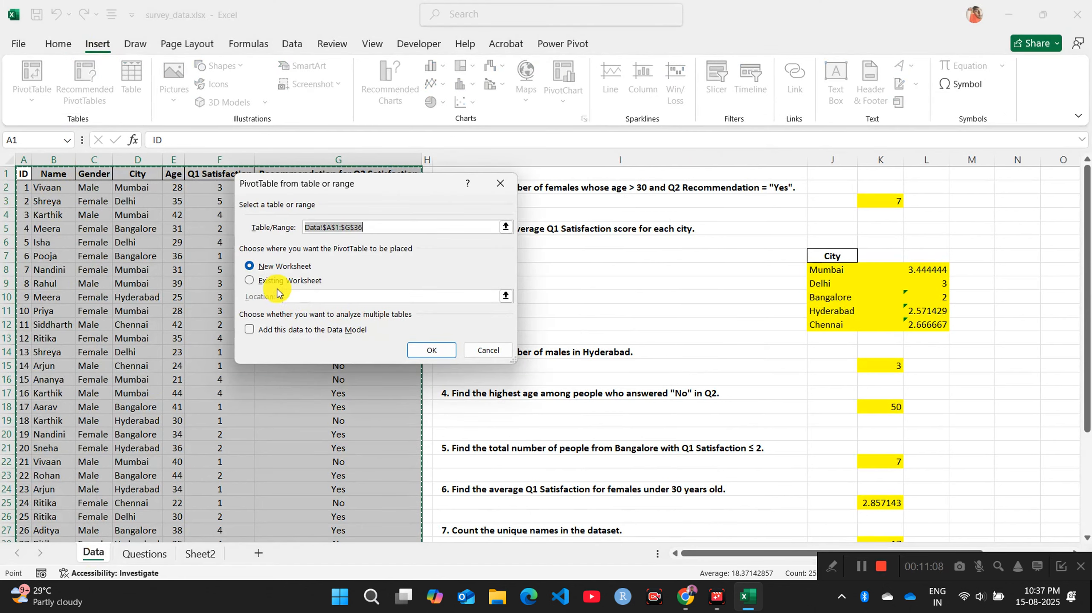
pyautogui.click(249, 280)
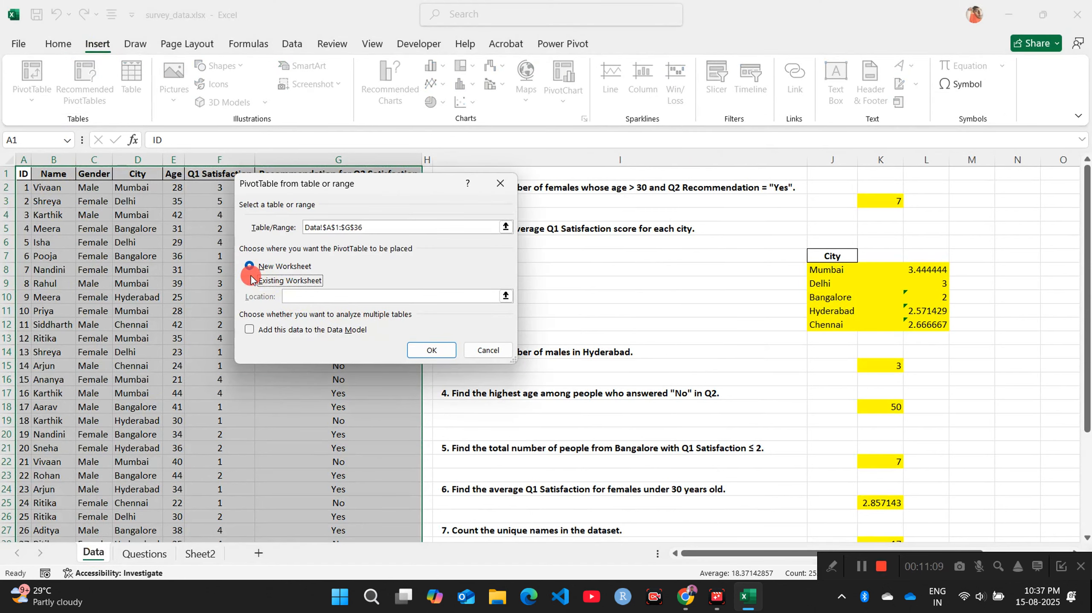
pyautogui.click(200, 554)
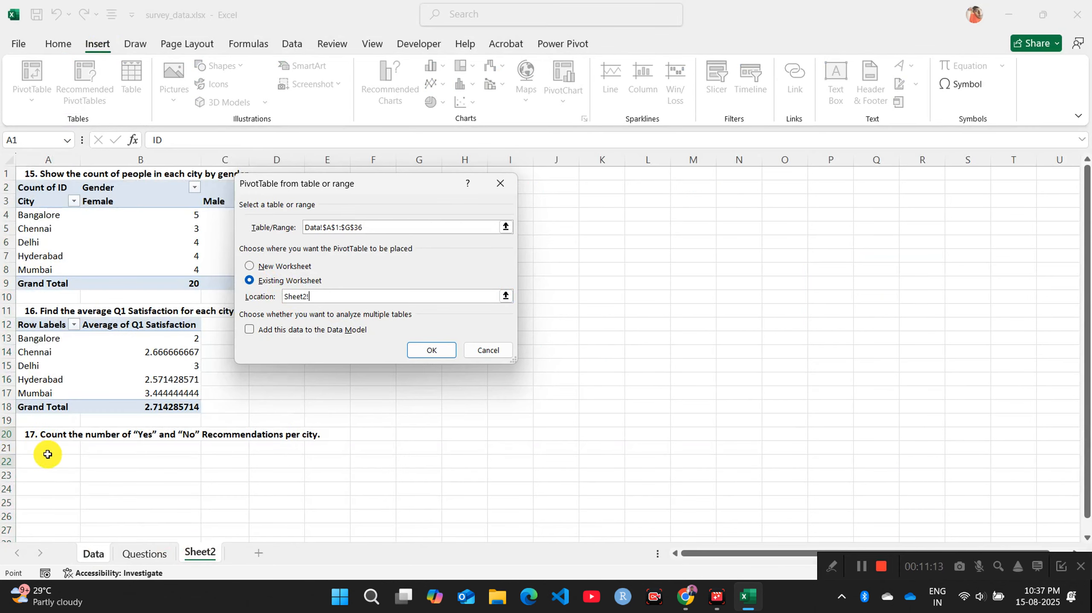
pyautogui.click(411, 350)
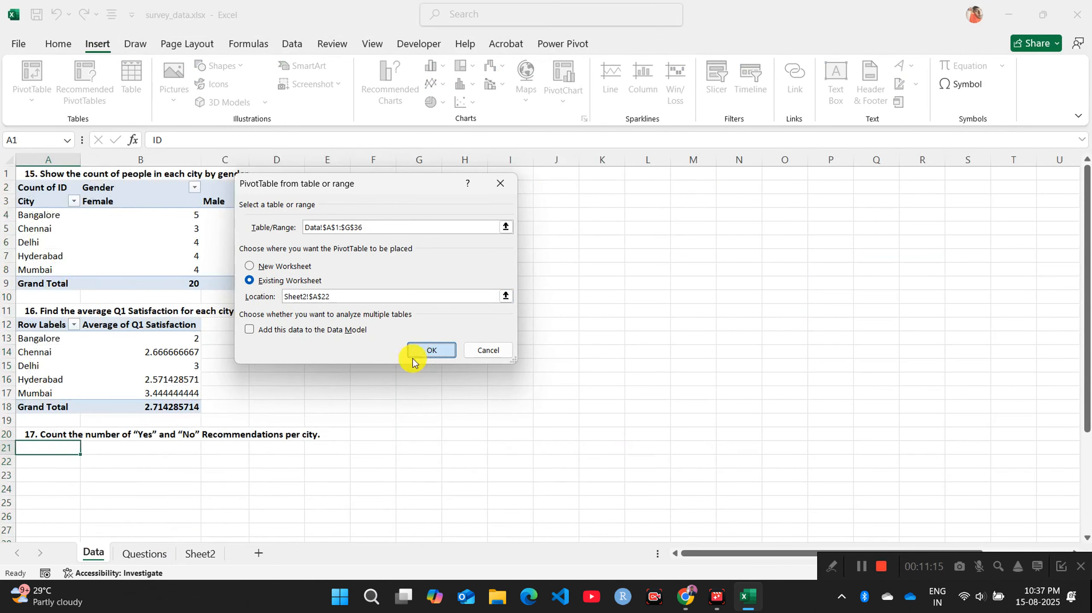
# Step: Lay out the question 17 PivotTable with City as rows, Recommendation for Q2 Satisfaction as columns and ID as values
pyautogui.scroll(-4, 236, 396)
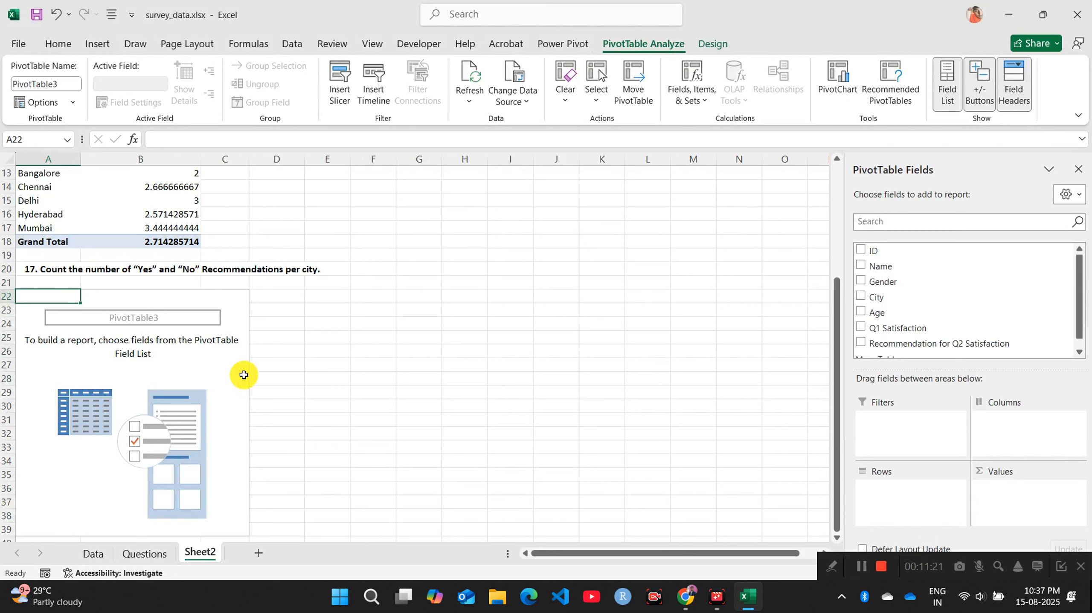
pyautogui.moveTo(930, 301); pyautogui.dragTo(890, 489)
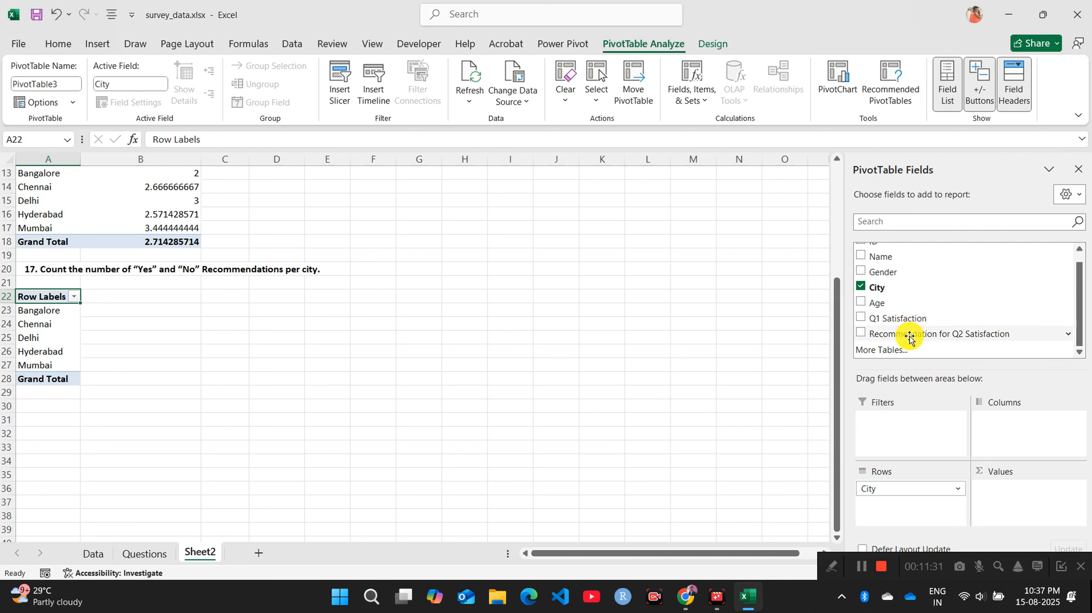
pyautogui.moveTo(909, 338); pyautogui.dragTo(999, 439)
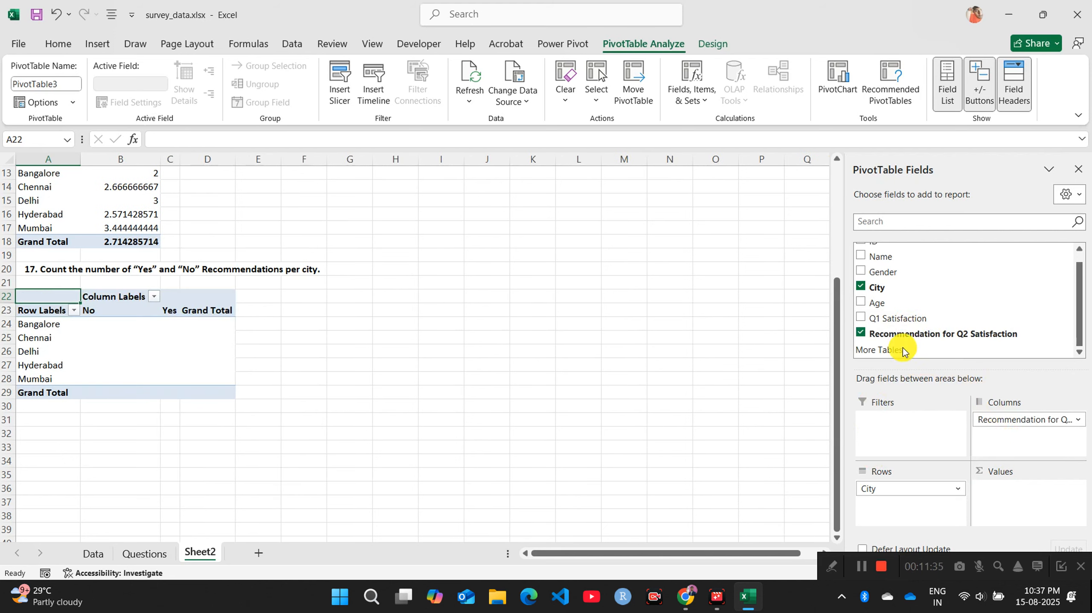
pyautogui.scroll(1, 996, 305)
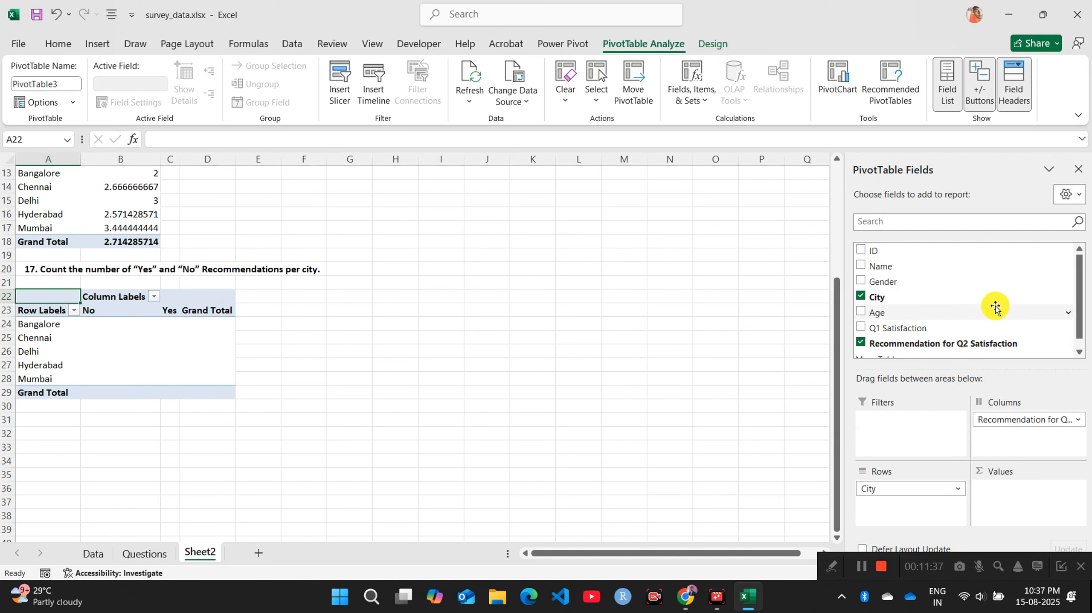
pyautogui.moveTo(919, 259); pyautogui.dragTo(992, 490)
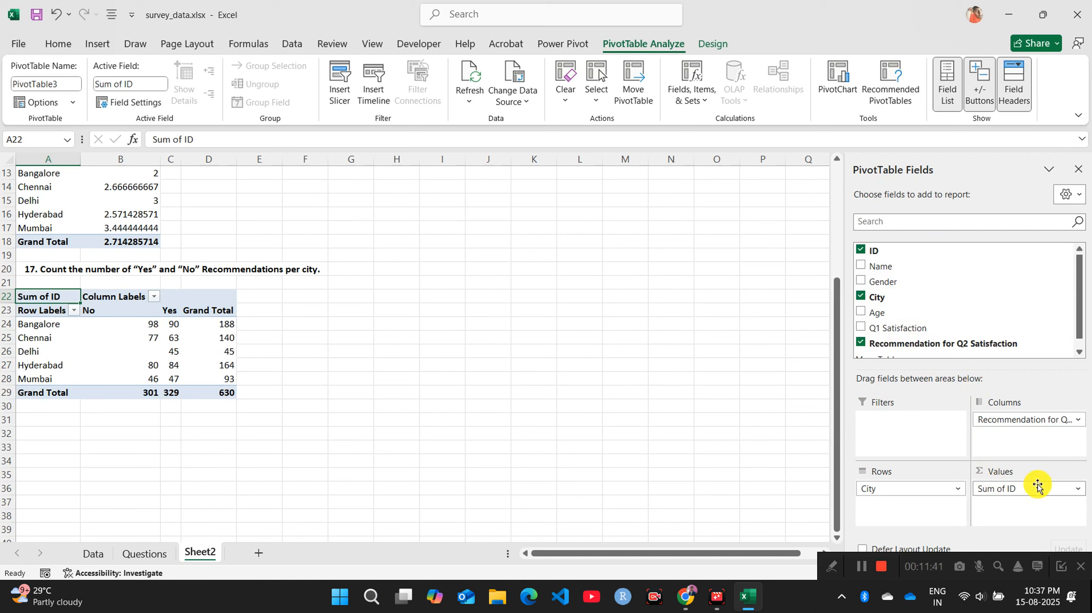
# Step: Summarize the ID values in the question 17 PivotTable by Count
pyautogui.click(1077, 490)
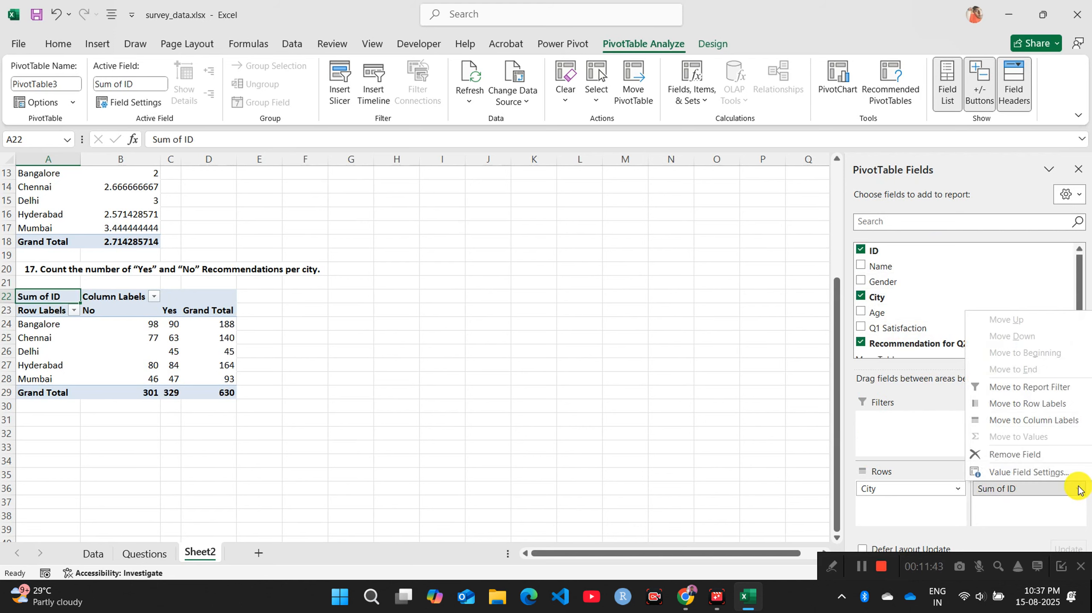
pyautogui.click(1037, 472)
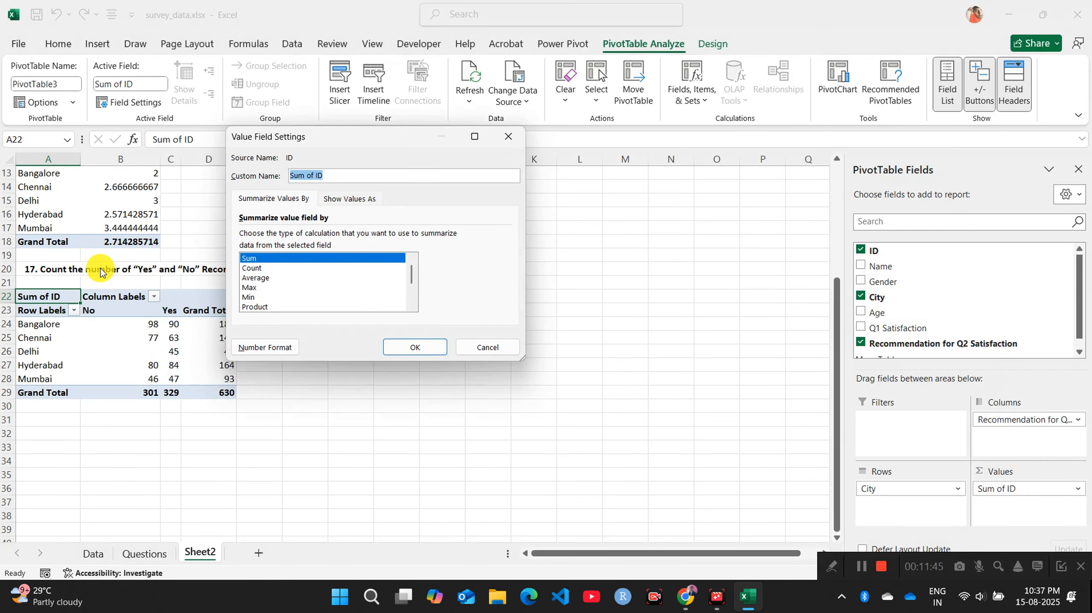
pyautogui.click(296, 278)
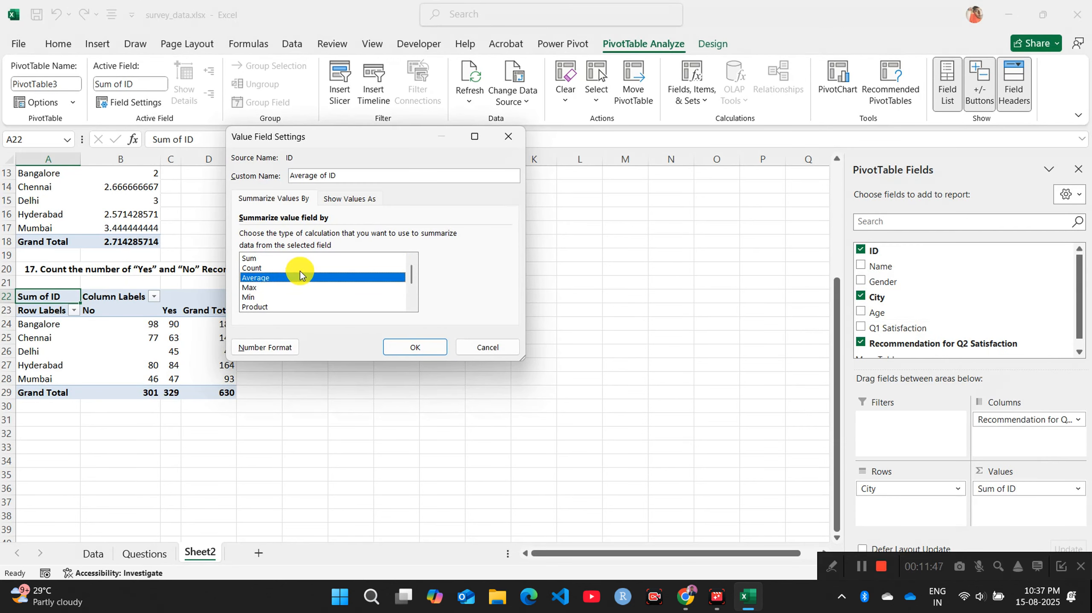
pyautogui.click(302, 268)
pyautogui.click(395, 346)
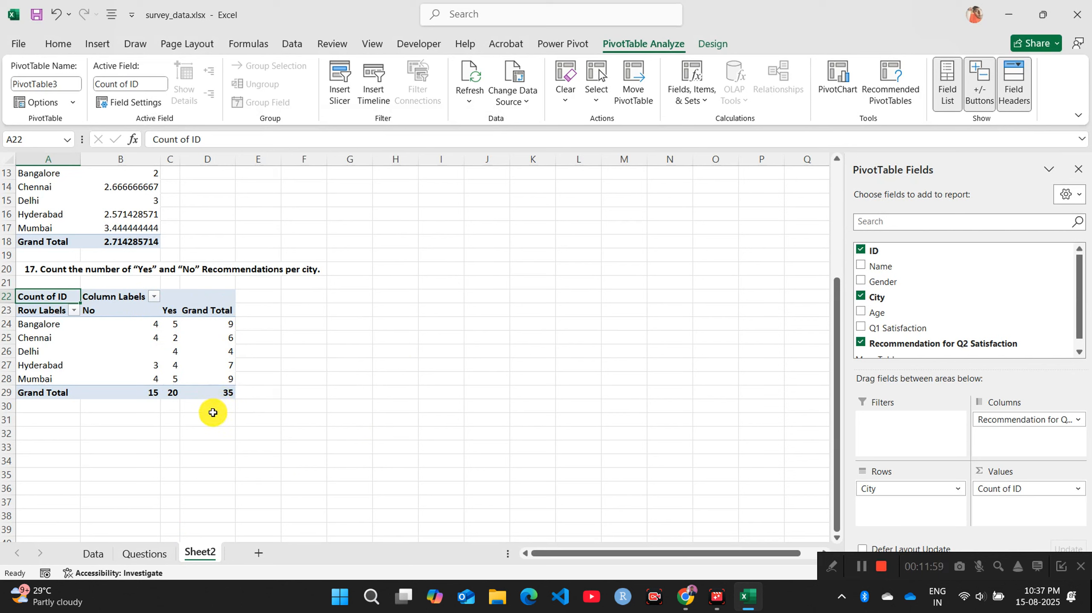
# Step: Copy question 18 about the average age of Males vs Females from the Questions sheet into cell A32 of Sheet2
pyautogui.click(144, 554)
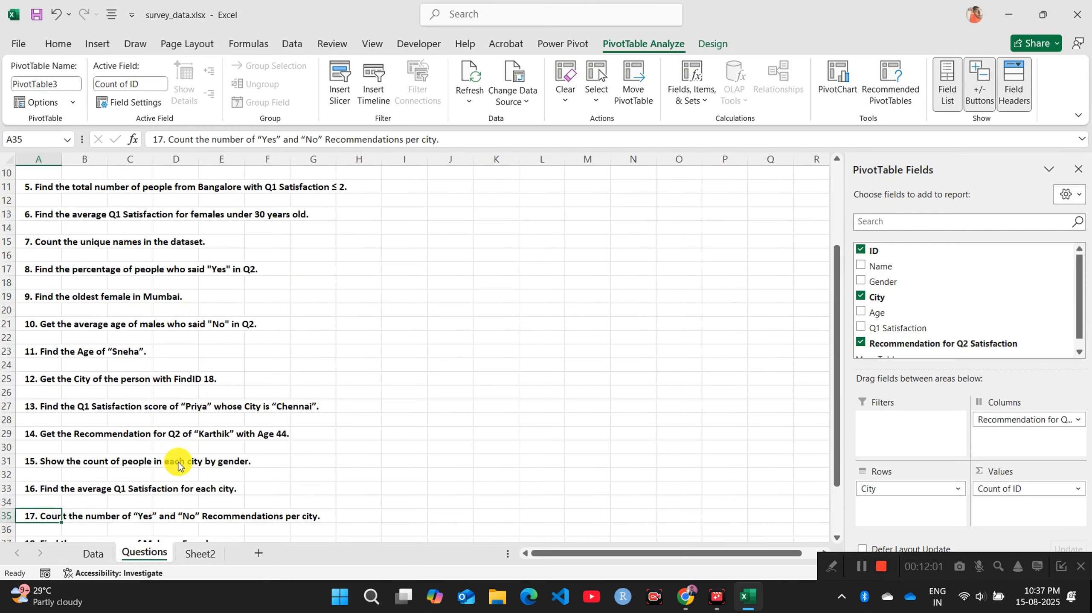
pyautogui.scroll(-1, 168, 424)
pyautogui.click(49, 500)
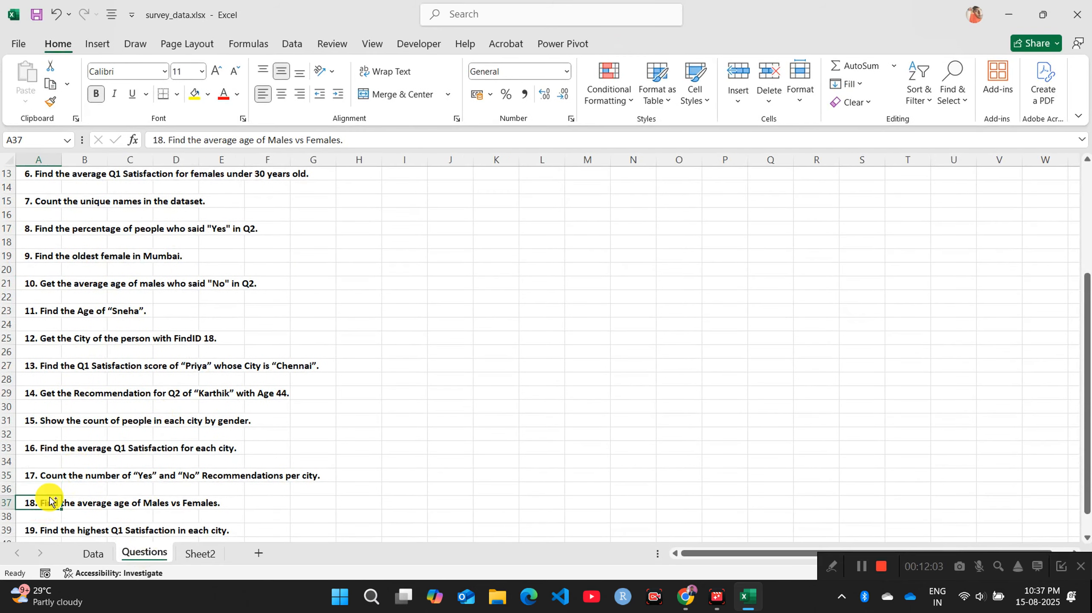
pyautogui.hotkey('ctrl', 'c')
pyautogui.click(200, 554)
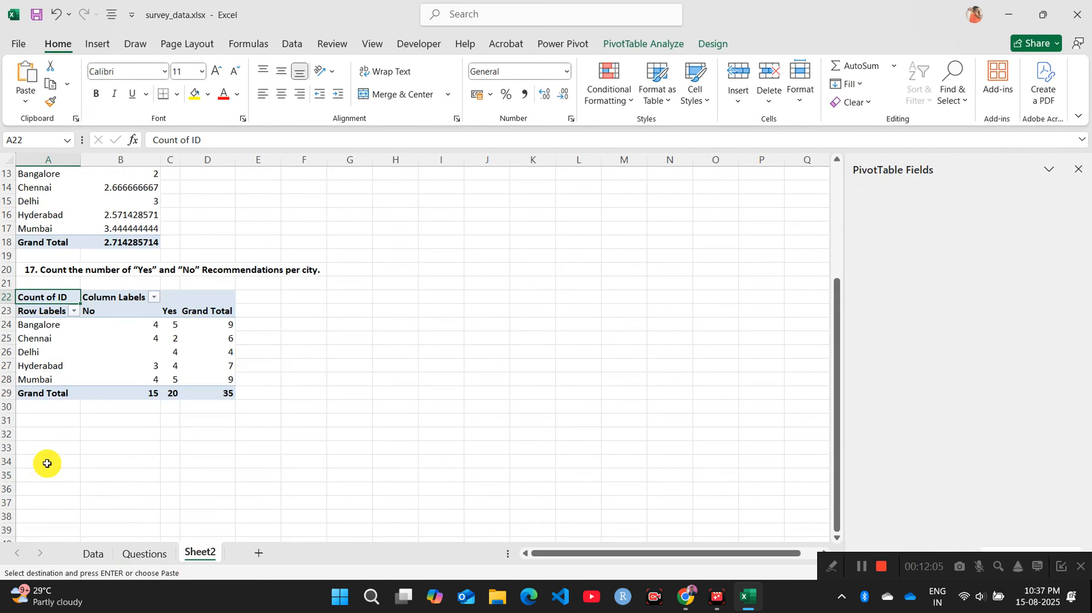
pyautogui.click(49, 434)
pyautogui.hotkey('ctrl', 'v')
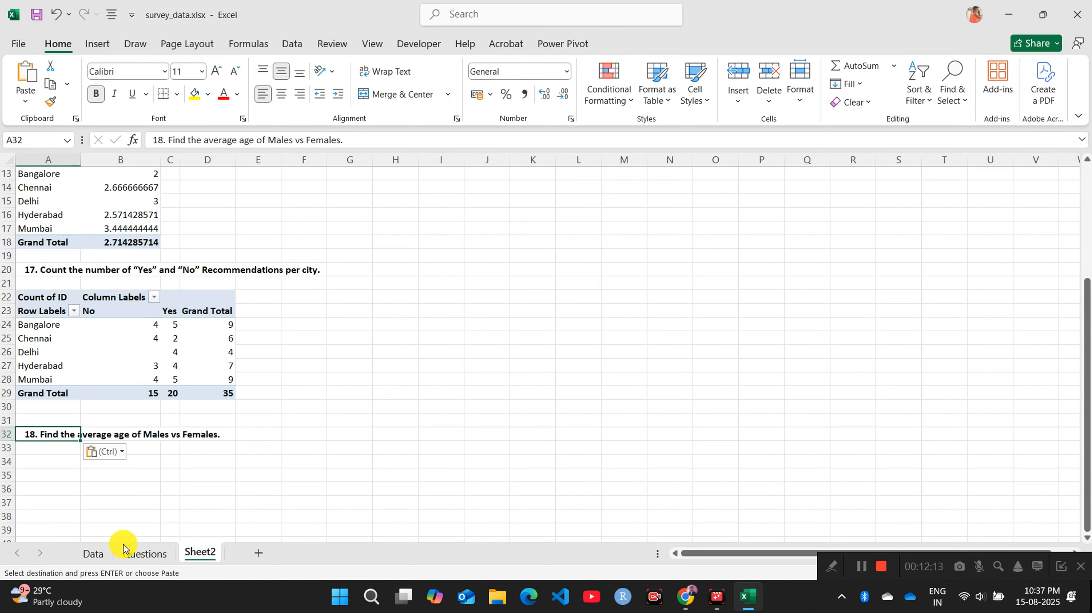
# Step: Insert a PivotTable from the survey range Data!A1:G36, placed on the existing worksheet at Sheet2!A34
pyautogui.click(96, 552)
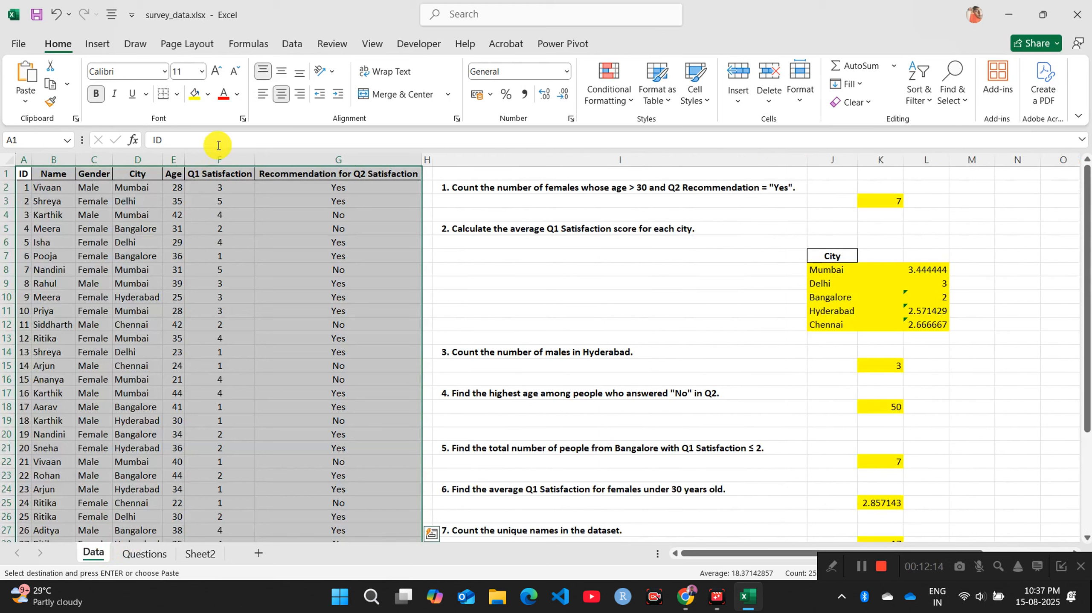
pyautogui.click(91, 45)
pyautogui.click(34, 68)
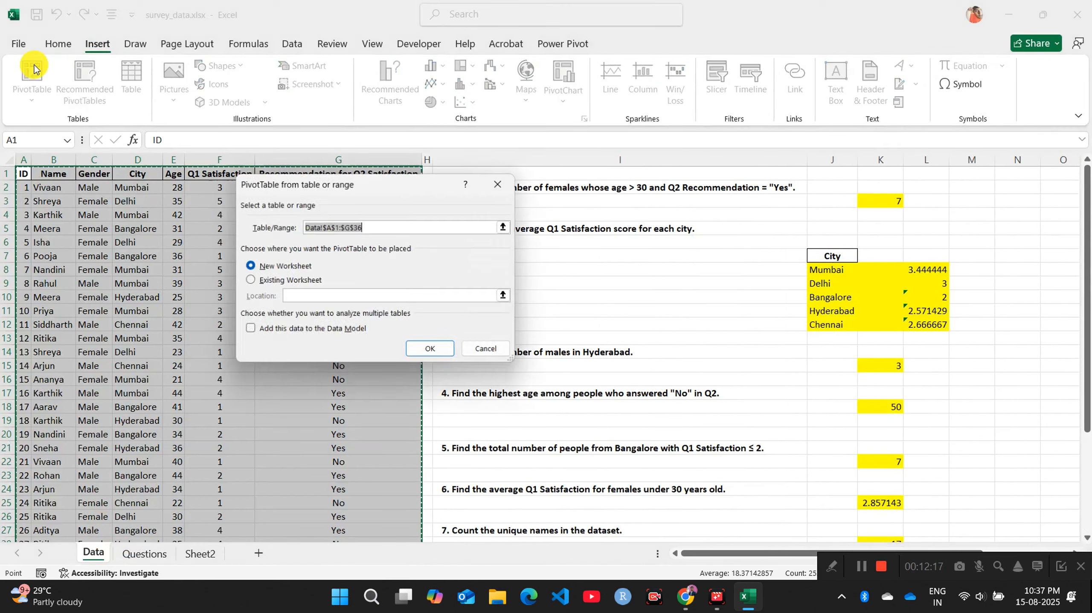
pyautogui.click(249, 282)
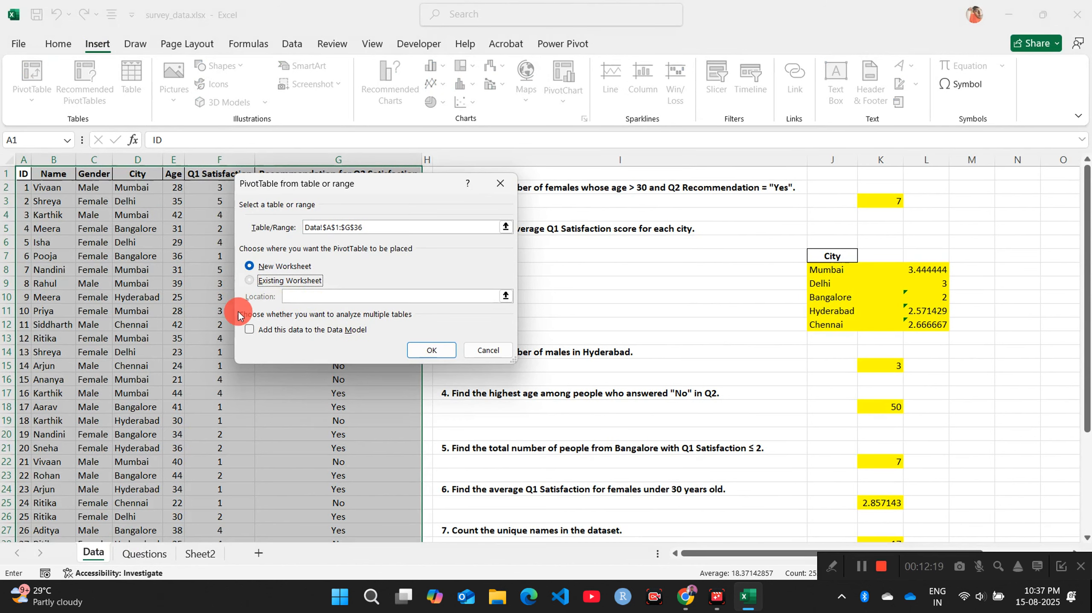
pyautogui.click(200, 553)
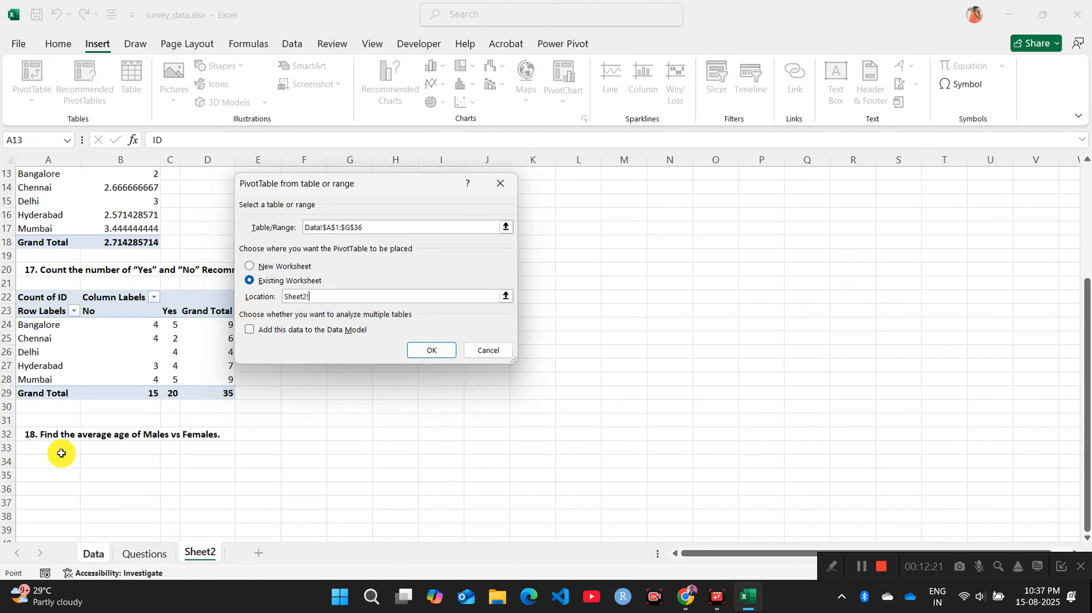
pyautogui.click(44, 457)
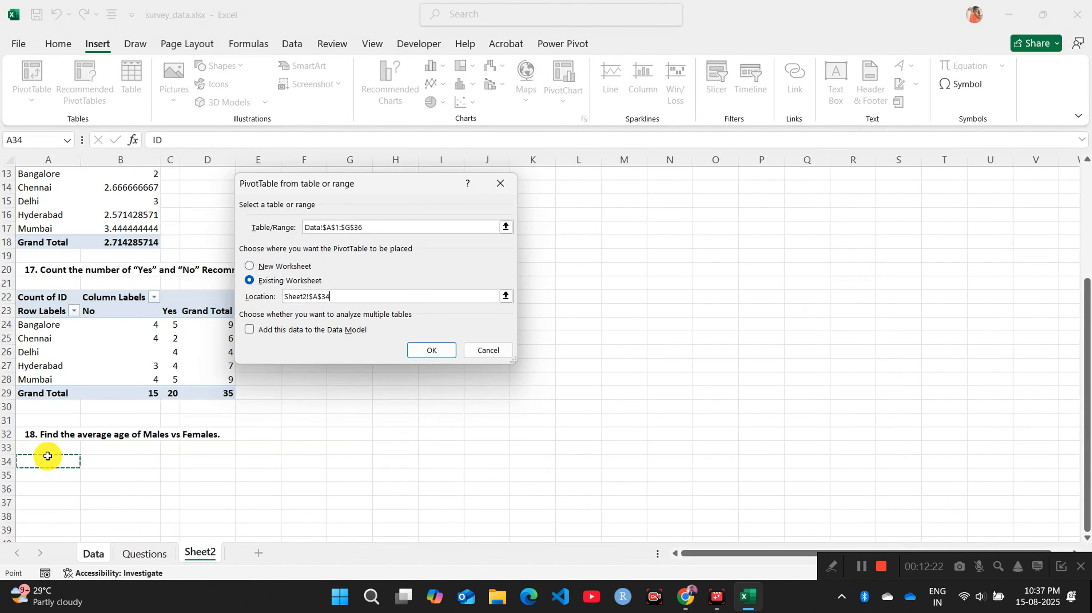
pyautogui.click(428, 350)
# Step: Set up the question 18 PivotTable with Gender as rows and Age as values, summarized by Average
pyautogui.scroll(-1, 210, 413)
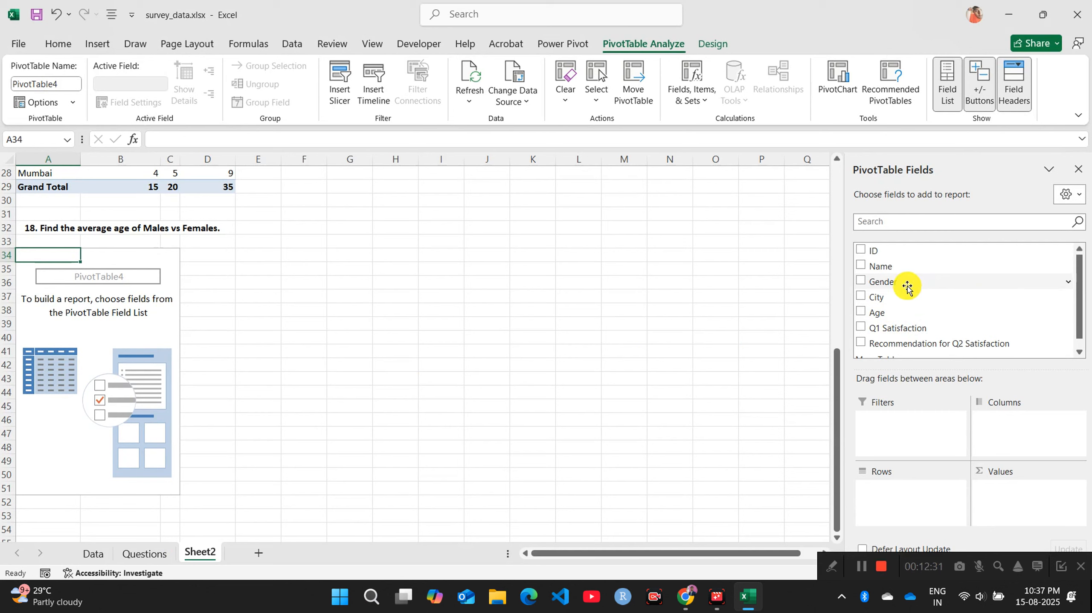
pyautogui.moveTo(908, 284); pyautogui.dragTo(907, 507)
pyautogui.moveTo(899, 312); pyautogui.dragTo(990, 489)
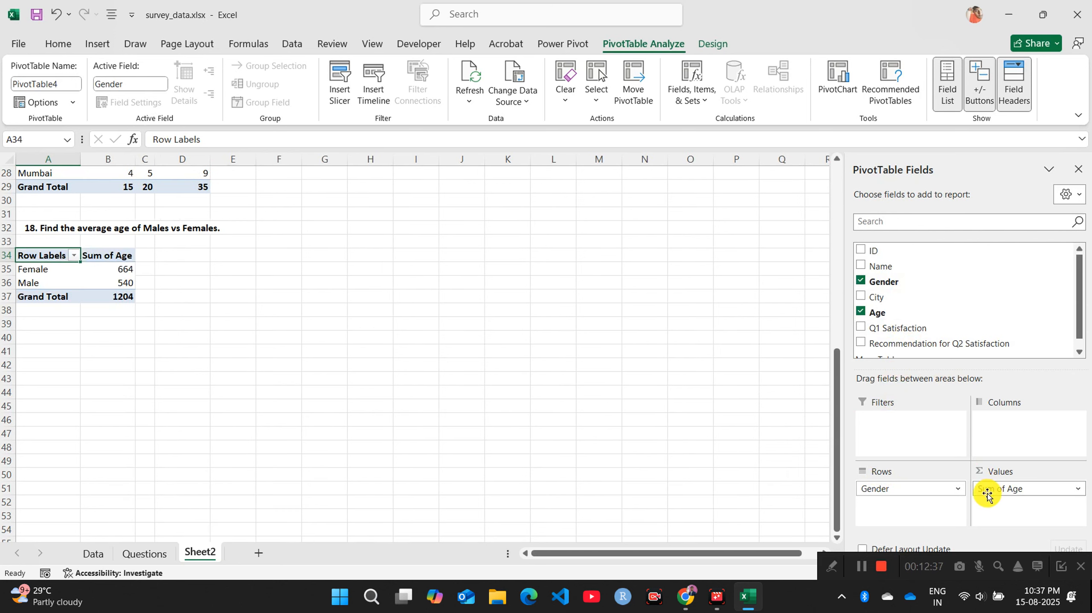
pyautogui.click(1078, 489)
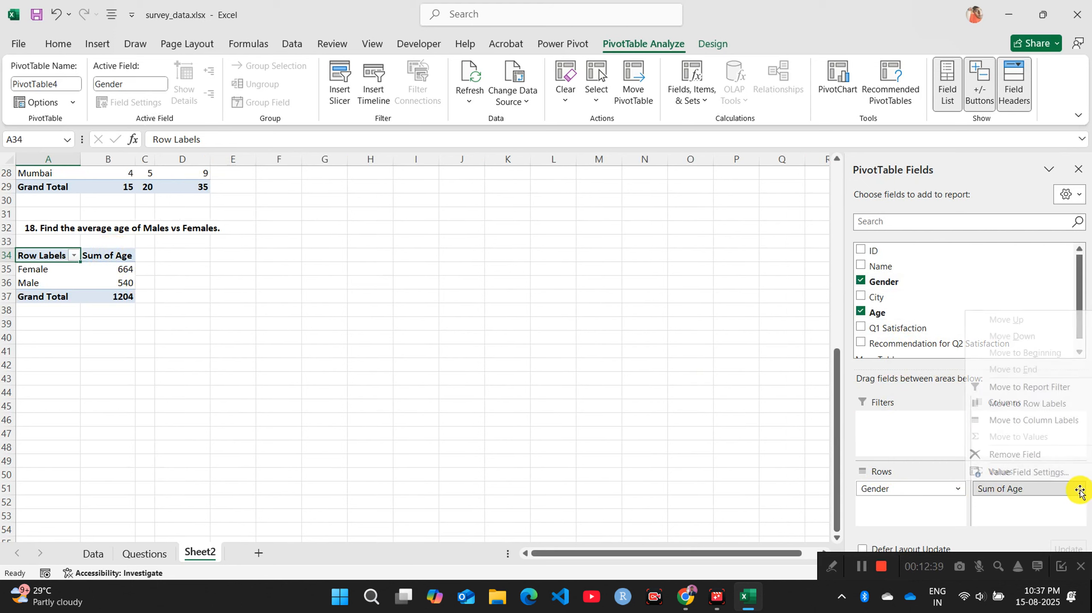
pyautogui.click(993, 473)
pyautogui.click(346, 278)
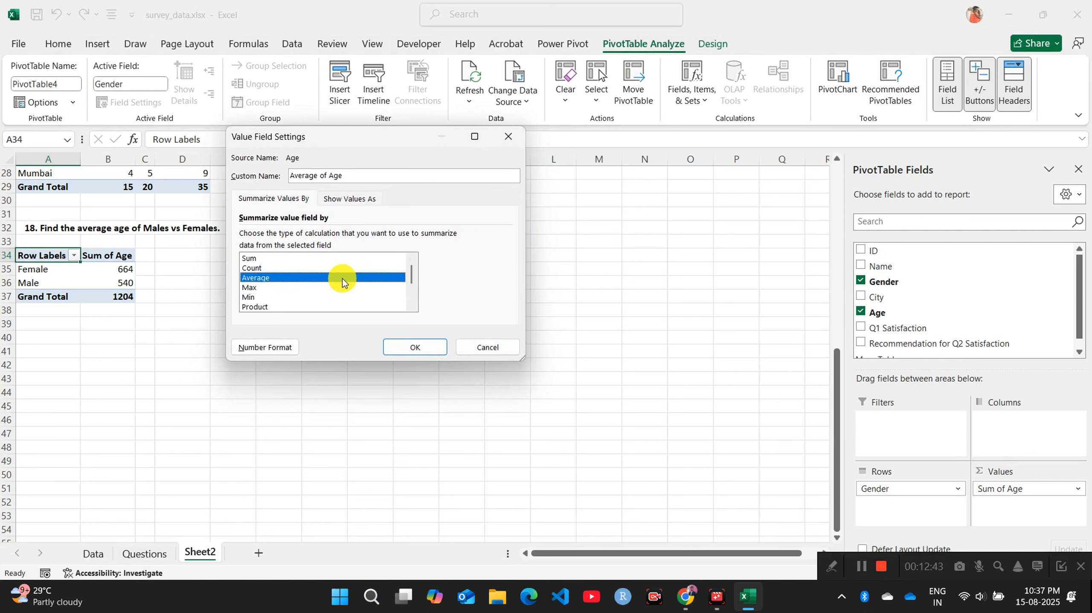
pyautogui.click(385, 347)
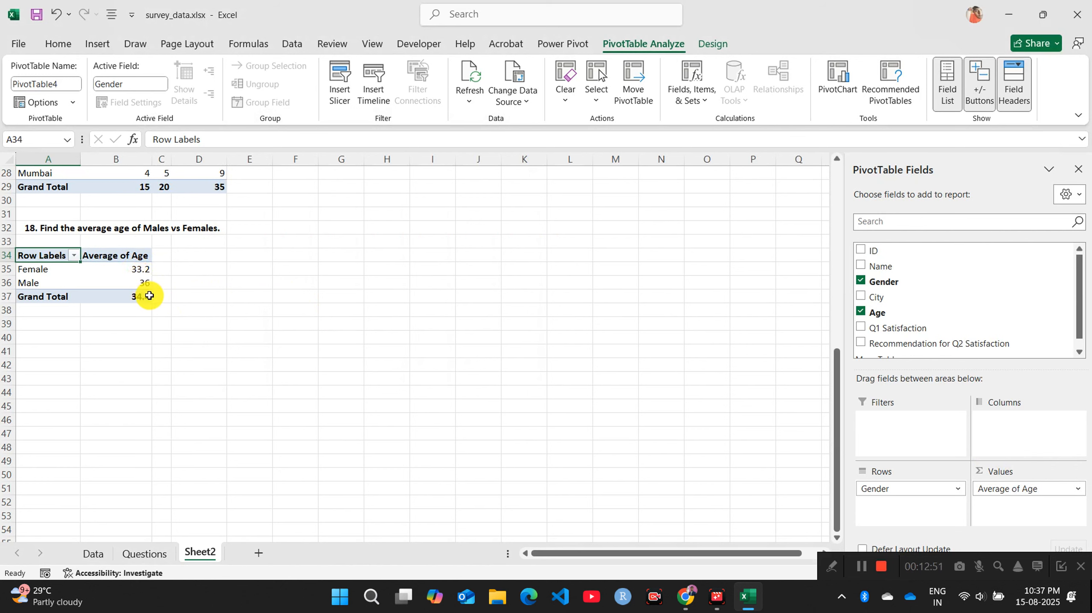
# Step: Copy question 19 about the highest Q1 Satisfaction in each city from the Questions sheet into cell A40 of Sheet2
pyautogui.moveTo(148, 297)
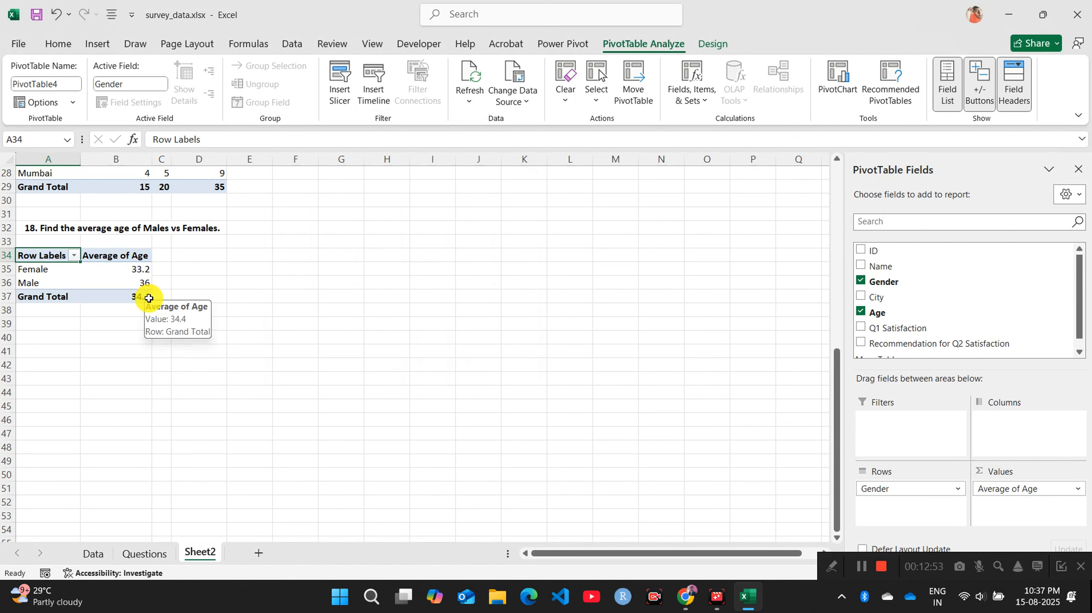
pyautogui.click(146, 554)
pyautogui.click(43, 529)
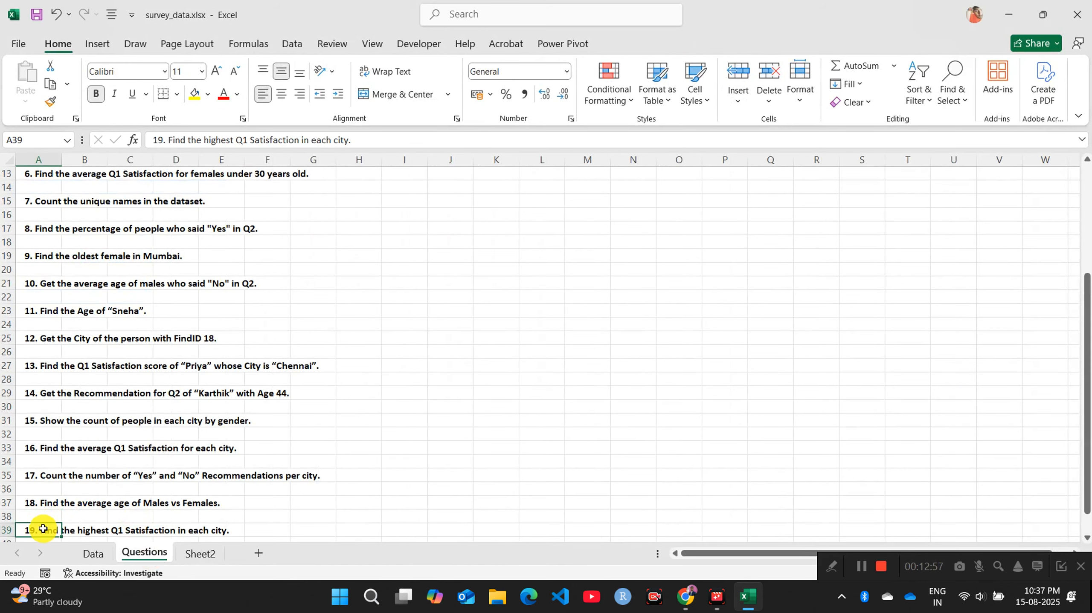
pyautogui.hotkey('ctrl', 'c')
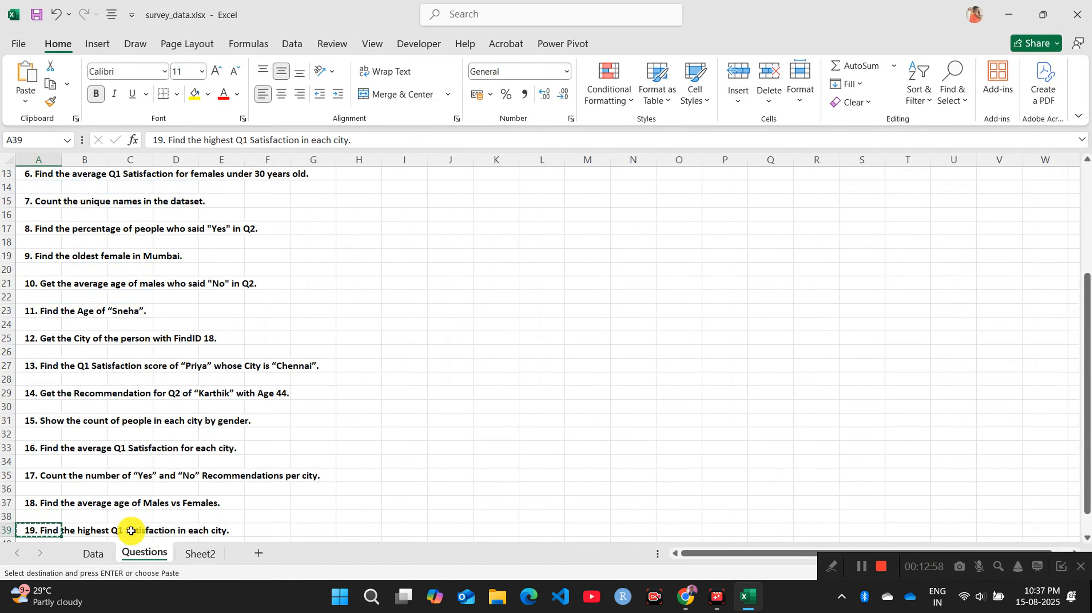
pyautogui.click(177, 555)
pyautogui.click(47, 350)
pyautogui.click(49, 337)
pyautogui.hotkey('ctrl', 'v')
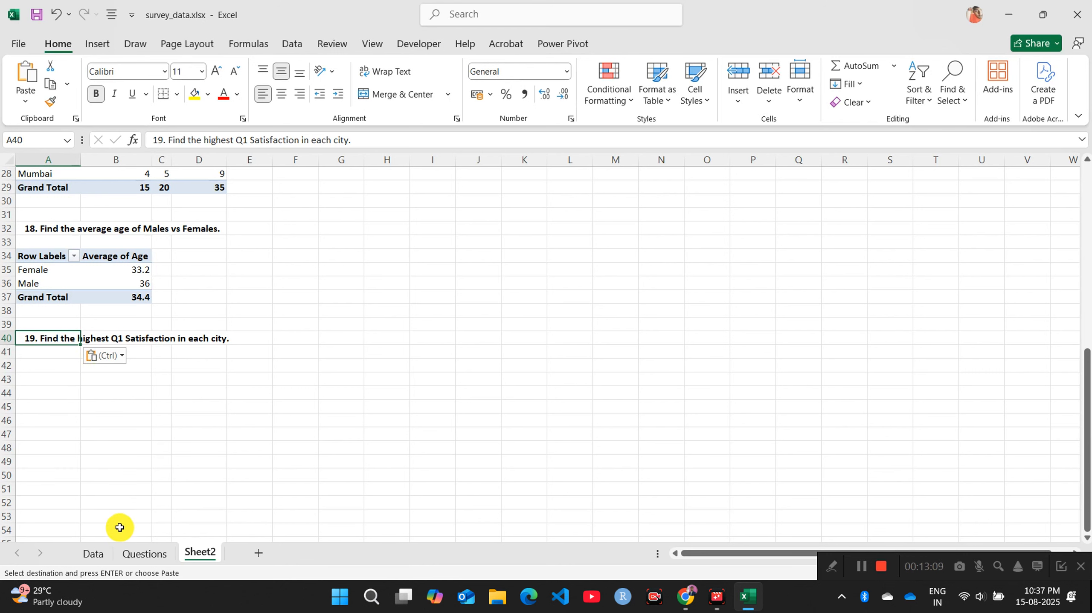
# Step: Insert a PivotTable from the survey range Data!A1:G36, placed on the existing worksheet at Sheet2!A42
pyautogui.click(93, 554)
pyautogui.hotkey('ctrl', 'v')
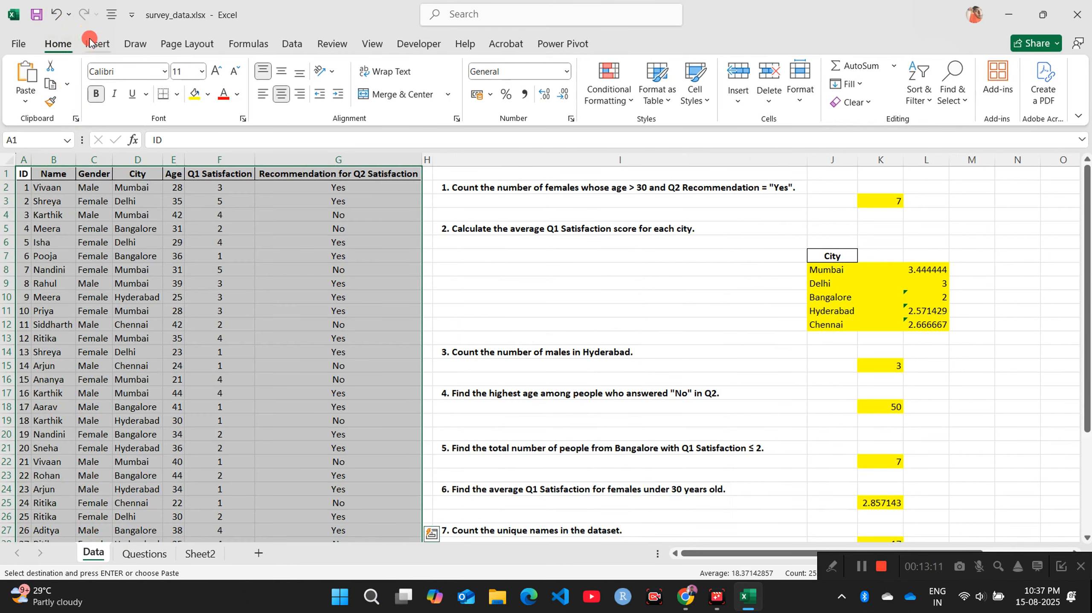
pyautogui.click(90, 41)
pyautogui.click(31, 77)
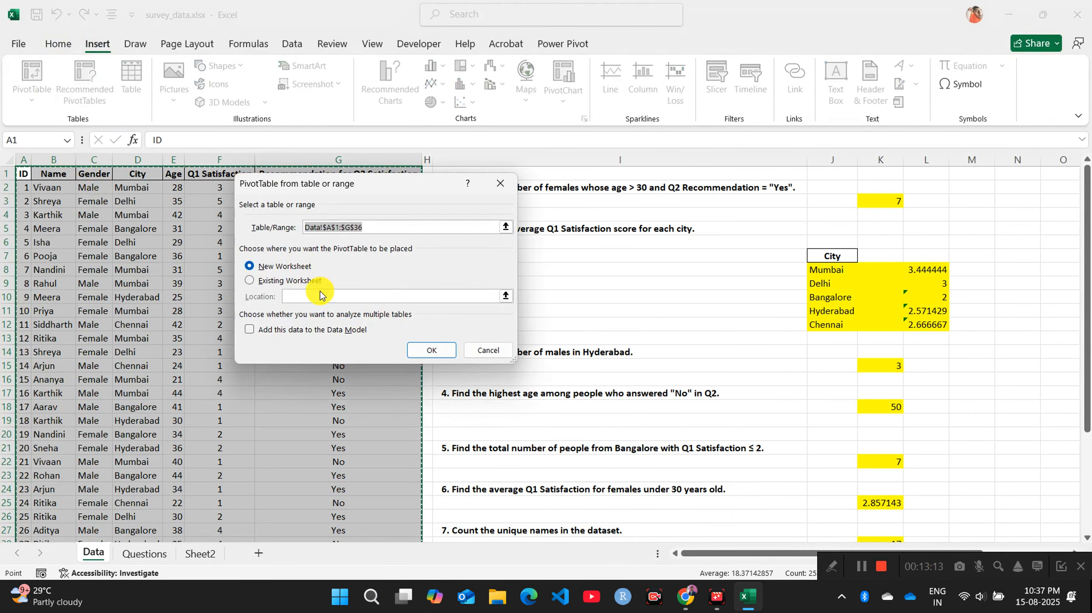
pyautogui.click(249, 280)
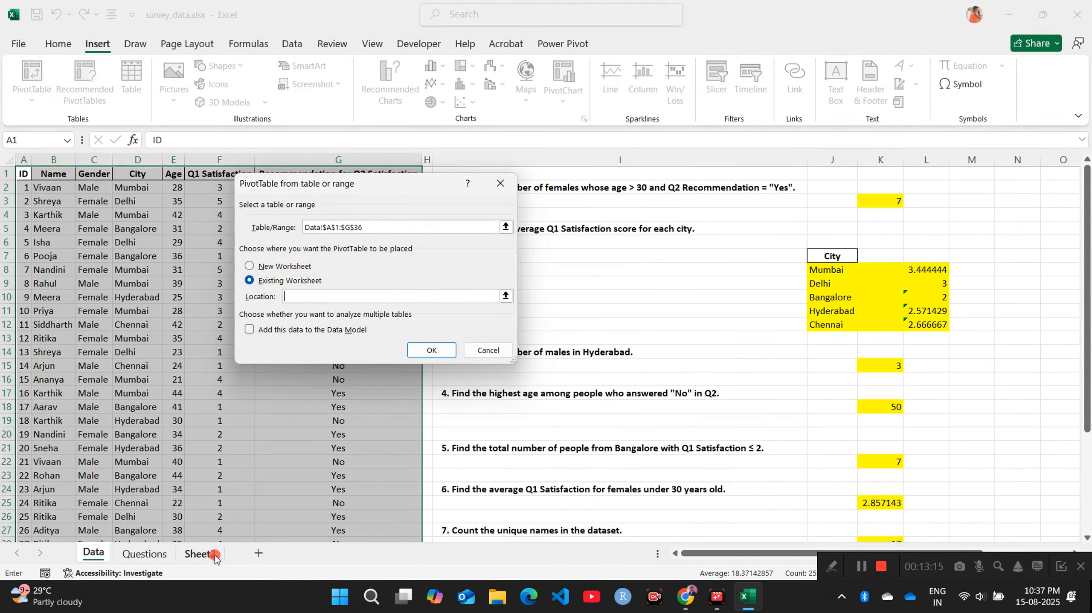
pyautogui.click(198, 554)
pyautogui.click(42, 356)
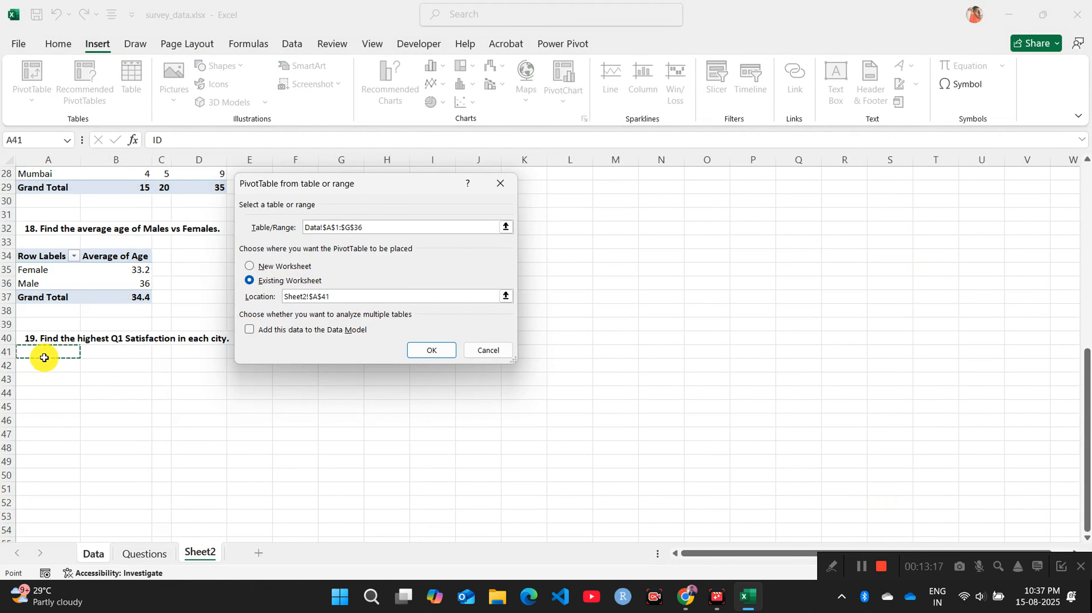
pyautogui.click(42, 364)
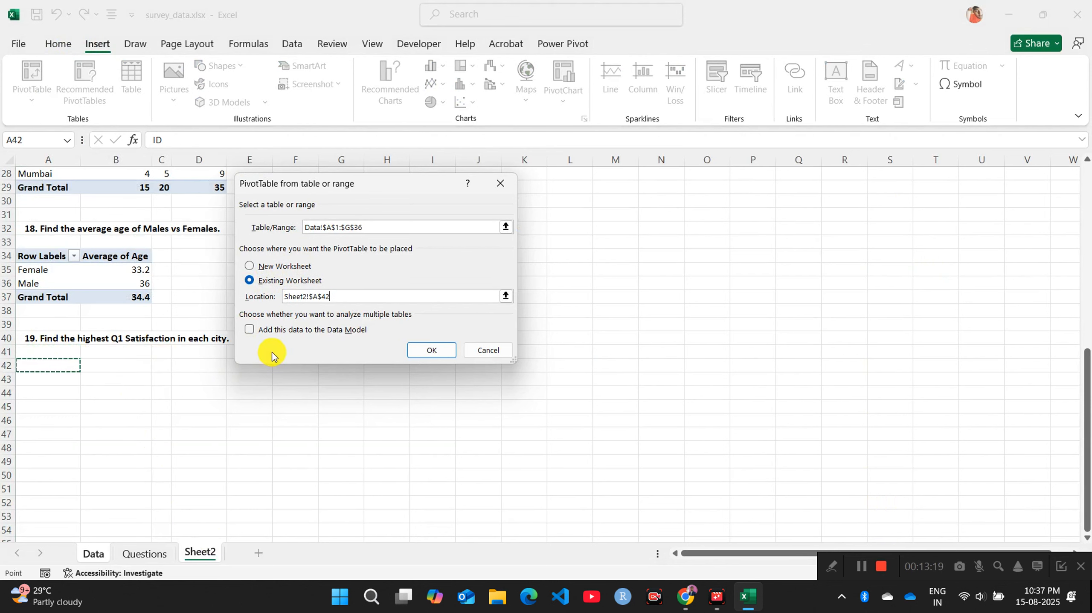
pyautogui.click(425, 351)
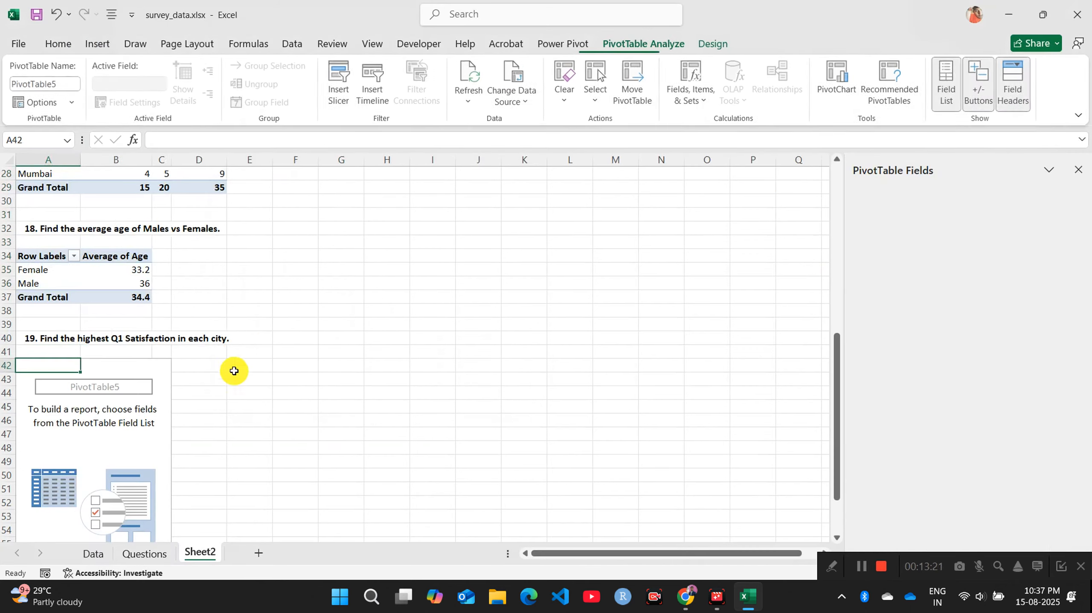
# Step: Set up the question 19 PivotTable with City as rows and Q1 Satisfaction as values, summarized by Max
pyautogui.scroll(-1, 233, 372)
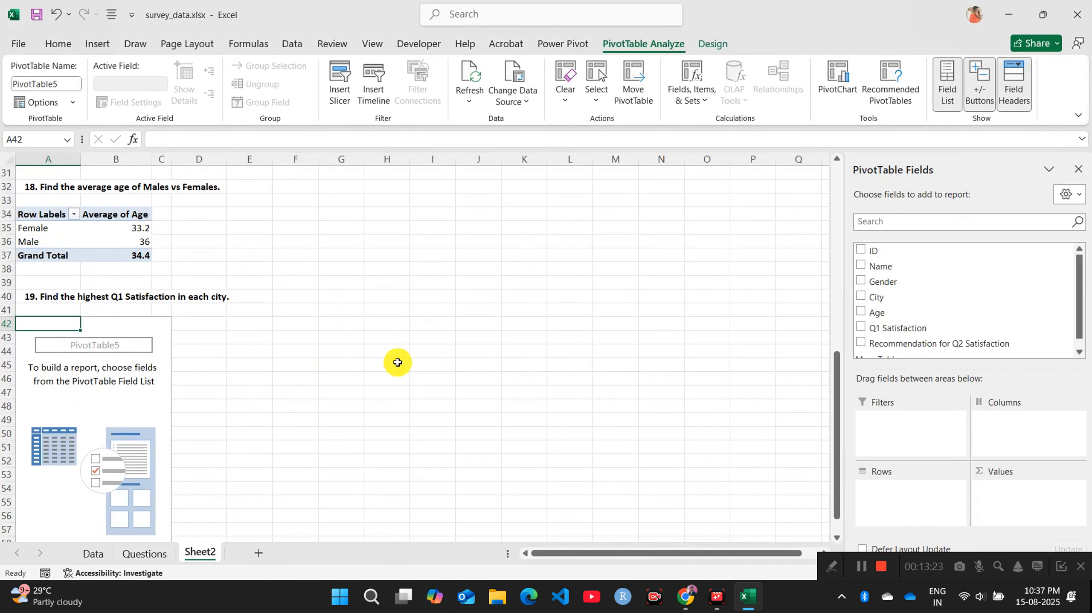
pyautogui.moveTo(935, 296); pyautogui.dragTo(930, 489)
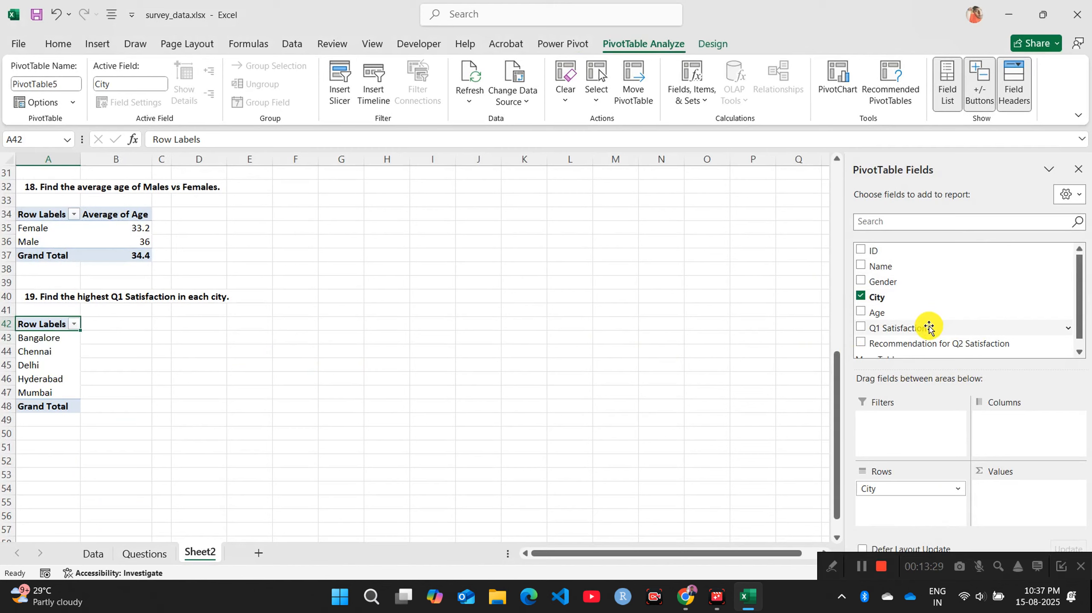
pyautogui.moveTo(928, 327); pyautogui.dragTo(1023, 497)
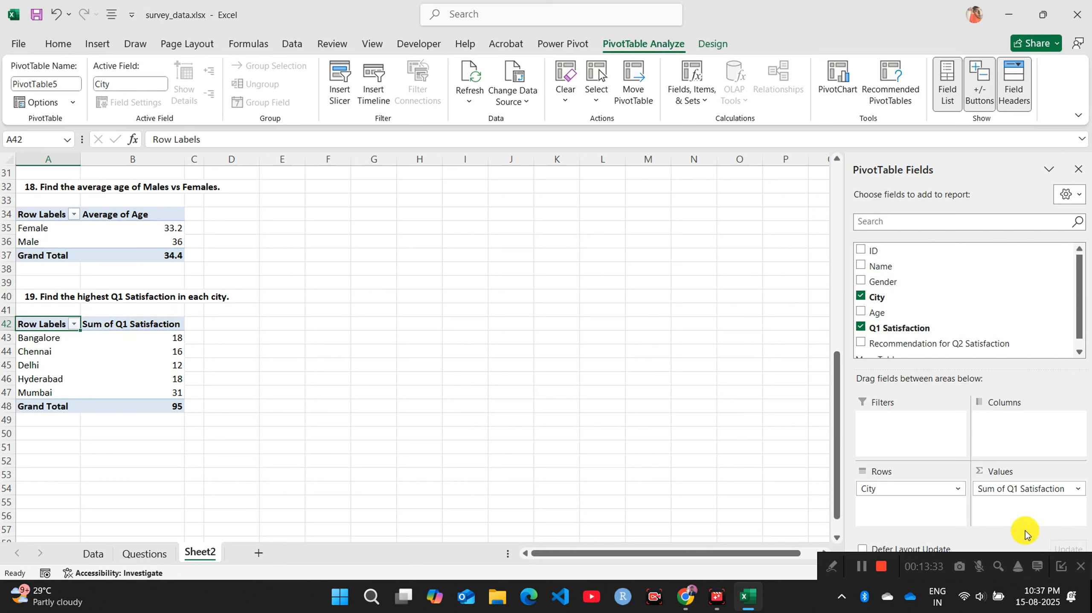
pyautogui.click(1077, 489)
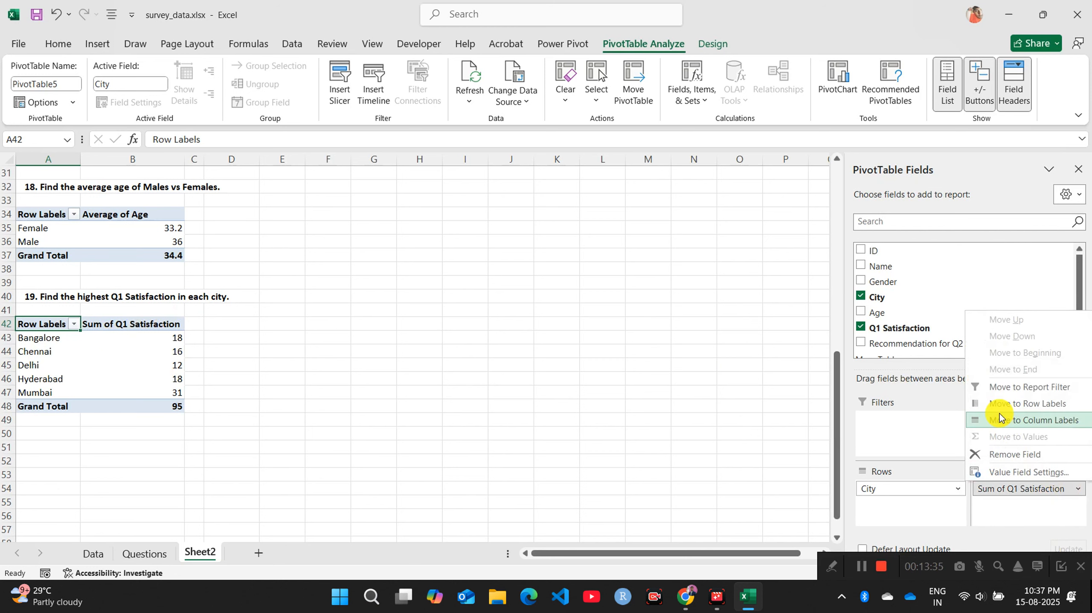
pyautogui.click(1013, 473)
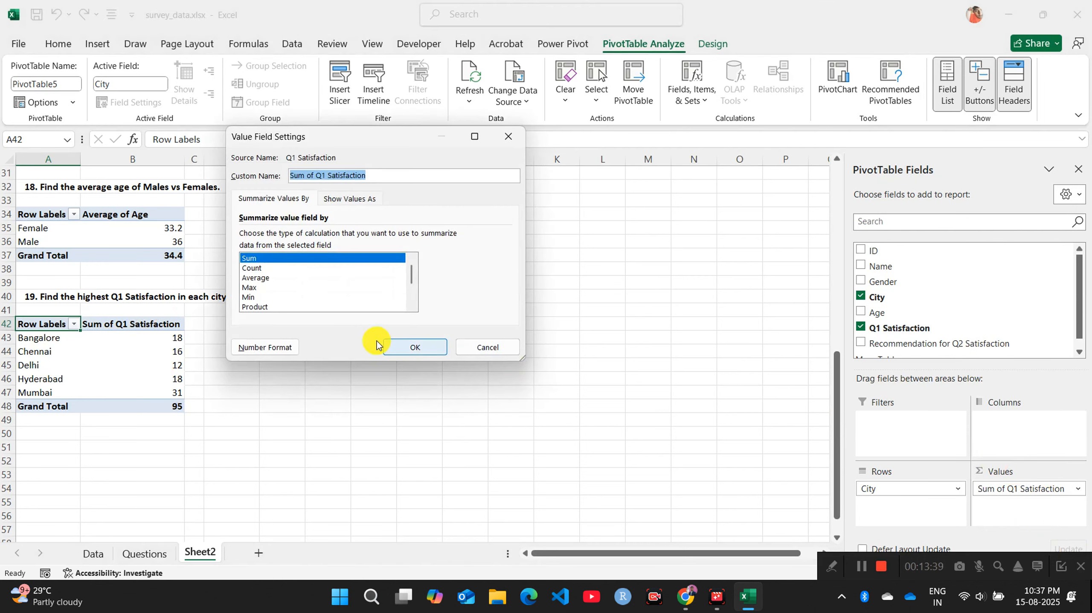
pyautogui.click(268, 287)
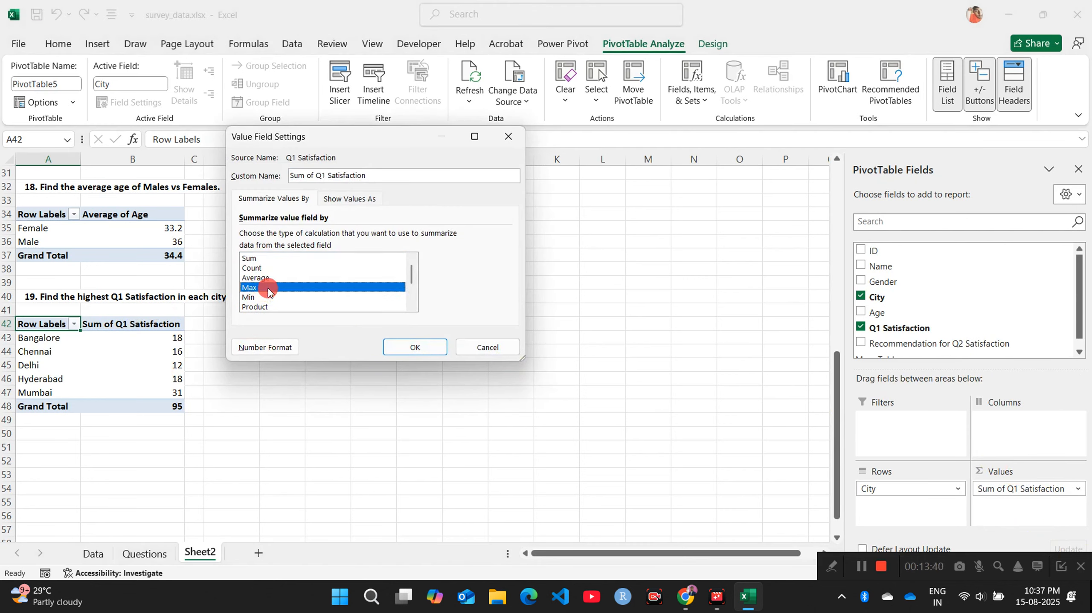
pyautogui.click(431, 348)
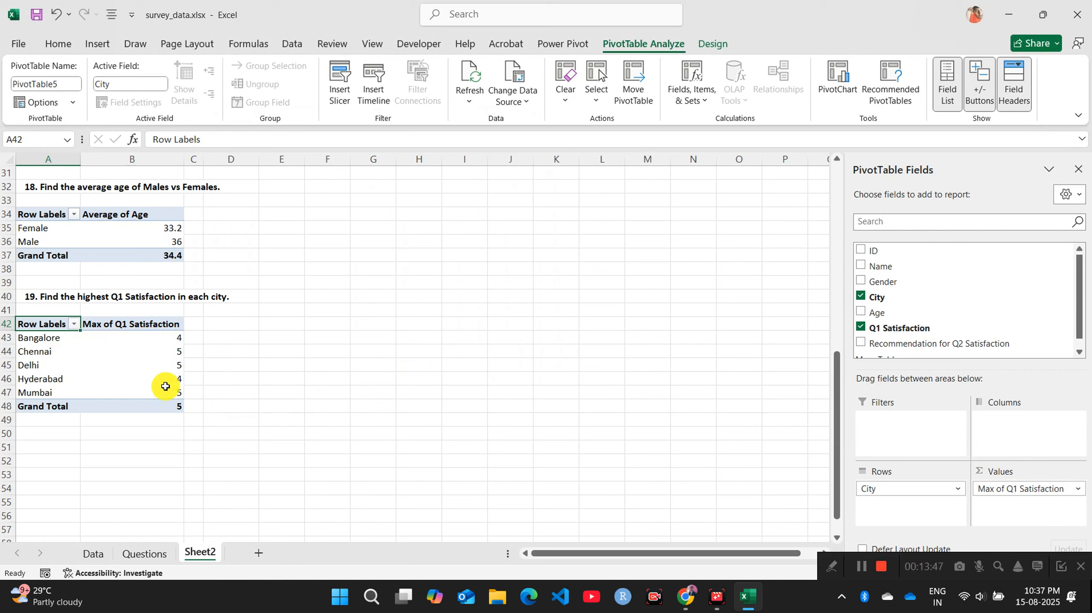
# Step: Copy question 20 about the number of people aged > 40 in each city from the Questions sheet into cell A50 of Sheet2
pyautogui.click(128, 558)
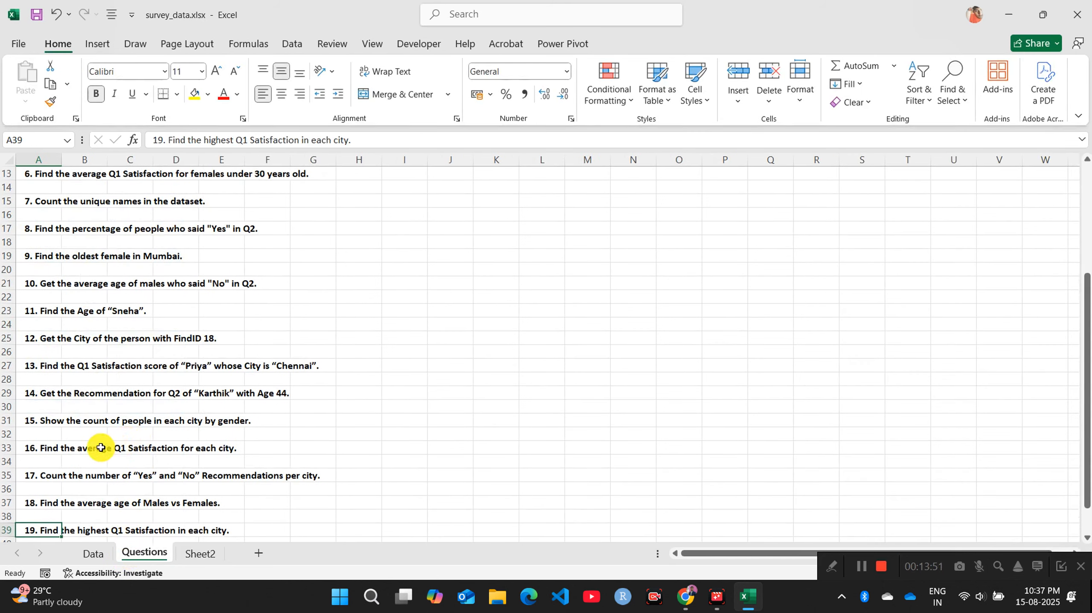
pyautogui.scroll(-2, 44, 472)
pyautogui.click(37, 478)
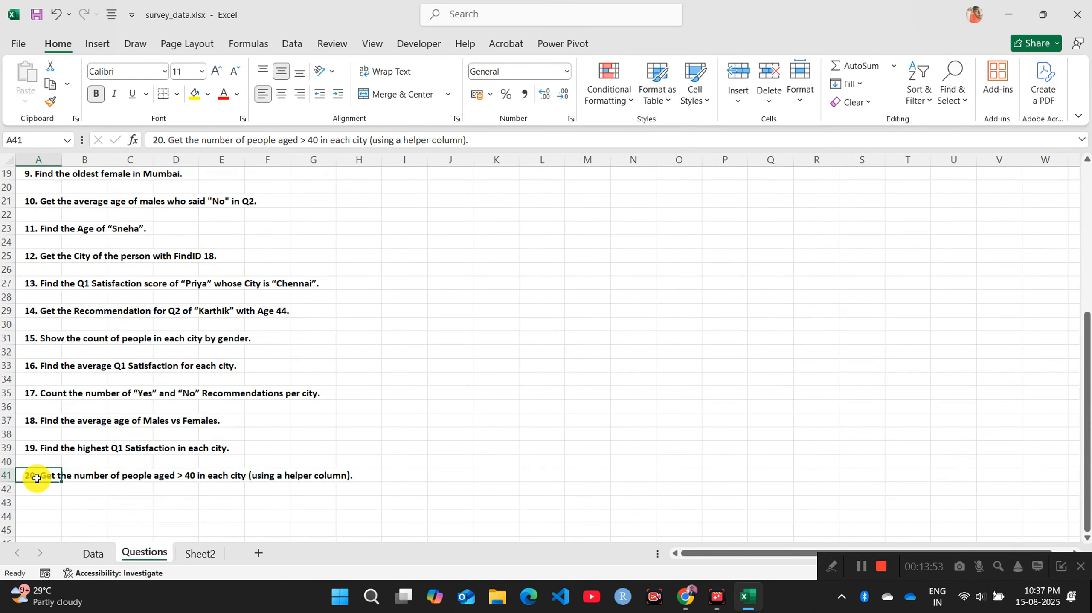
pyautogui.hotkey('ctrl', 'c')
pyautogui.click(198, 554)
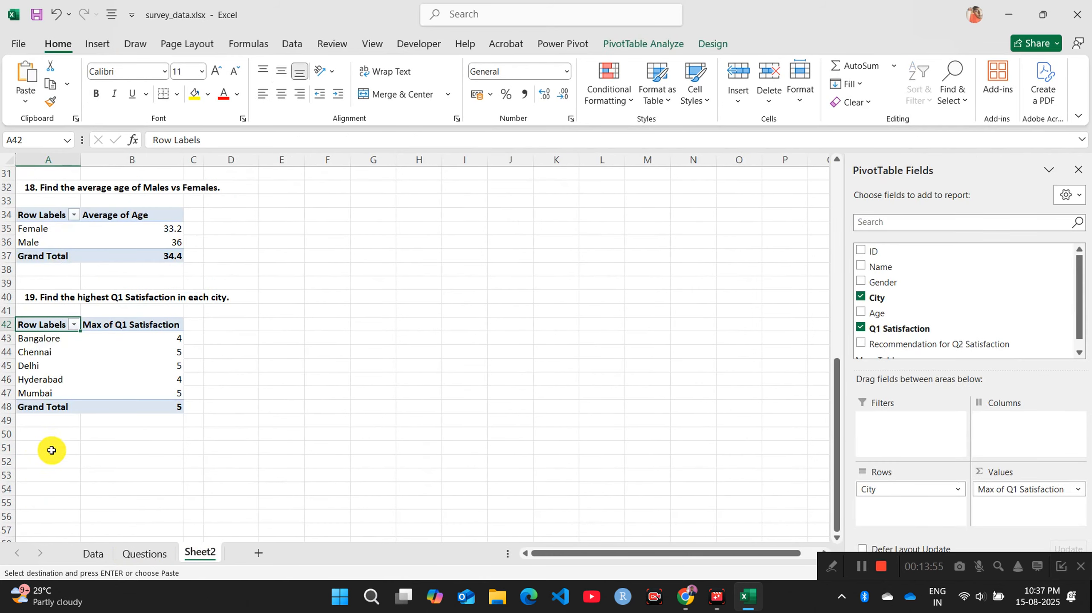
pyautogui.click(39, 436)
pyautogui.hotkey('ctrl', 'v')
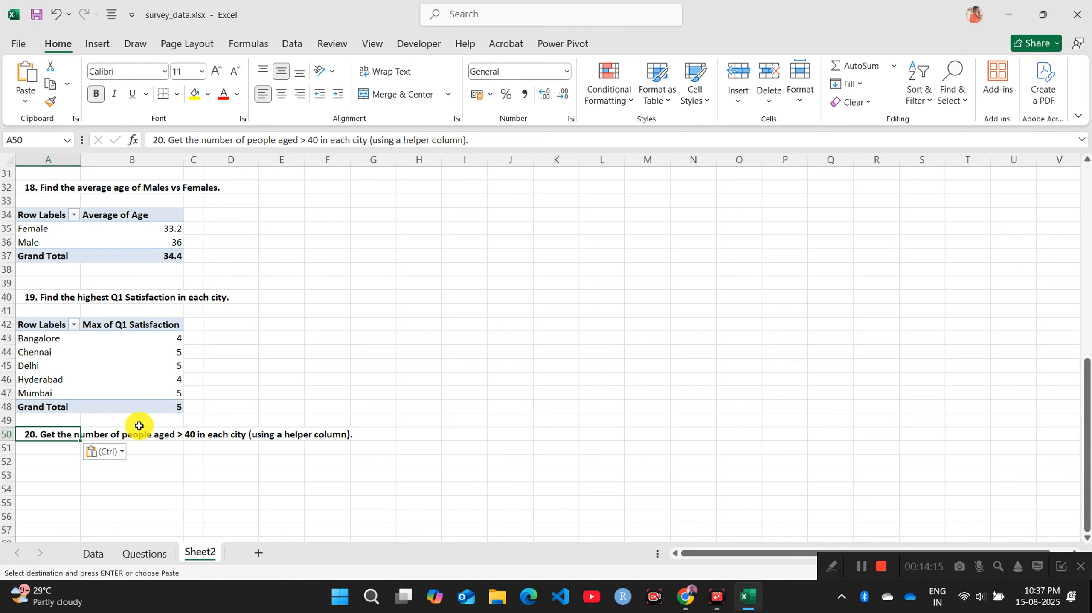
# Step: Insert a new column H after the survey data on the Data sheet and head it "Helper Column"
pyautogui.click(95, 557)
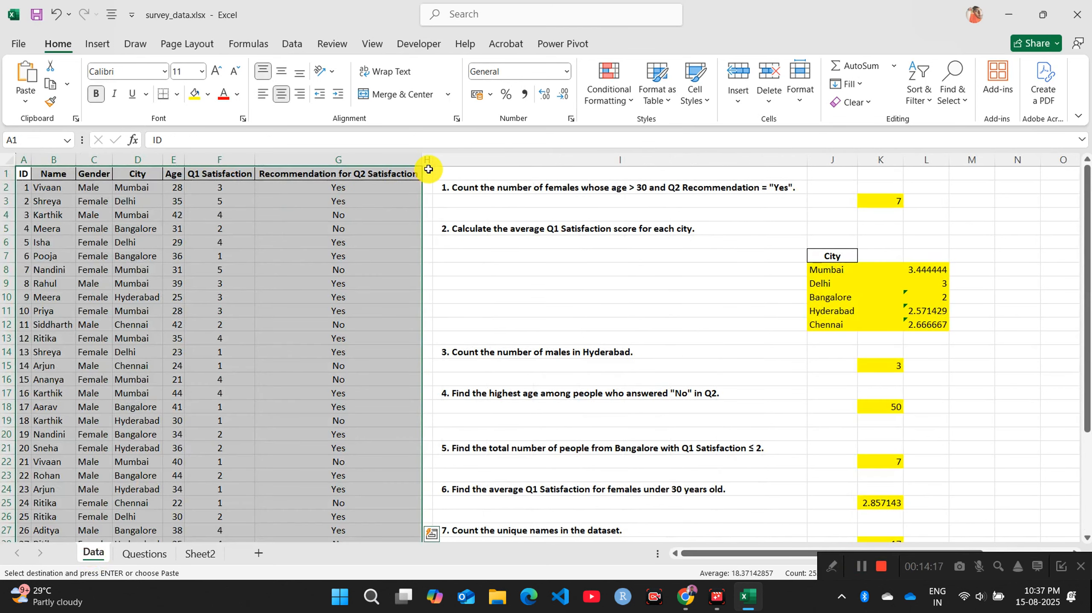
pyautogui.click(427, 174)
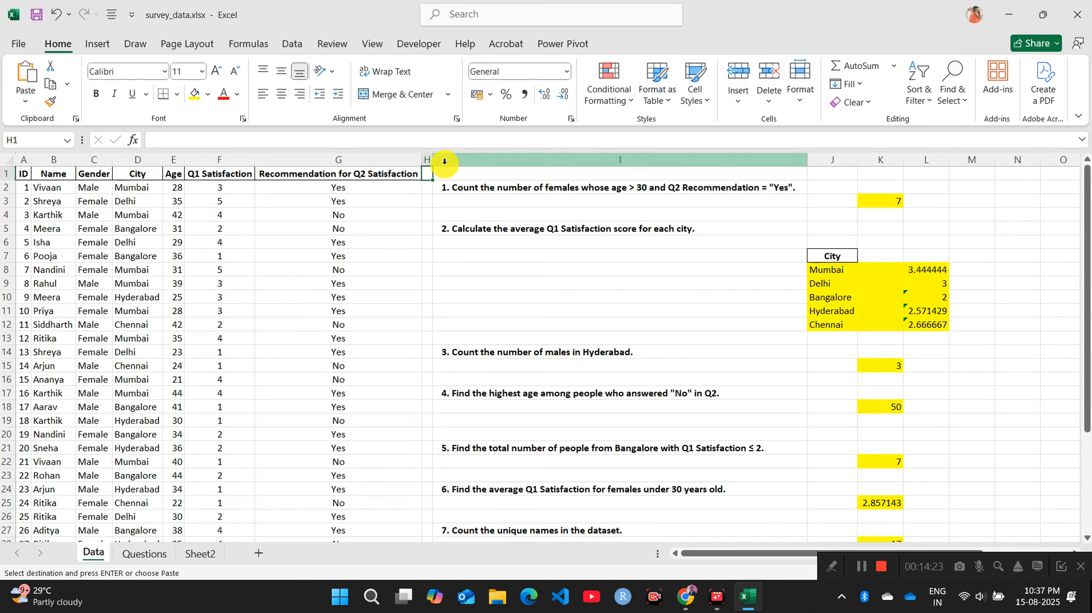
pyautogui.click(428, 161)
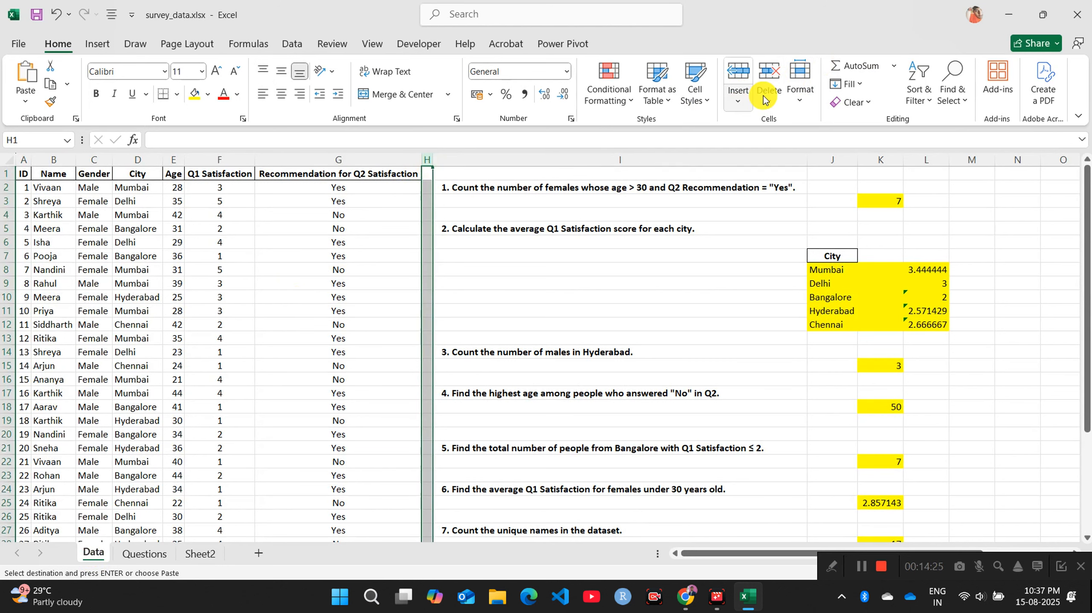
pyautogui.click(739, 71)
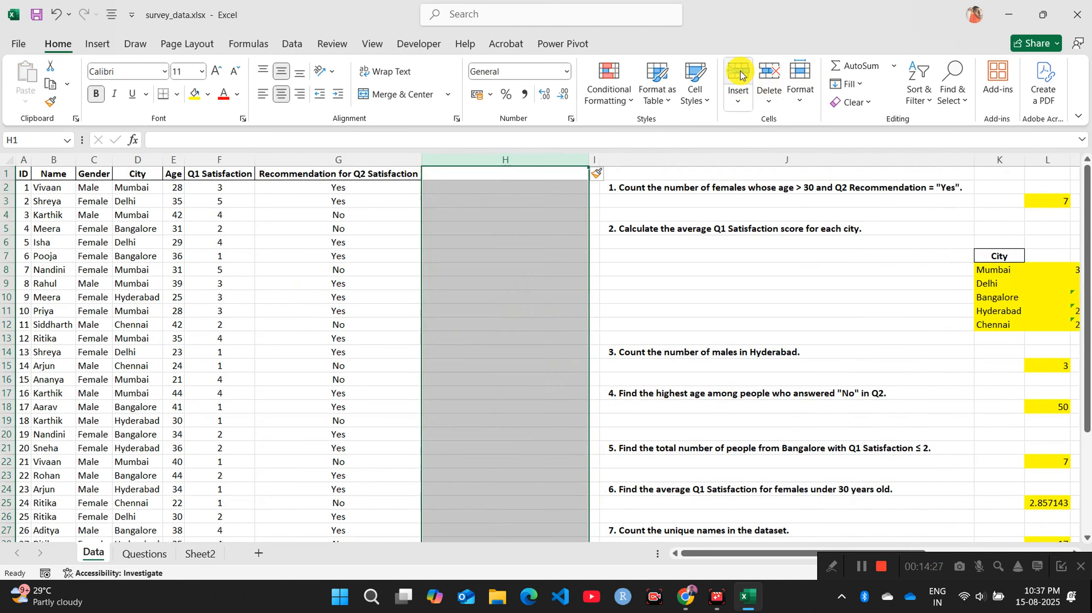
pyautogui.click(437, 178)
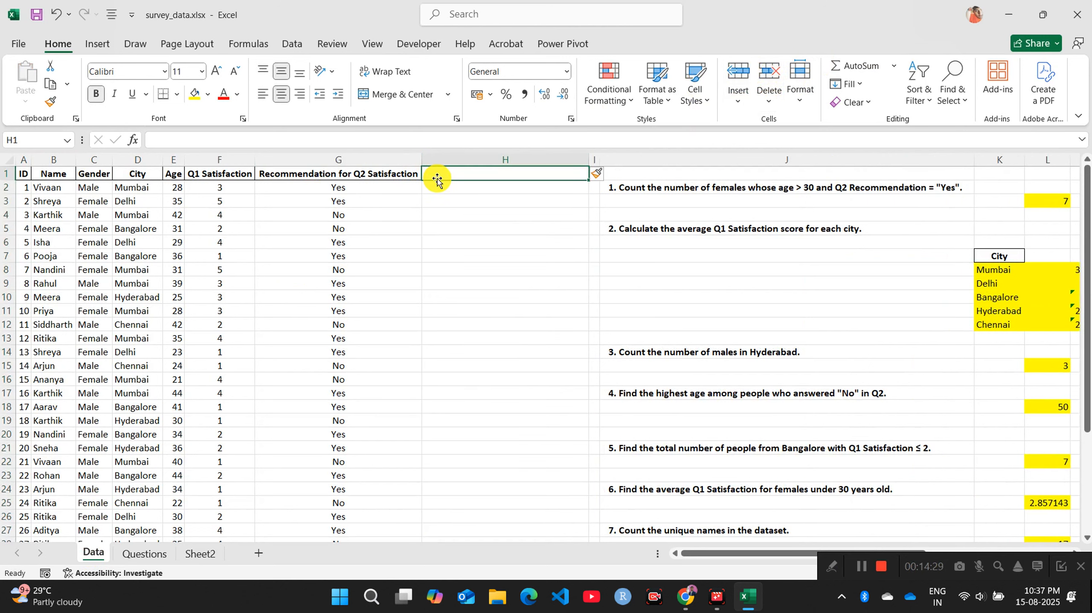
pyautogui.write('Help')
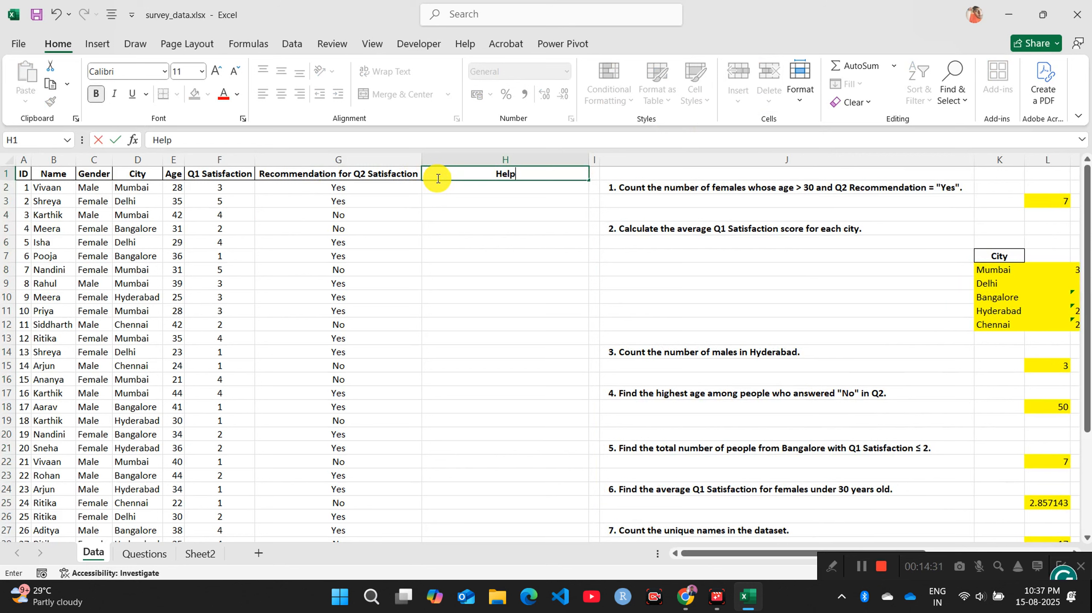
pyautogui.write('er COolumn')
pyautogui.press('Return')
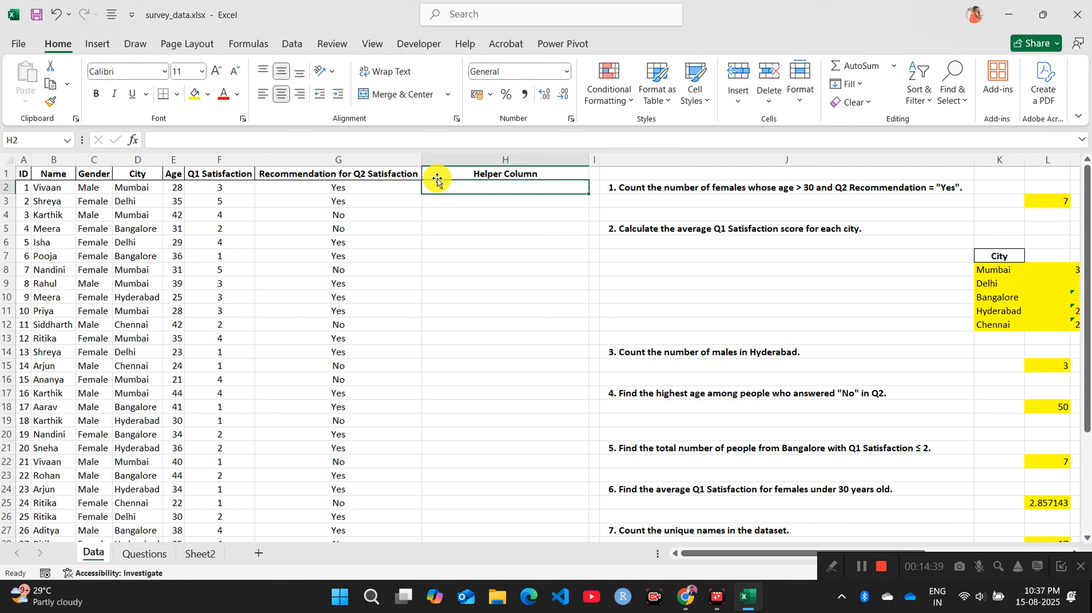
# Step: Fill the Helper Column from H2 with =IF(E2:E36>40,"Above 40","40 or Below") to classify every respondent by age
pyautogui.click(146, 554)
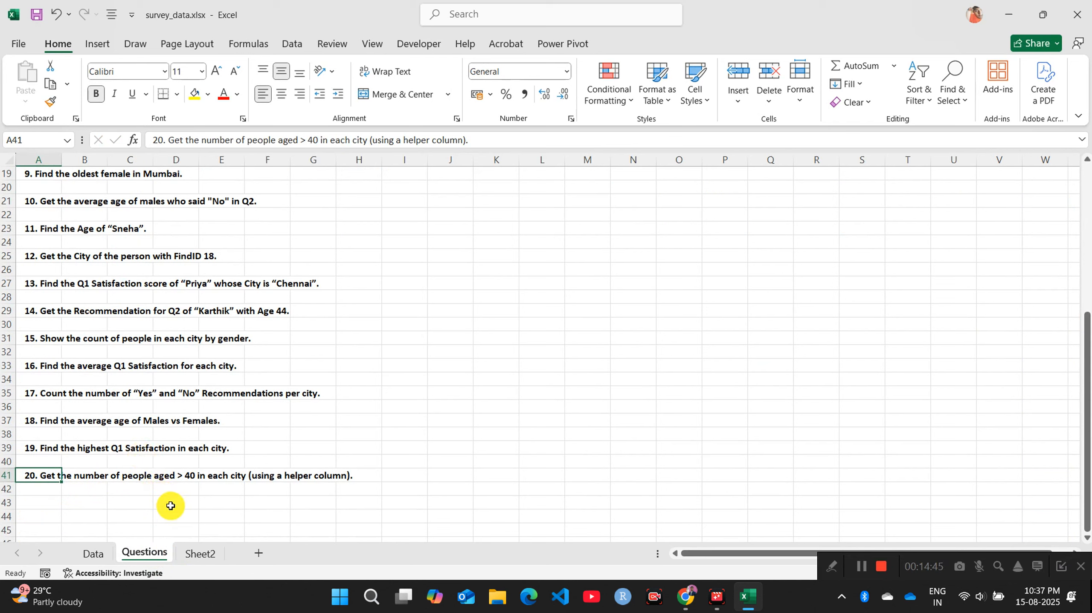
pyautogui.click(95, 556)
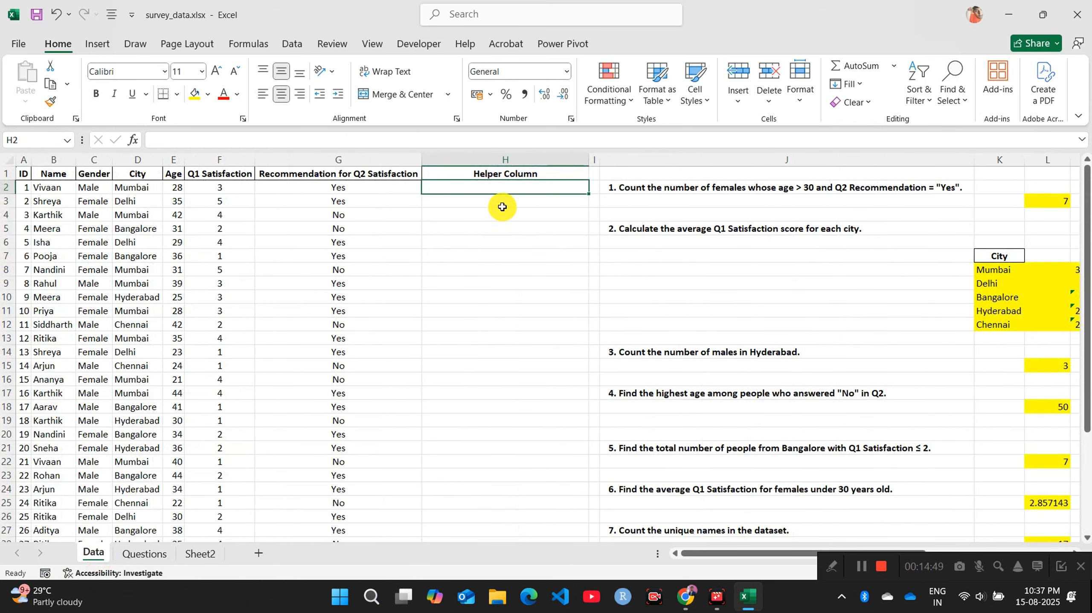
pyautogui.write('=')
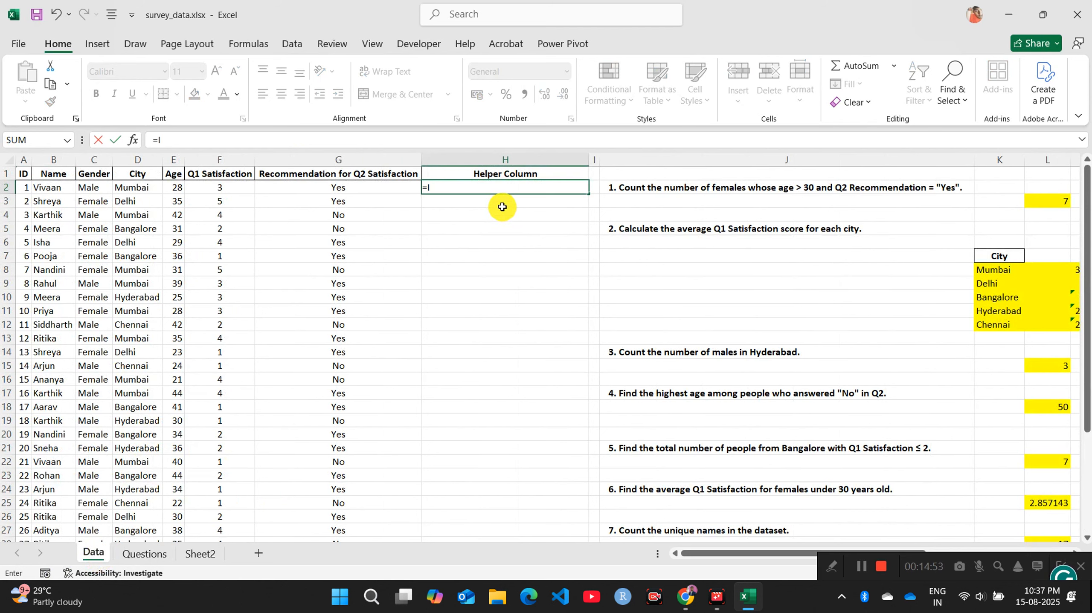
pyautogui.write('IF(')
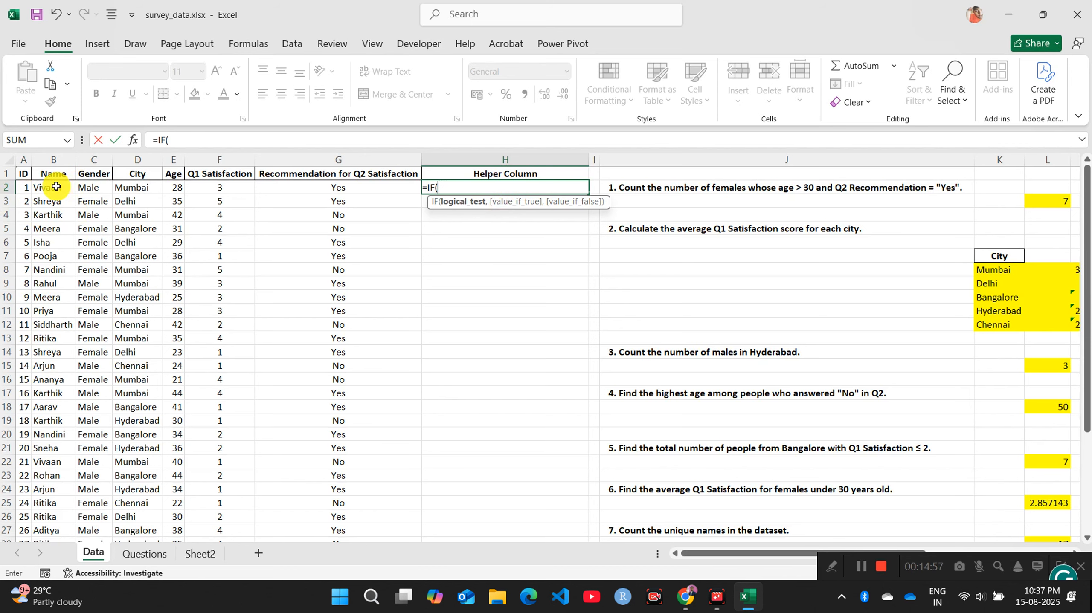
pyautogui.click(178, 186)
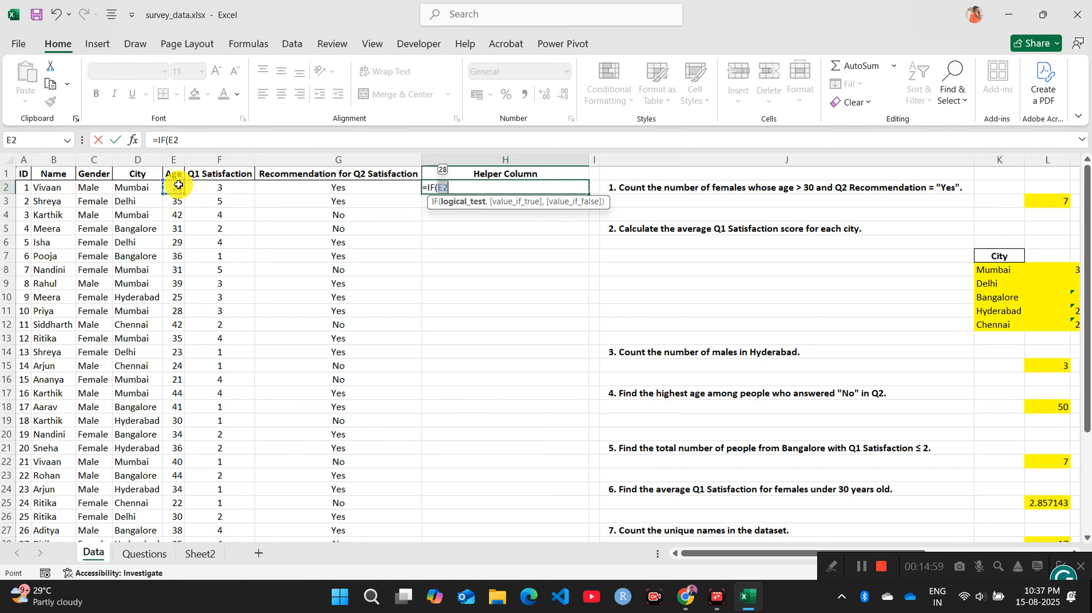
pyautogui.hotkey('ctrl', 'shift', 'Down')
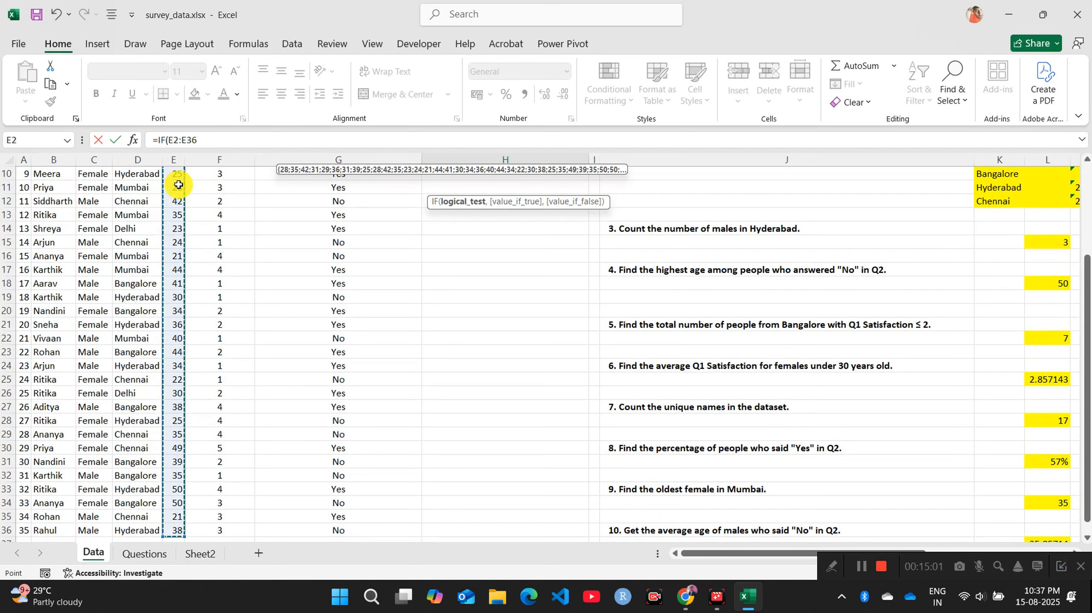
pyautogui.write('>40')
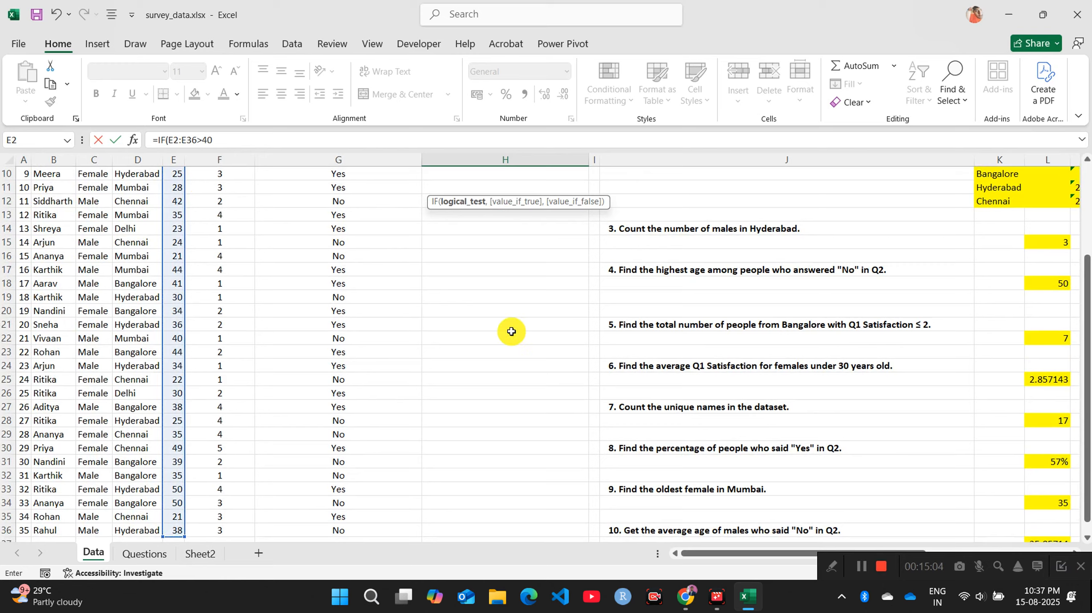
pyautogui.scroll(3, 550, 344)
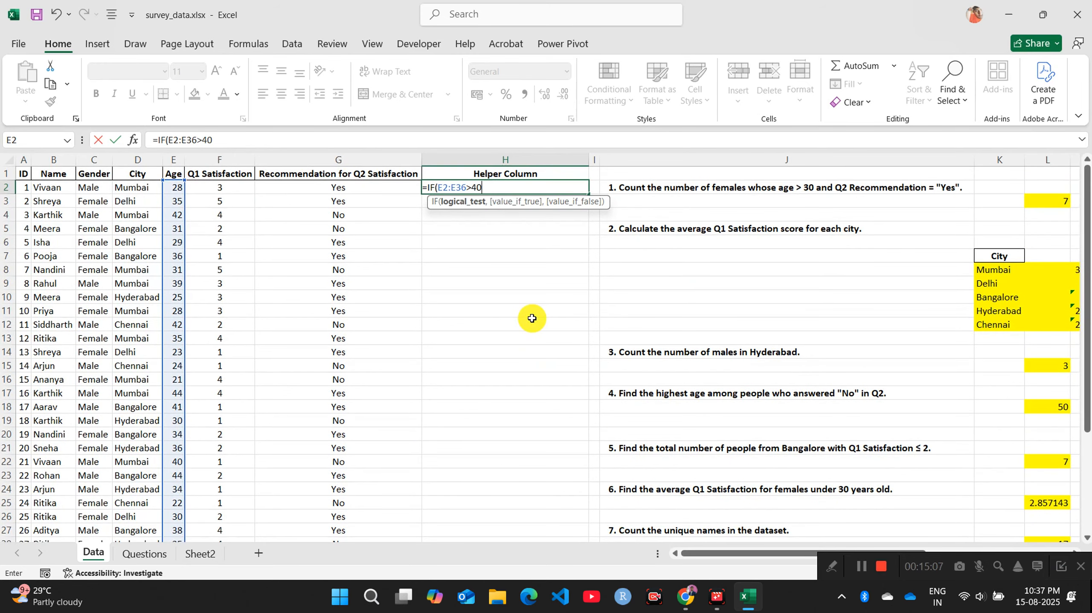
pyautogui.write('40,"Above 40')
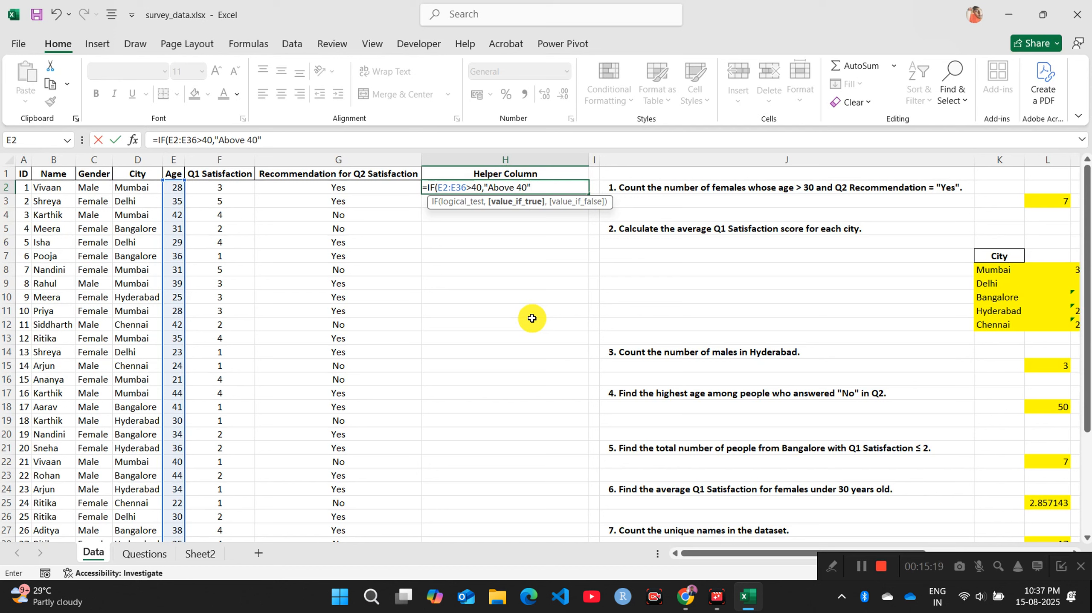
pyautogui.write(',"40 or Bel')
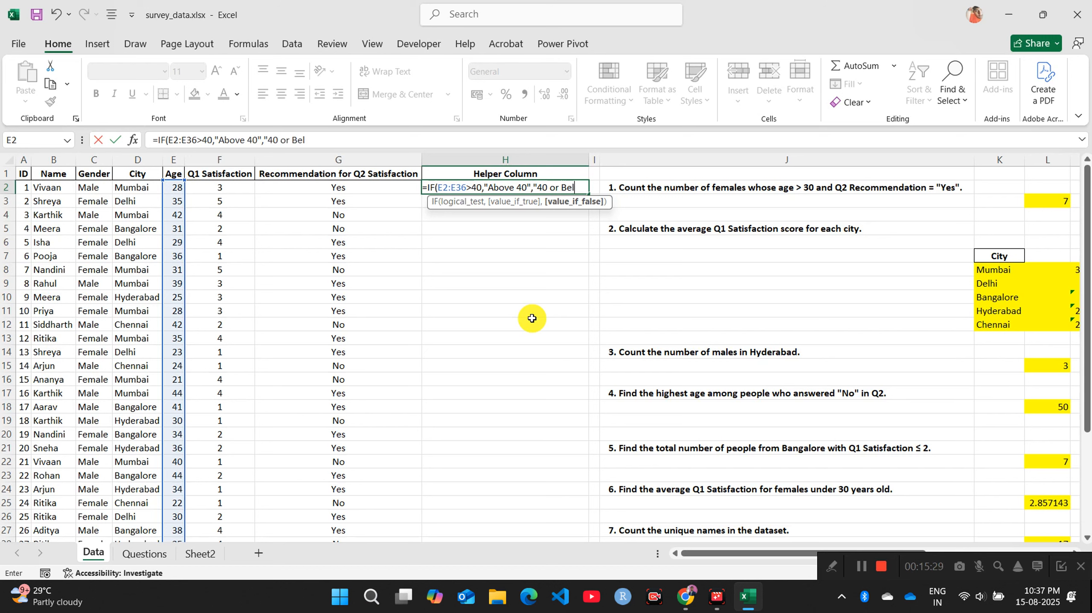
pyautogui.write('")')
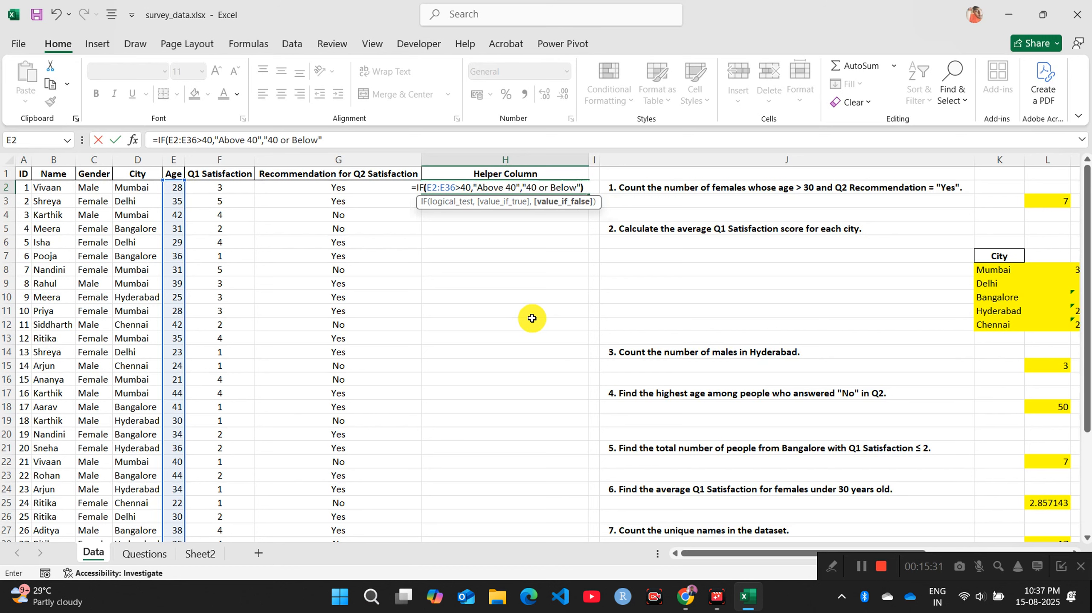
pyautogui.press('Return')
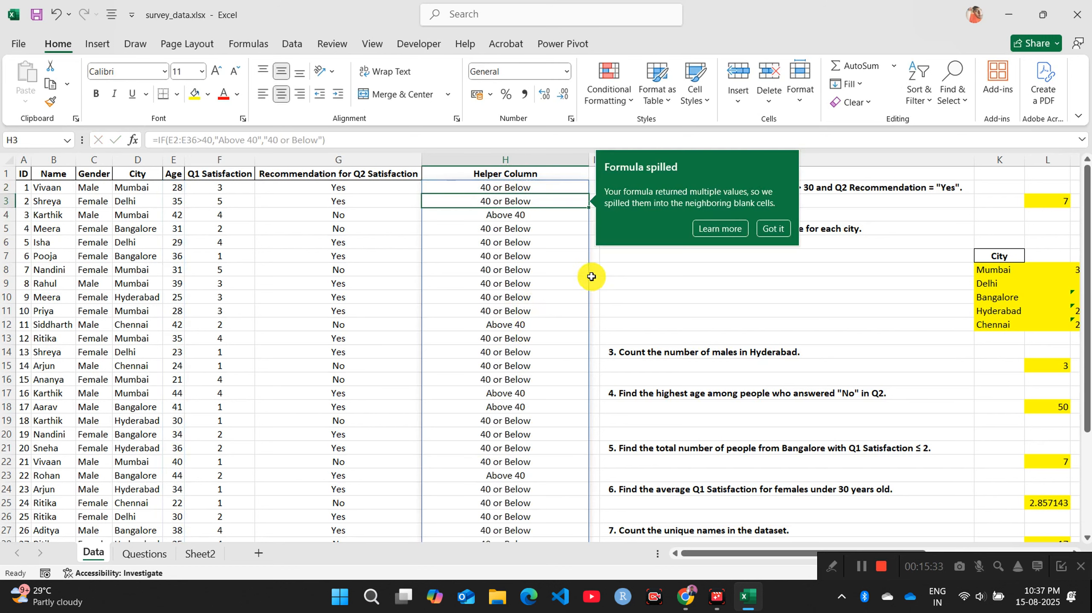
pyautogui.click(782, 229)
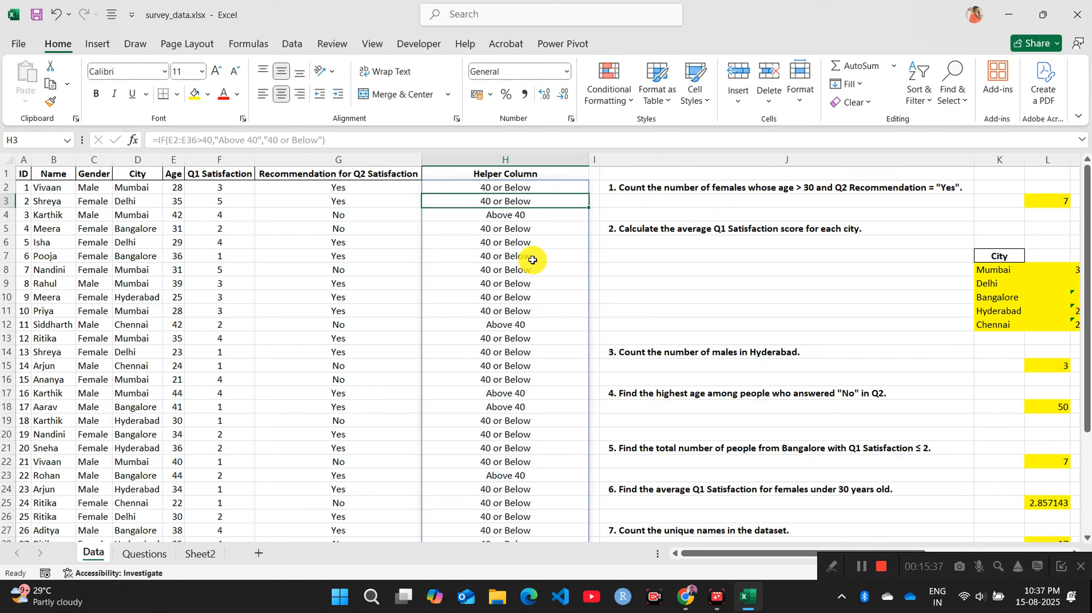
pyautogui.click(532, 259)
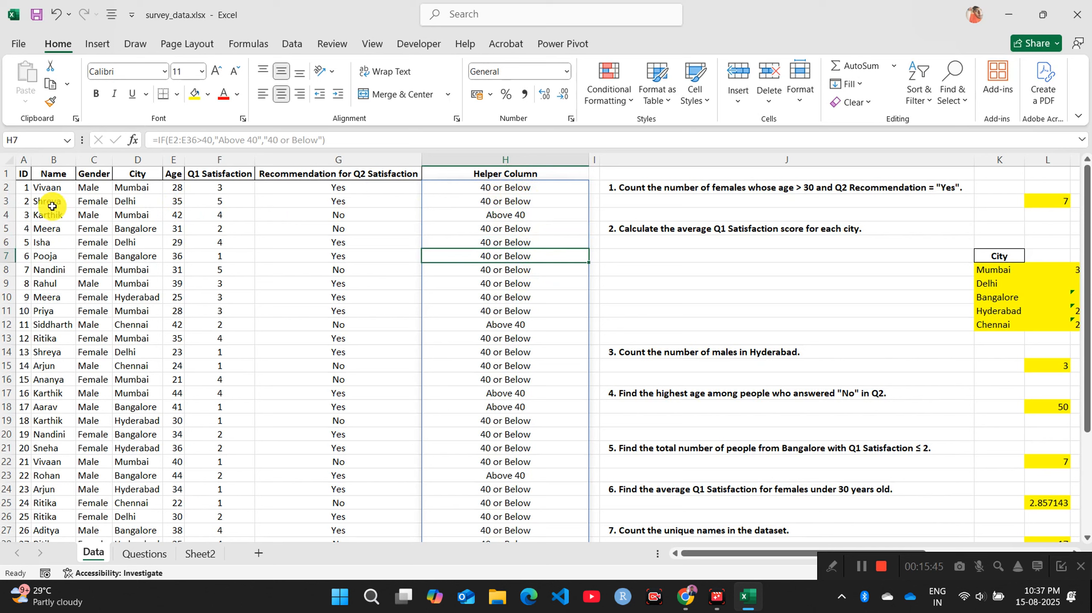
# Step: Insert a PivotTable from the survey range Data!A1:H36, including the helper column, on the existing worksheet at Sheet2!A52
pyautogui.click(23, 177)
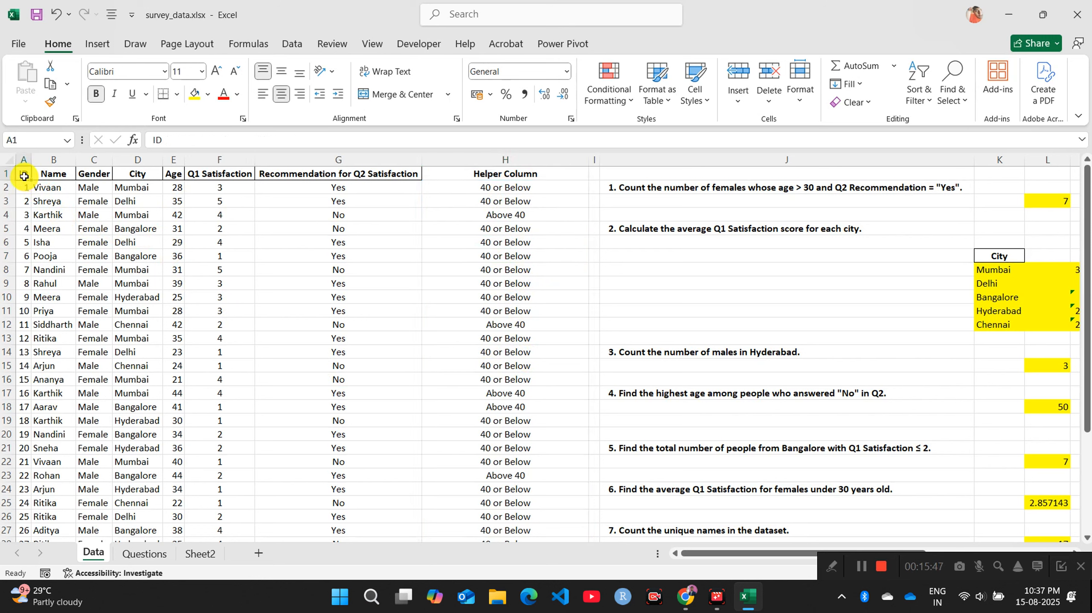
pyautogui.click(155, 265)
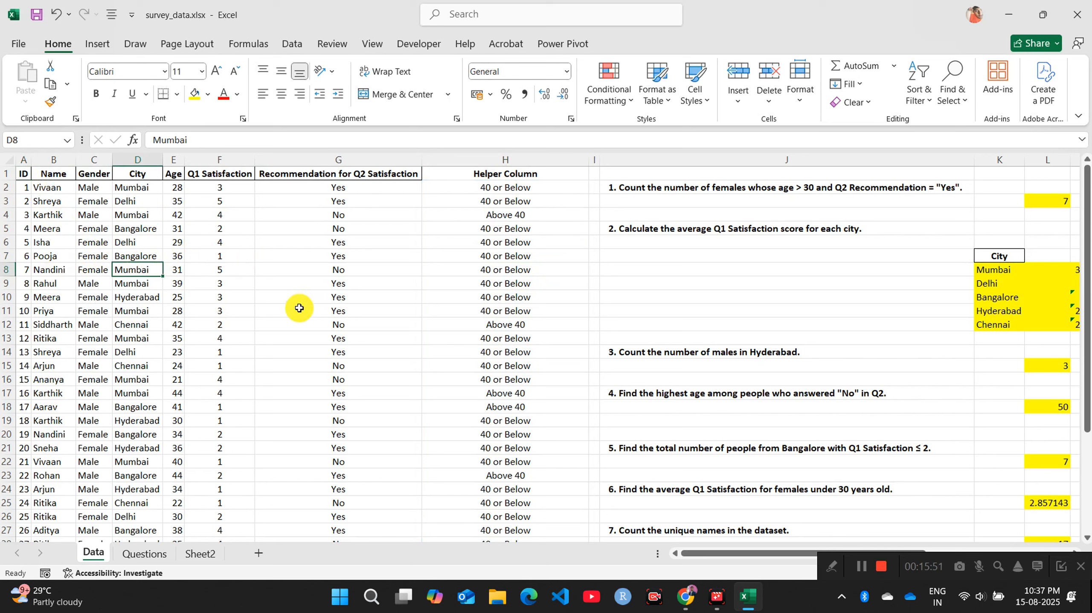
pyautogui.hotkey('ctrl', 'a')
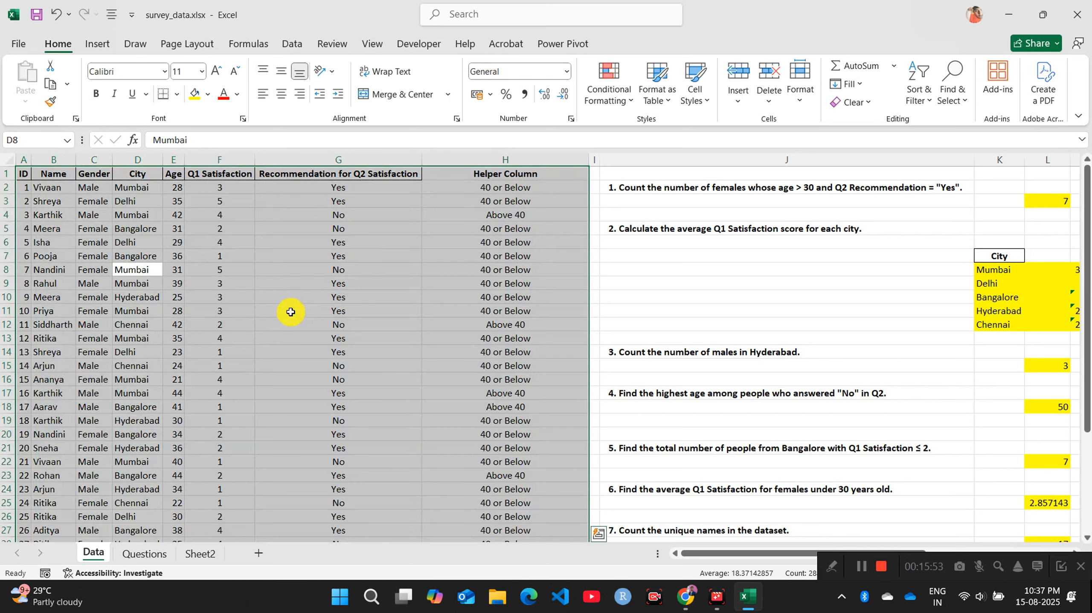
pyautogui.click(89, 52)
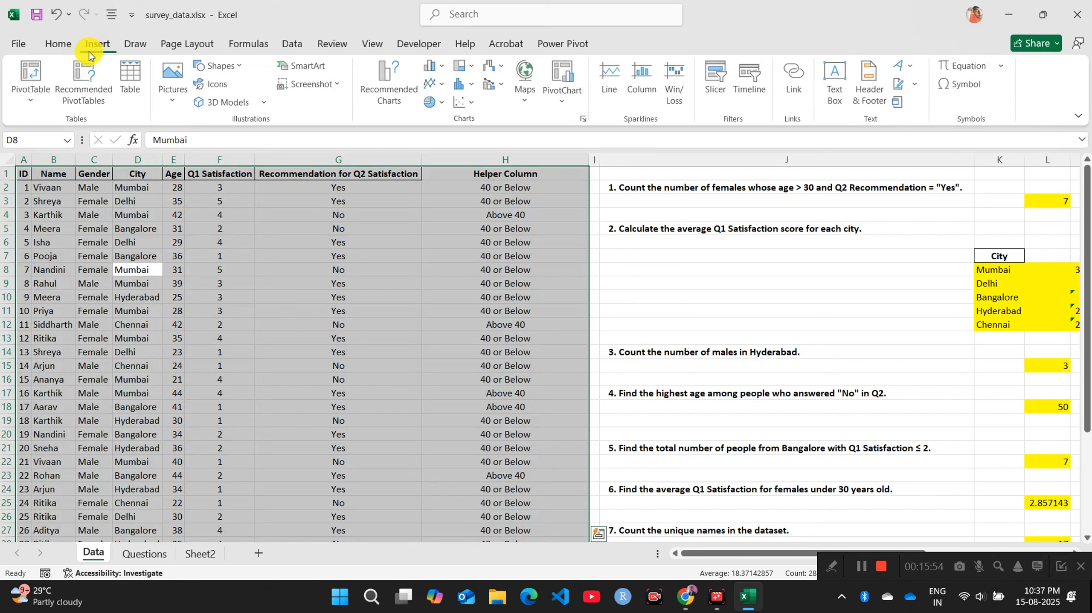
pyautogui.click(29, 71)
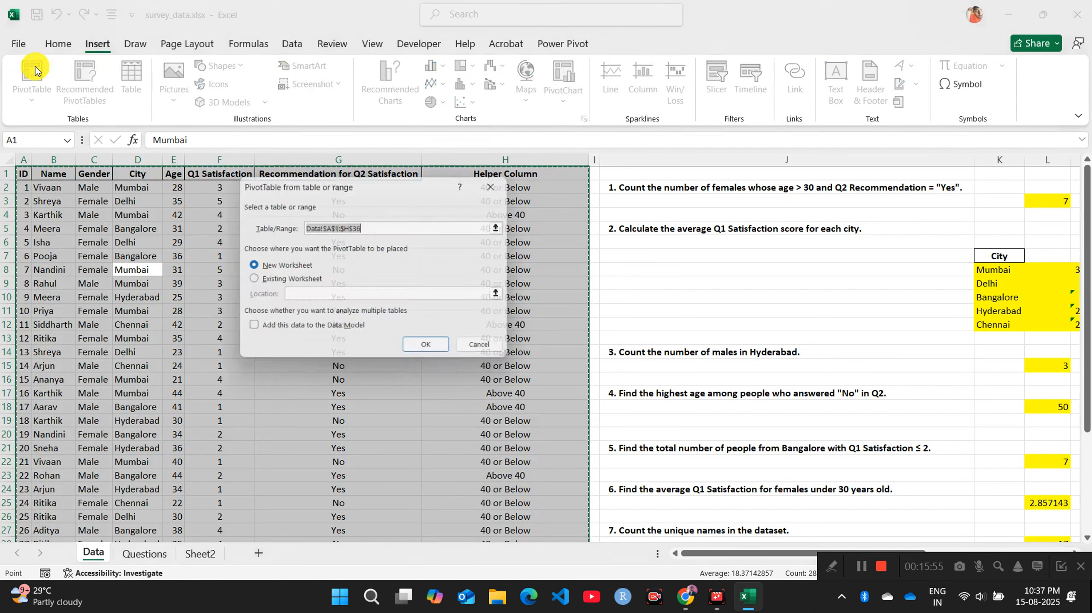
pyautogui.click(249, 281)
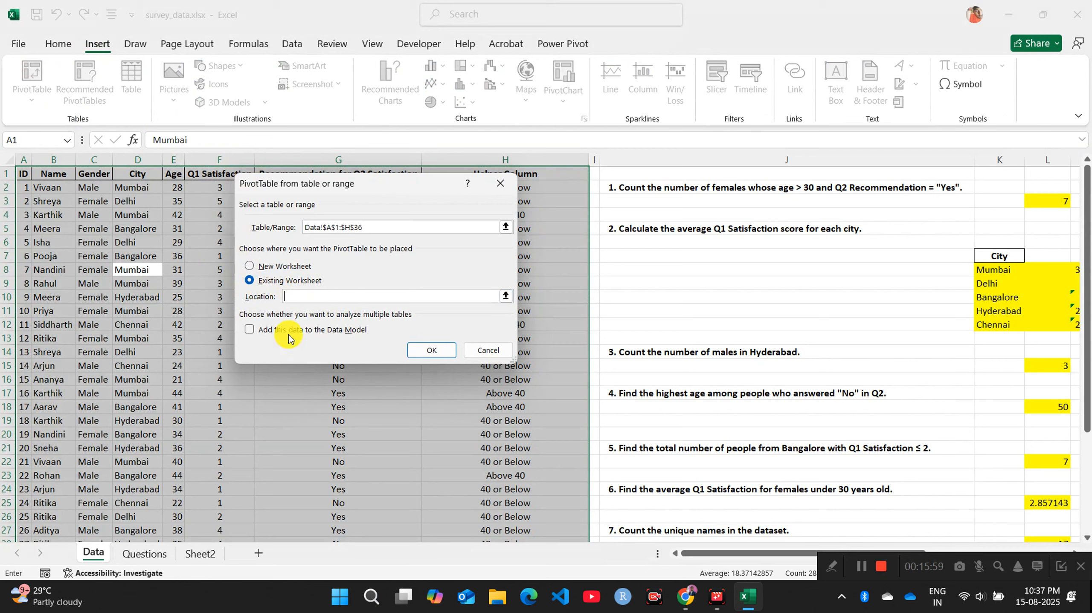
pyautogui.click(197, 553)
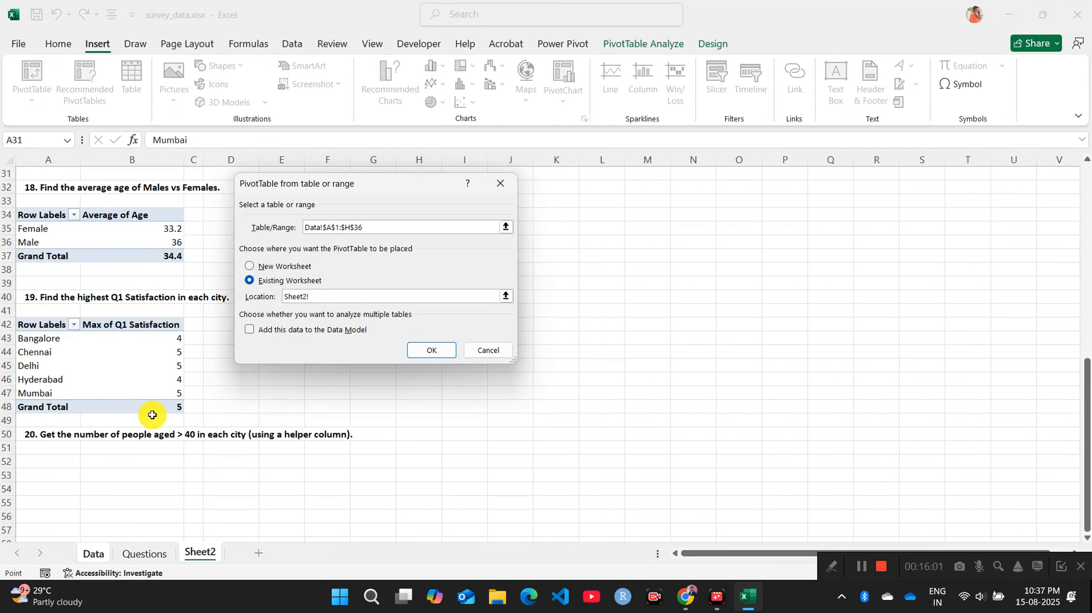
pyautogui.click(41, 462)
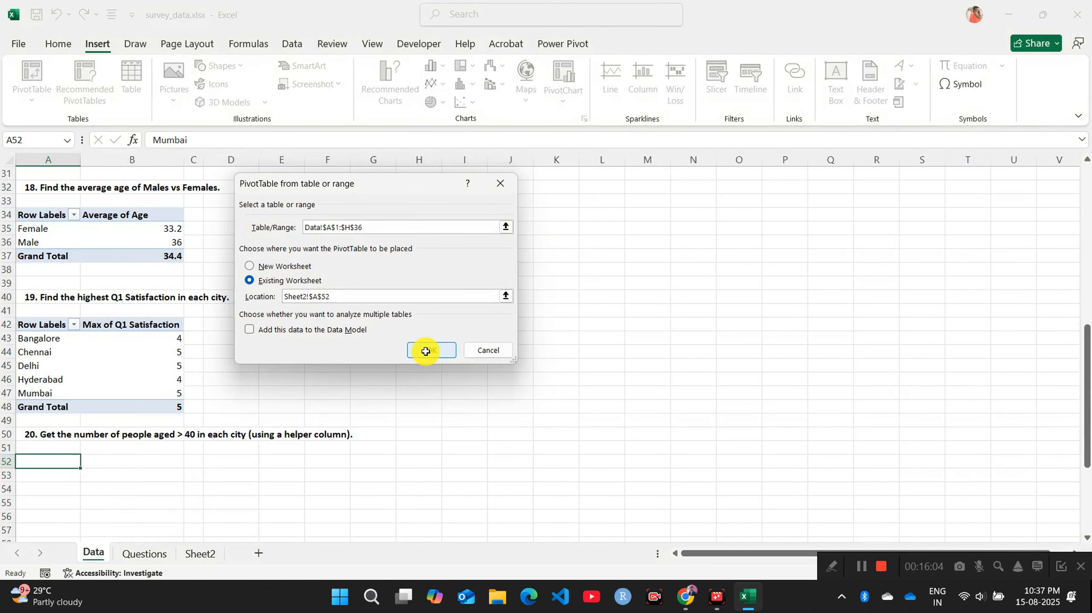
pyautogui.click(431, 351)
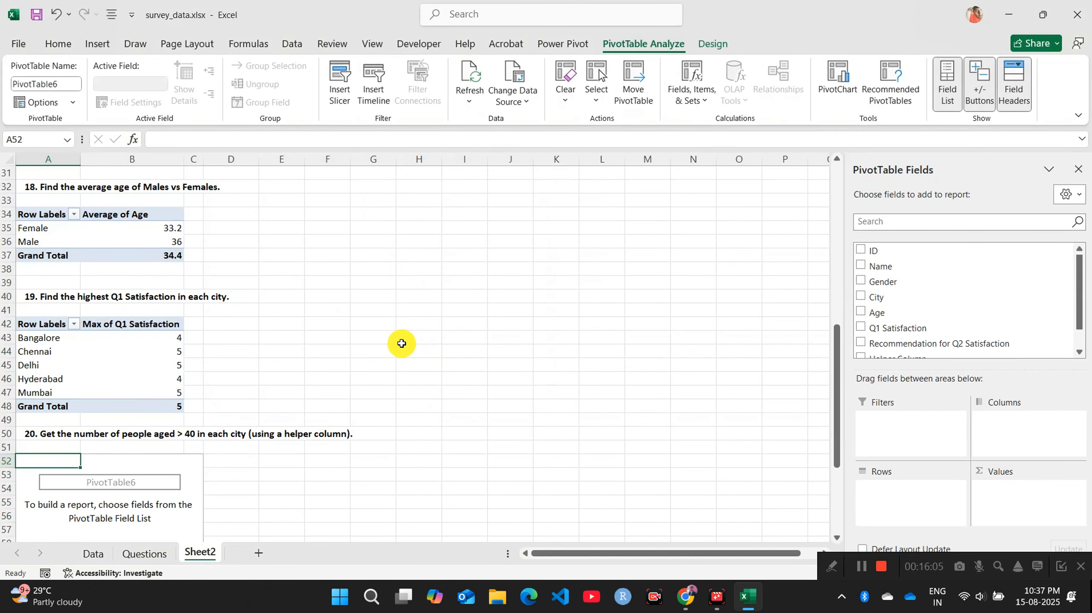
# Step: Lay out the question 20 PivotTable with City as rows, Helper Column as columns and ID as values
pyautogui.scroll(-2, 238, 339)
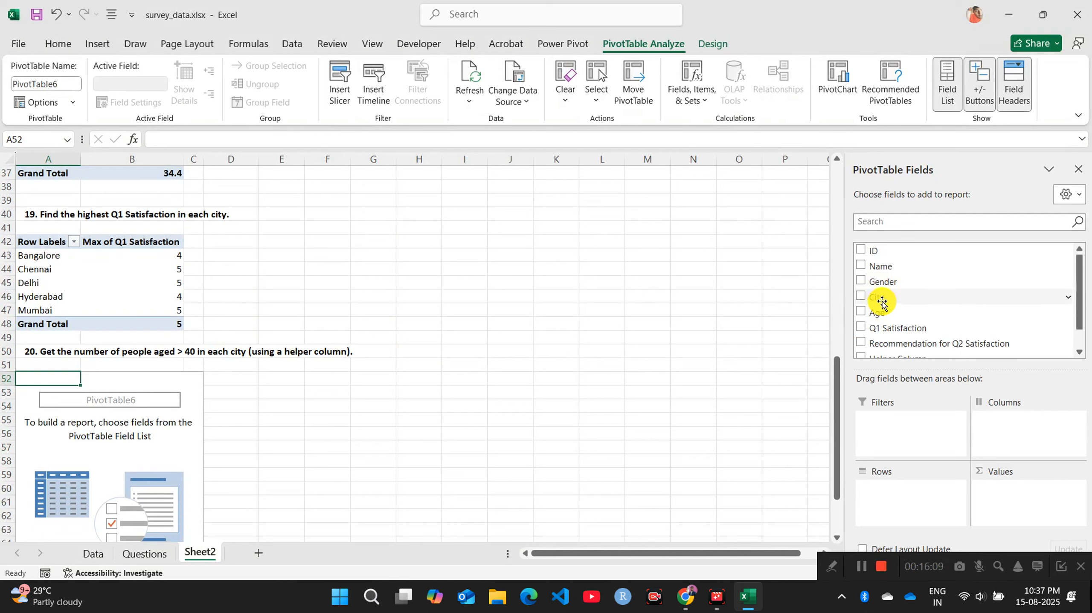
pyautogui.moveTo(881, 302); pyautogui.dragTo(873, 481)
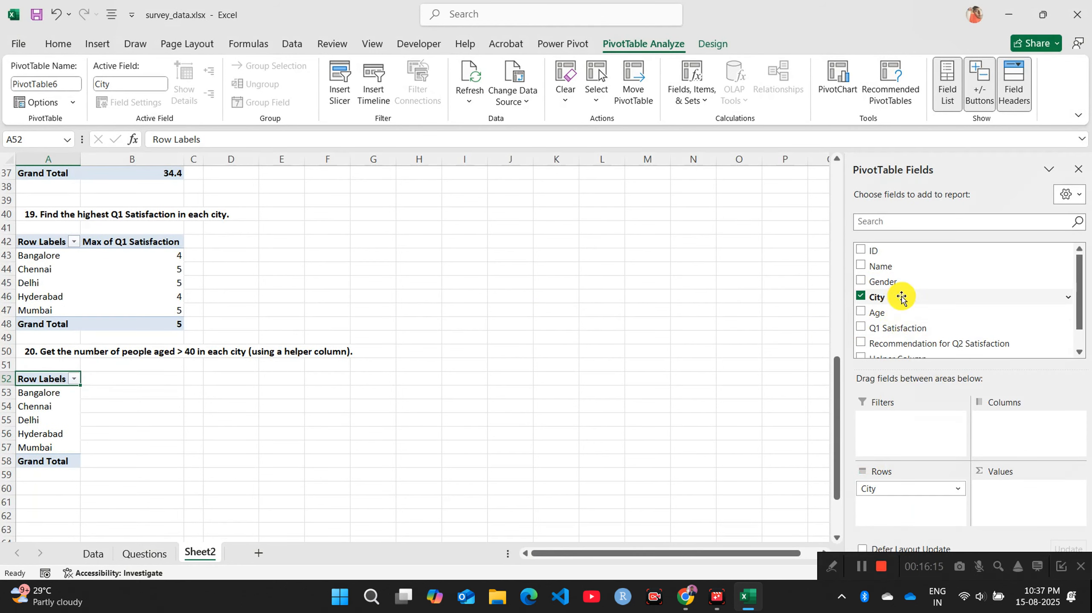
pyautogui.scroll(-1, 898, 309)
pyautogui.moveTo(908, 337); pyautogui.dragTo(1002, 440)
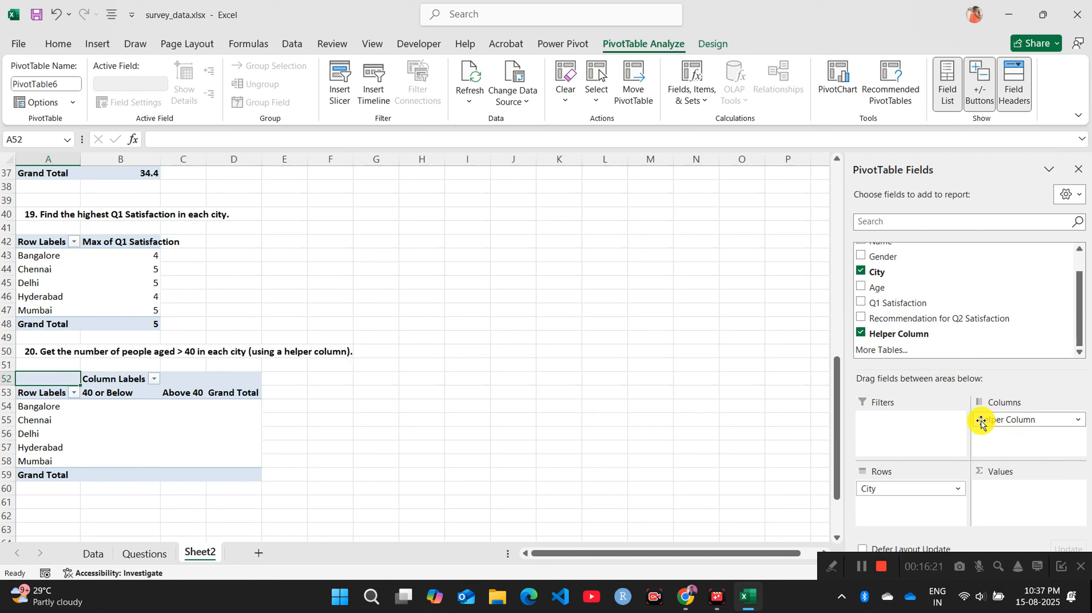
pyautogui.scroll(2, 919, 275)
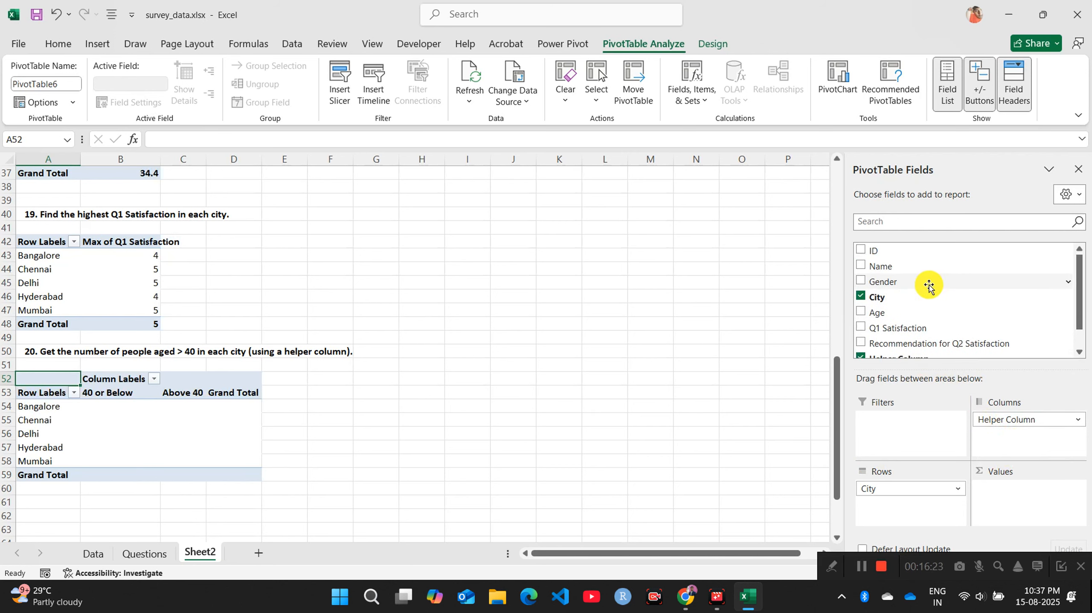
pyautogui.moveTo(908, 255); pyautogui.dragTo(1056, 488)
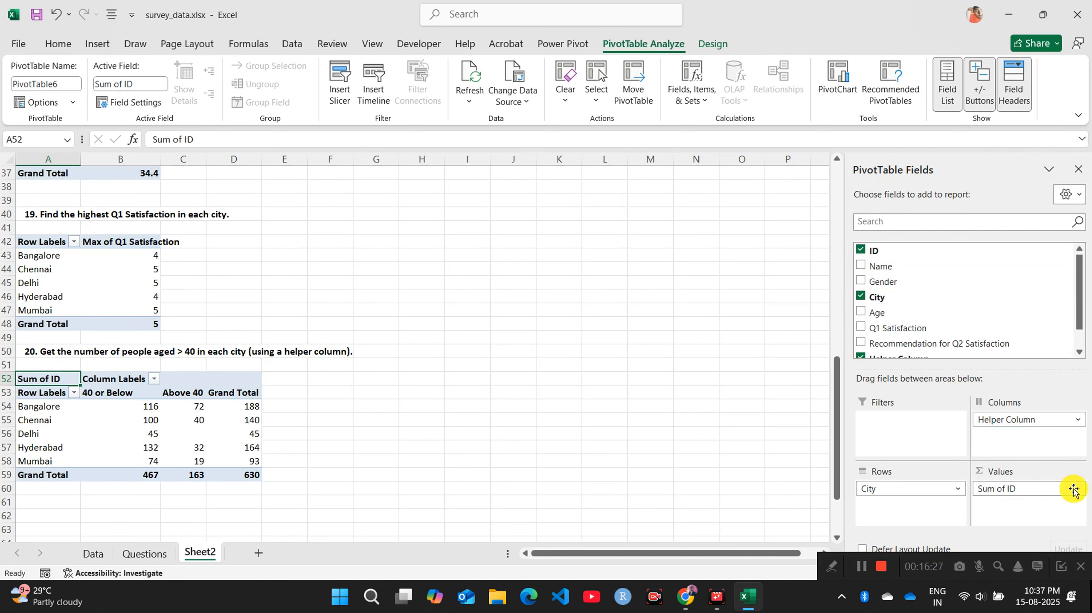
# Step: Summarize the ID values in the question 20 PivotTable by Count
pyautogui.click(1073, 490)
pyautogui.click(1040, 472)
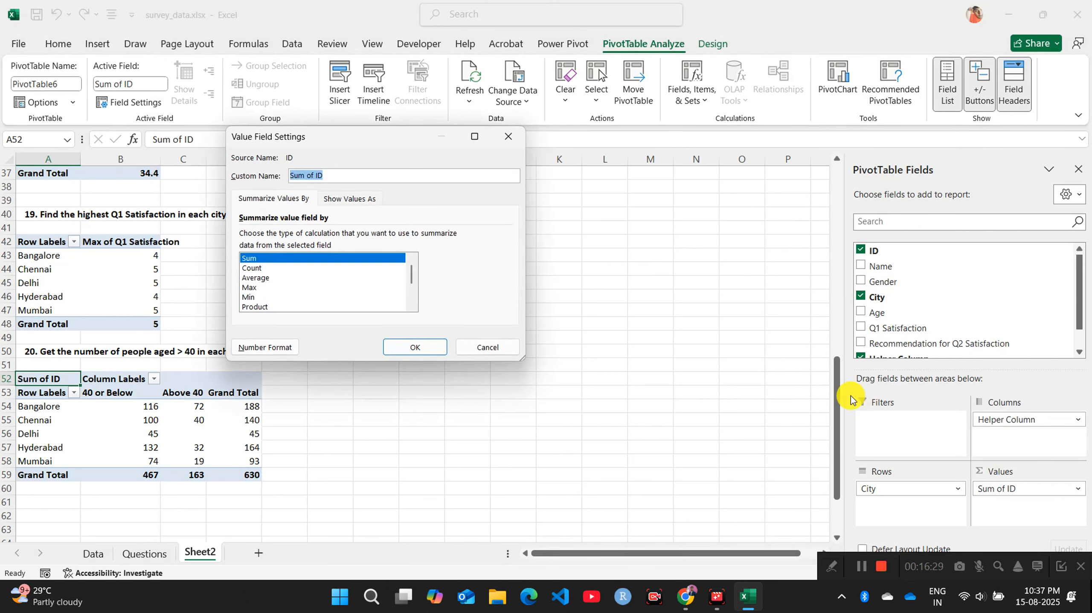
pyautogui.click(253, 268)
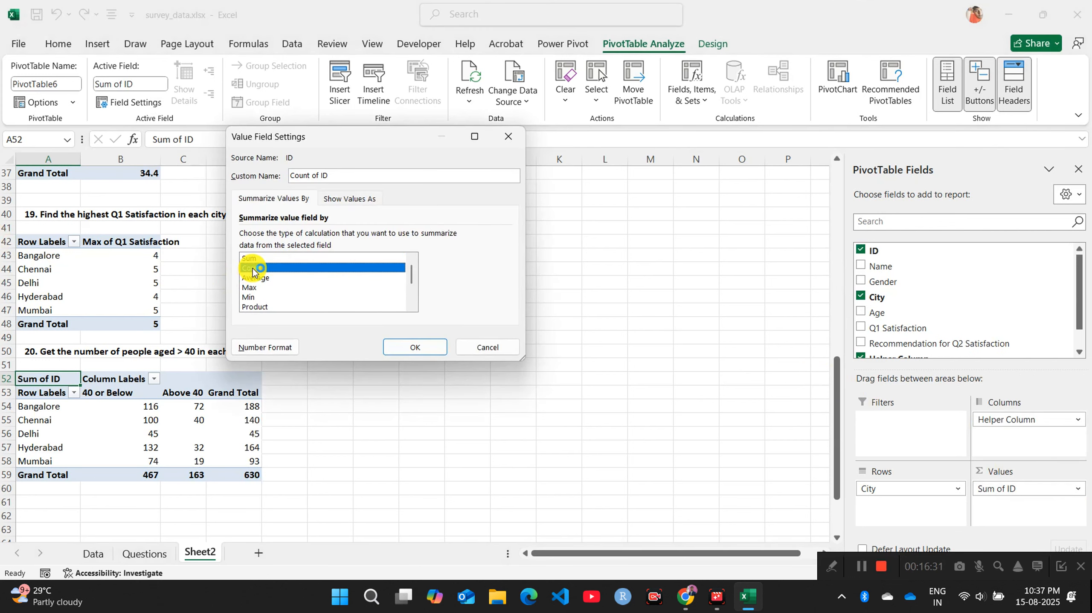
pyautogui.click(415, 346)
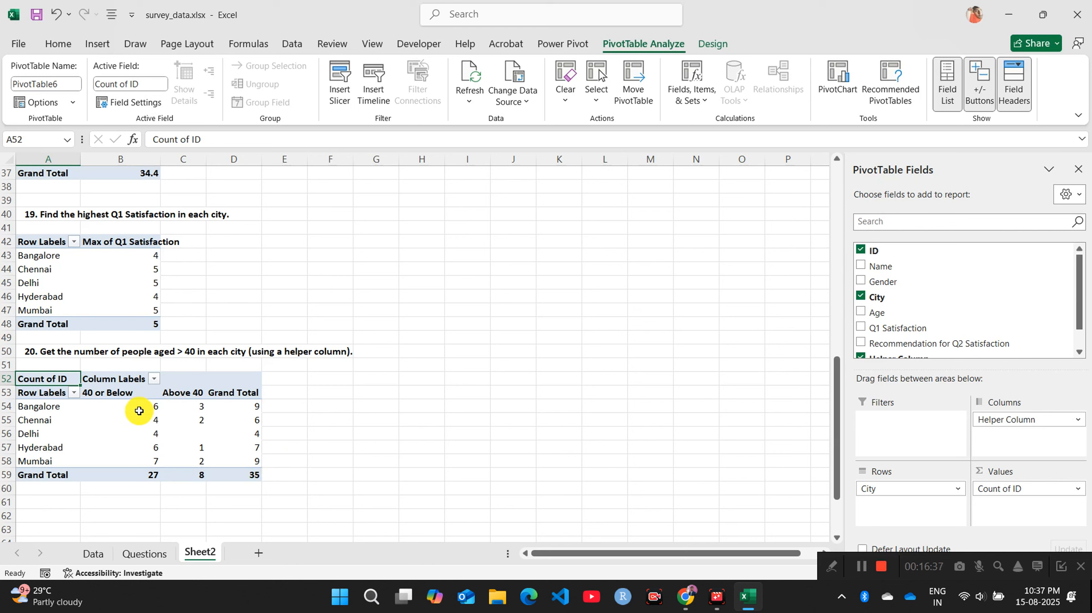
pyautogui.moveTo(123, 403)
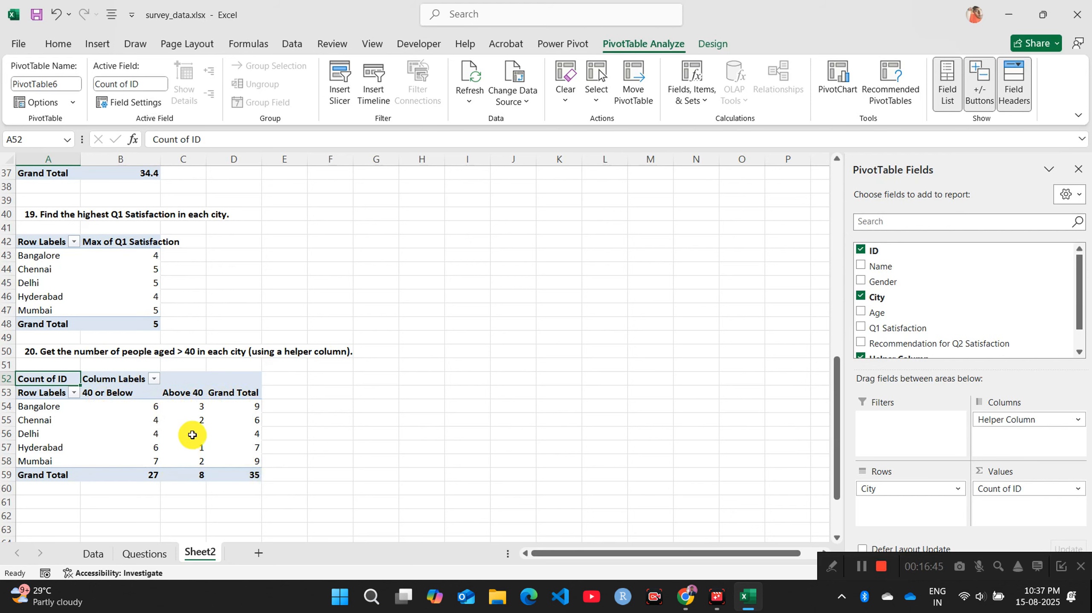
pyautogui.scroll(10, 192, 435)
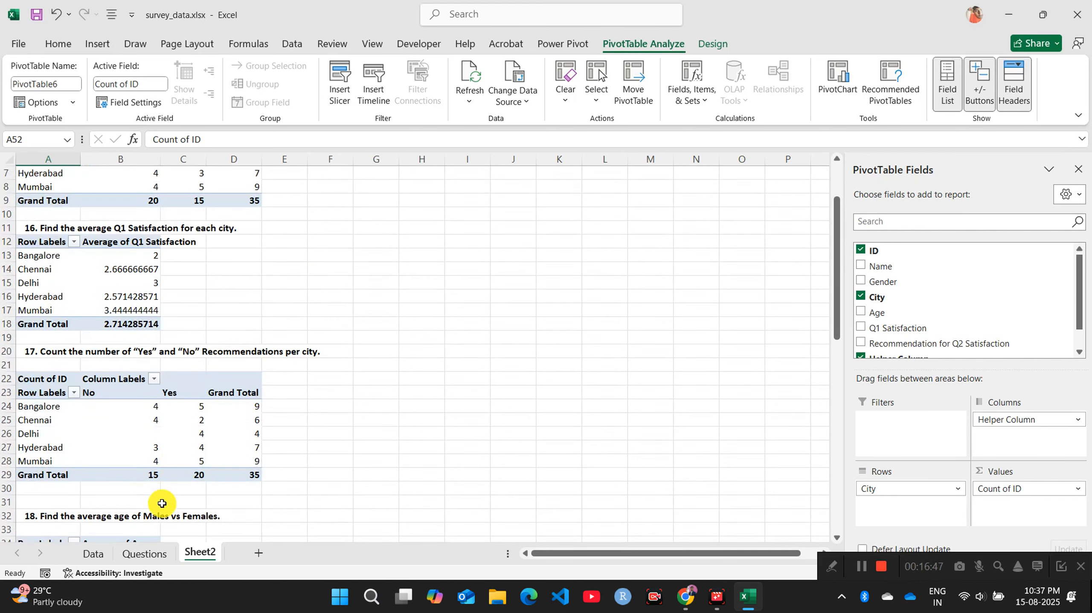
pyautogui.click(144, 554)
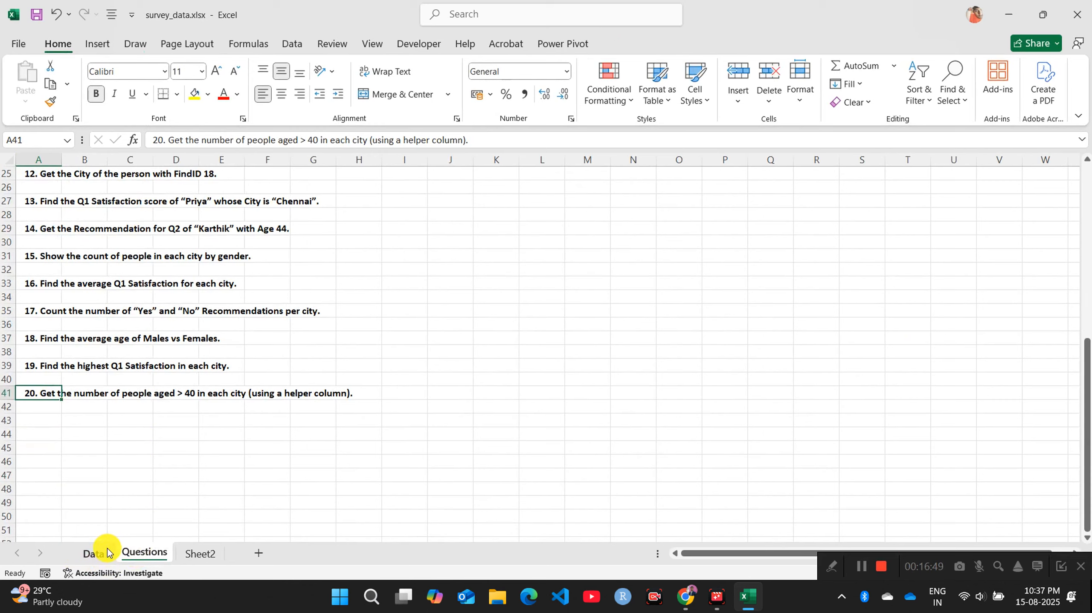
pyautogui.click(96, 553)
pyautogui.click(267, 334)
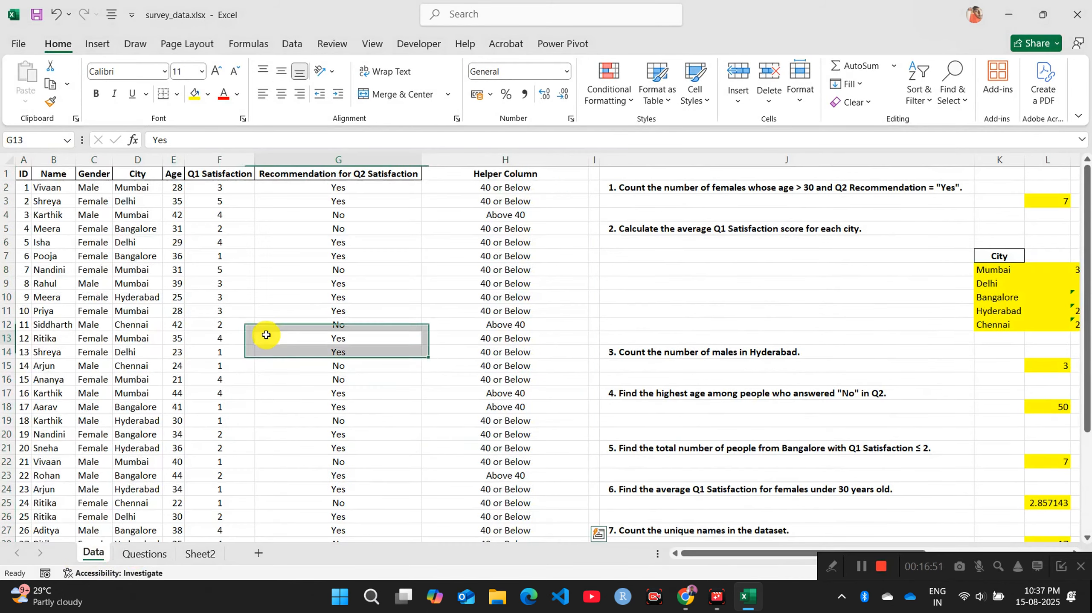